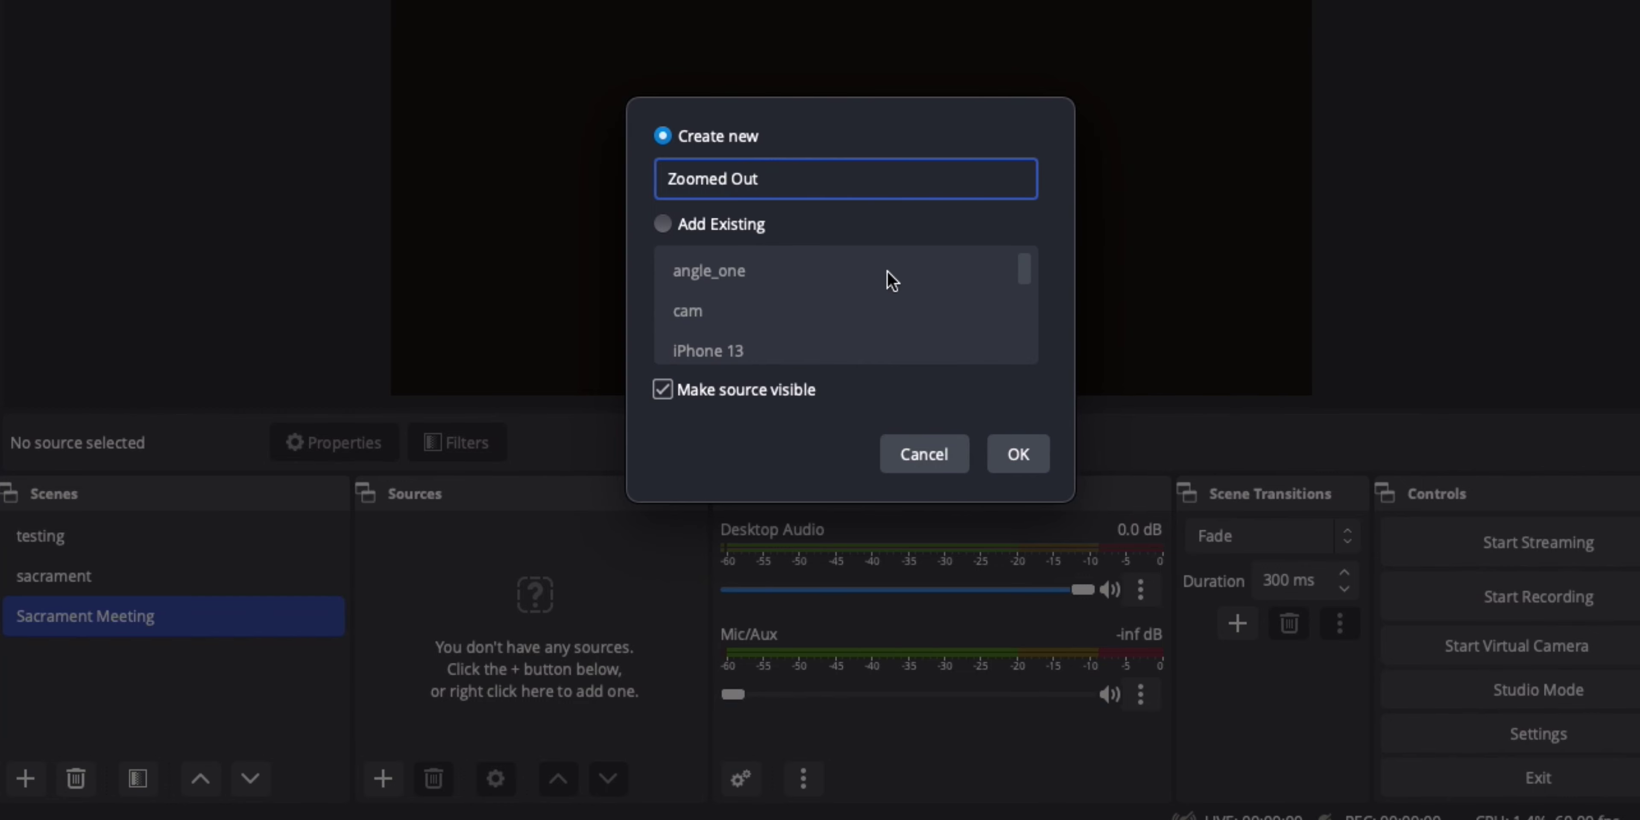
Create the Zoomed Out video capture source using the Logi Webcam C920e with the High preset
left_click(1022, 454)
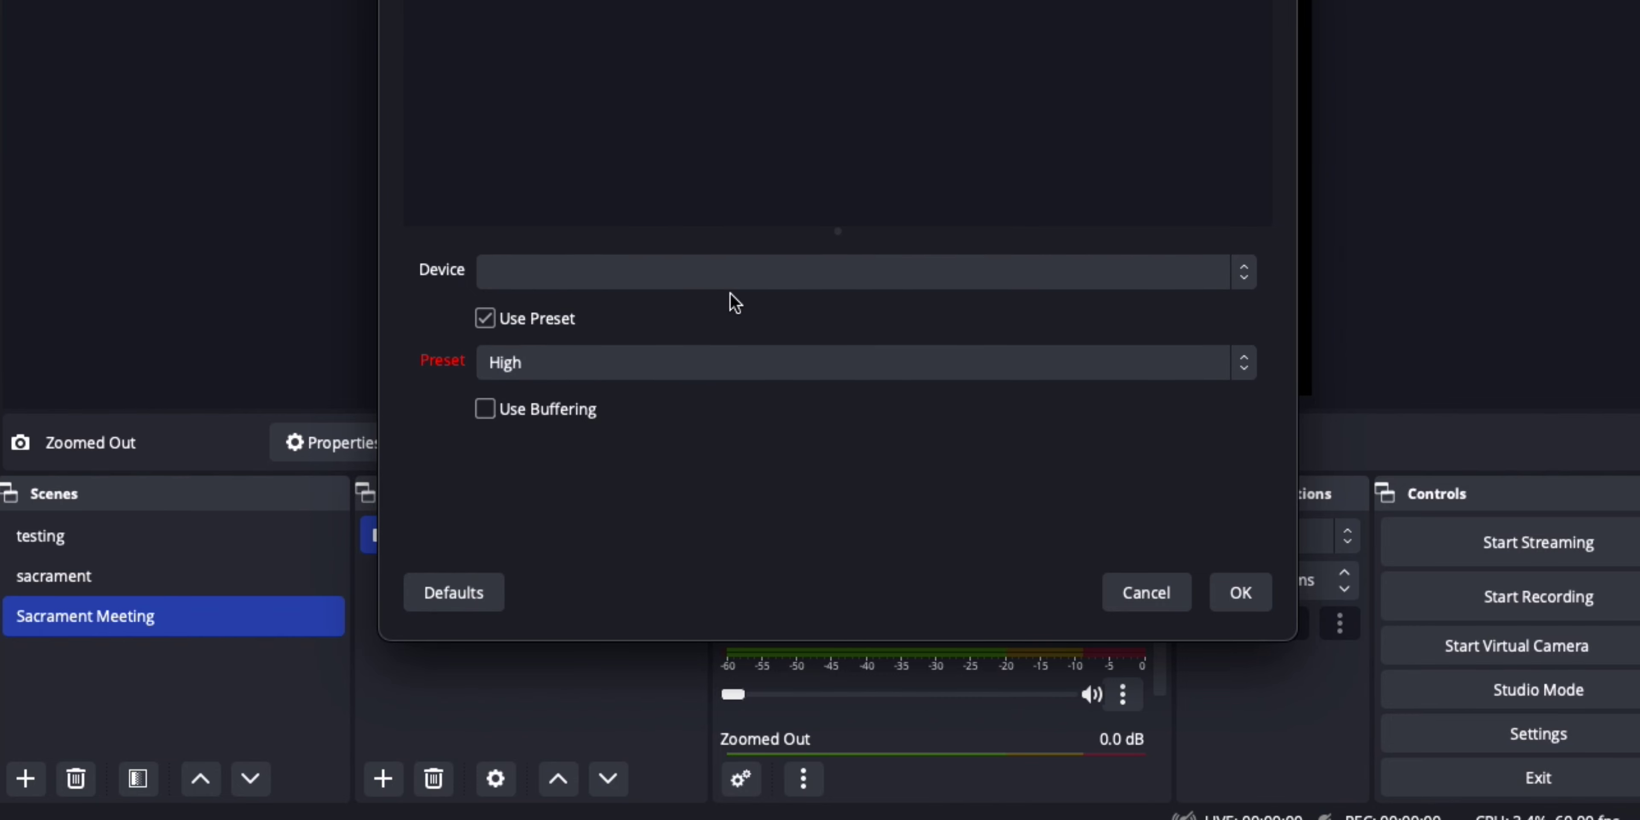
left_click(742, 287)
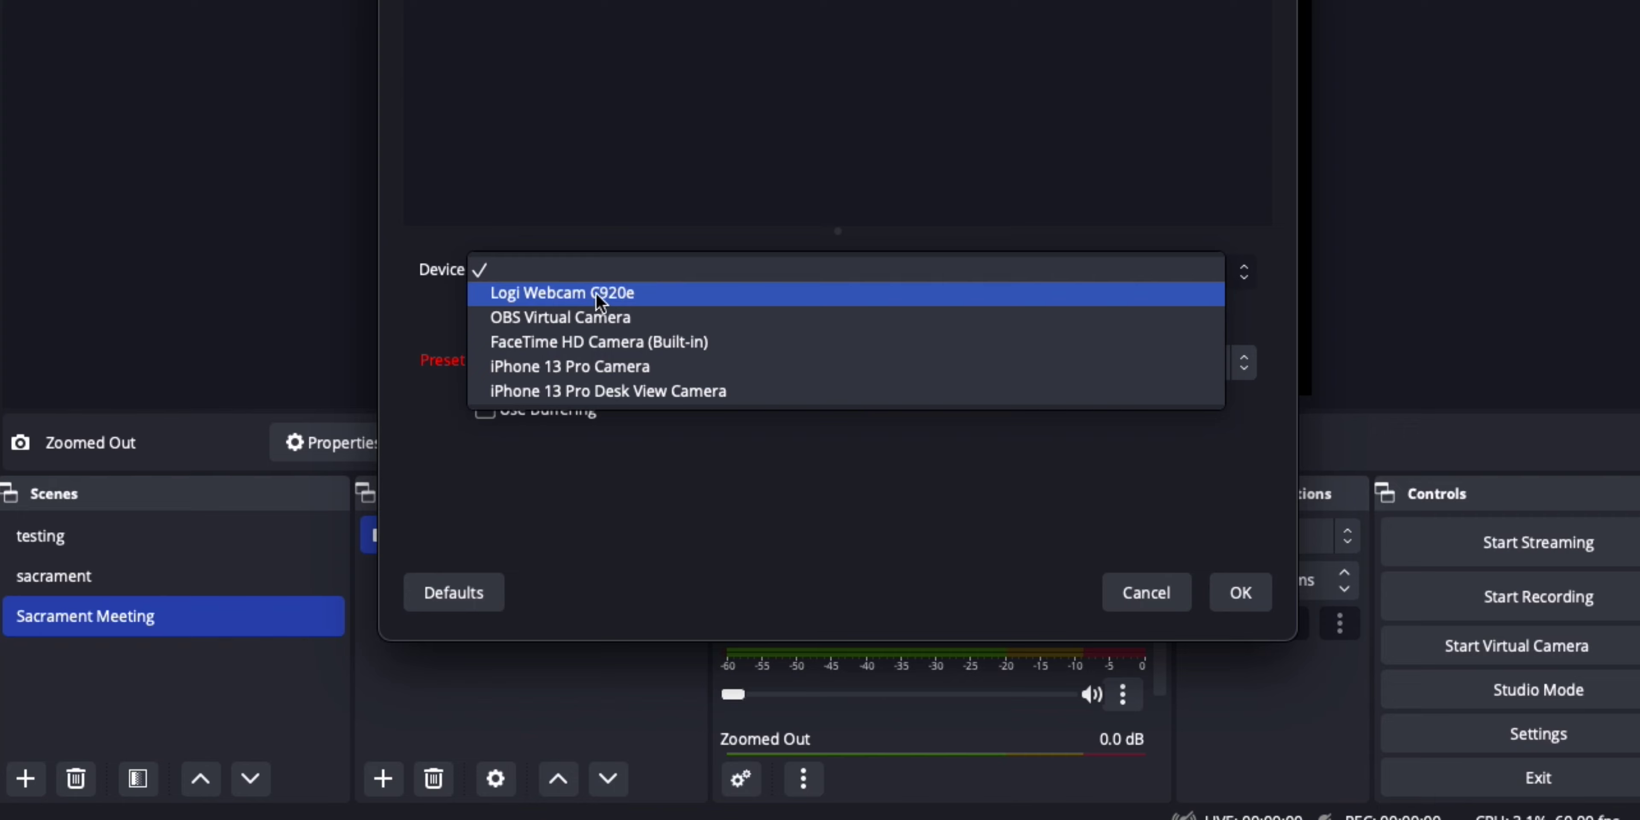
left_click(719, 300)
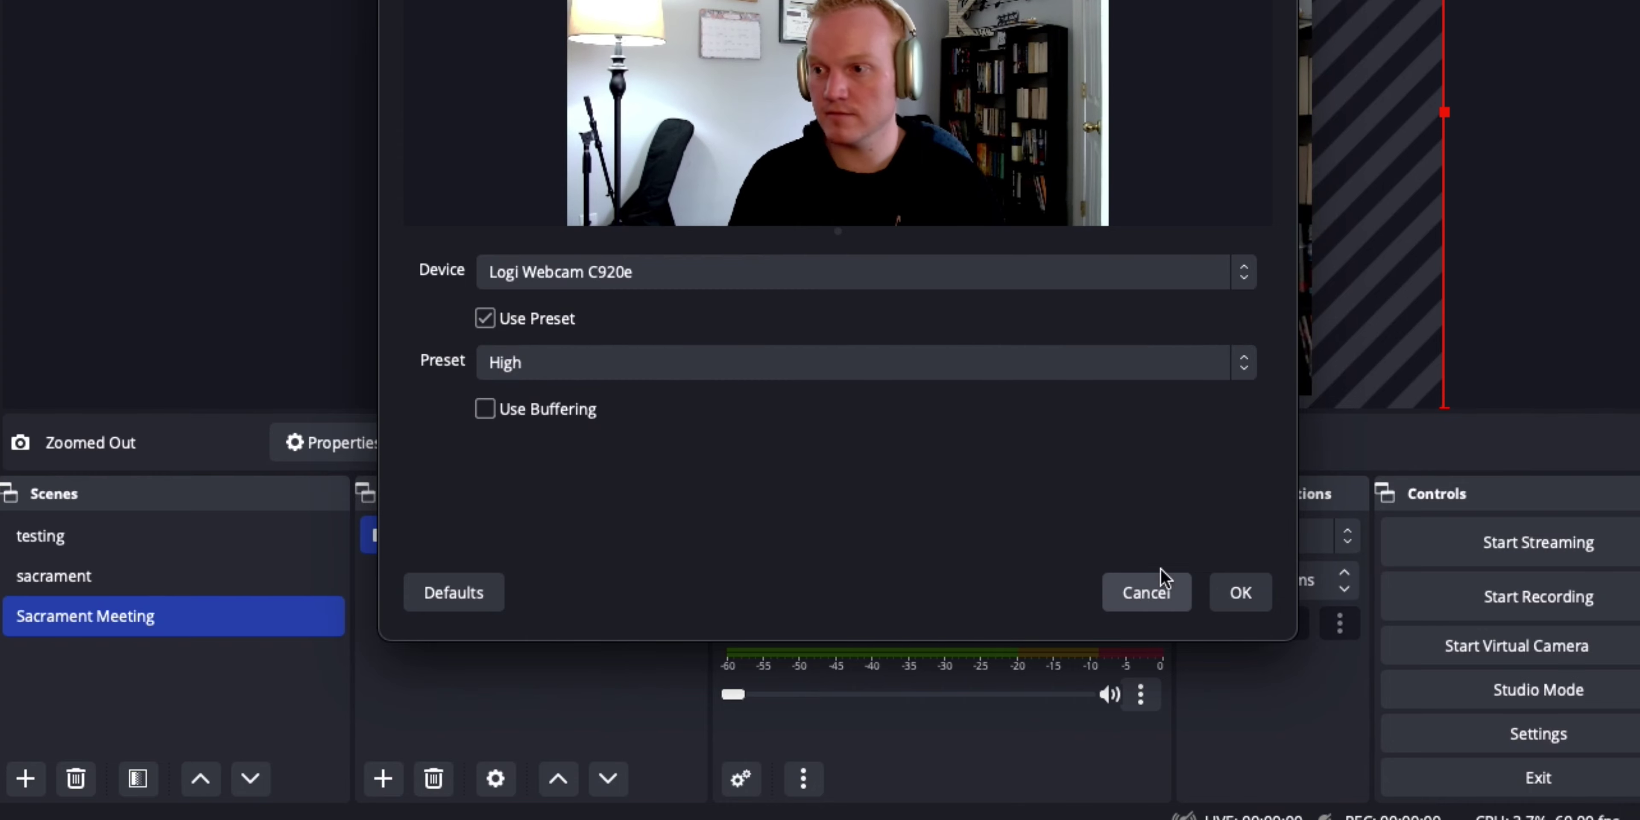
left_click(1238, 593)
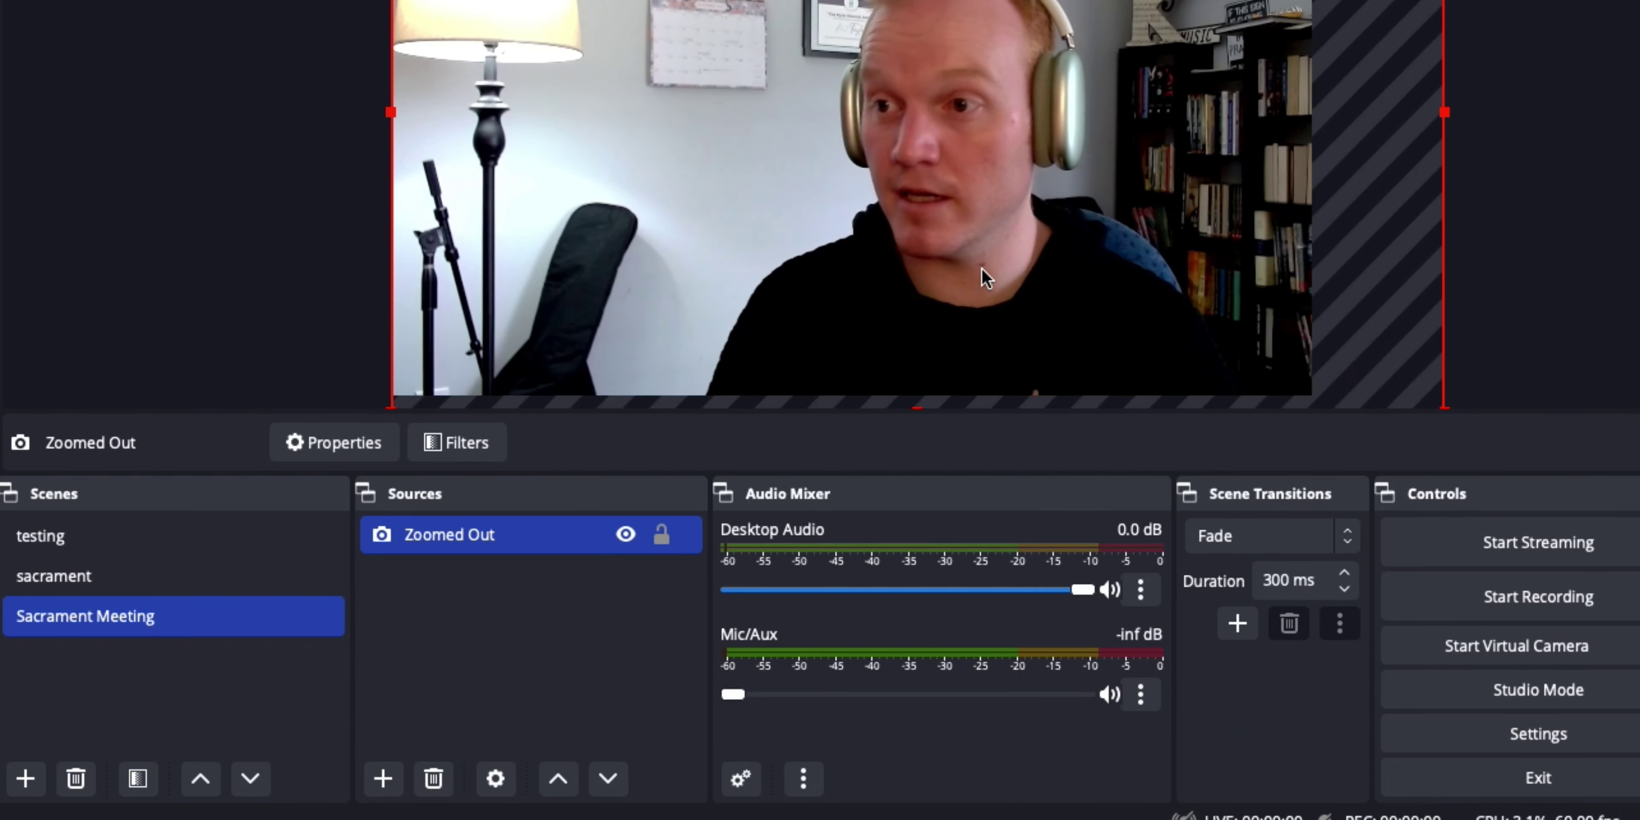
Scale down Zoomed Out, align it with the canvas's left and bottom edges about 79 px below the top, and lock it
left_click_drag(1003, 215, 825, 350)
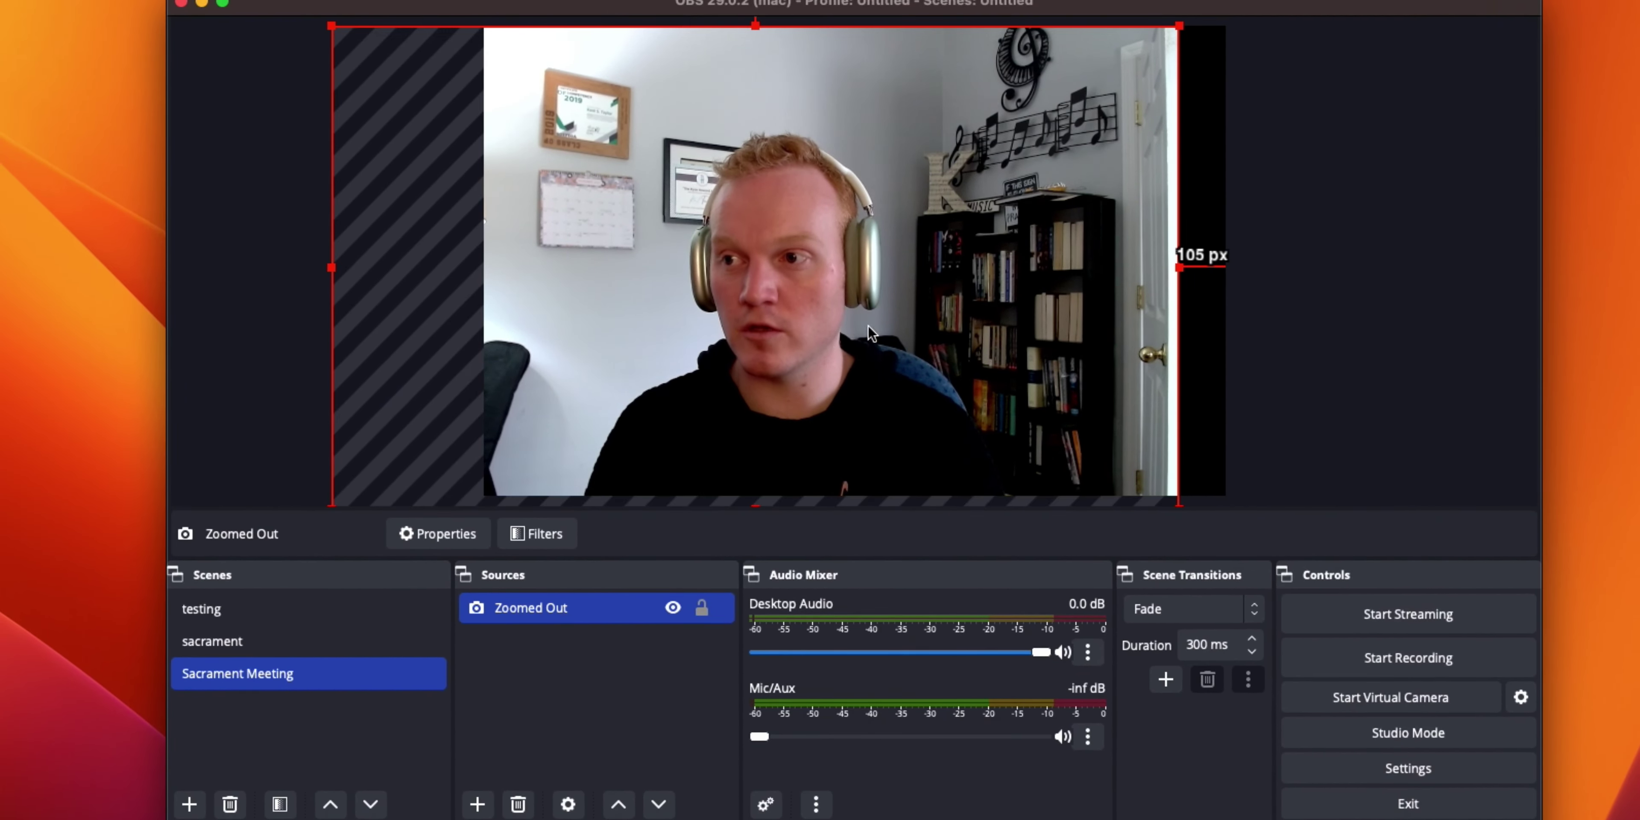
left_click_drag(1182, 268, 1114, 251)
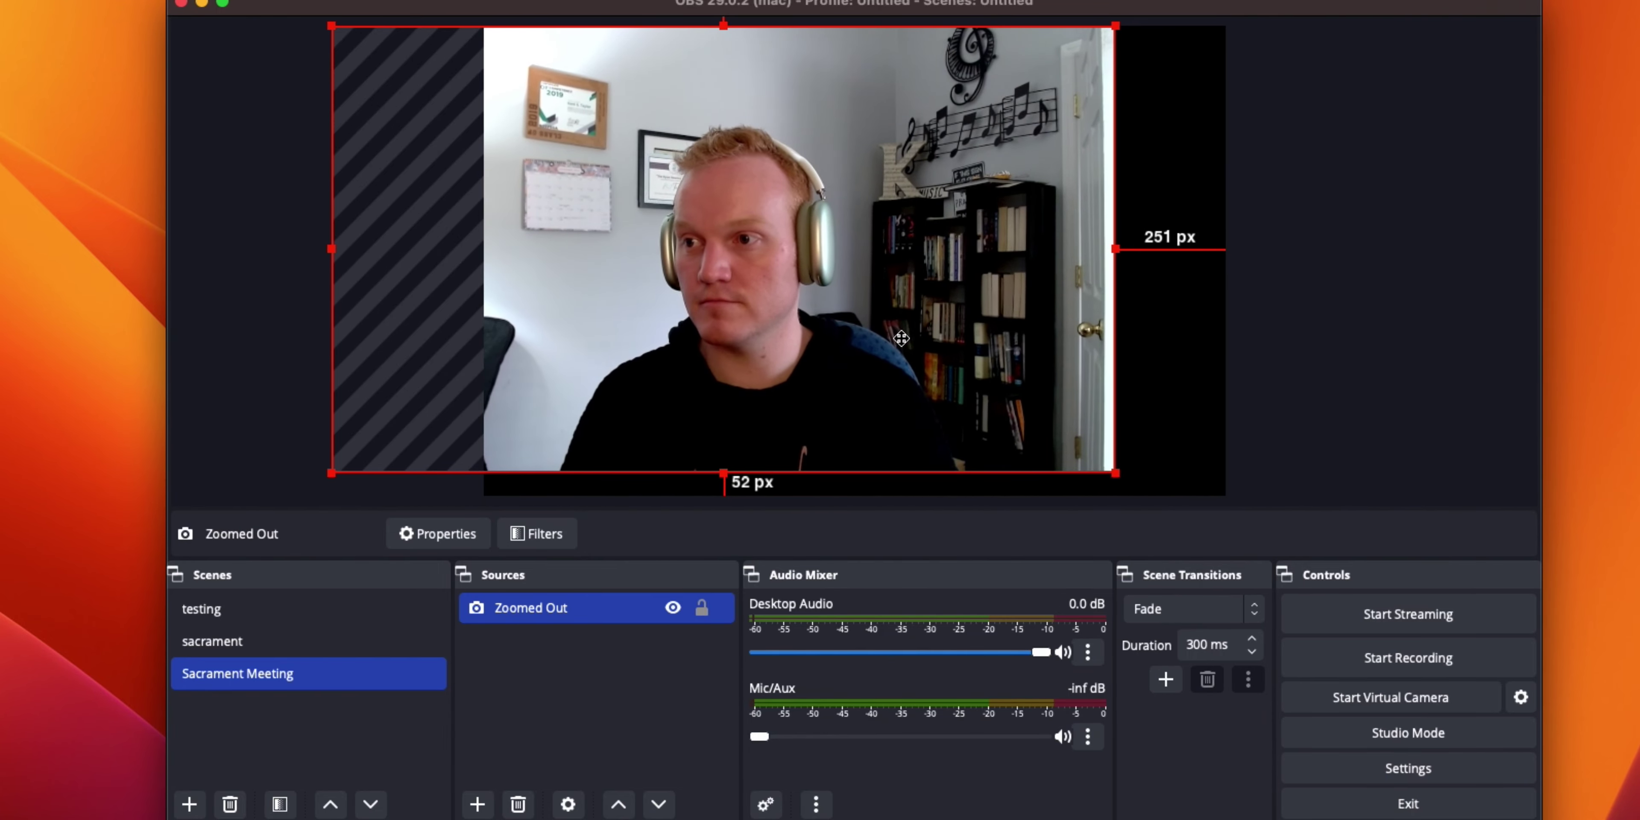
left_click_drag(891, 334, 1025, 354)
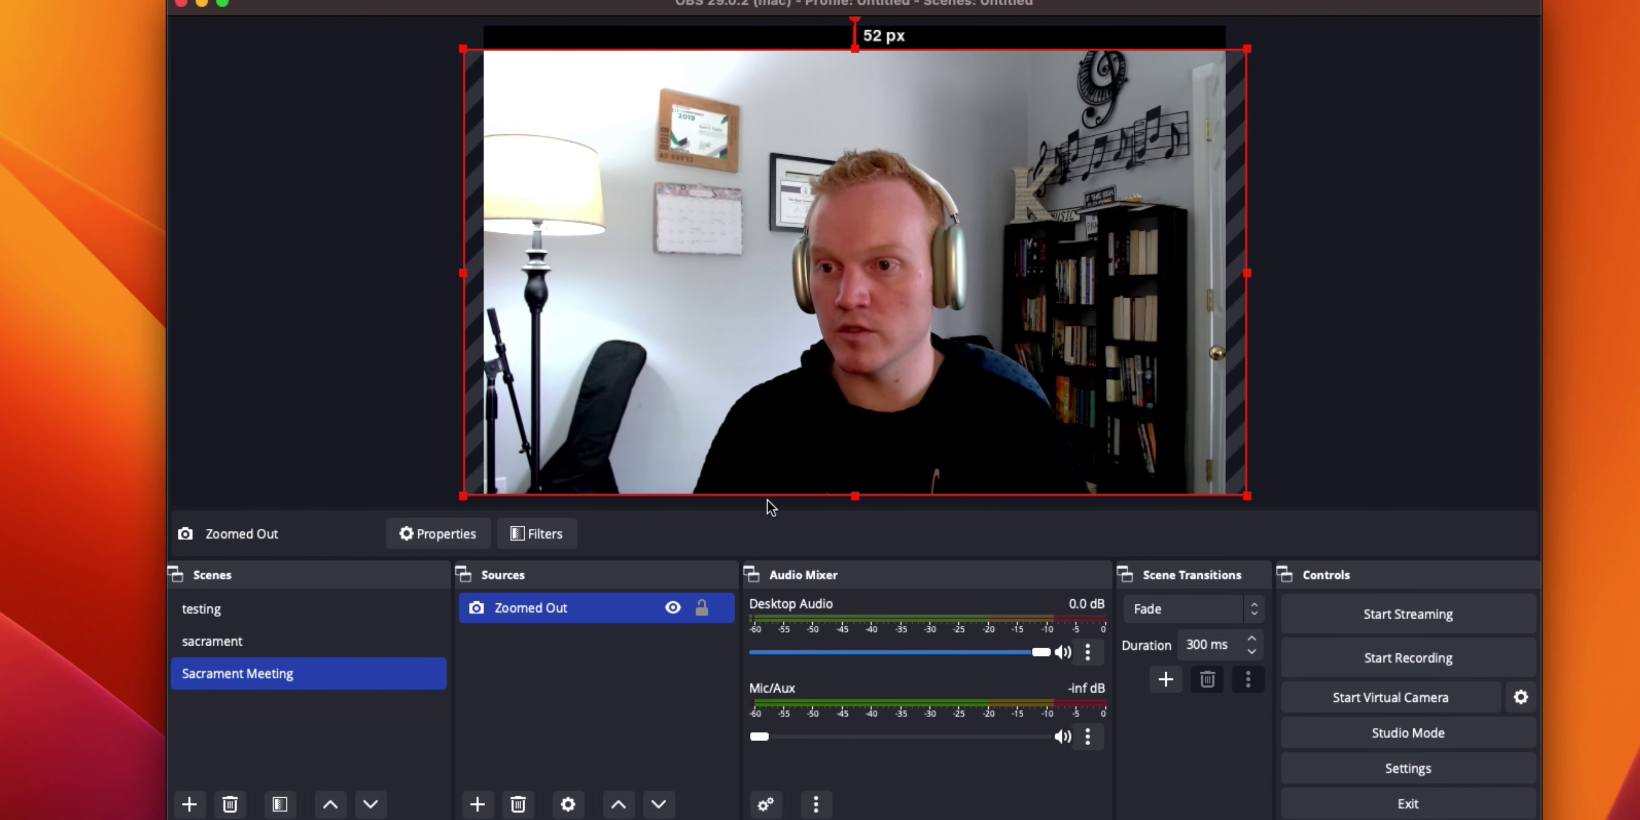
left_click_drag(1241, 299, 1079, 353)
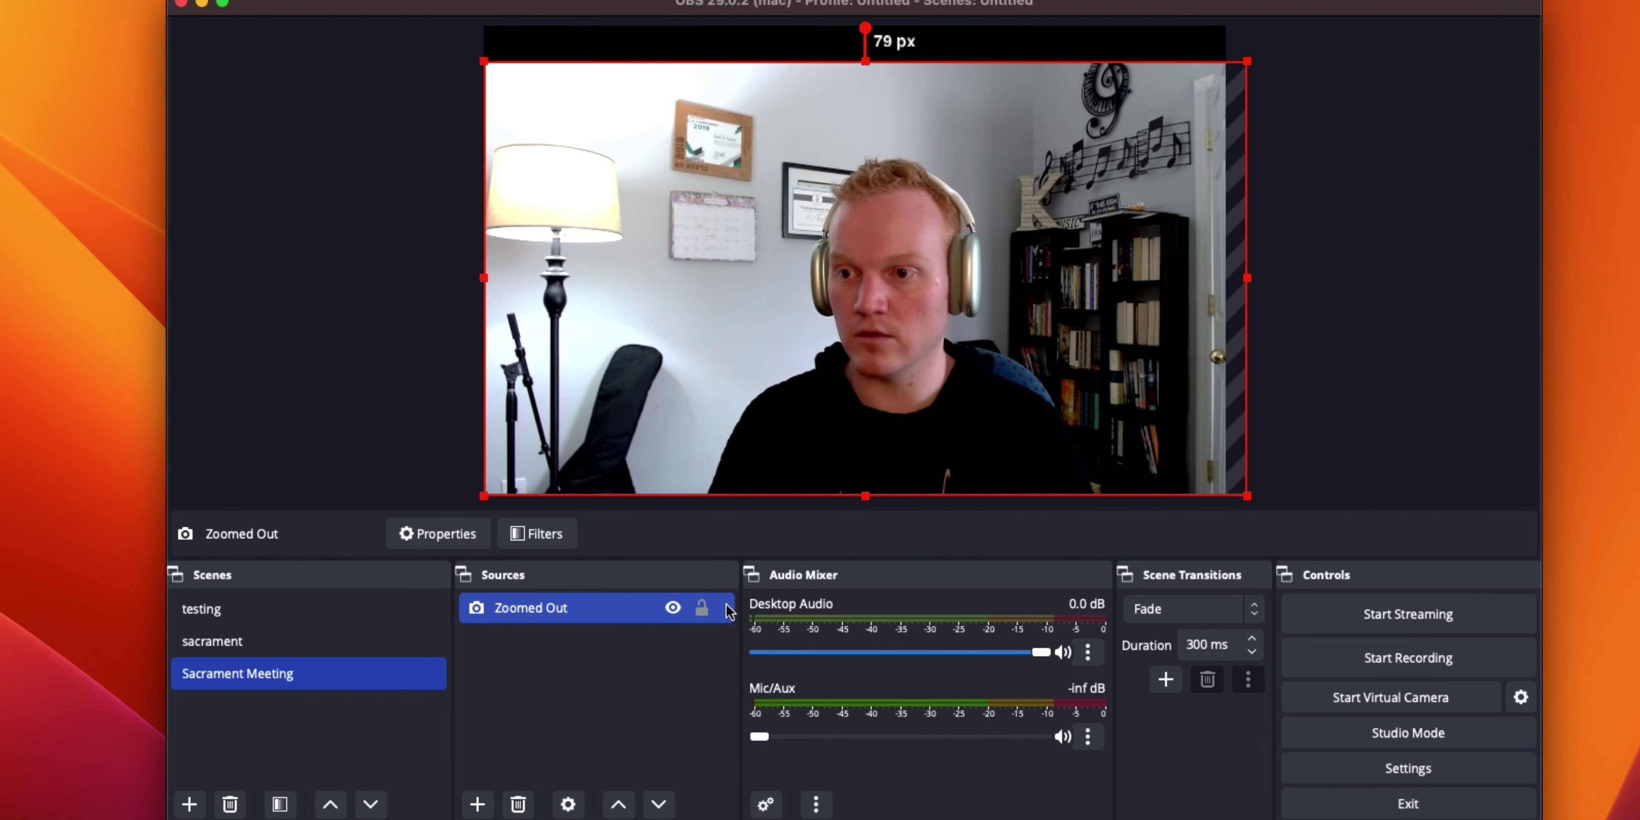
left_click(703, 610)
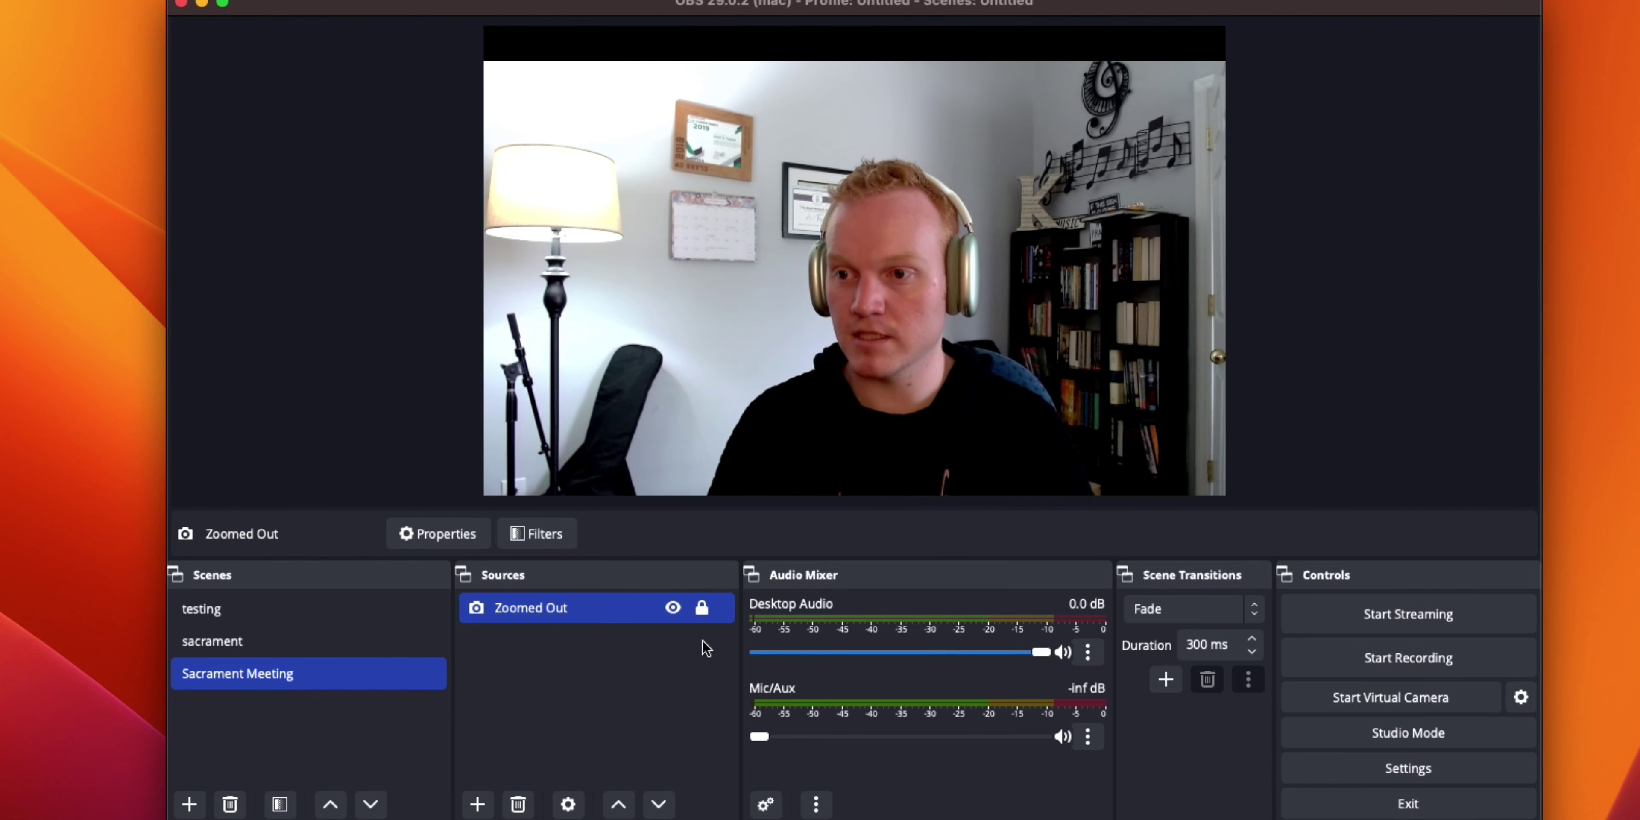
left_click(690, 781)
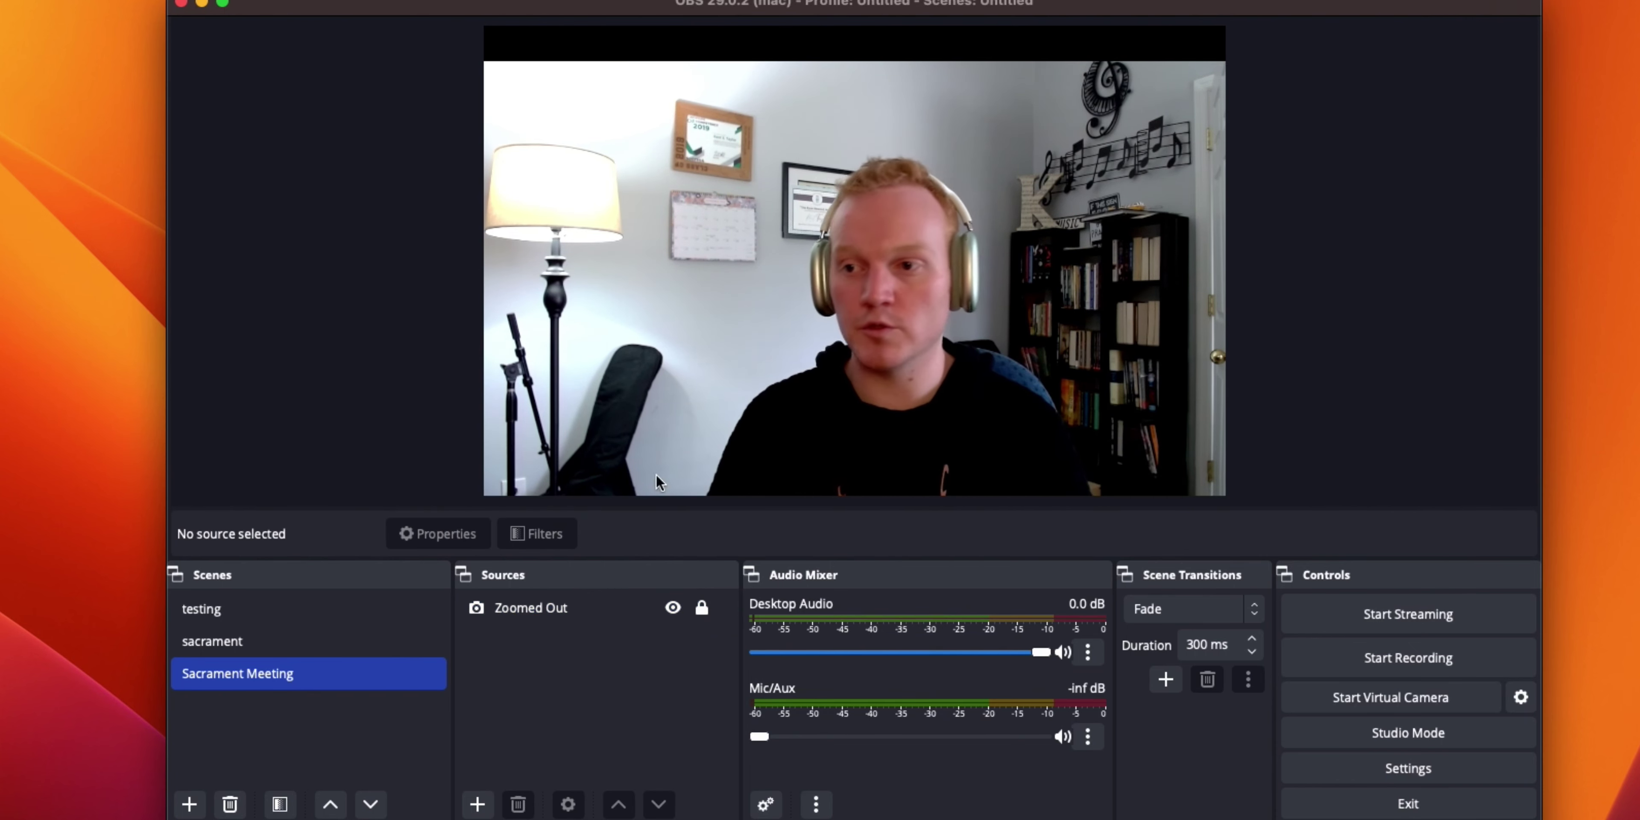
Add a new video capture source named Zoomed In that uses the Logi Webcam C920e
left_click(477, 804)
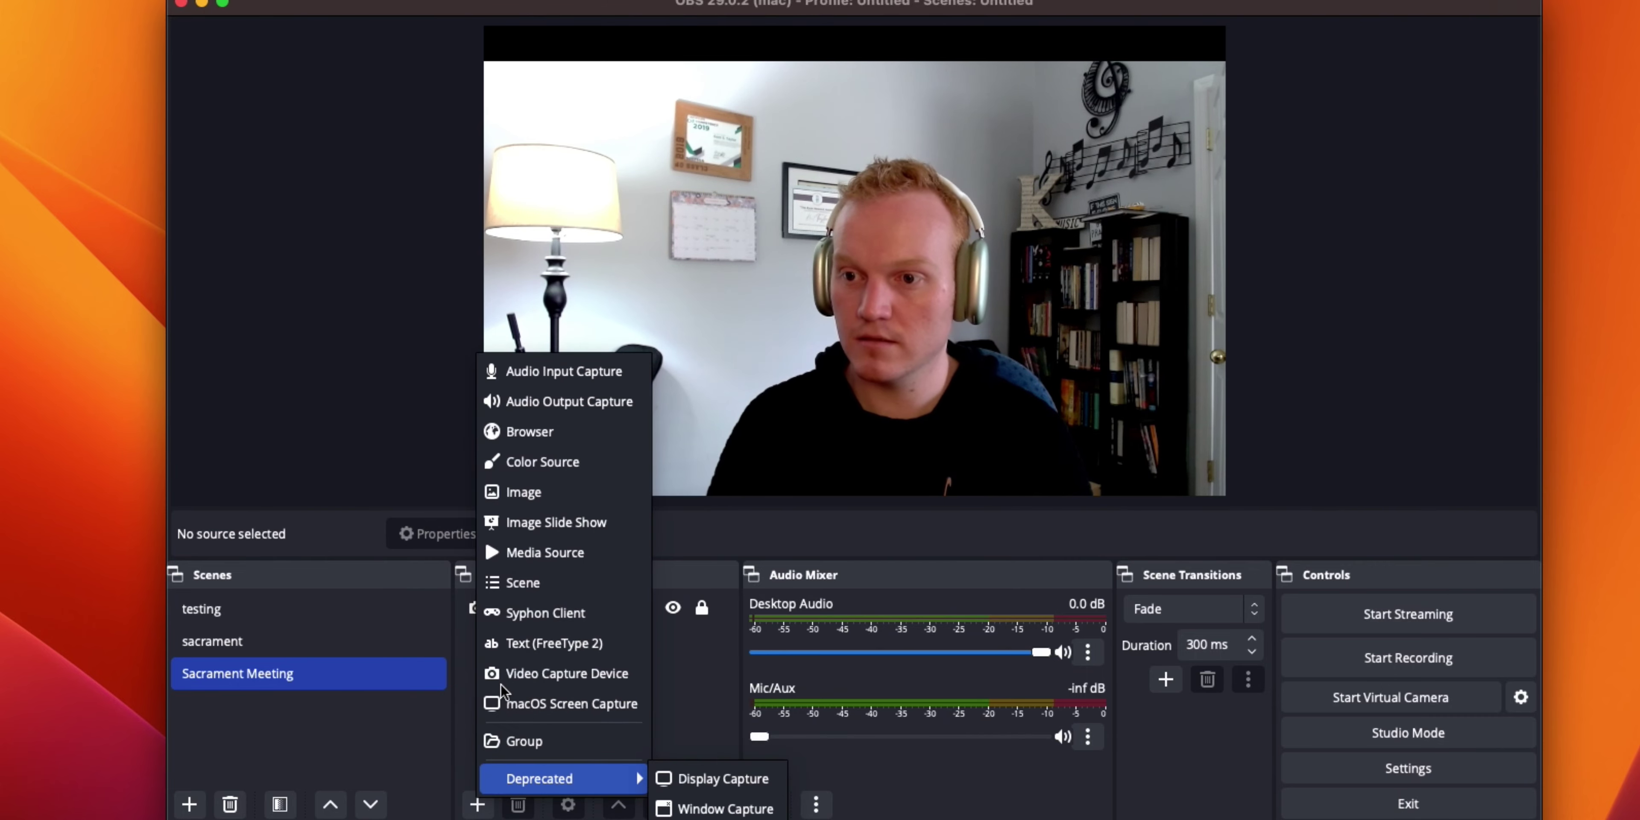
left_click(501, 674)
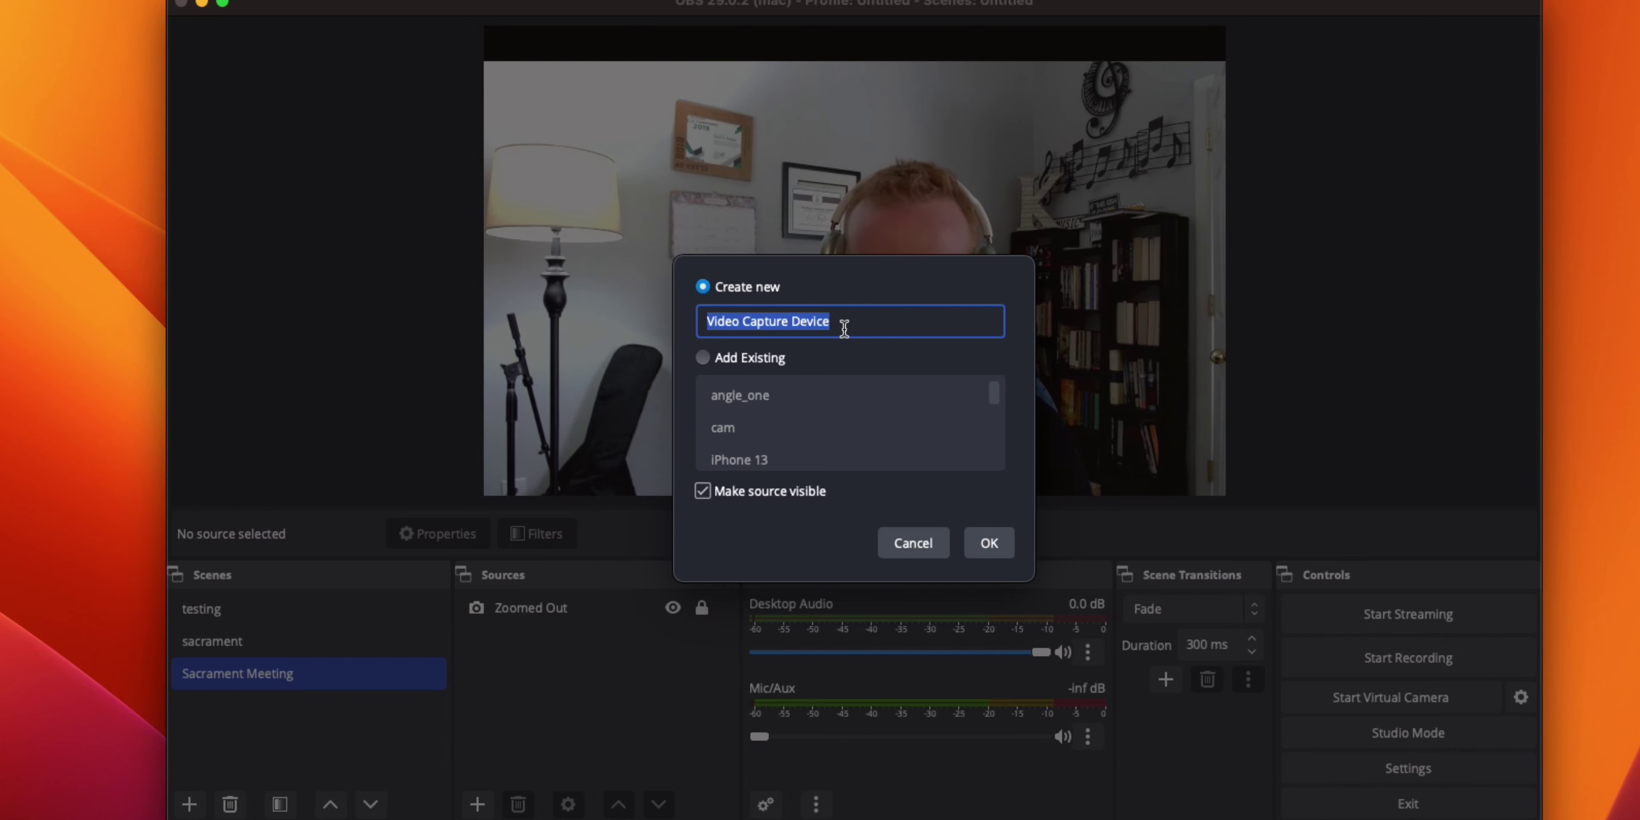
type("Zoomed In")
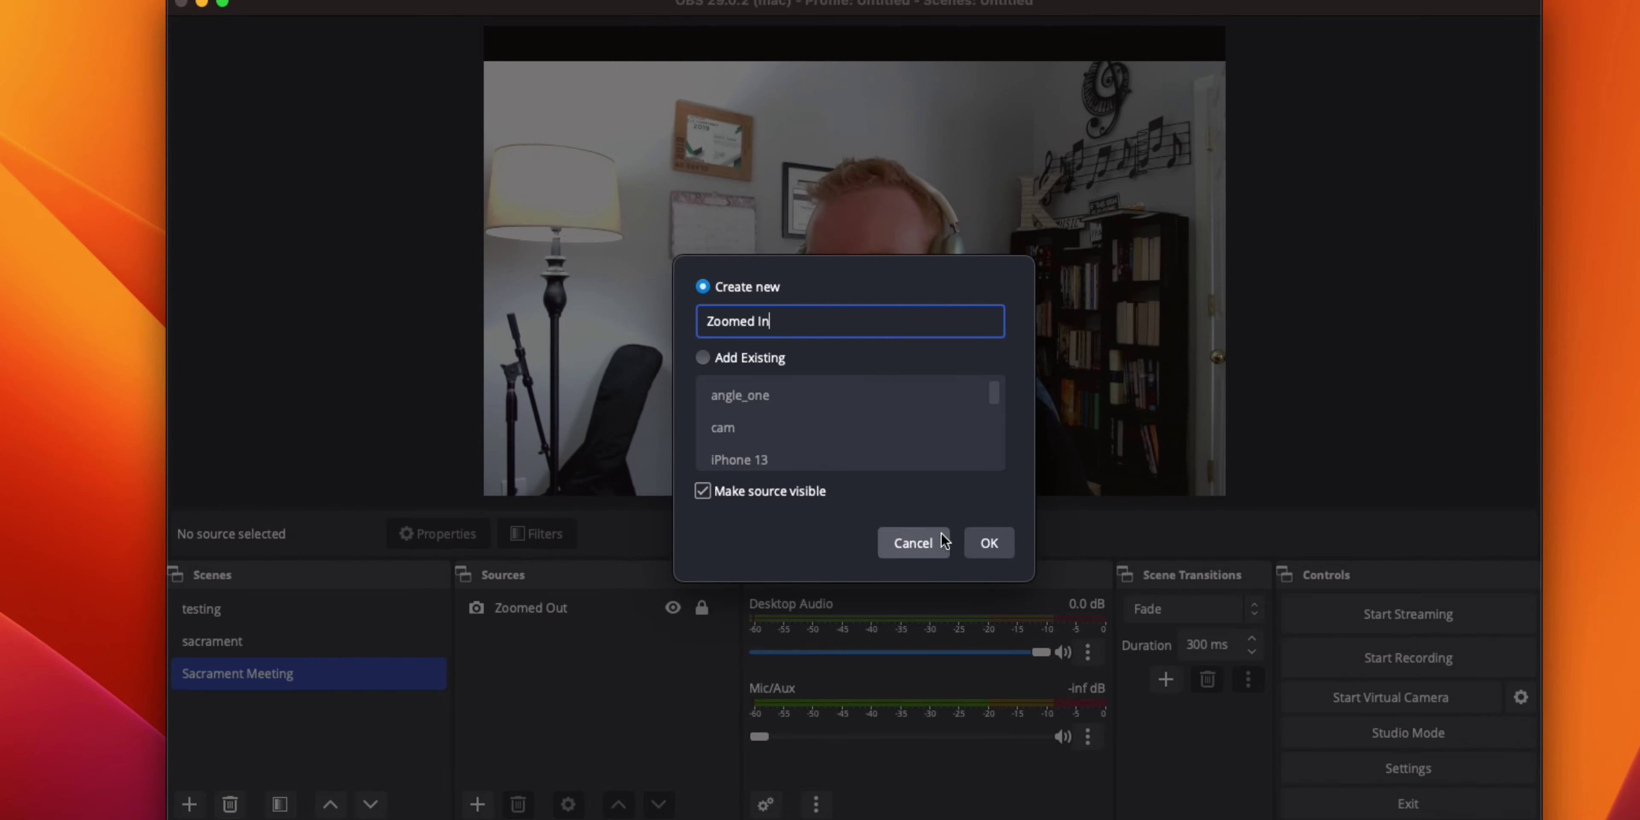
left_click(989, 543)
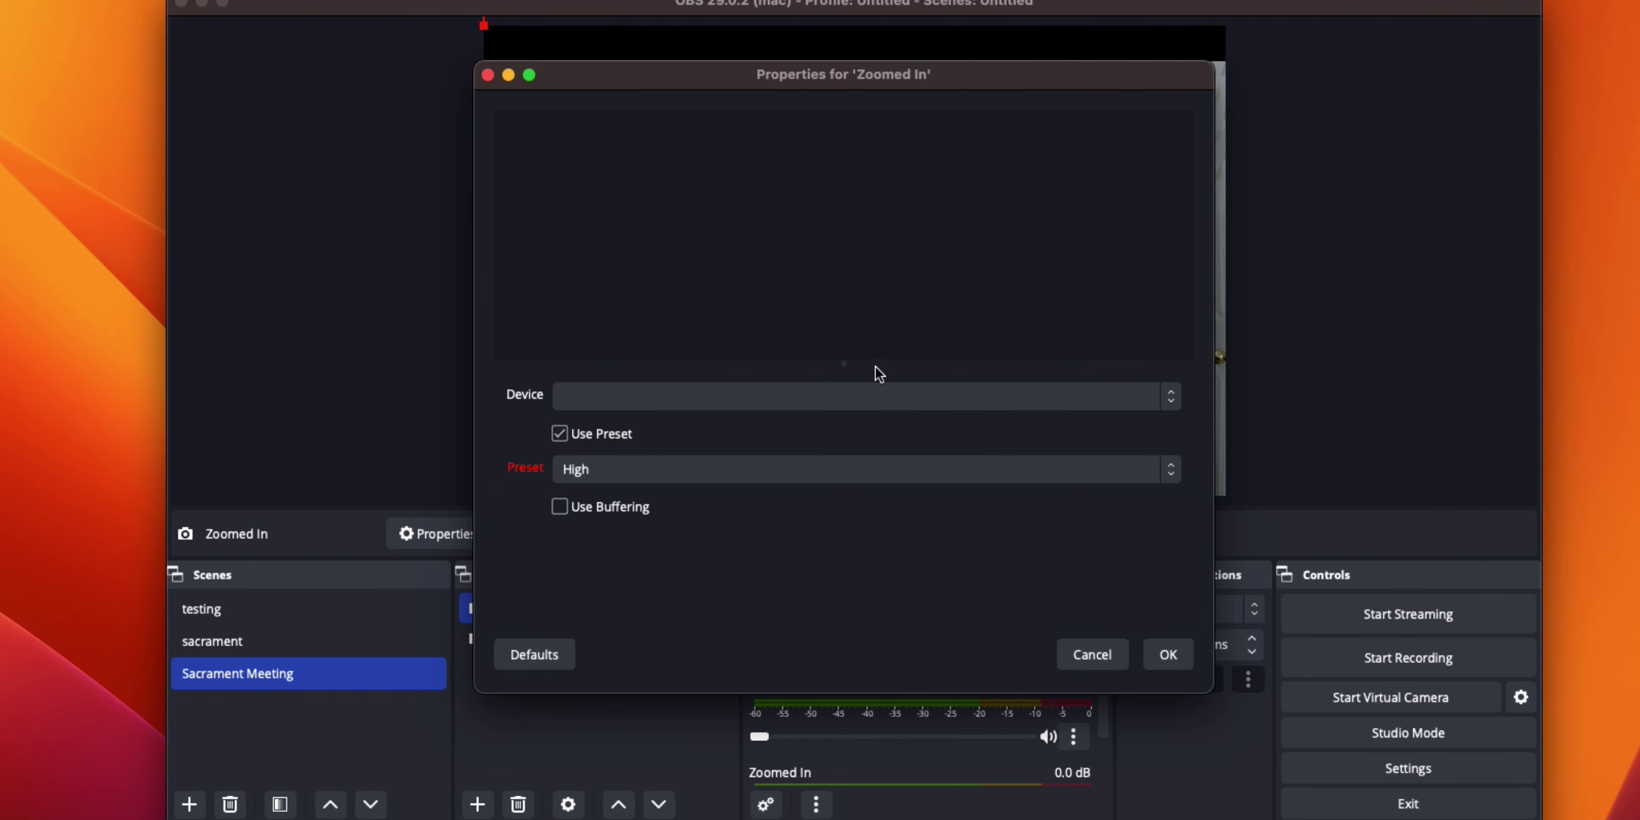
left_click(869, 393)
left_click(839, 412)
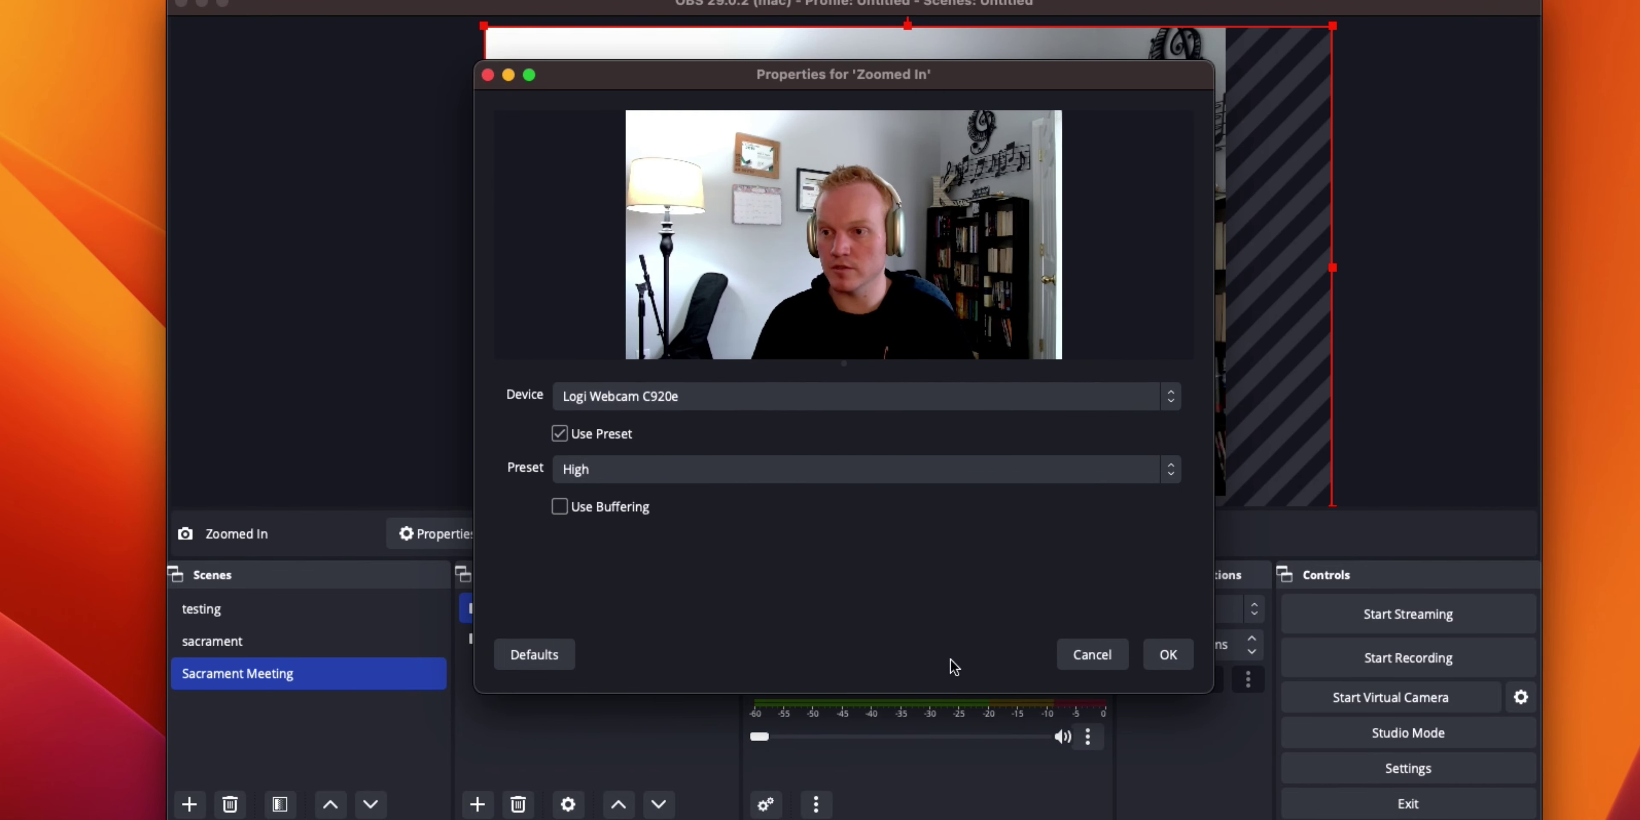
left_click(1167, 654)
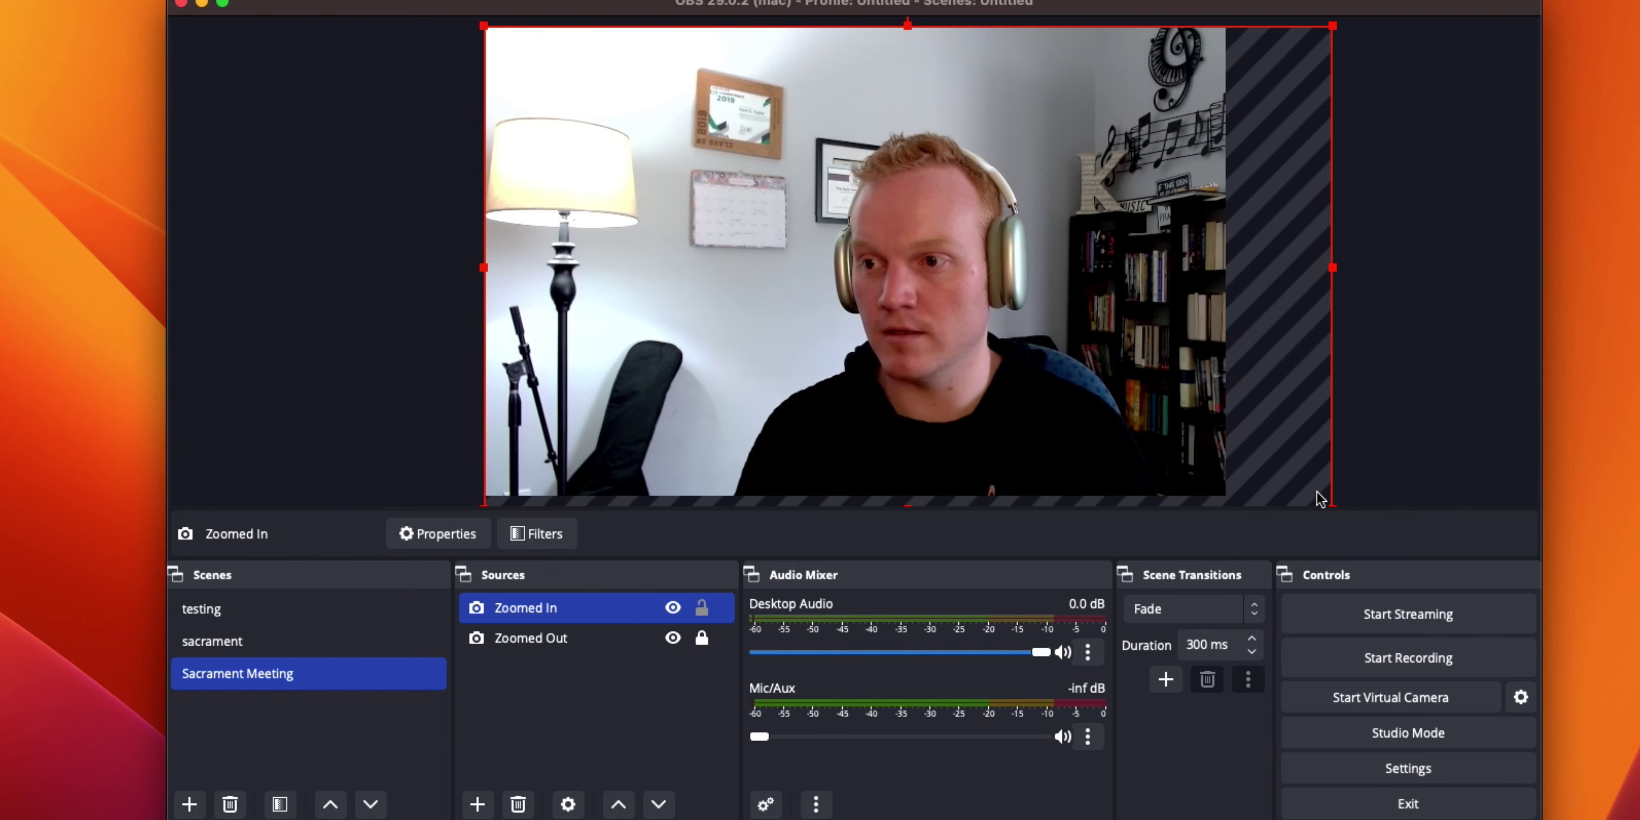
Enlarge Zoomed In beyond the canvas edges, position it to frame the person more closely, and lock it
left_click_drag(1331, 268, 1430, 296)
left_click_drag(1212, 398, 1130, 363)
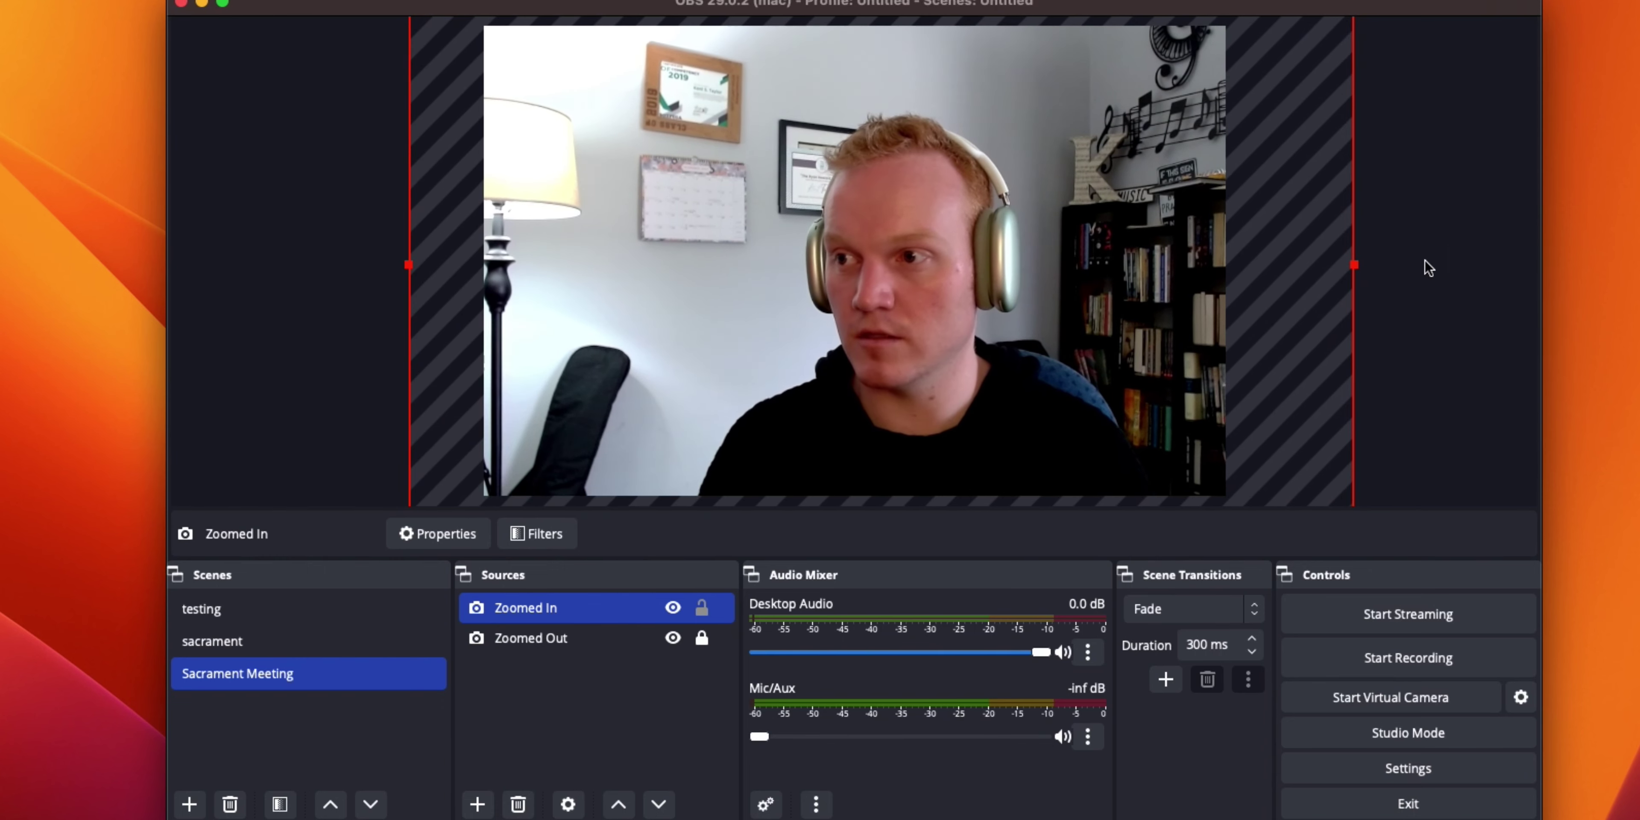
left_click_drag(1358, 267, 1391, 274)
left_click_drag(1124, 385, 1130, 347)
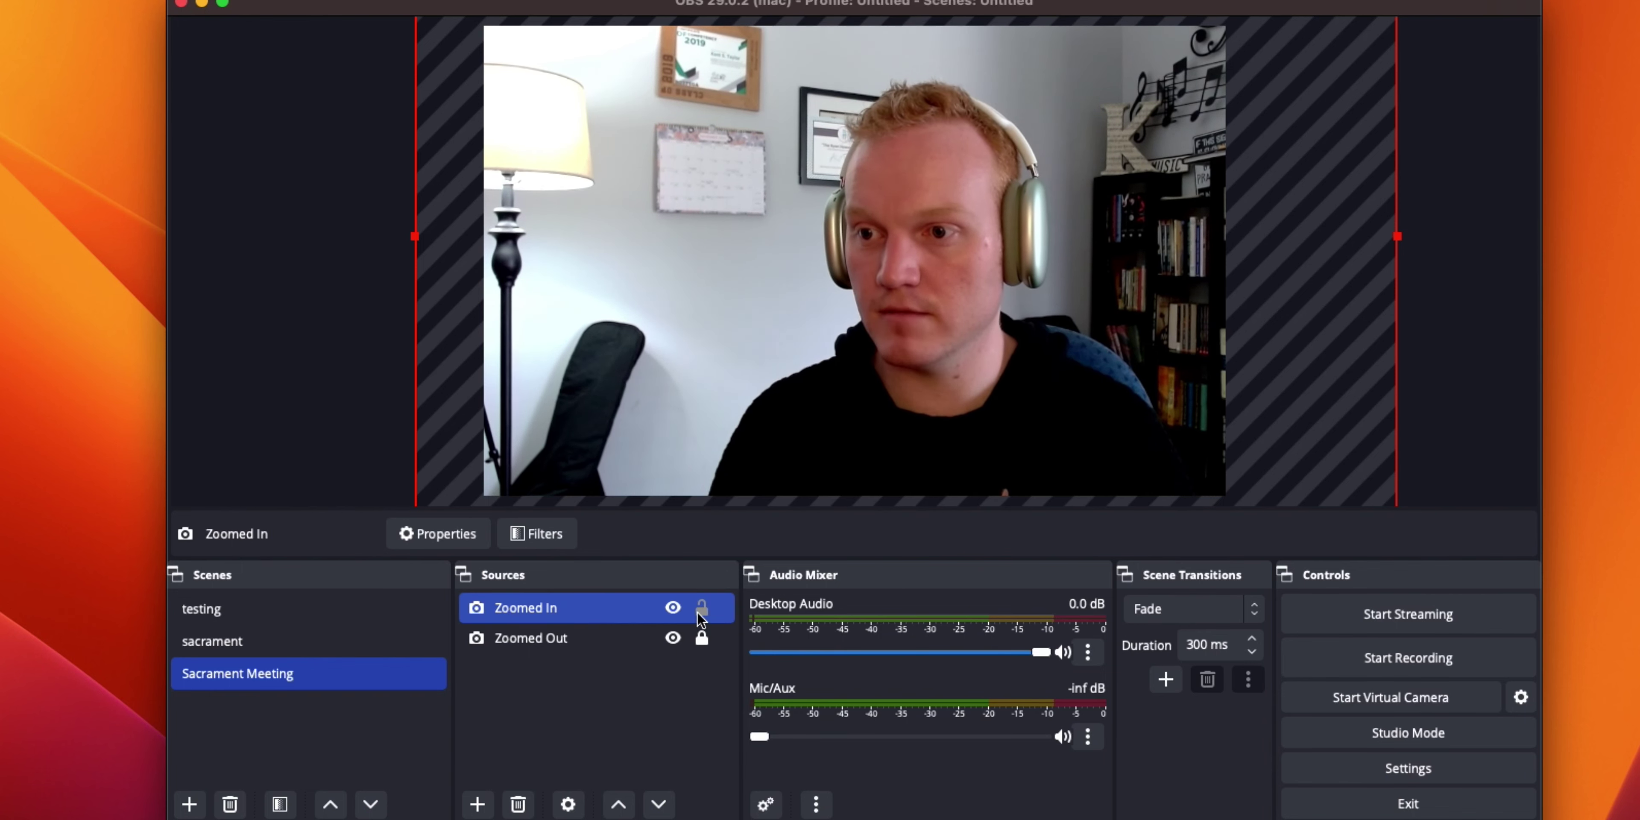
left_click(700, 611)
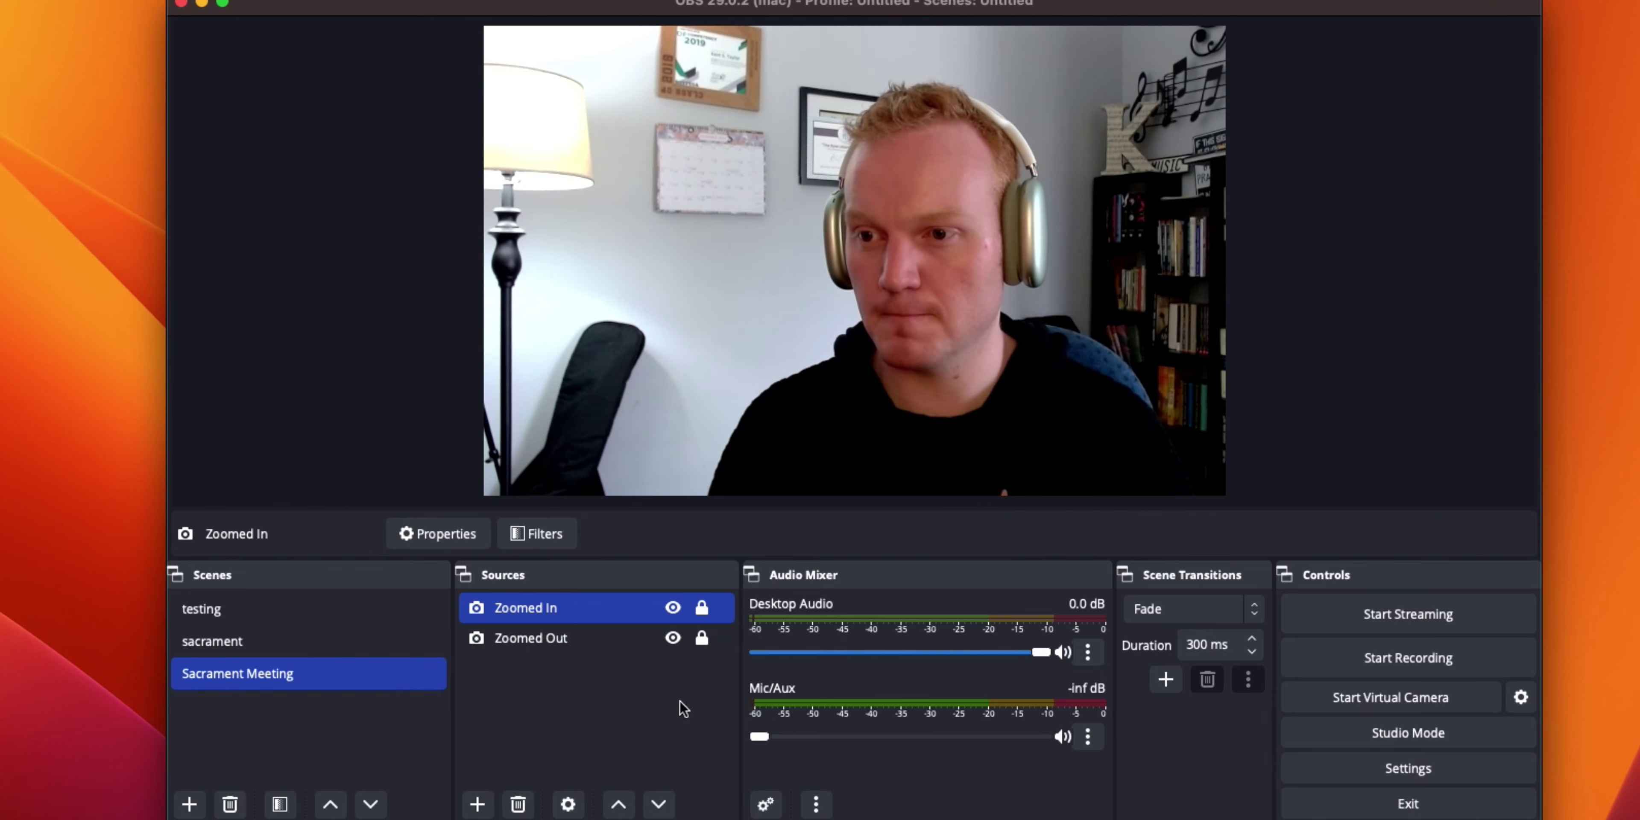
left_click(625, 679)
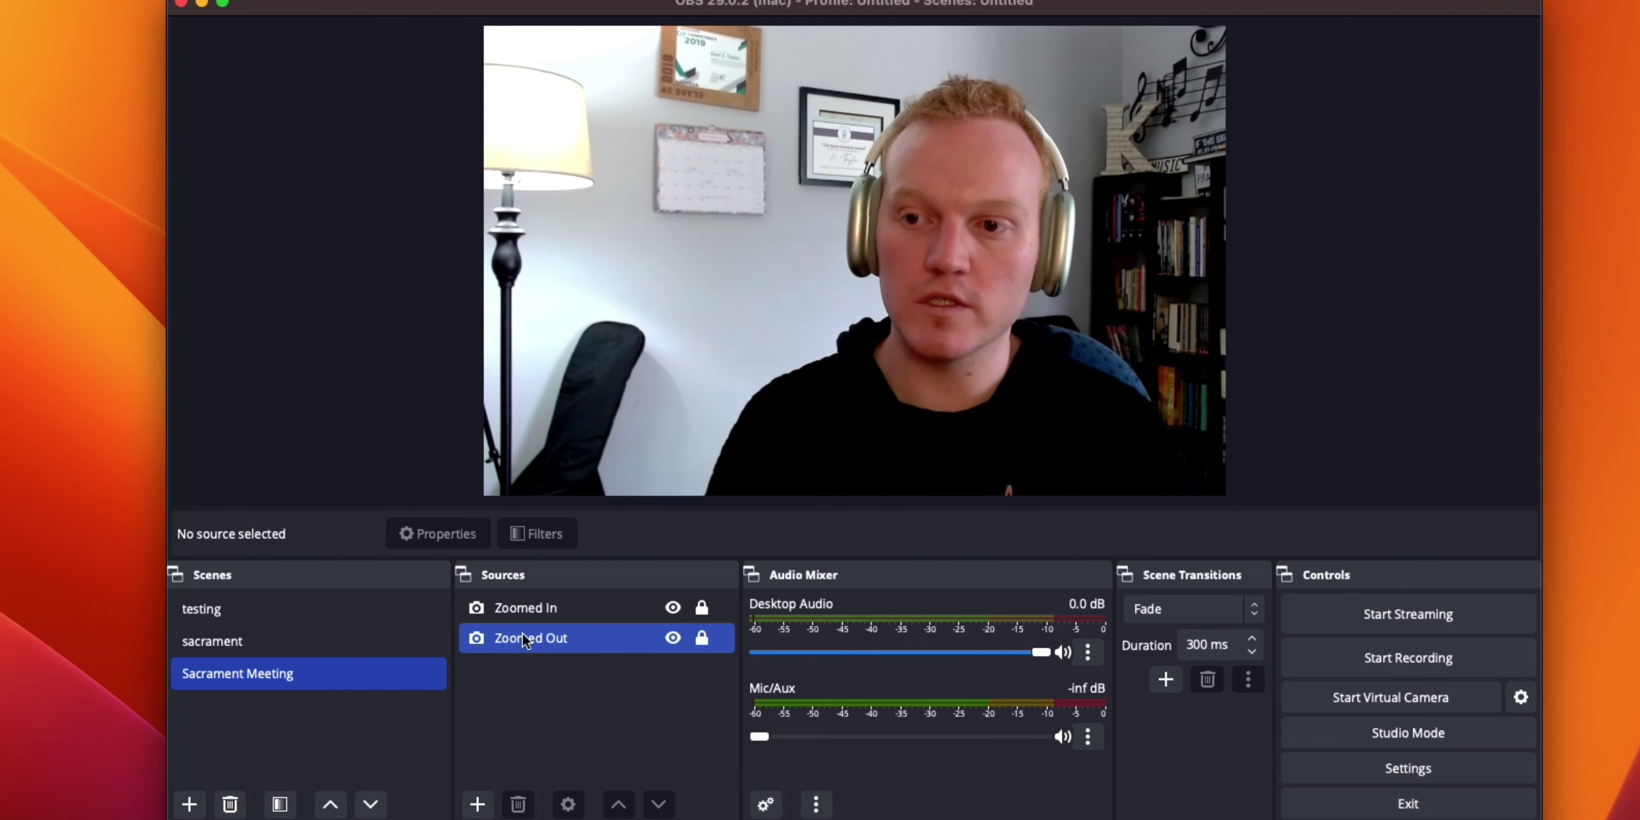
Add another video capture source named Zoomed in Flipped that uses the Logi Webcam C920e
left_click(486, 796)
left_click(523, 679)
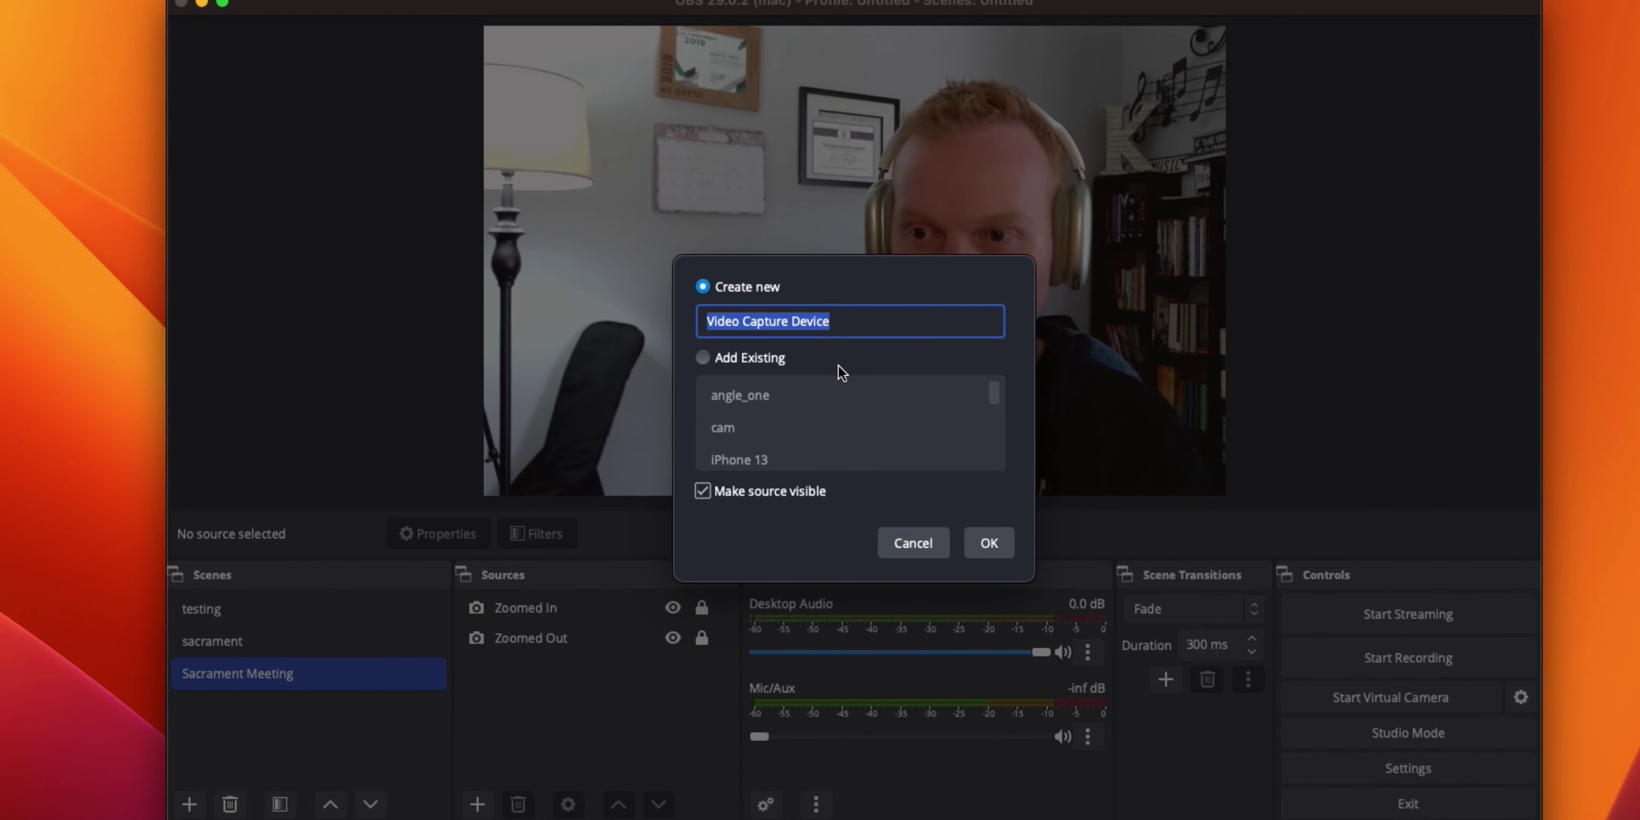
type("Zoomed in Flipped")
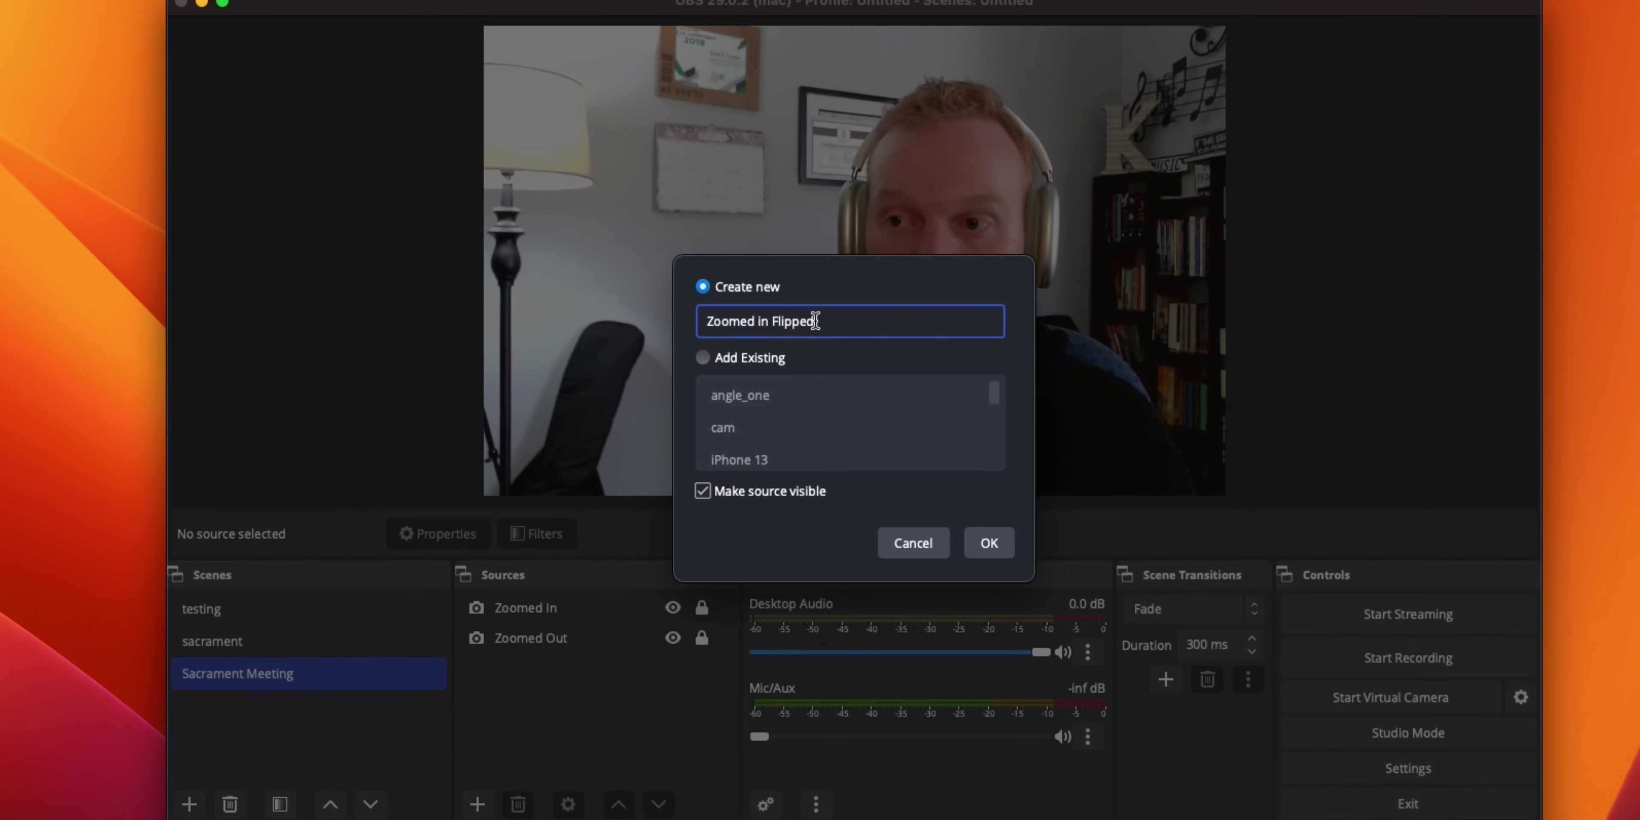
left_click(971, 543)
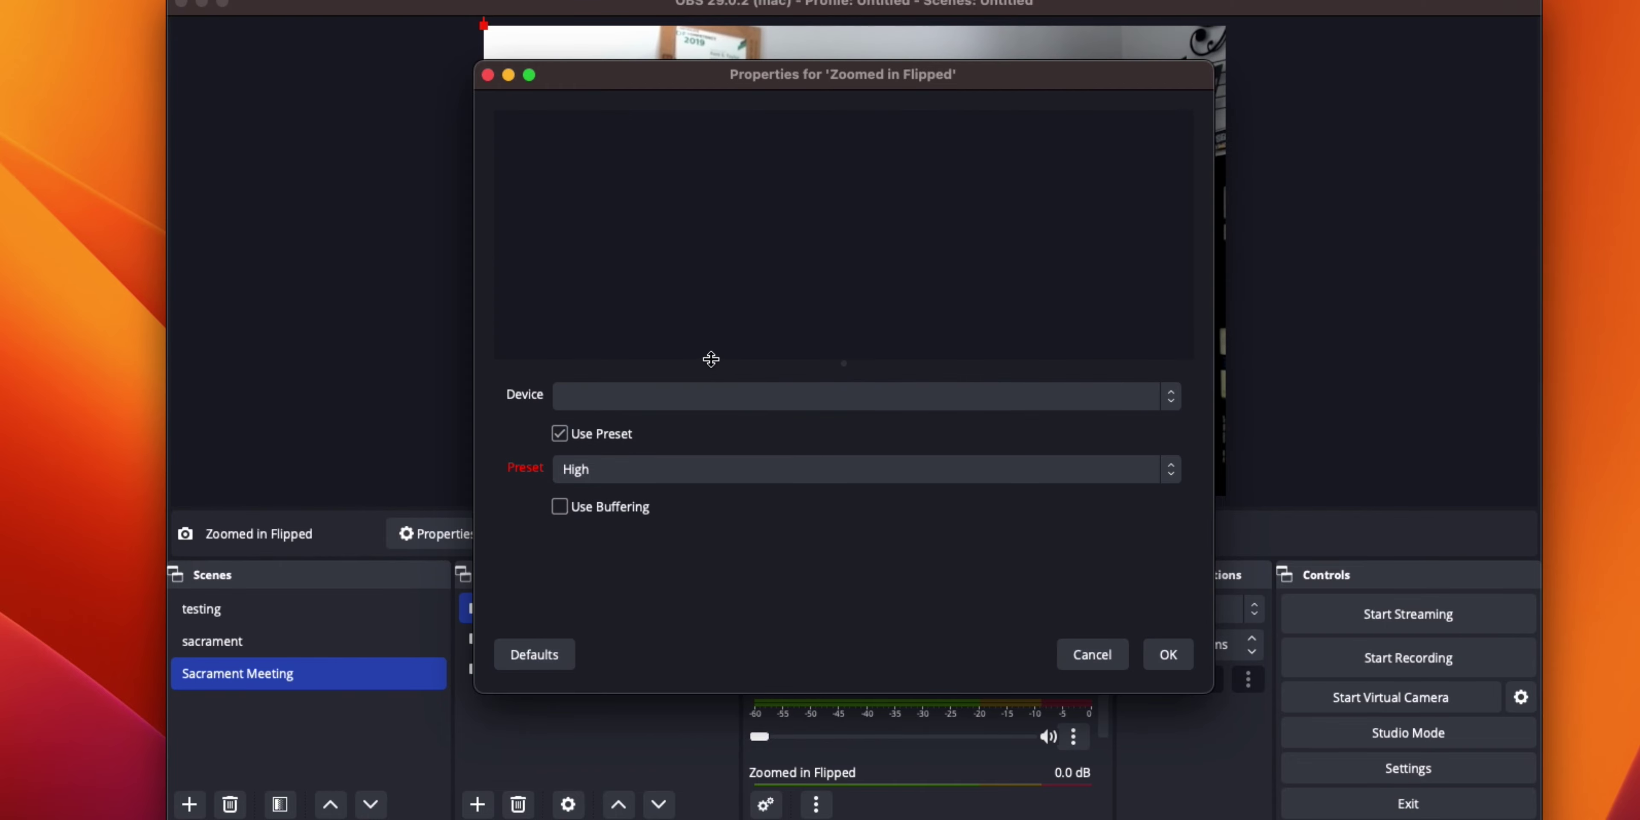
left_click(695, 394)
left_click(679, 410)
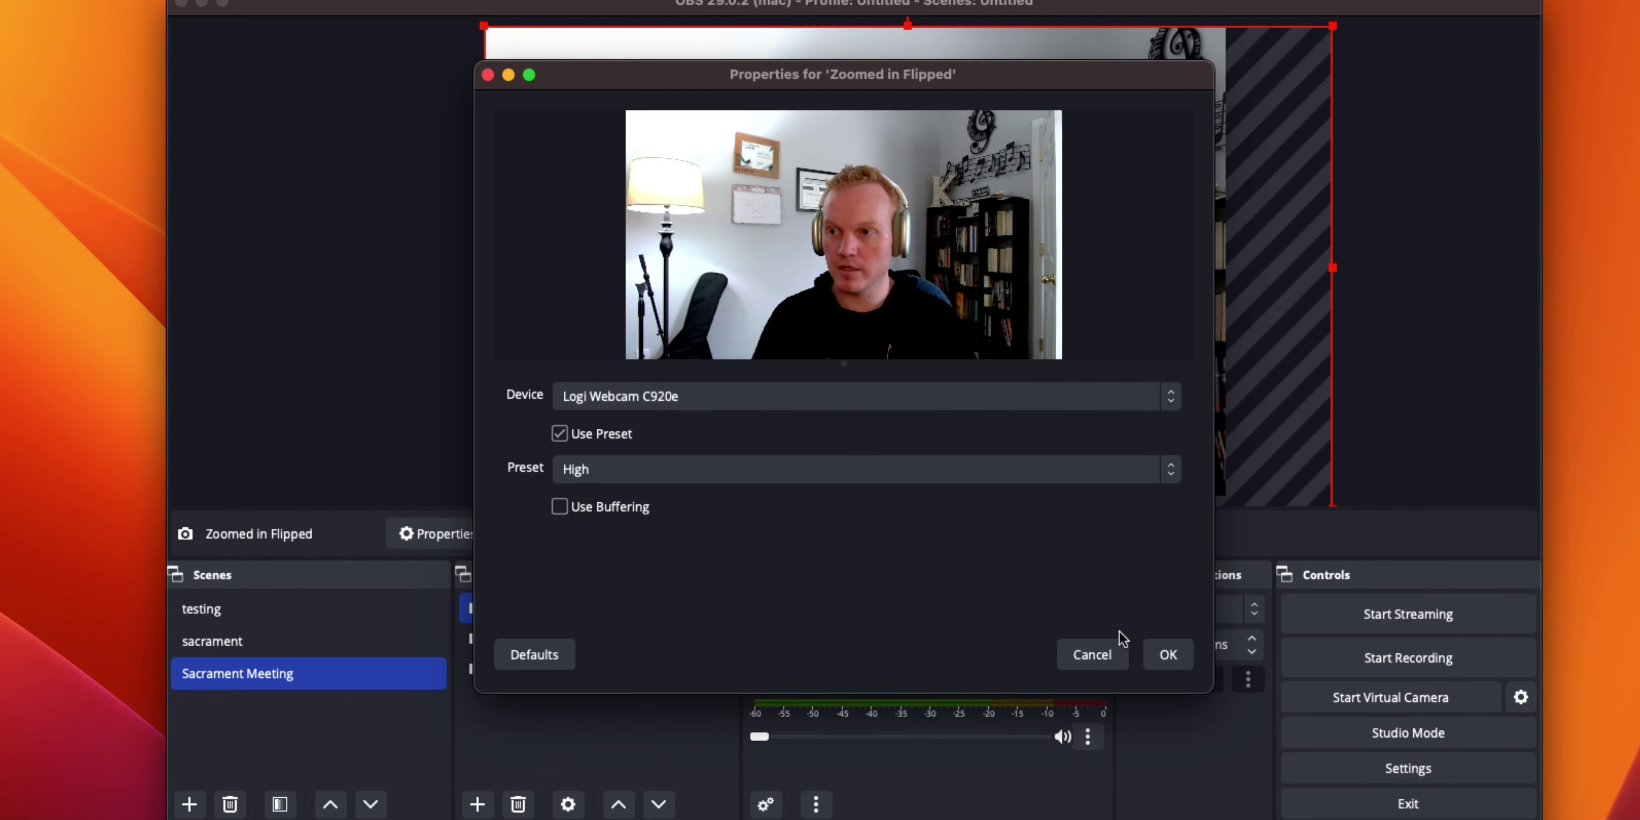
left_click(1168, 654)
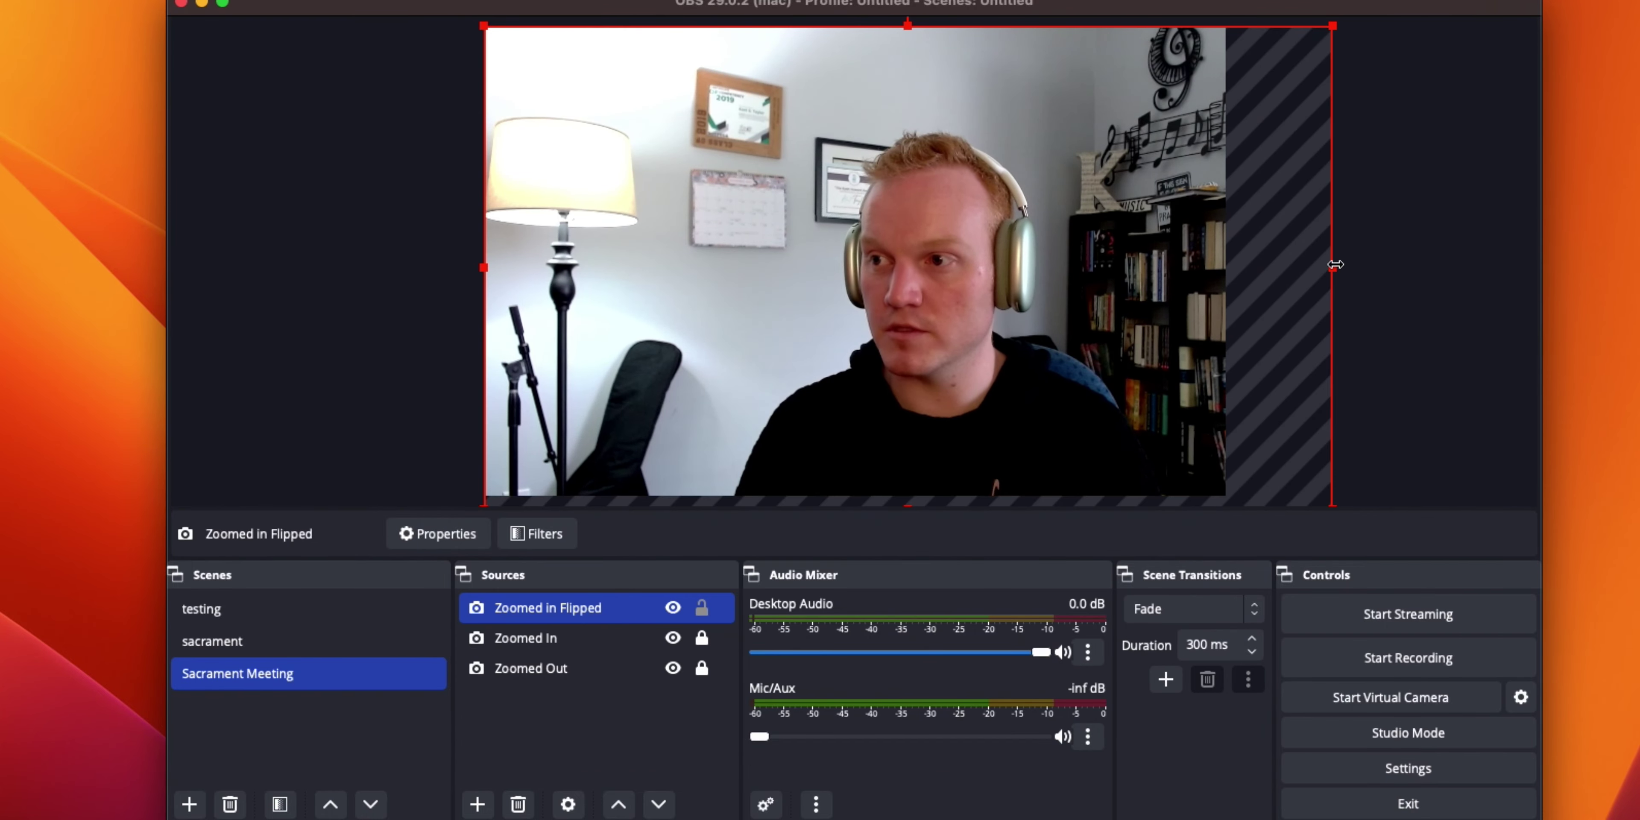
Mirror Zoomed in Flipped horizontally, enlarge and position it to fill the canvas with a close framing, and lock it
left_click_drag(1332, 271, 159, 143)
left_click_drag(289, 150, 722, 213)
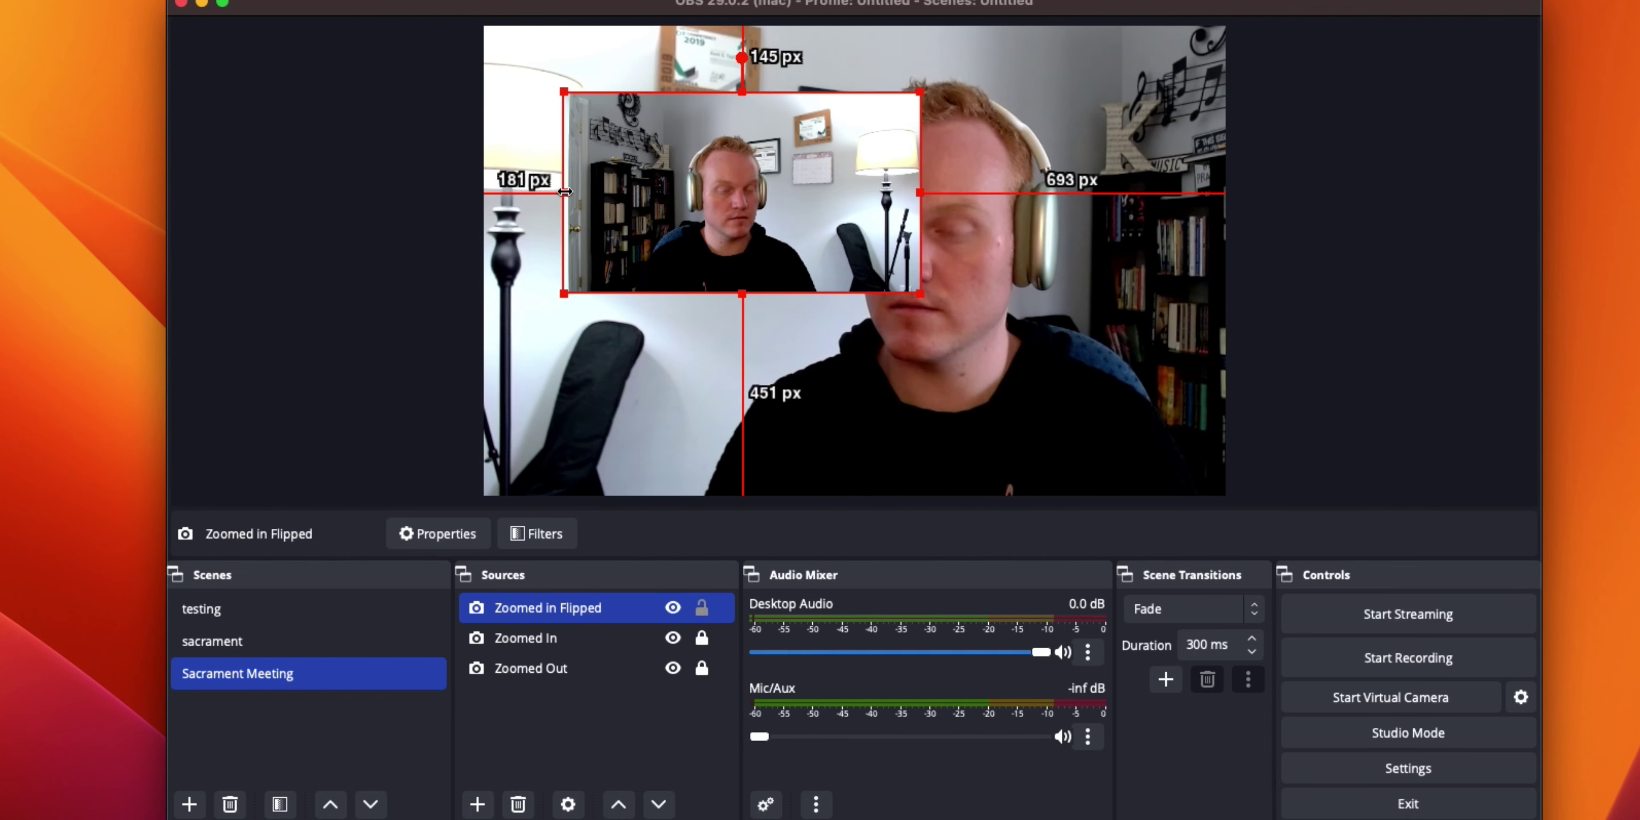
left_click_drag(564, 91, 449, 25)
left_click_drag(919, 292, 1214, 492)
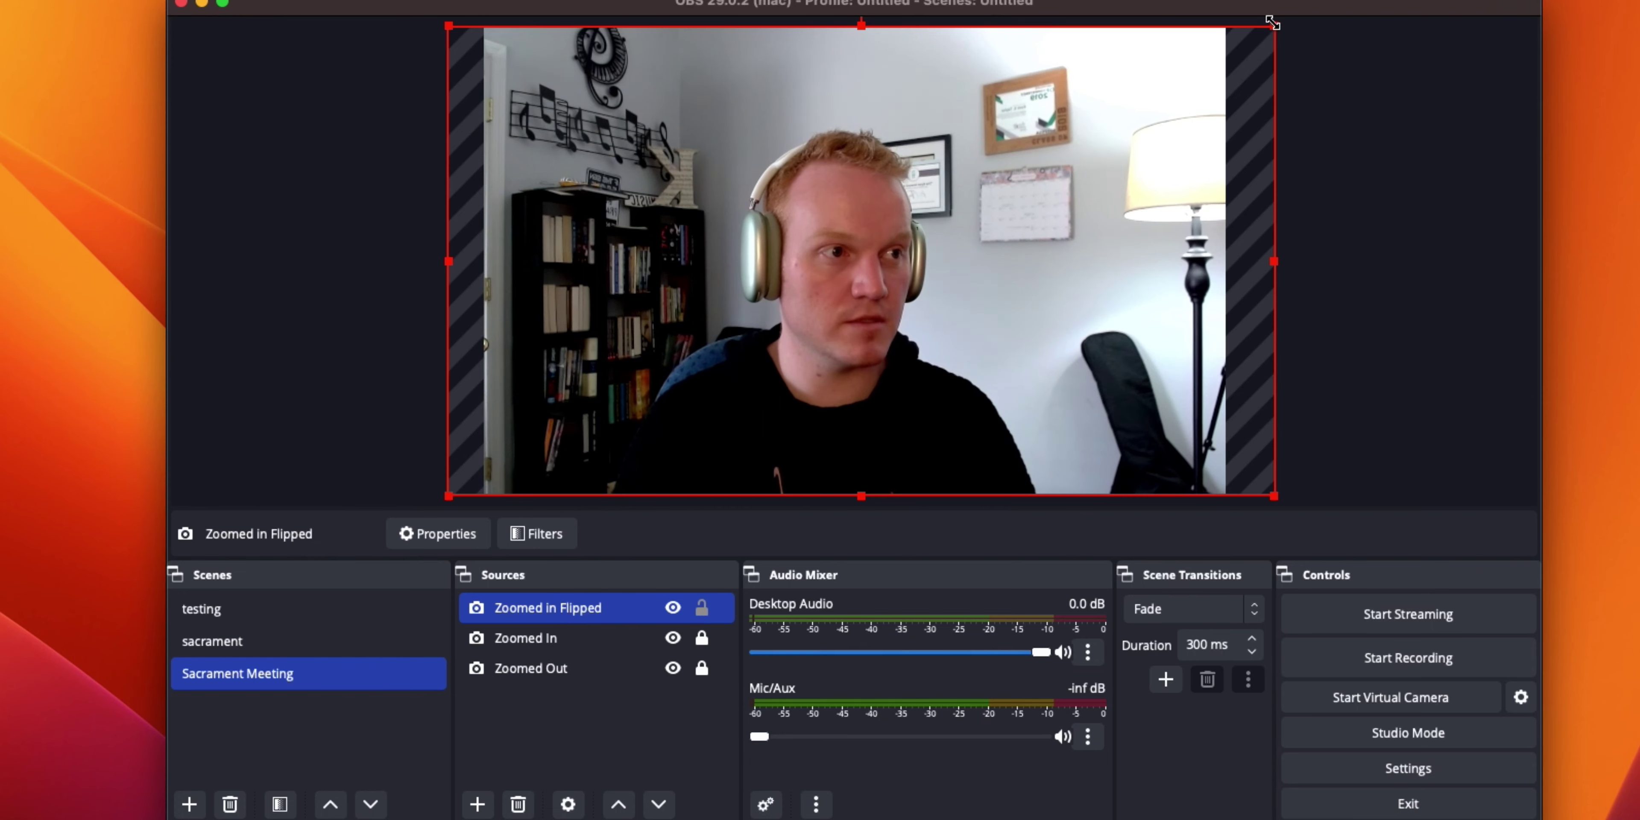
left_click_drag(1273, 262, 1467, 277)
left_click_drag(1252, 369, 1121, 280)
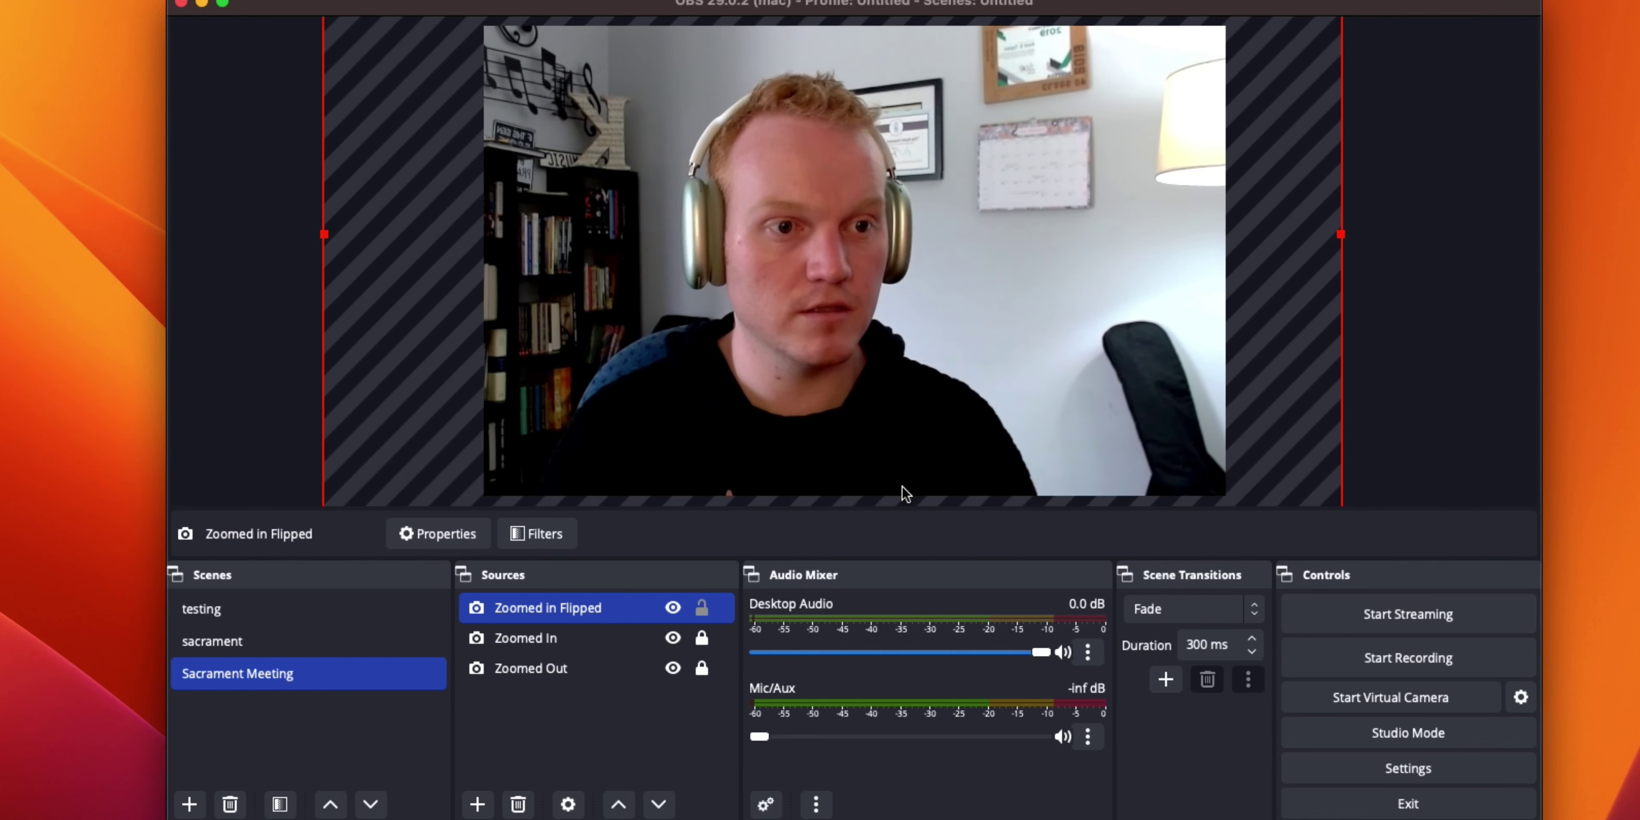
left_click(702, 610)
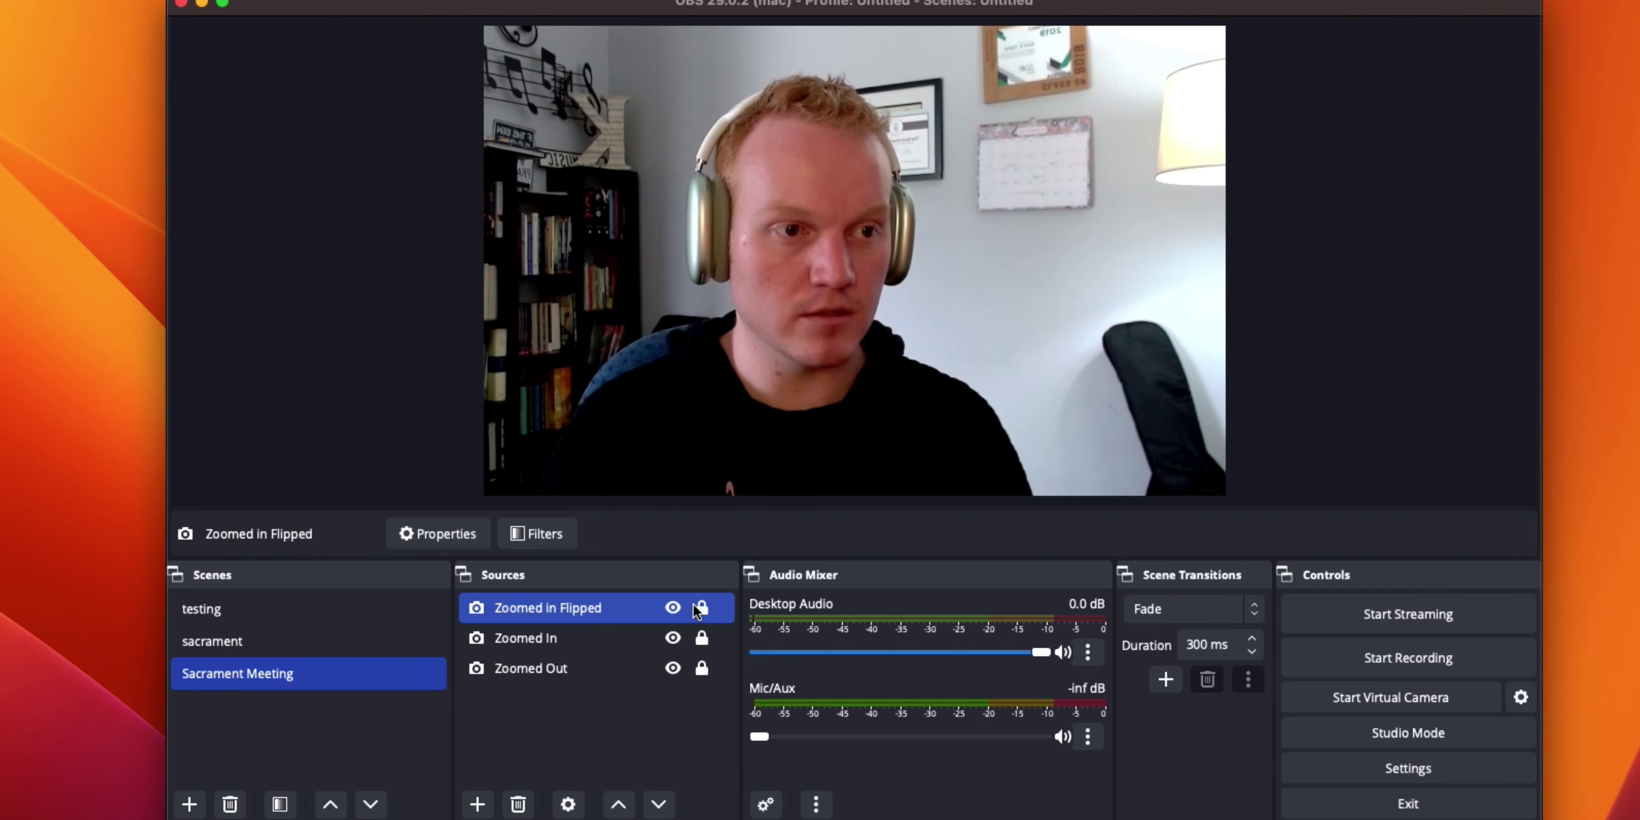
Reorder the sources as Zoomed In, Zoomed Out, Zoomed in Flipped from front to back, and hide Zoomed In
left_click_drag(625, 644, 625, 654)
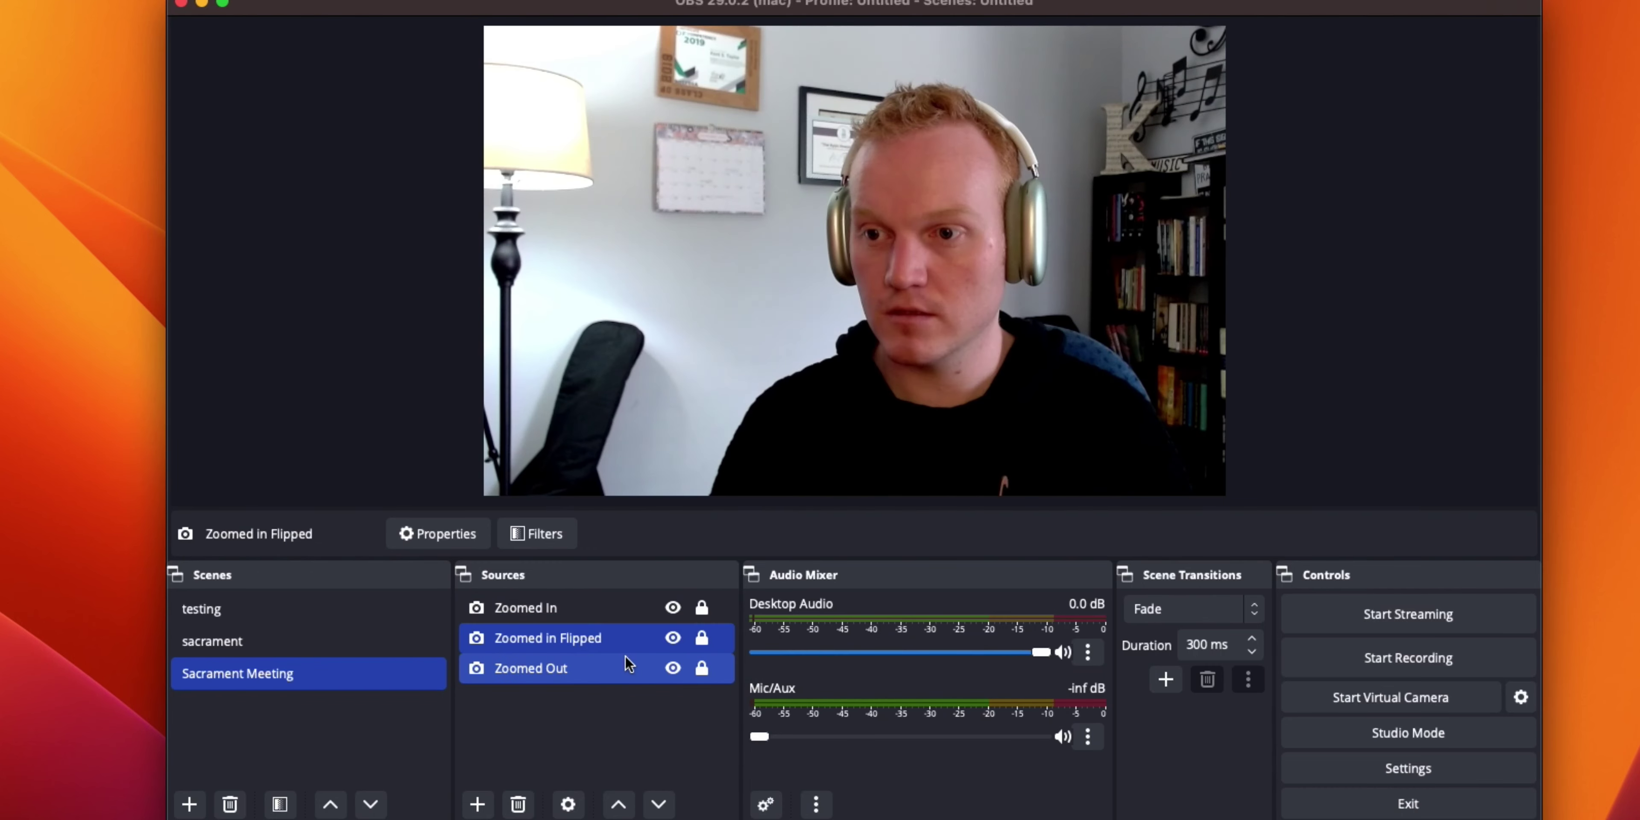
left_click_drag(602, 638, 605, 608)
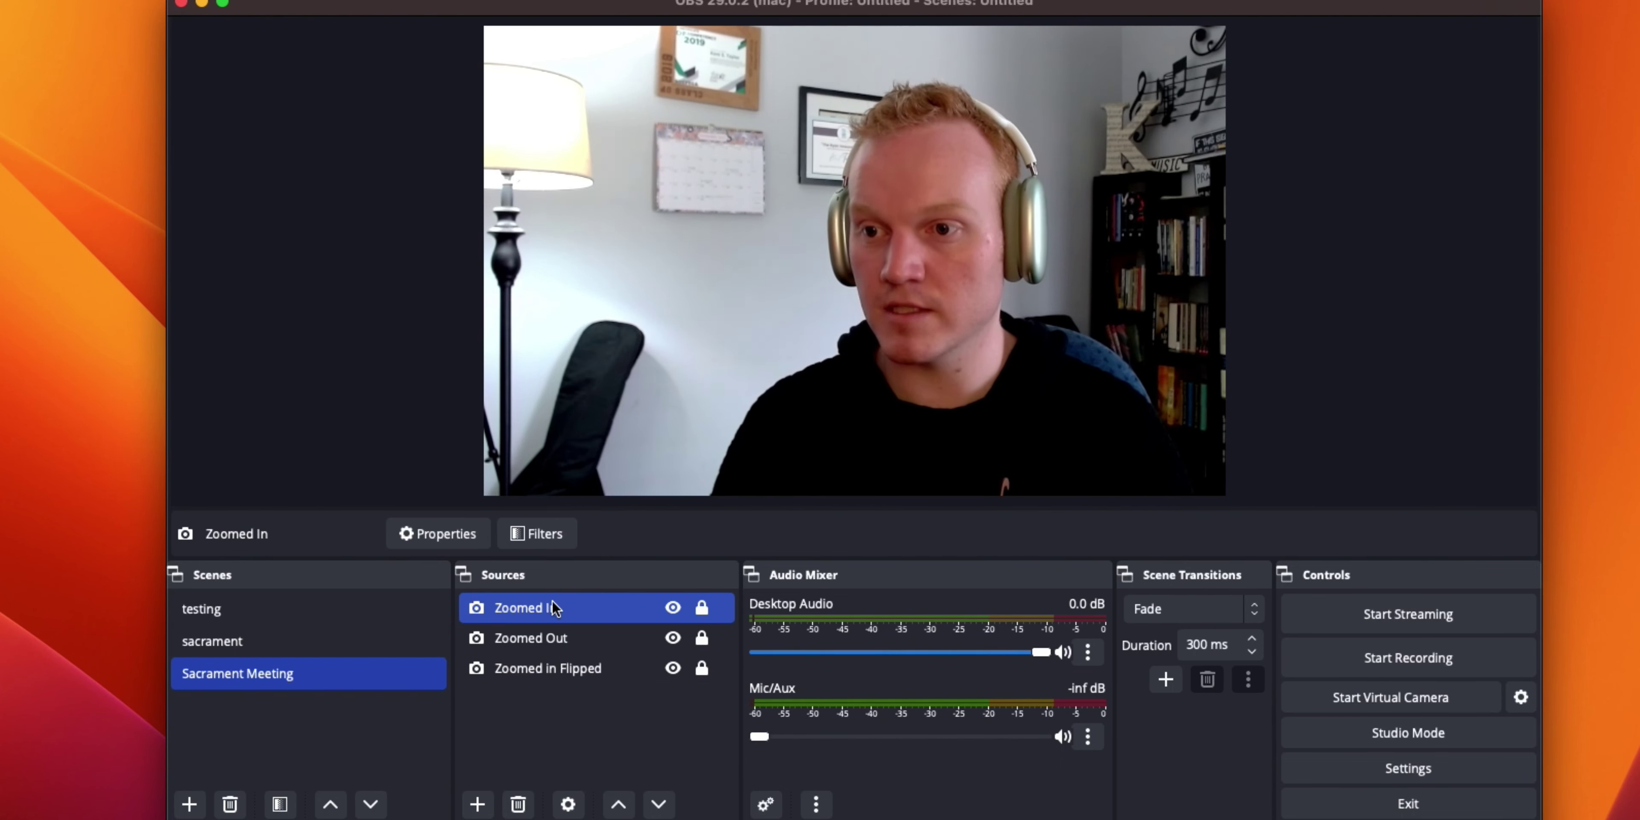
left_click(673, 608)
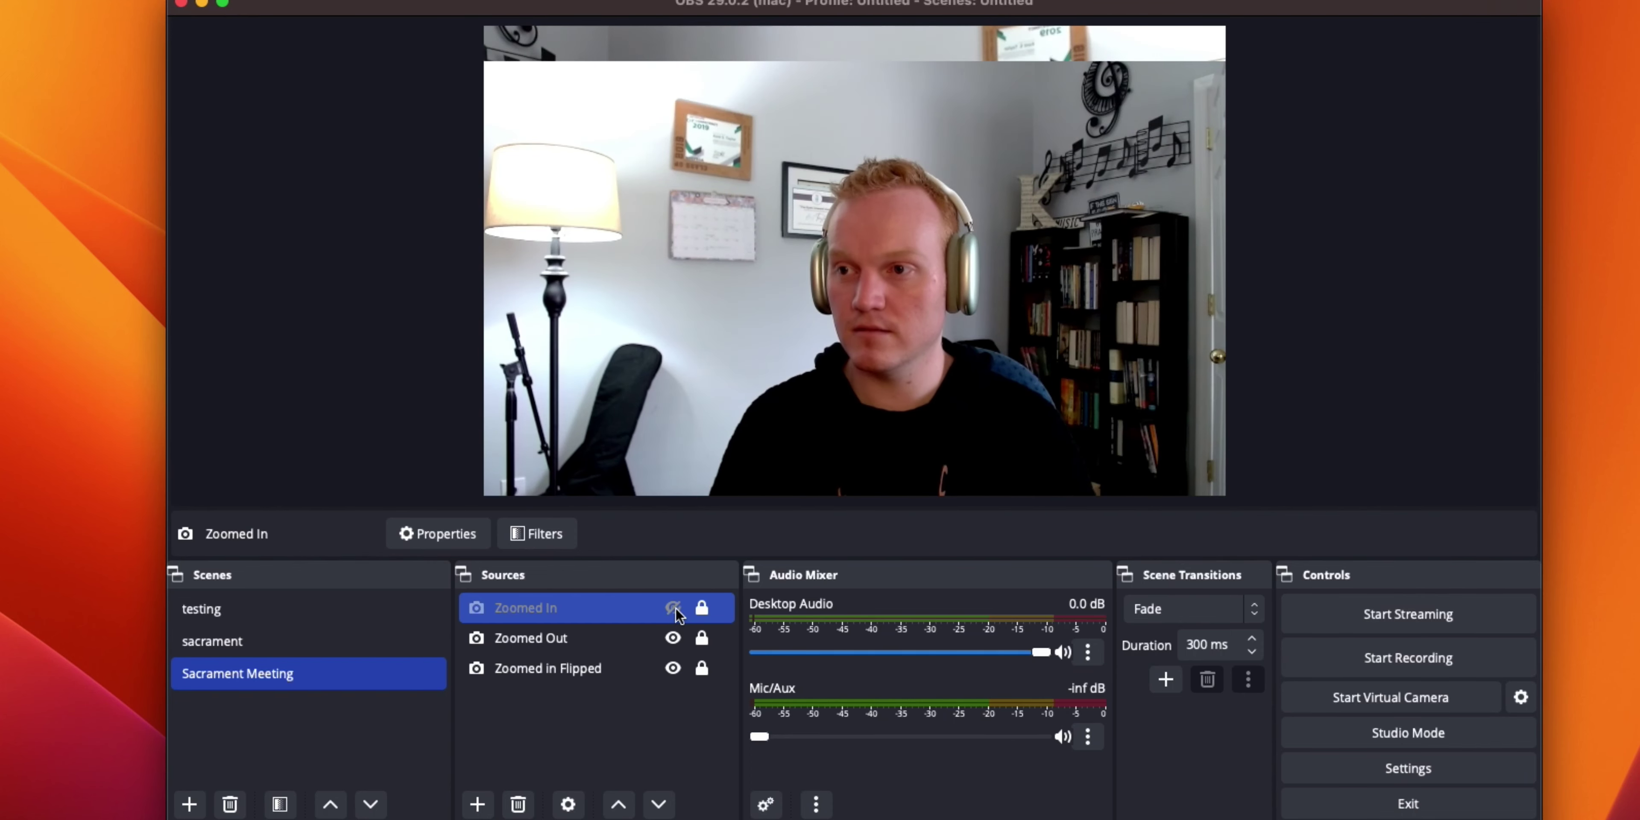
Unlock Zoomed Out and enlarge it from its upper and lower corners until it covers the whole canvas
left_click(658, 638)
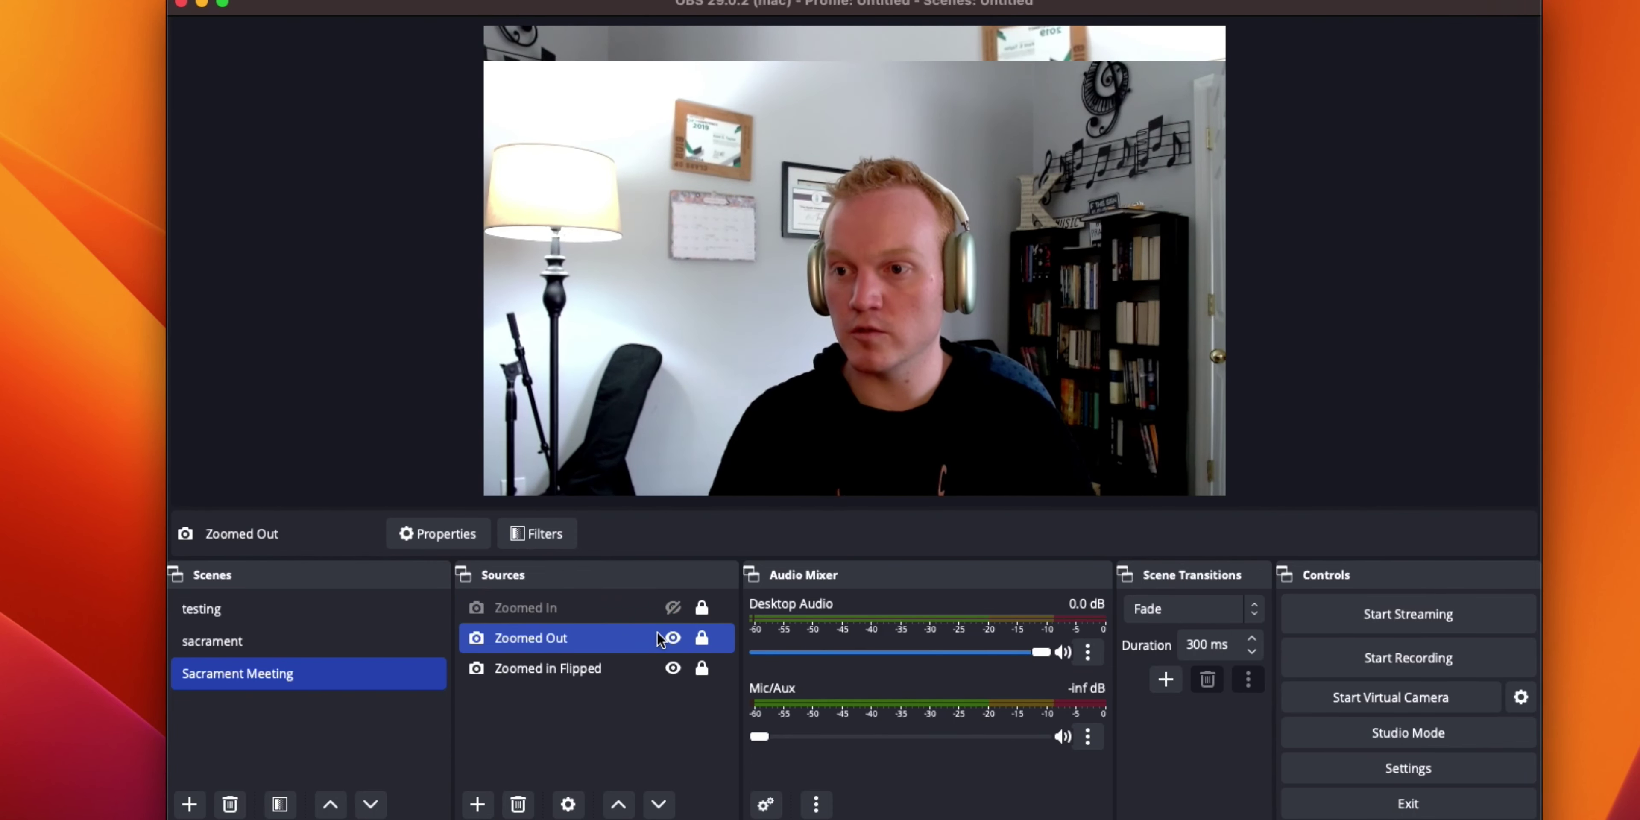
left_click(702, 638)
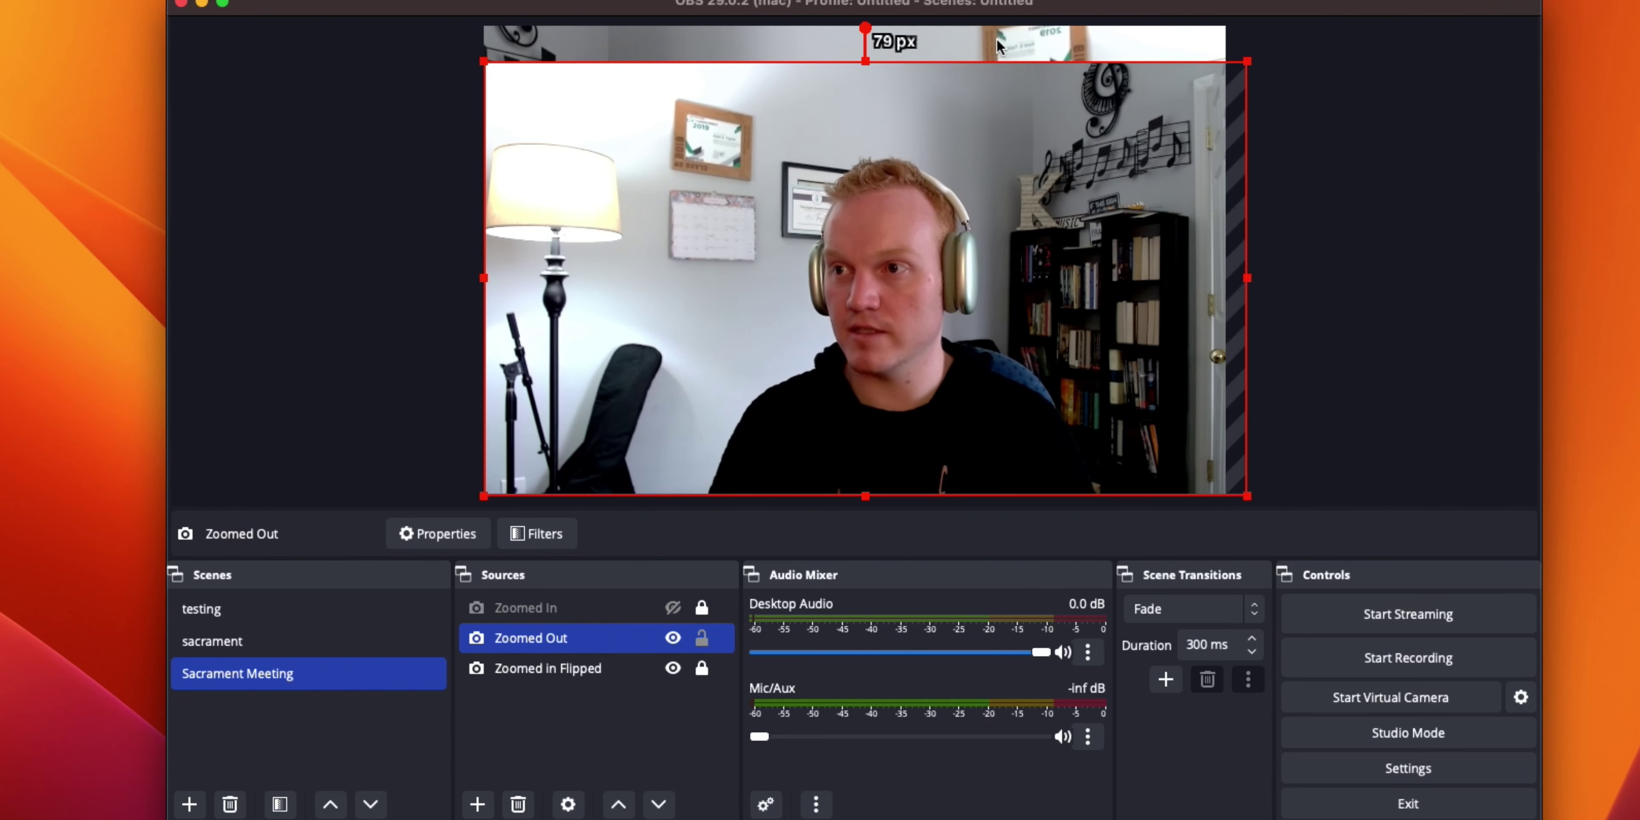
left_click_drag(1245, 66, 1283, 40)
left_click_drag(1224, 137, 1214, 121)
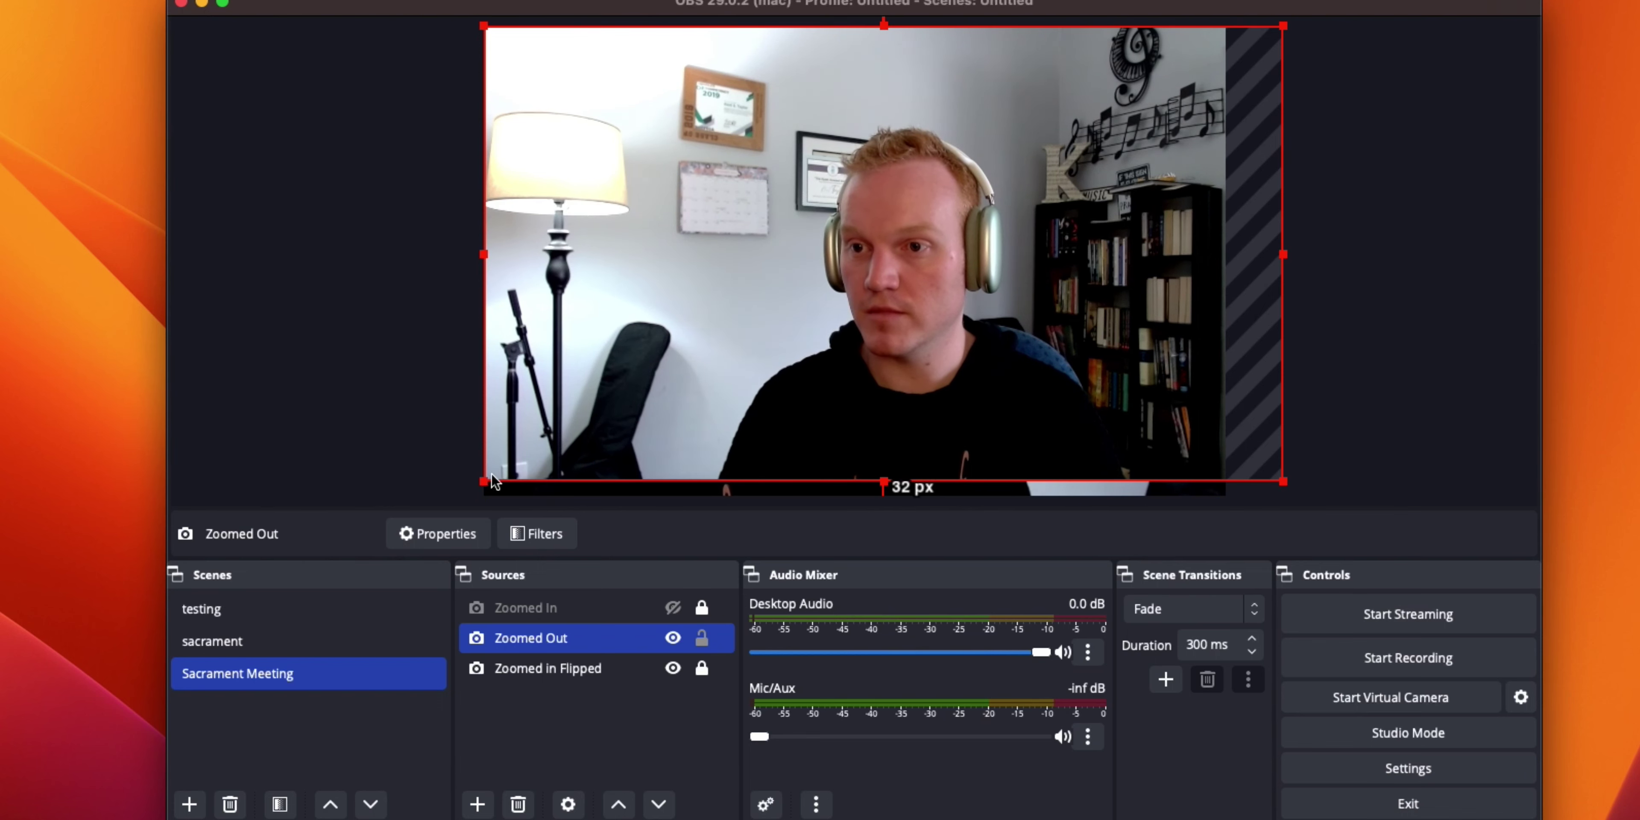
left_click_drag(487, 480, 471, 493)
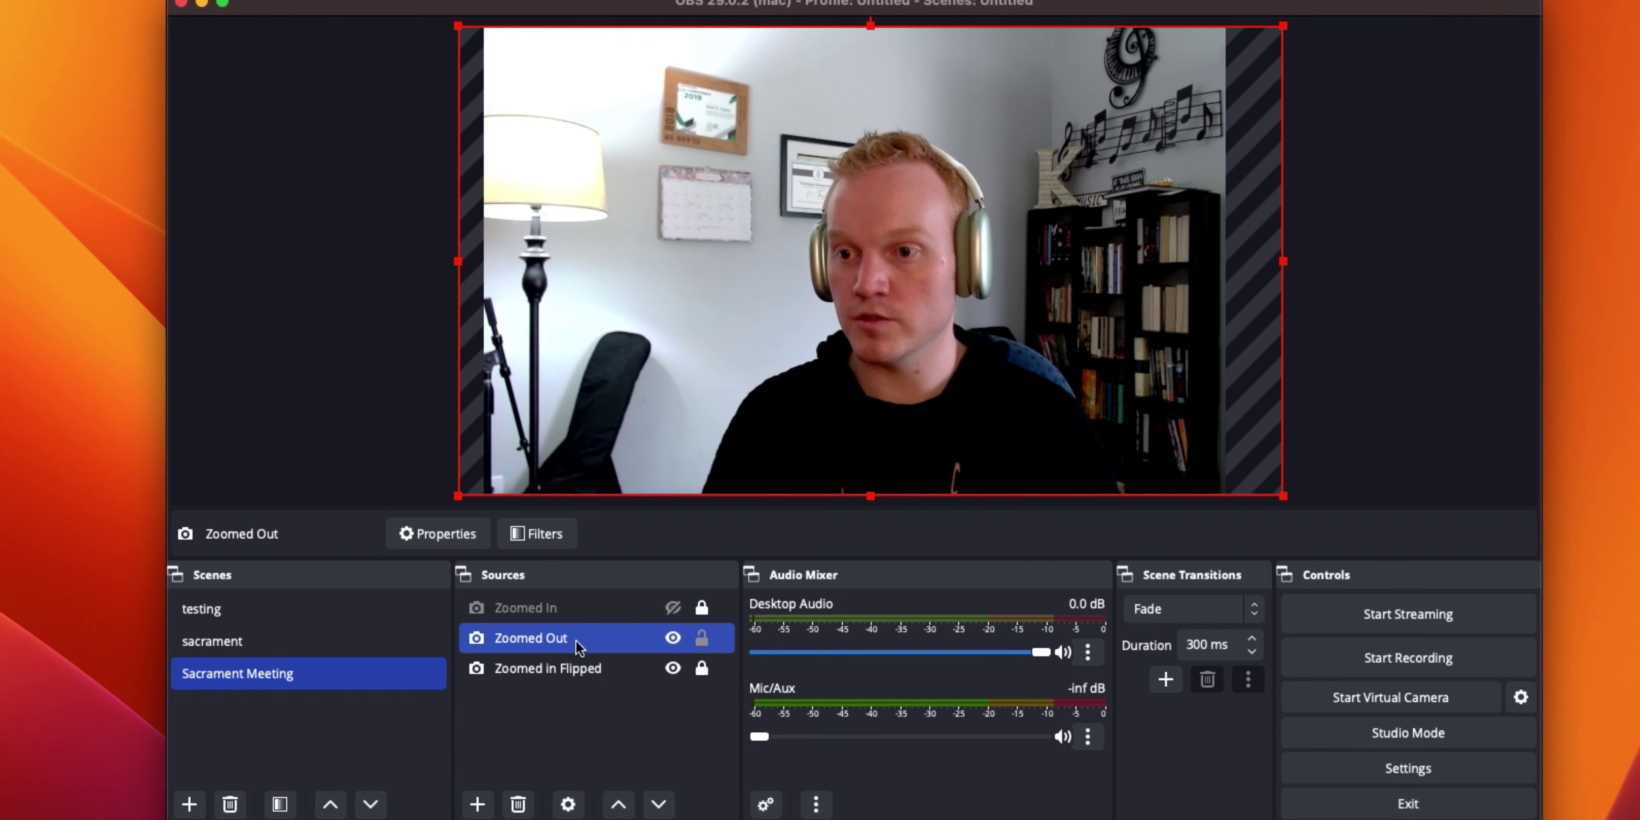
Hide Zoomed Out to preview the Zoomed in Flipped framing, and make Zoomed In visible again
left_click(581, 669, "shift")
left_click(643, 640)
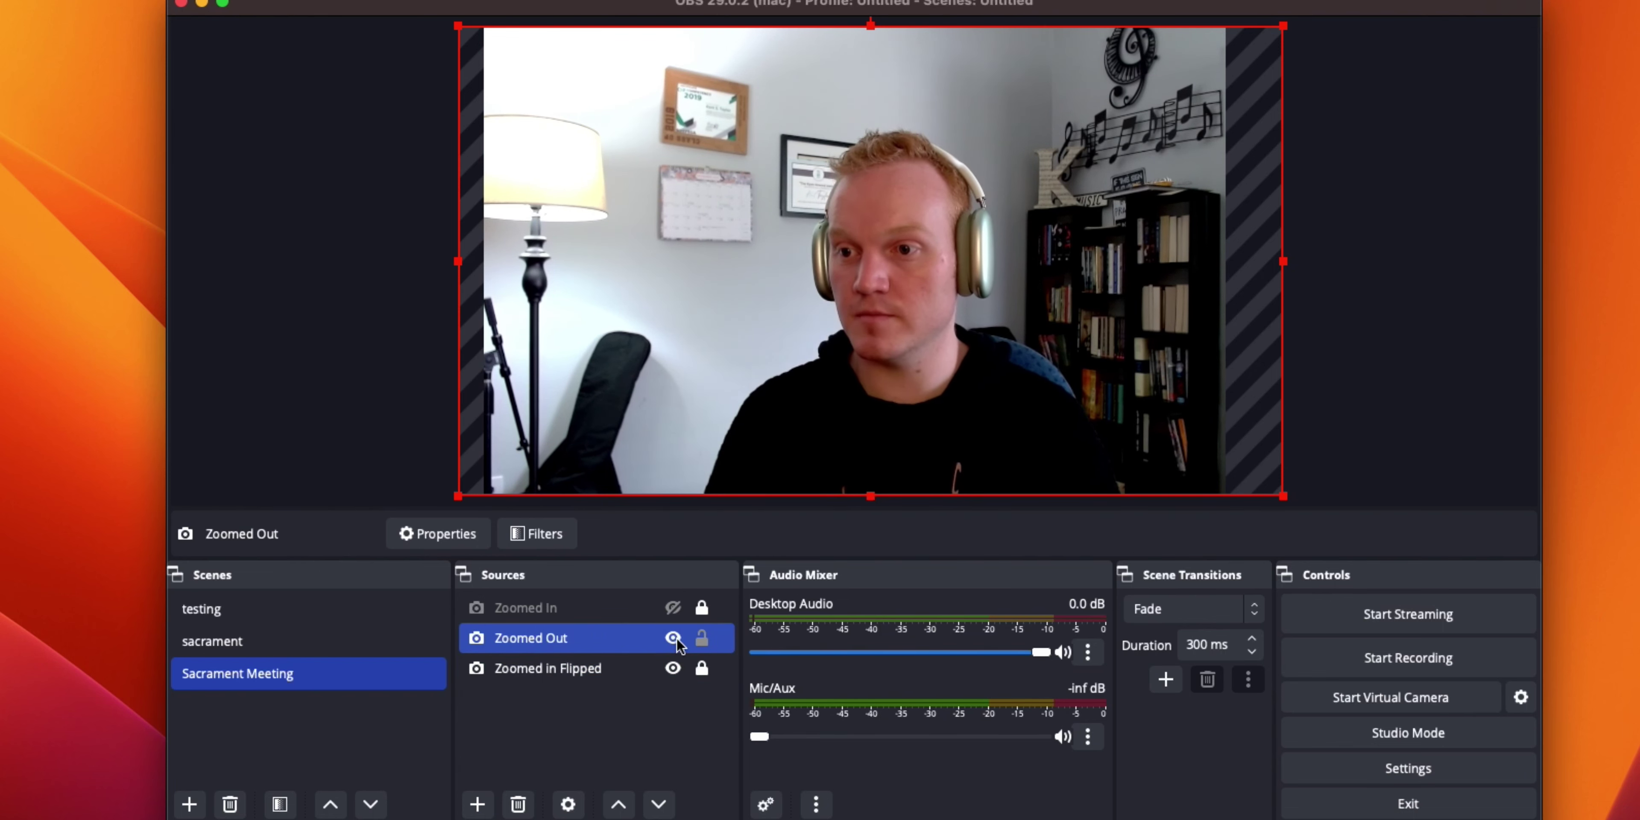
left_click(673, 638)
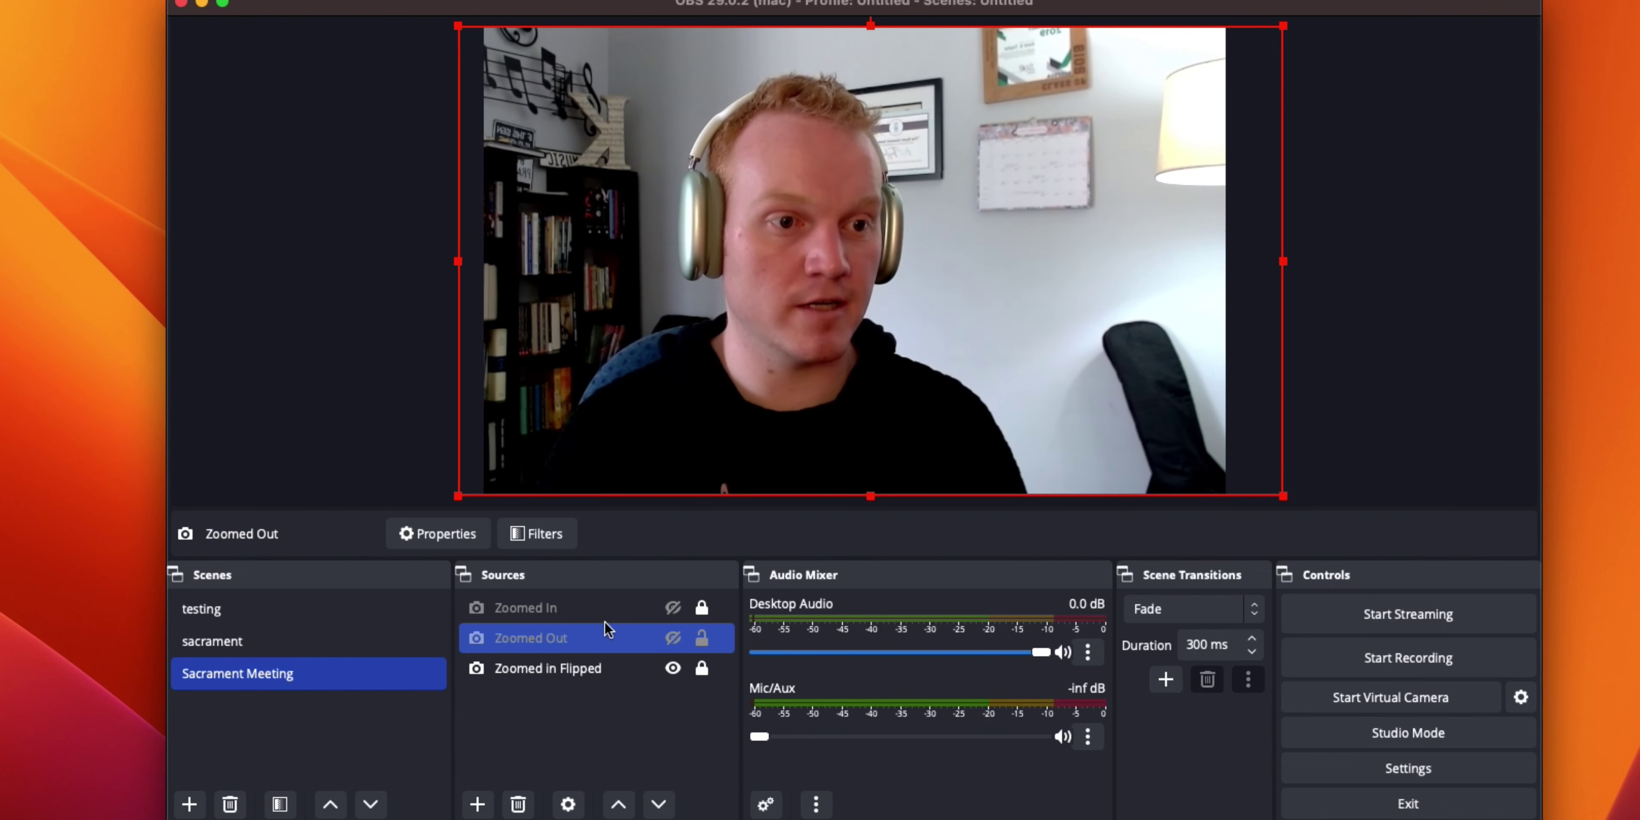
left_click(609, 609, "super")
left_click(609, 612, "super")
left_click(644, 667, "super")
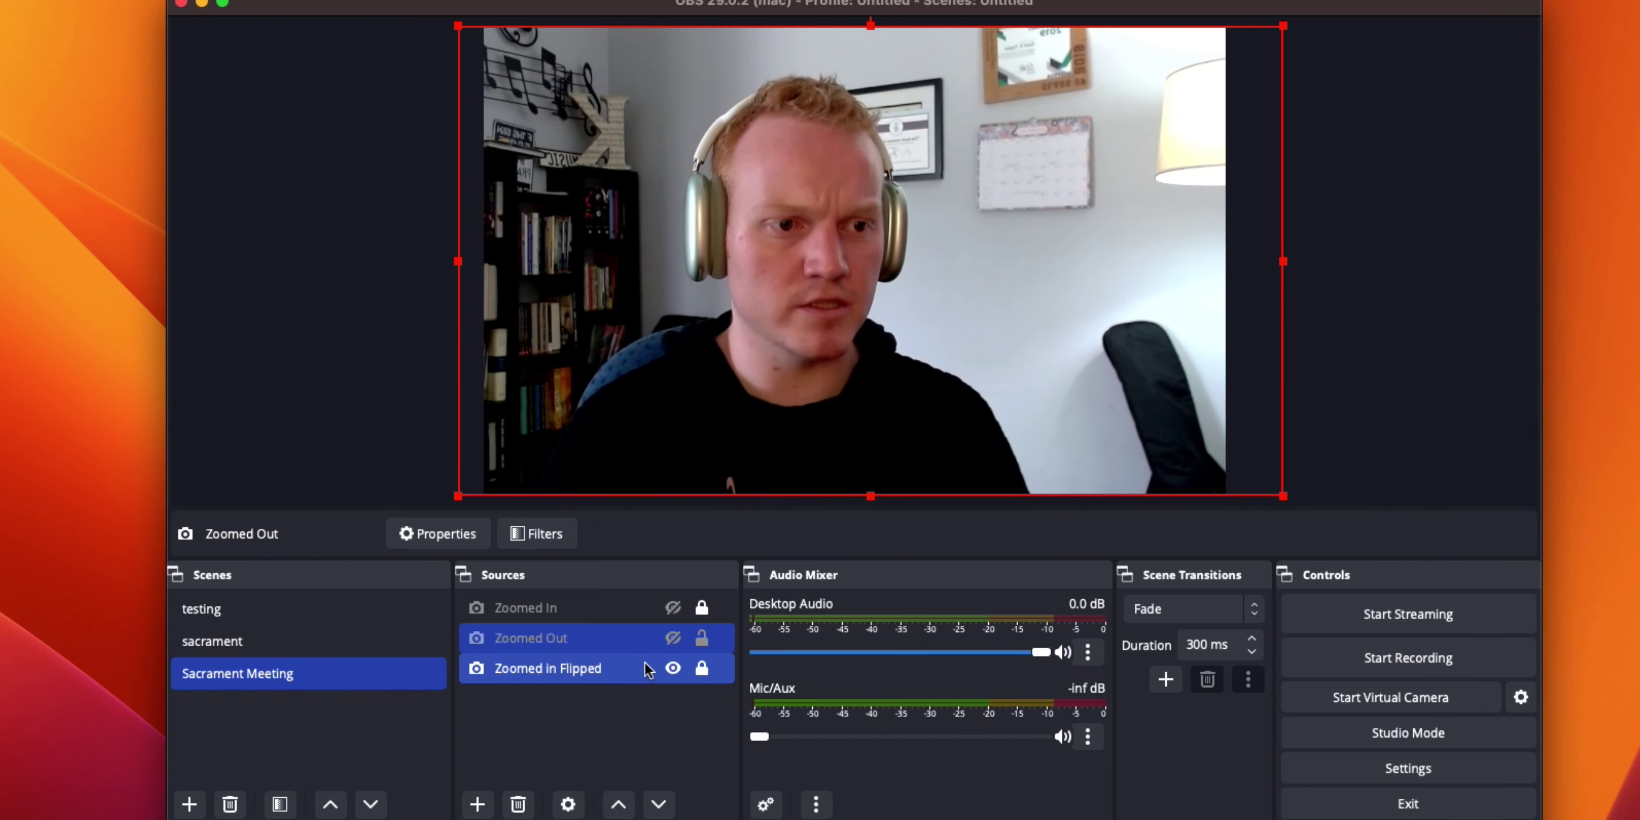
left_click(644, 667, "super")
left_click(610, 610, "super")
left_click(673, 609)
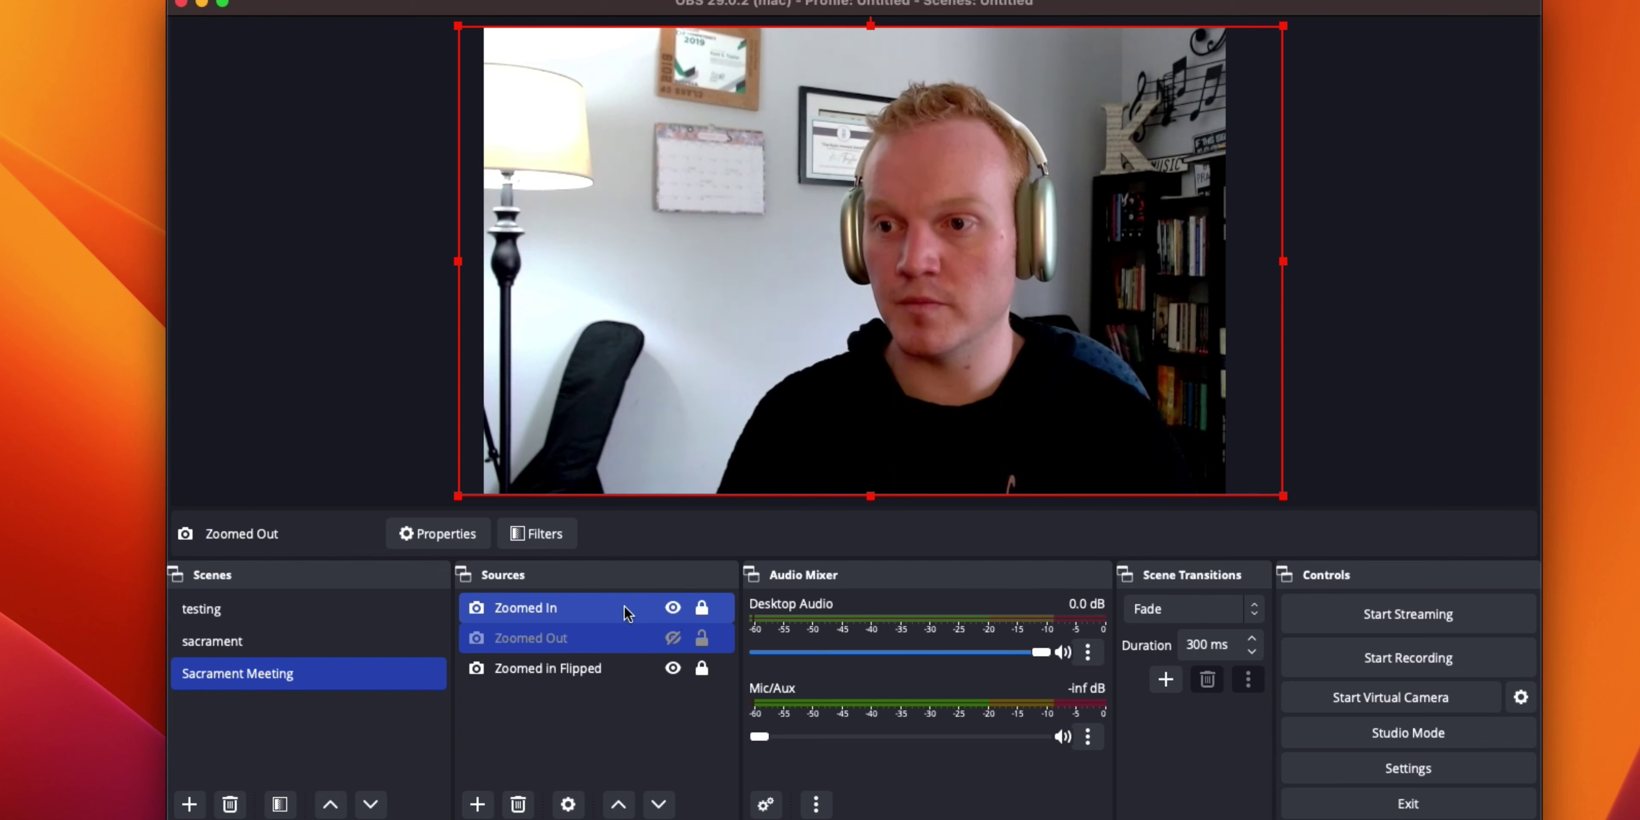
Toggle the visibility of Zoomed Out and Zoomed In to compare how the picture switches between framings
left_click(656, 648)
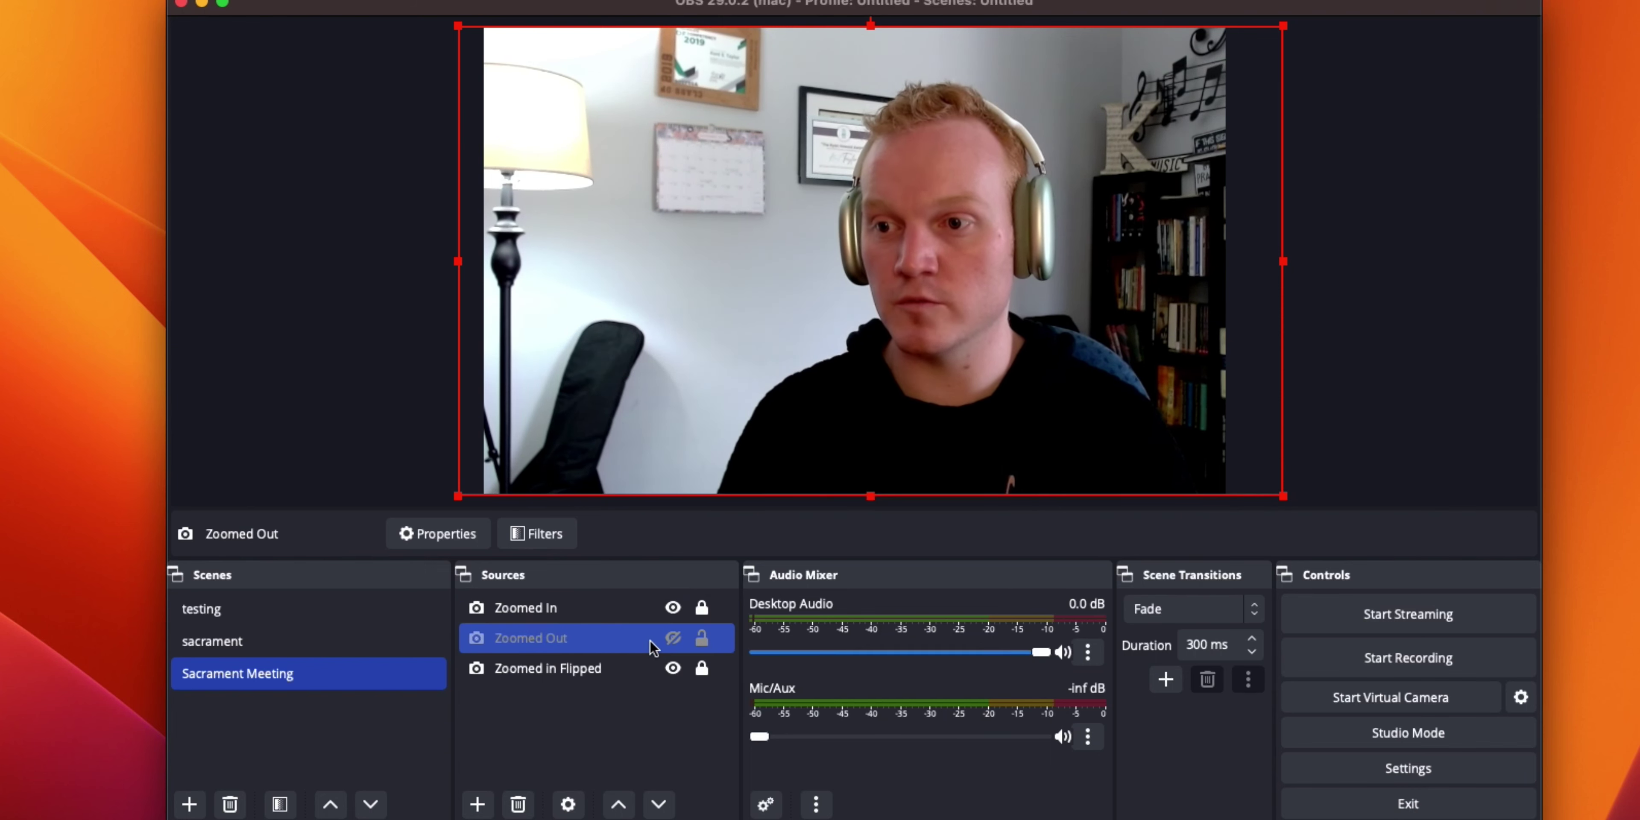
left_click(673, 638)
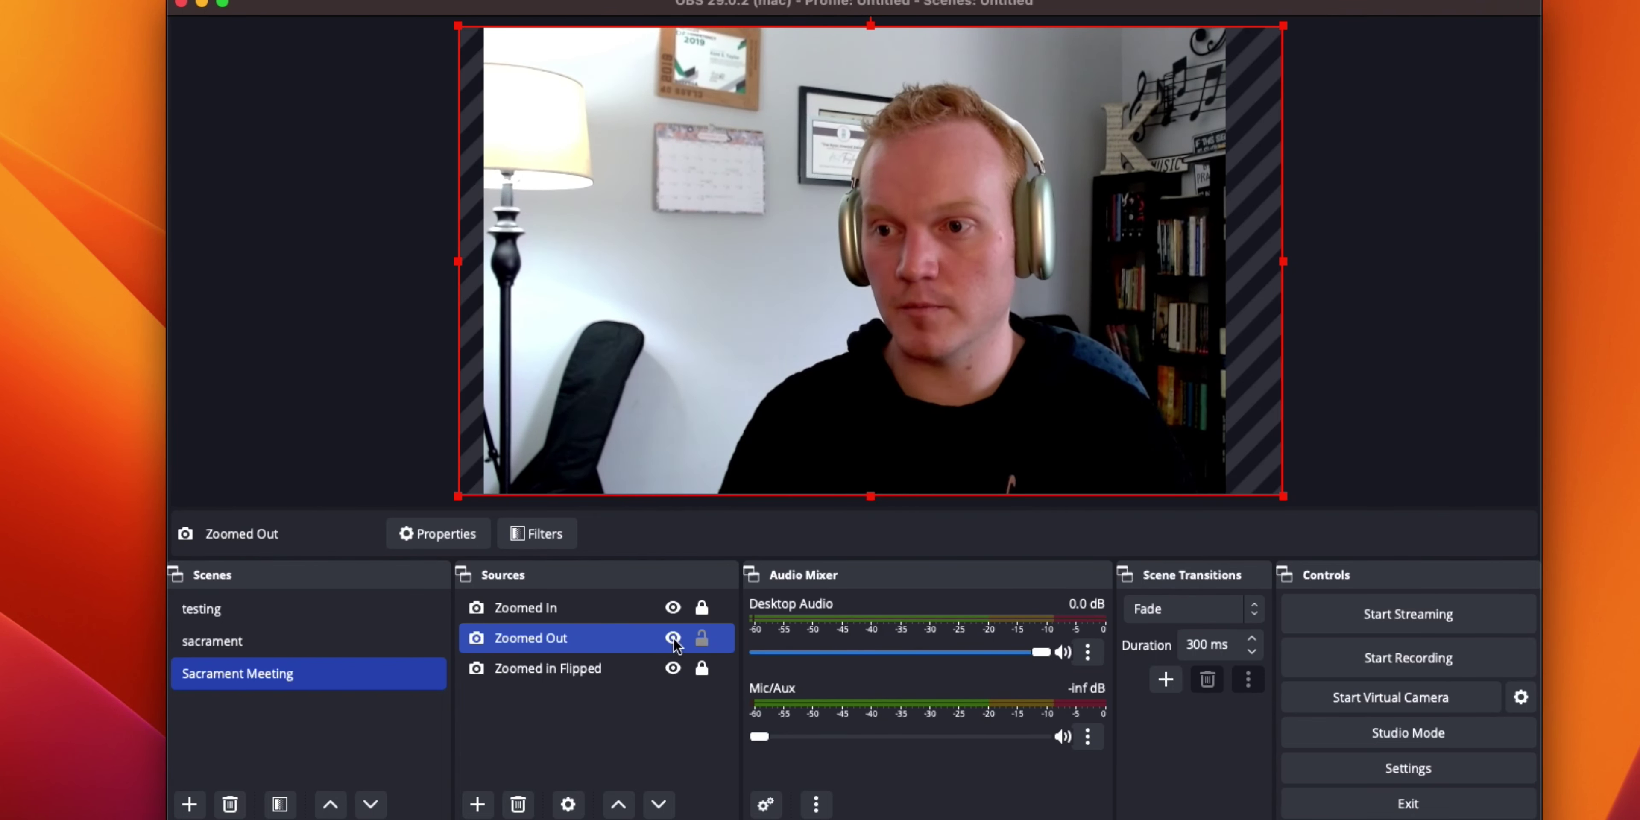
left_click(673, 638)
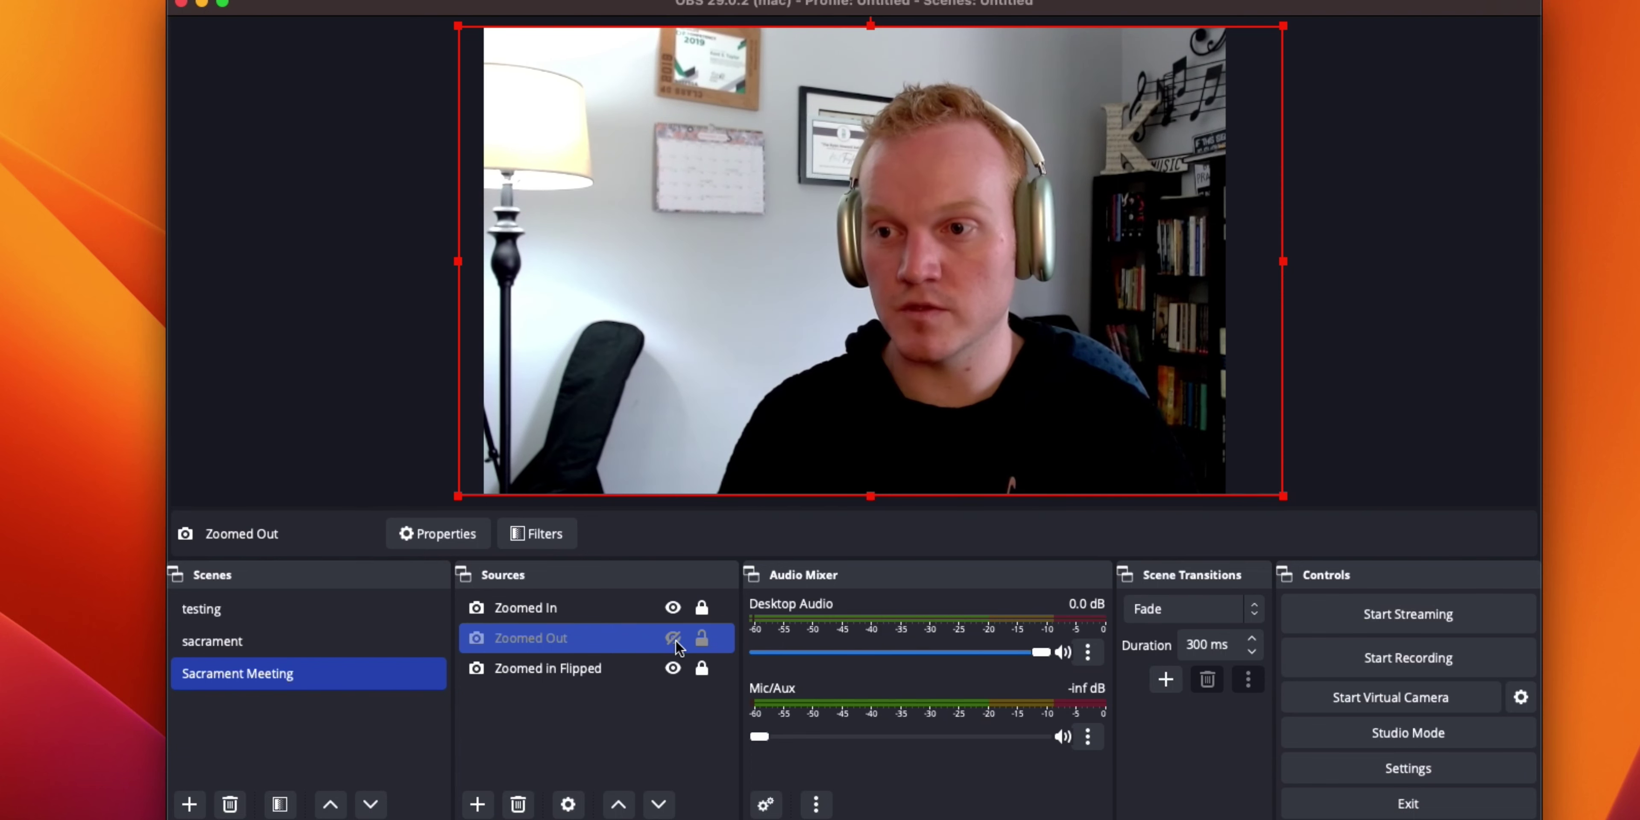
left_click(674, 638)
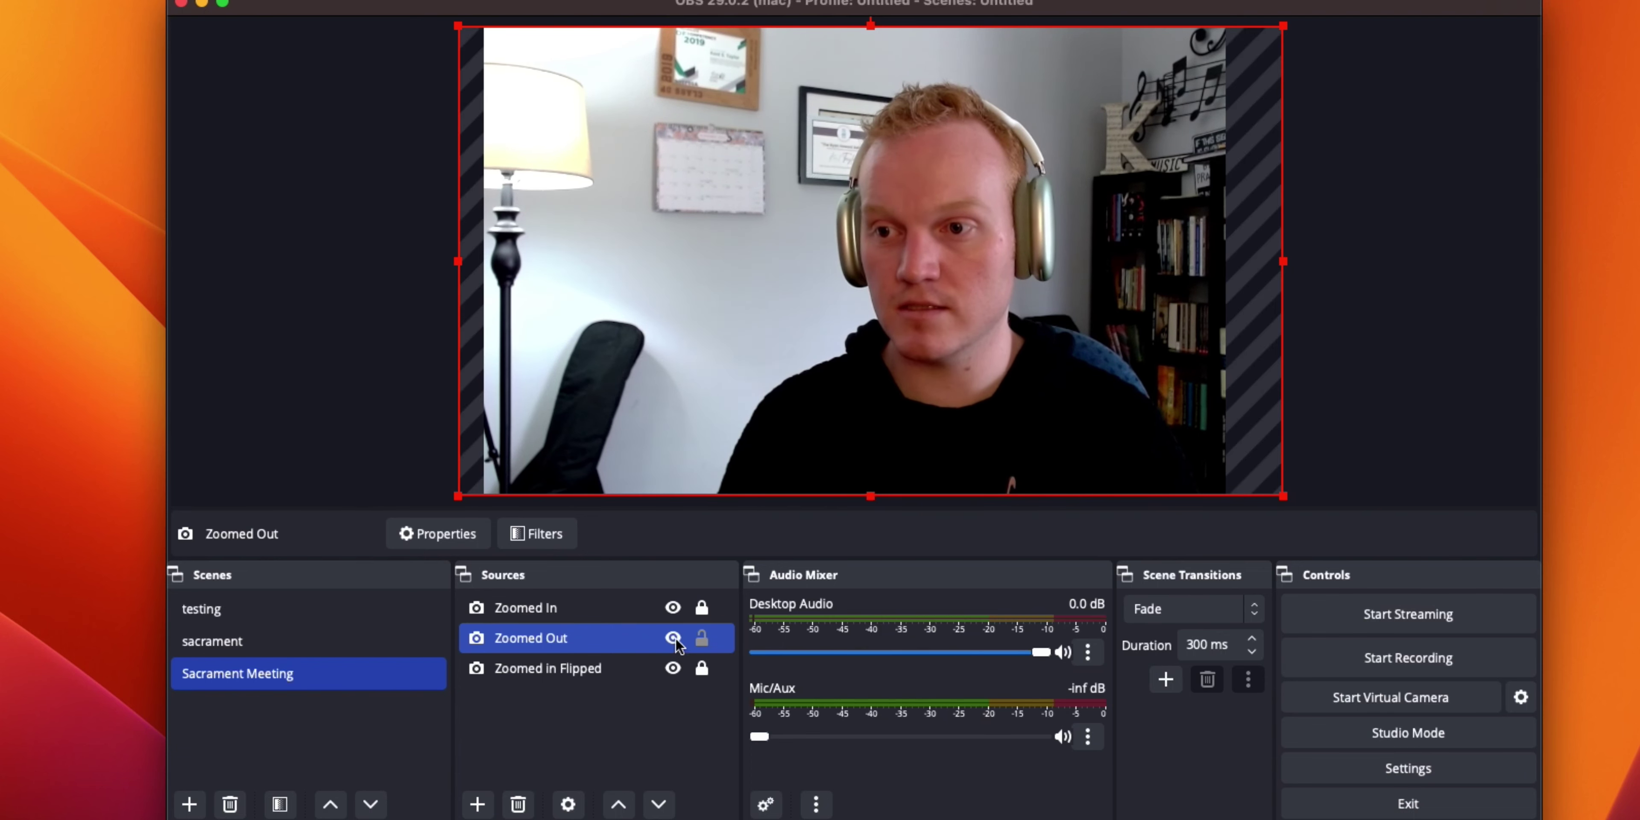
left_click(673, 608)
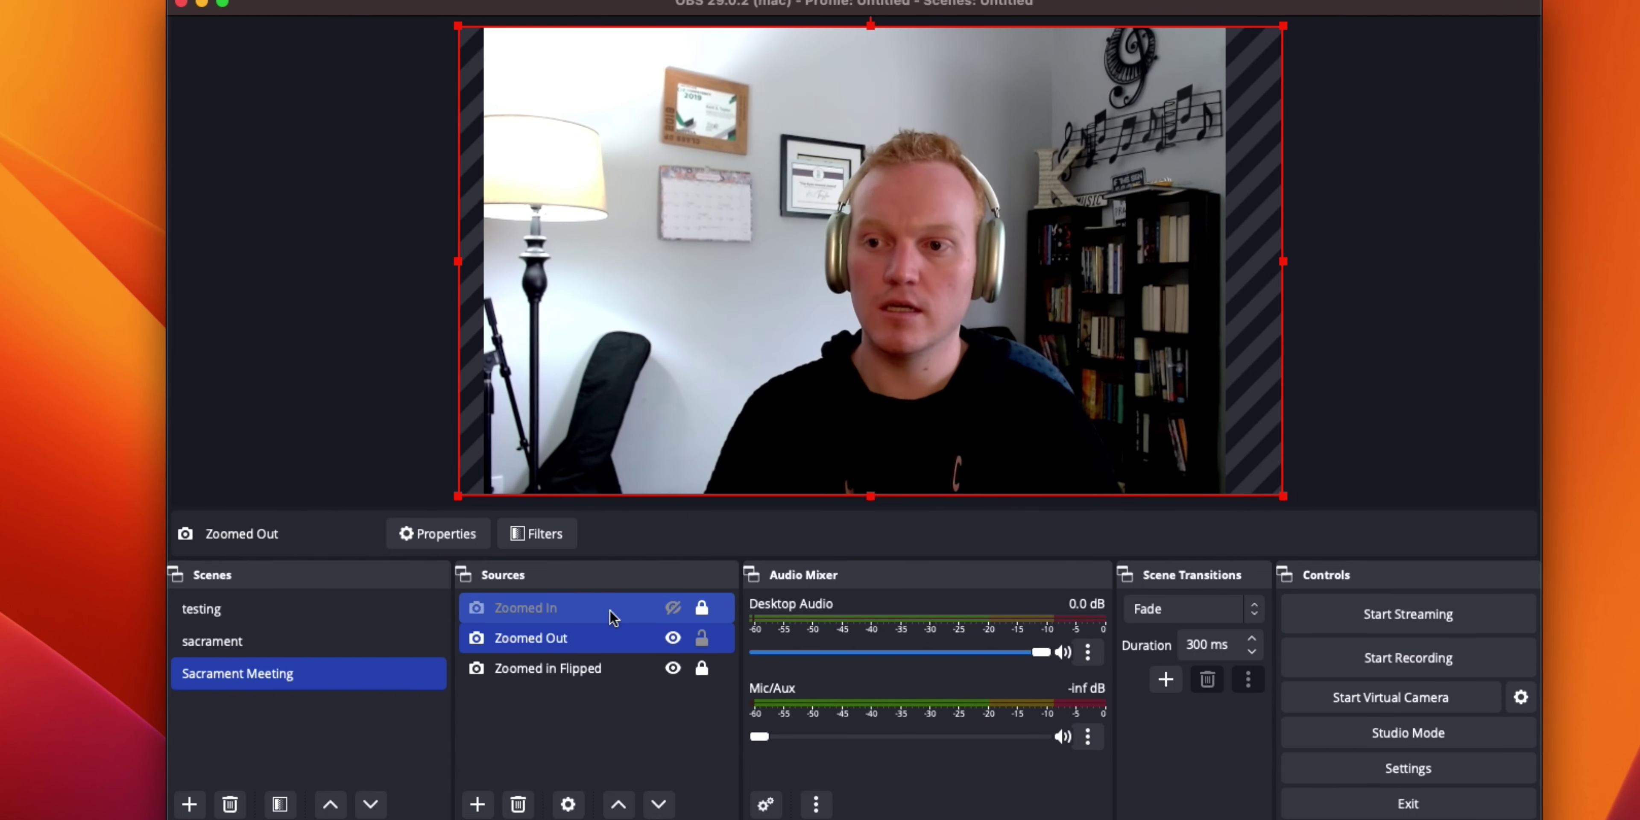
left_click(673, 608)
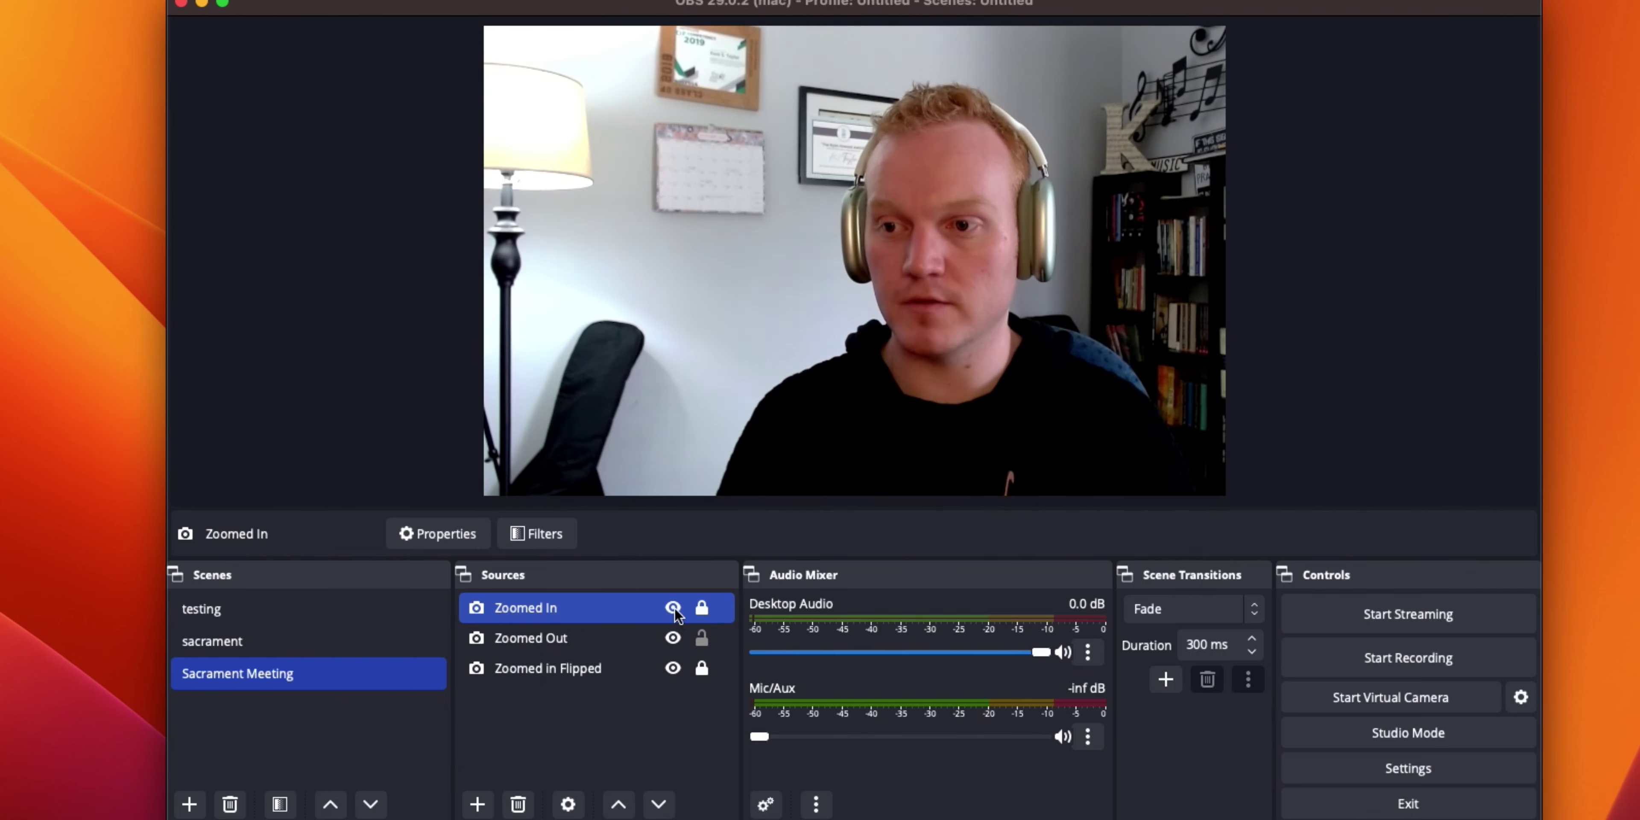
Set the show transition of Zoomed In to Fade and preview it by hiding and showing the source
right_click(627, 616)
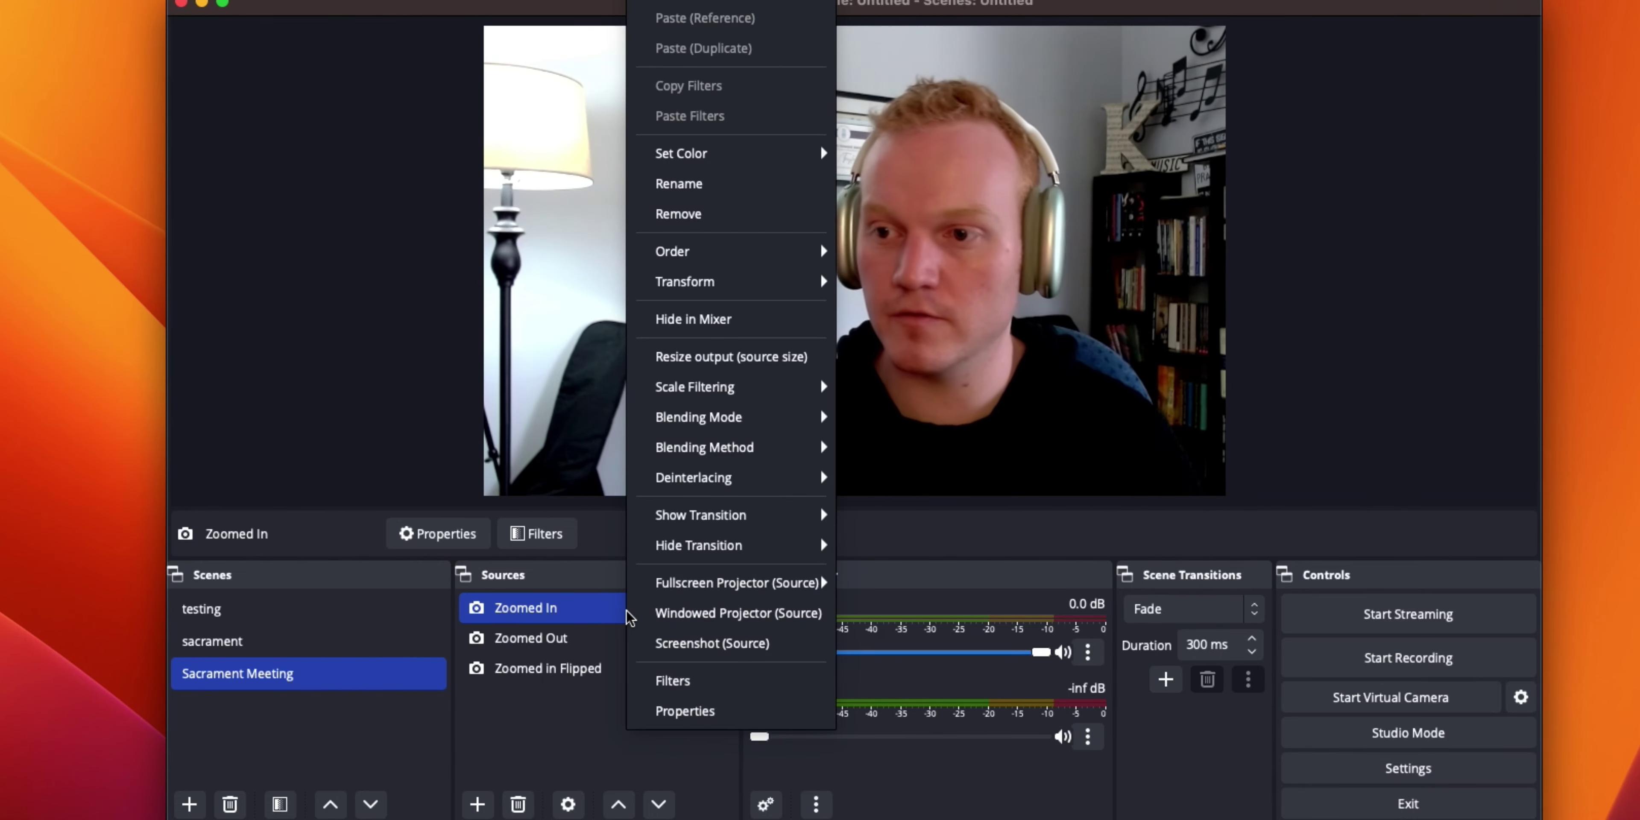
left_click(606, 620)
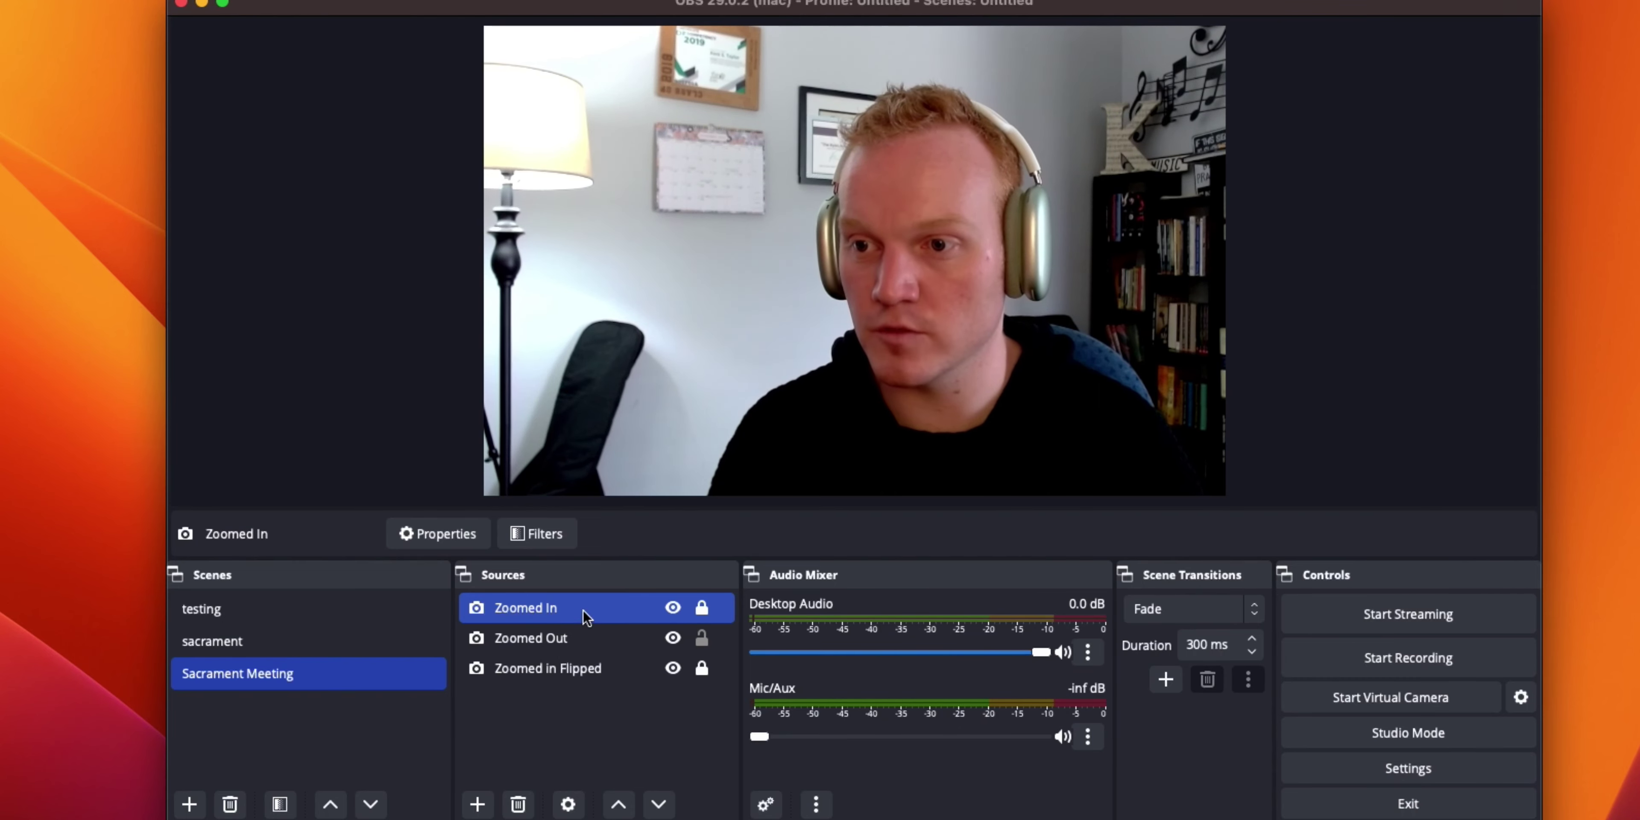
right_click(586, 617)
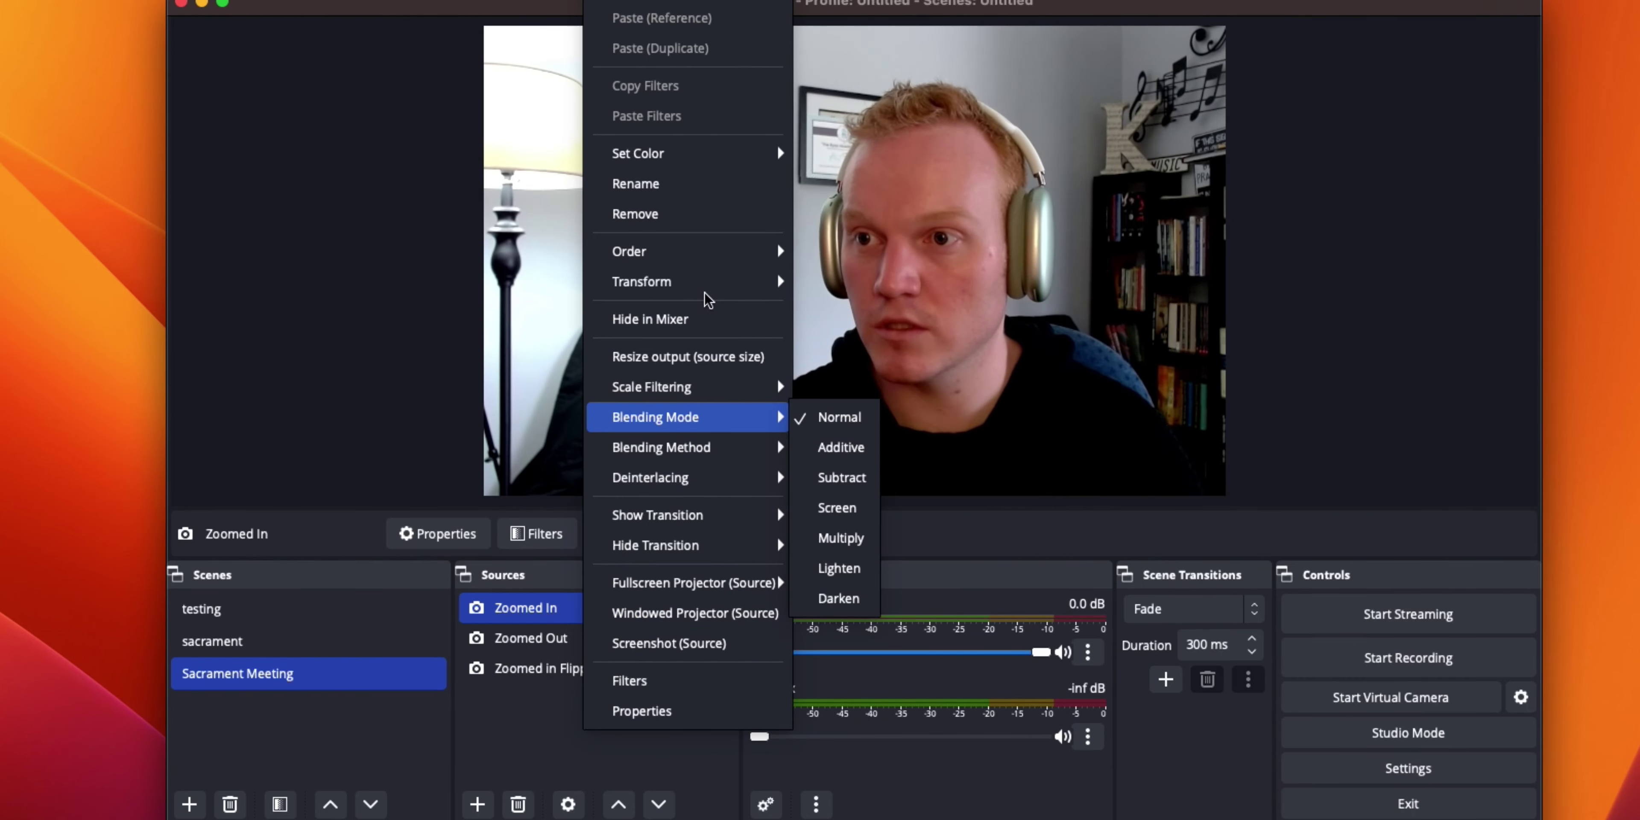
mouse_move(721, 519)
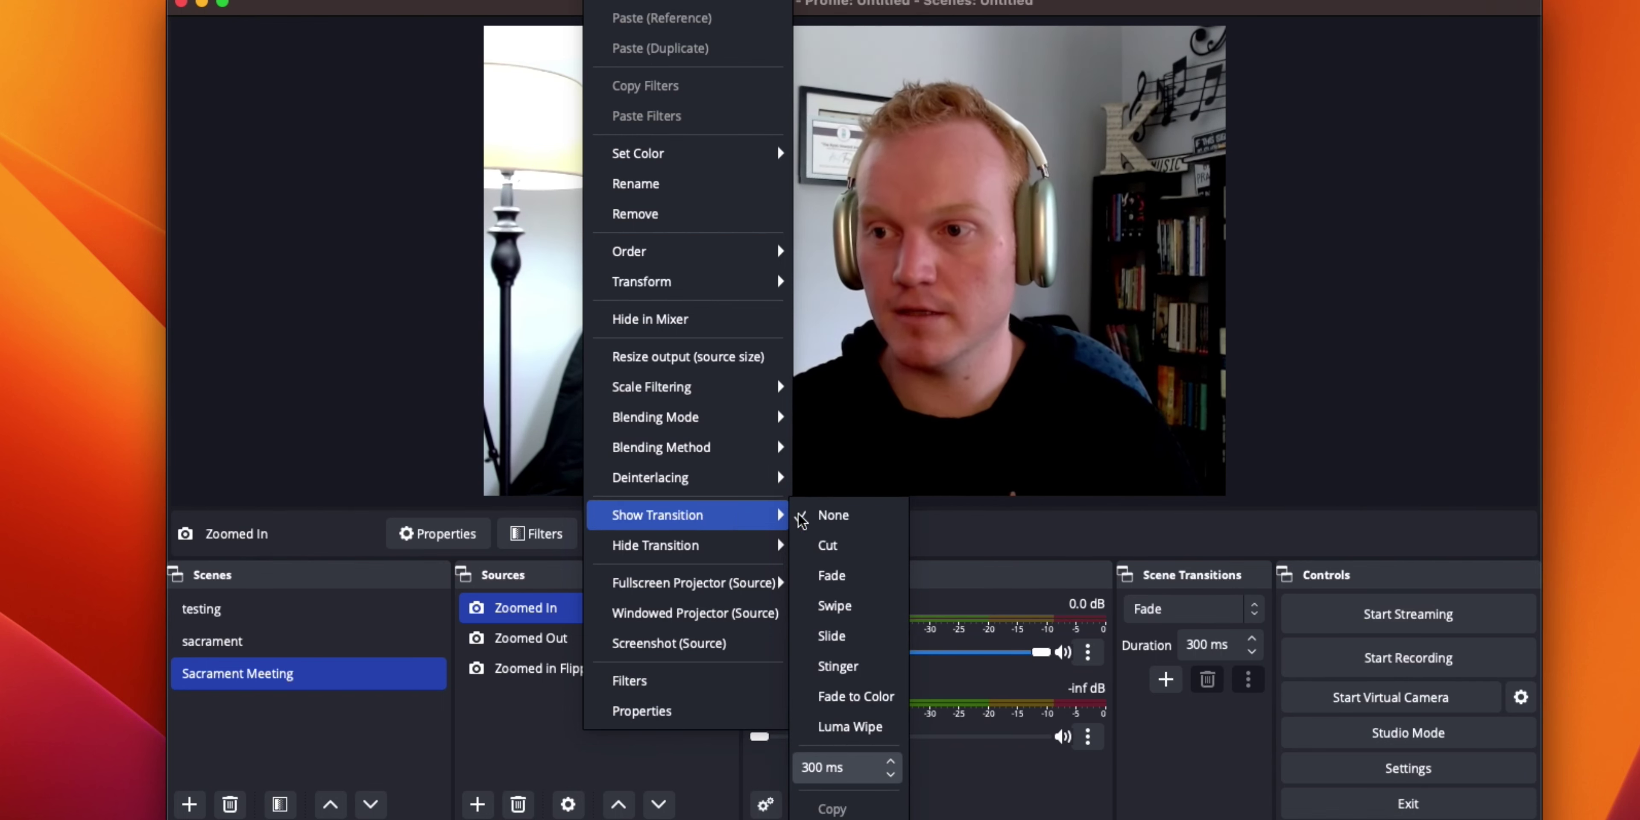
left_click(844, 577)
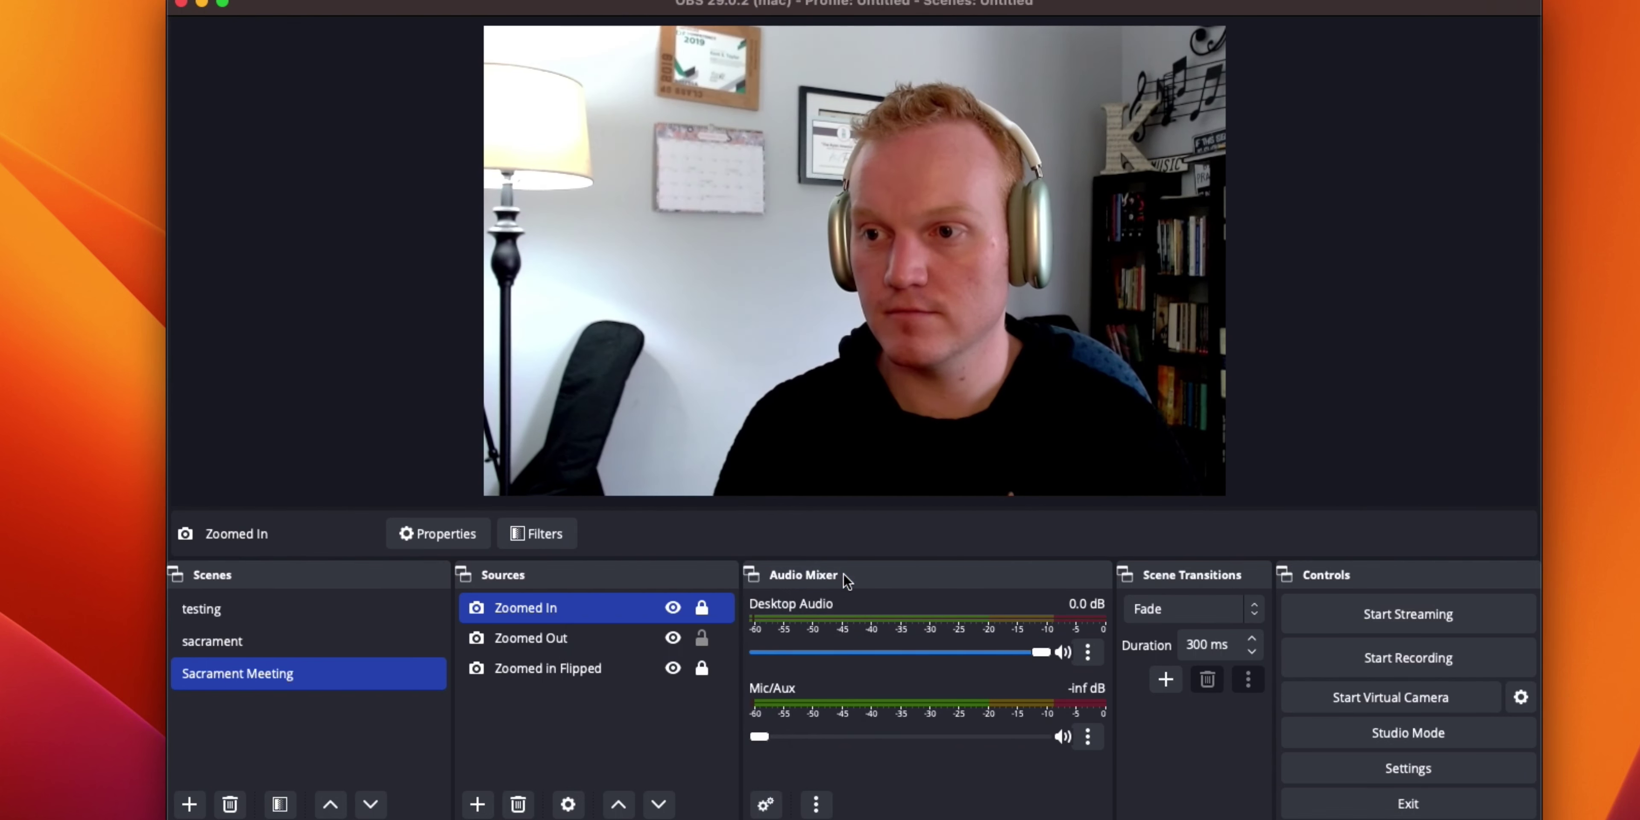
left_click(673, 608)
left_click(674, 609)
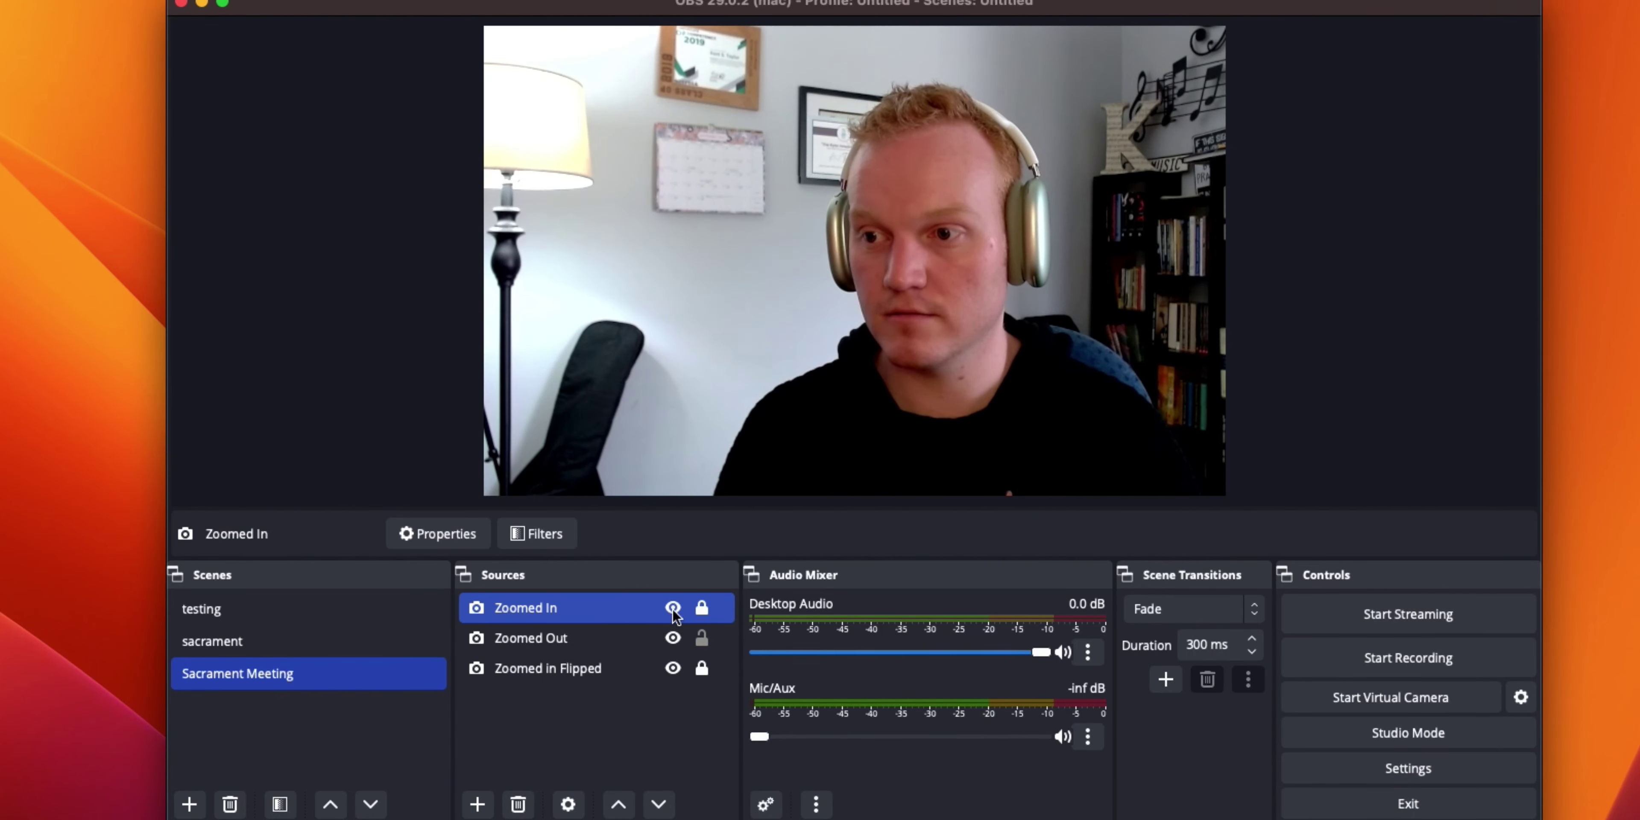
Set the hide transition of Zoomed In to Fade
right_click(652, 611)
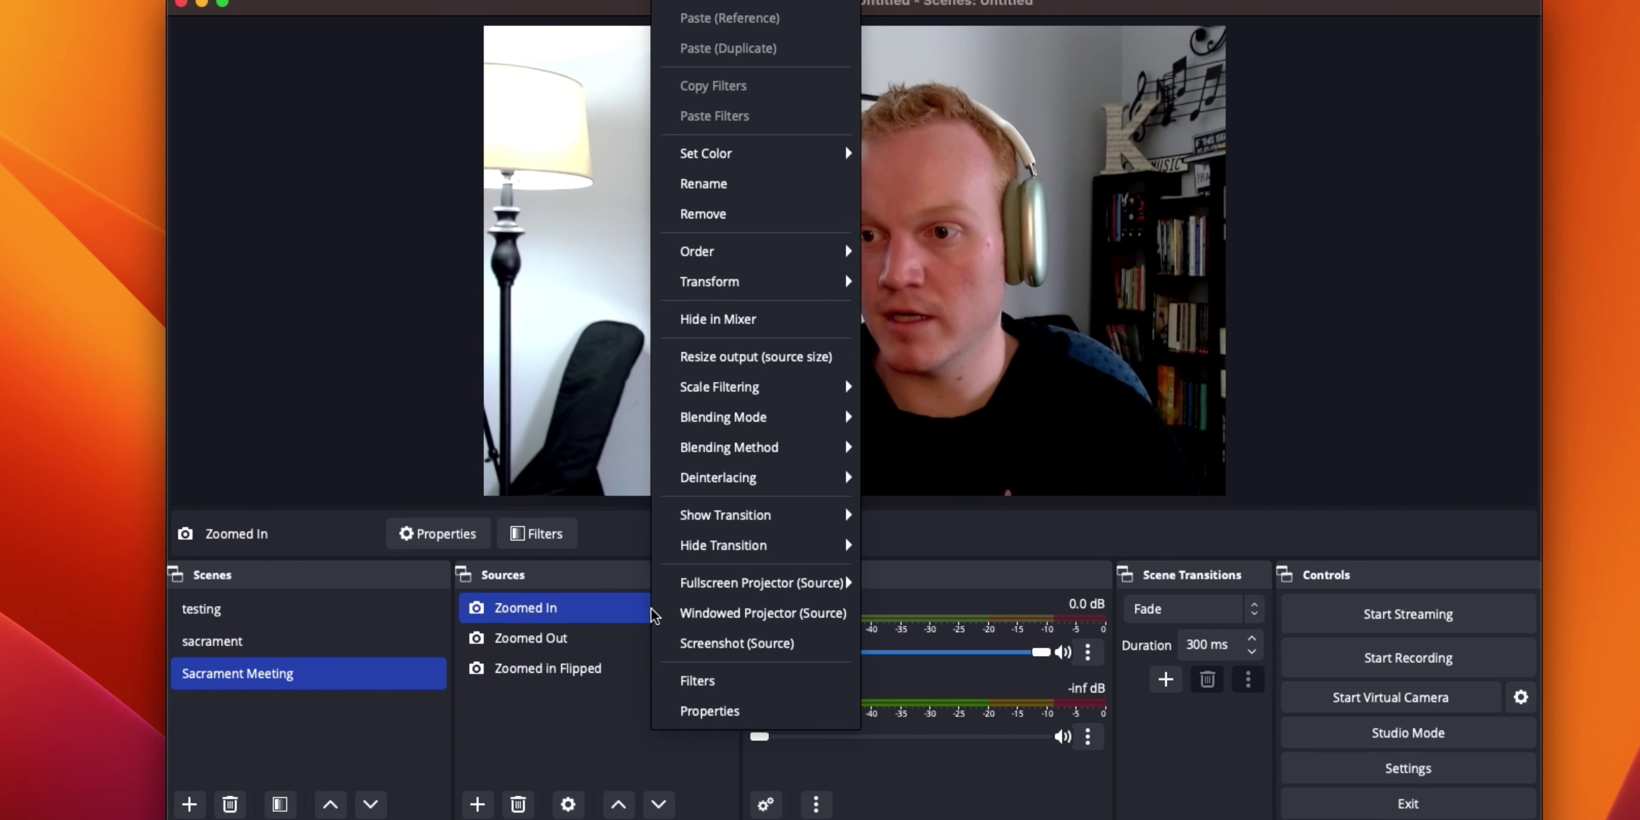
mouse_move(722, 569)
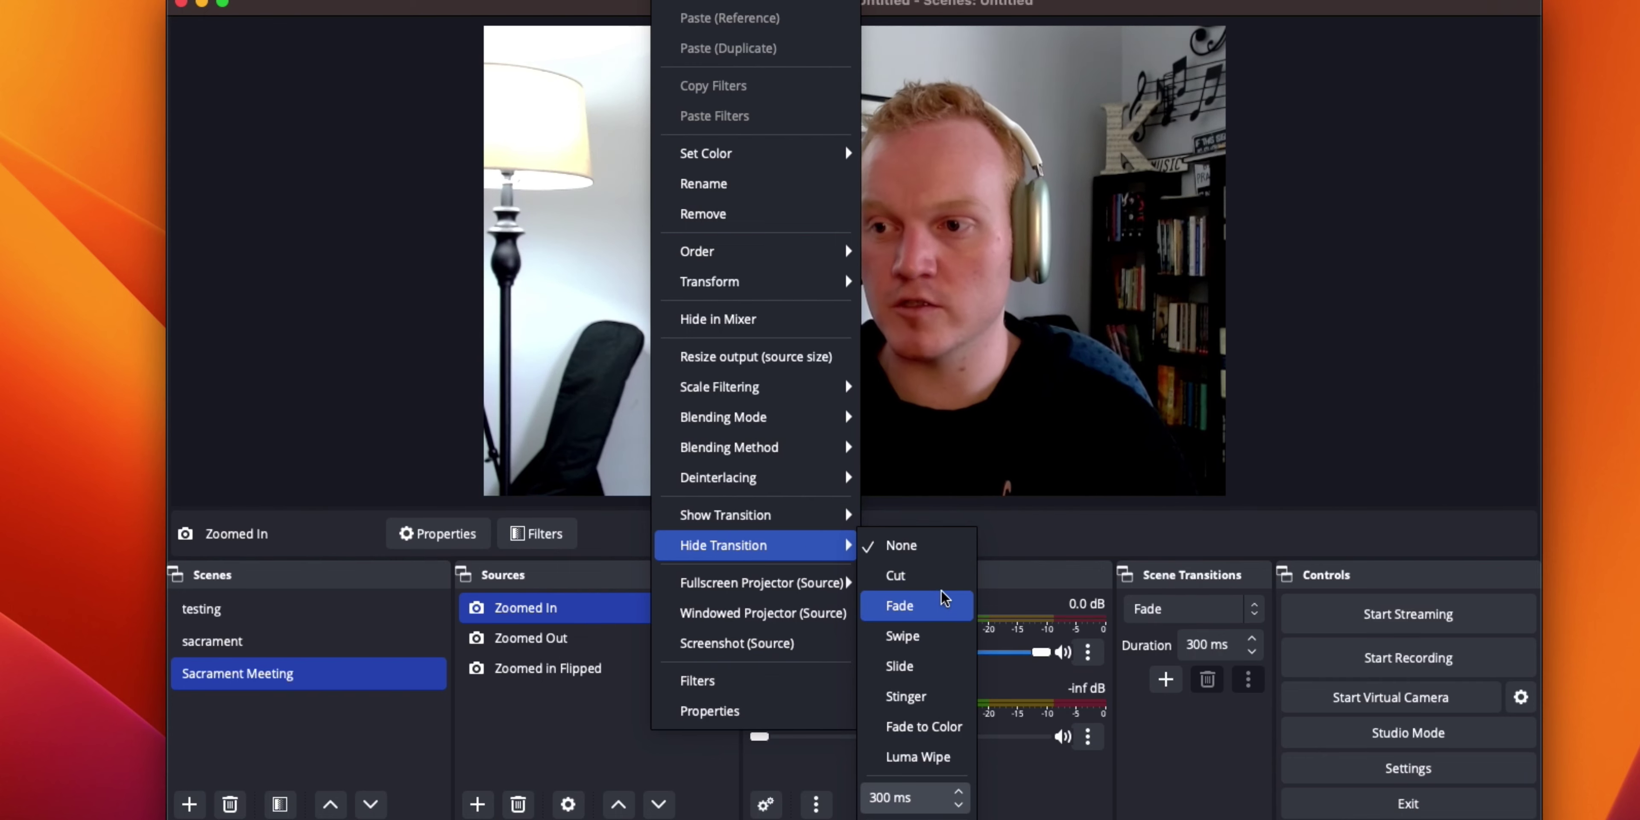
left_click(941, 601)
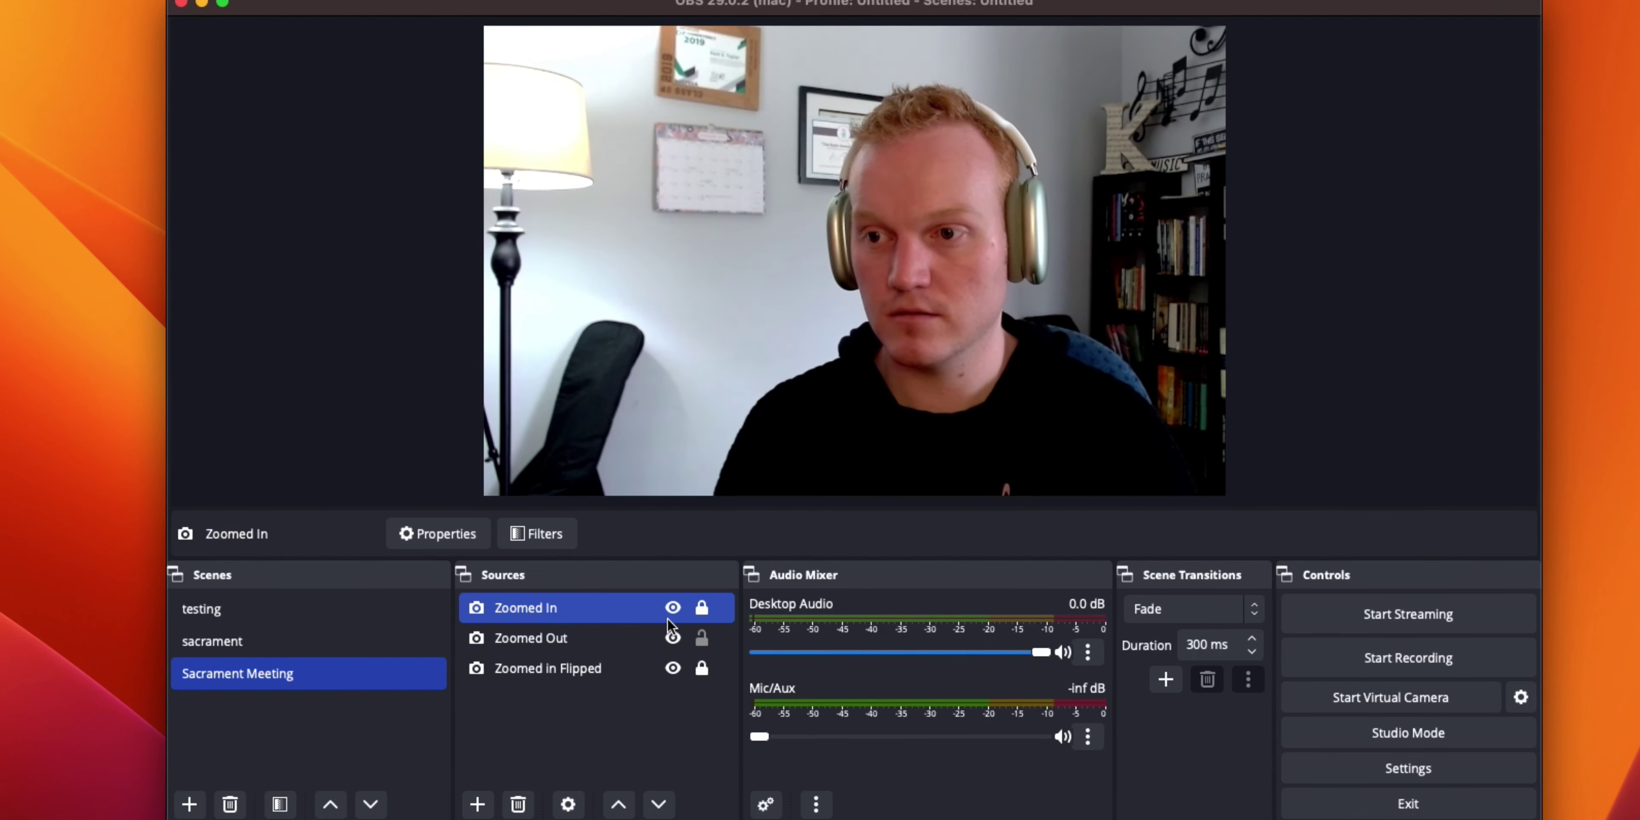
Set both the show transition and the hide transition of Zoomed Out to Fade
right_click(652, 638)
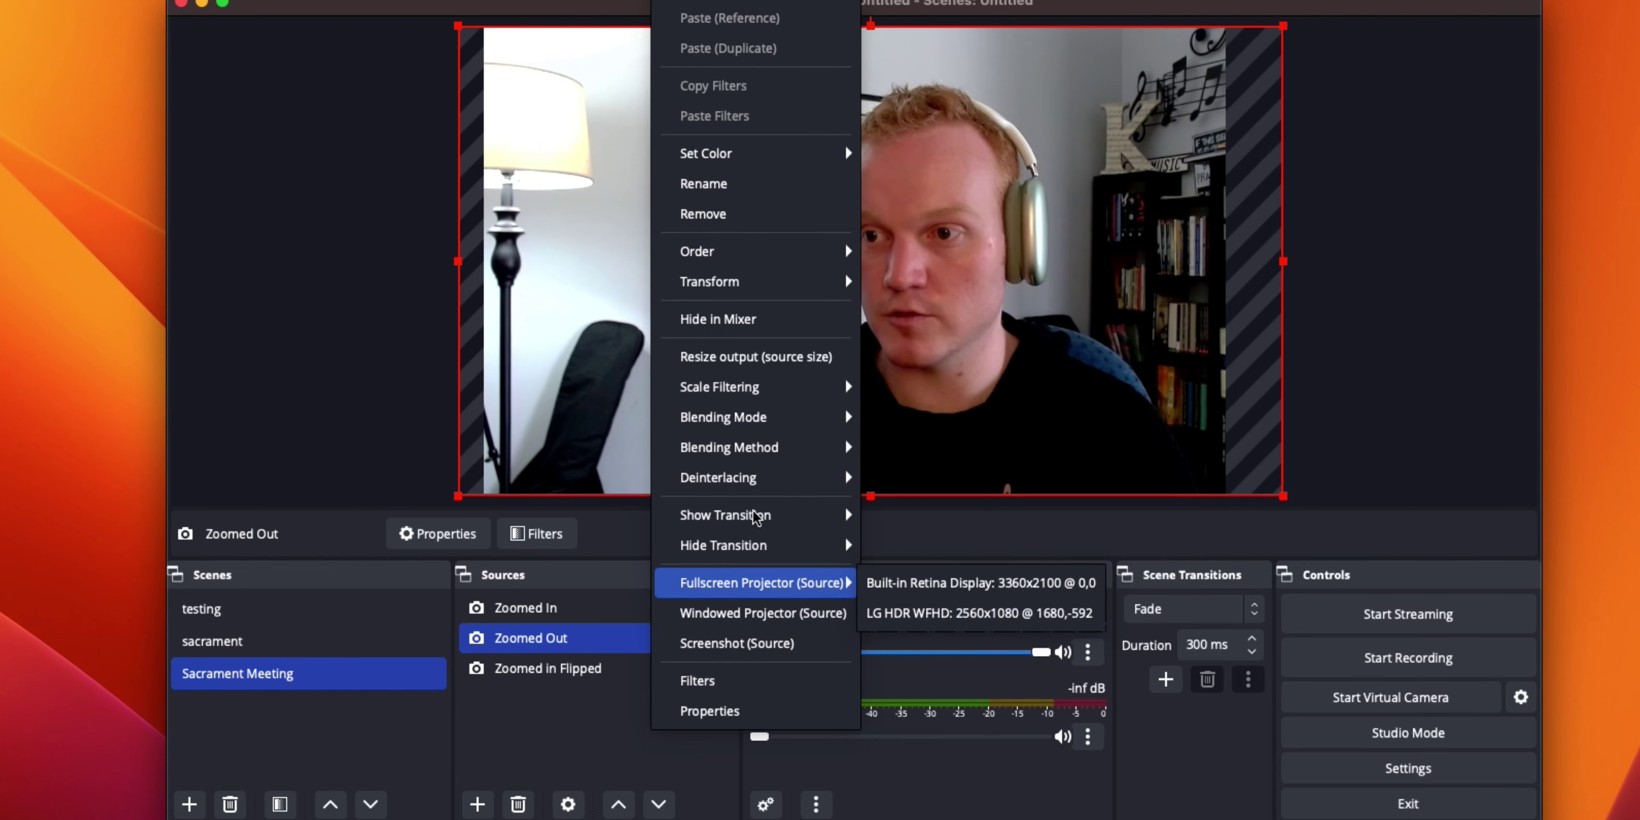
mouse_move(762, 516)
left_click(903, 575)
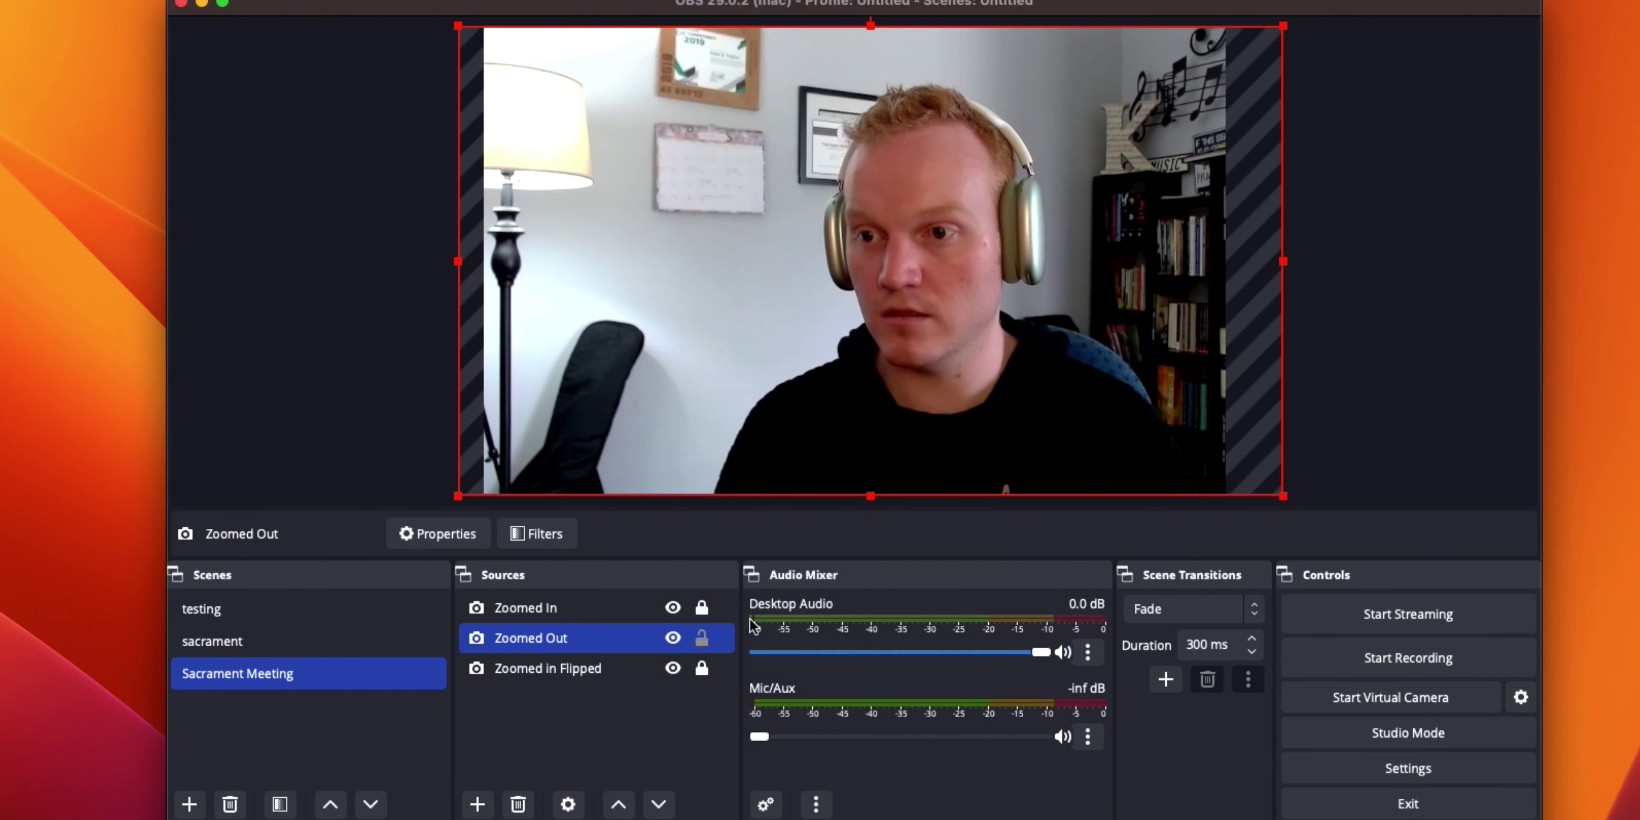
right_click(640, 648)
mouse_move(787, 546)
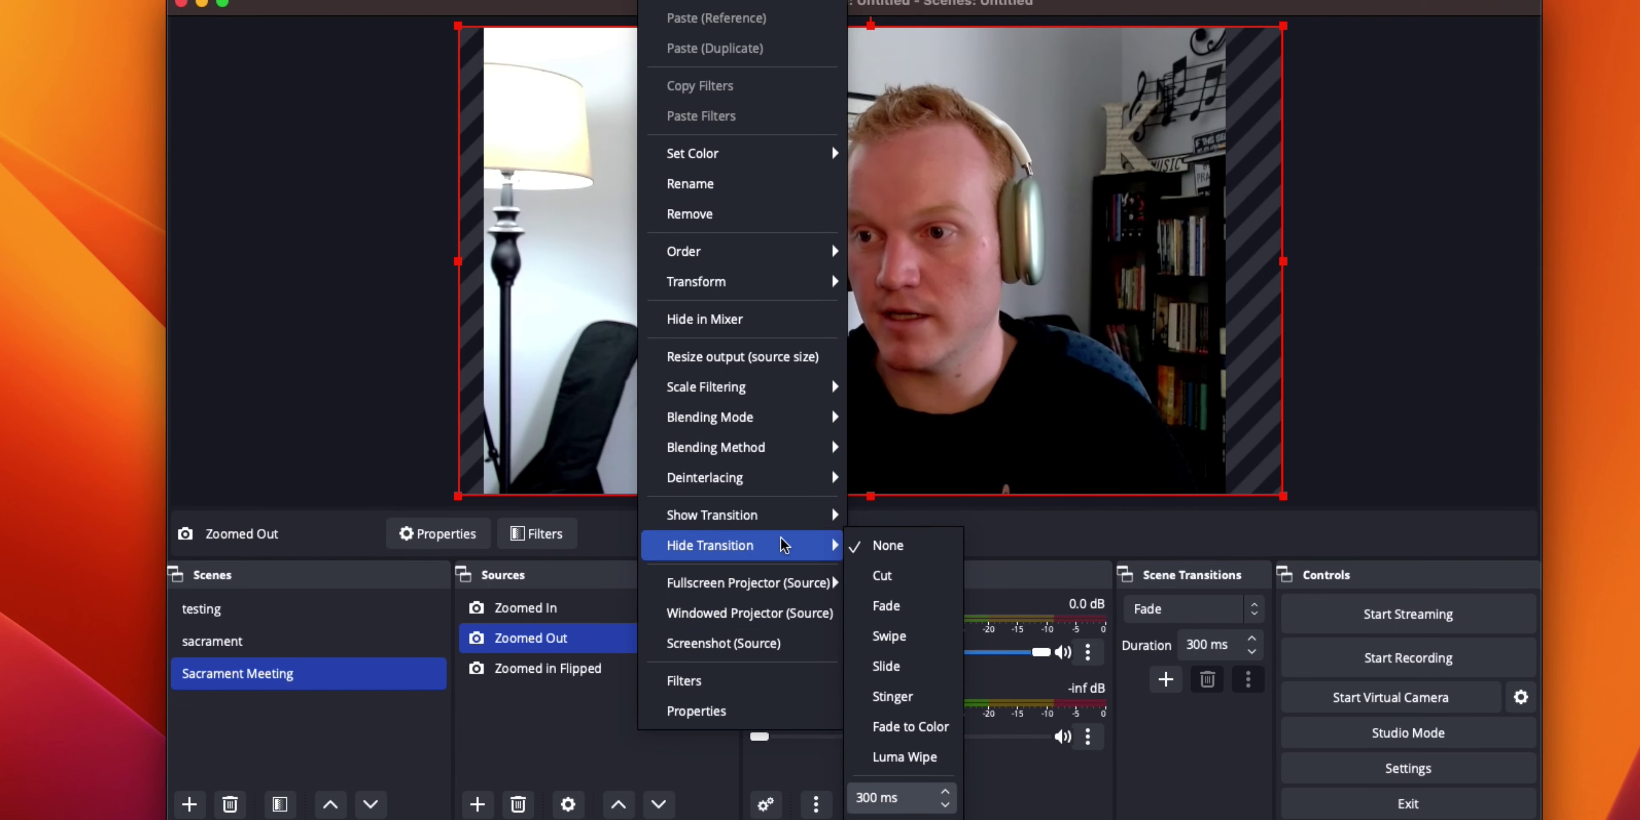
left_click(886, 606)
Set both the show transition and the hide transition of Zoomed in Flipped to Fade
left_click(554, 668)
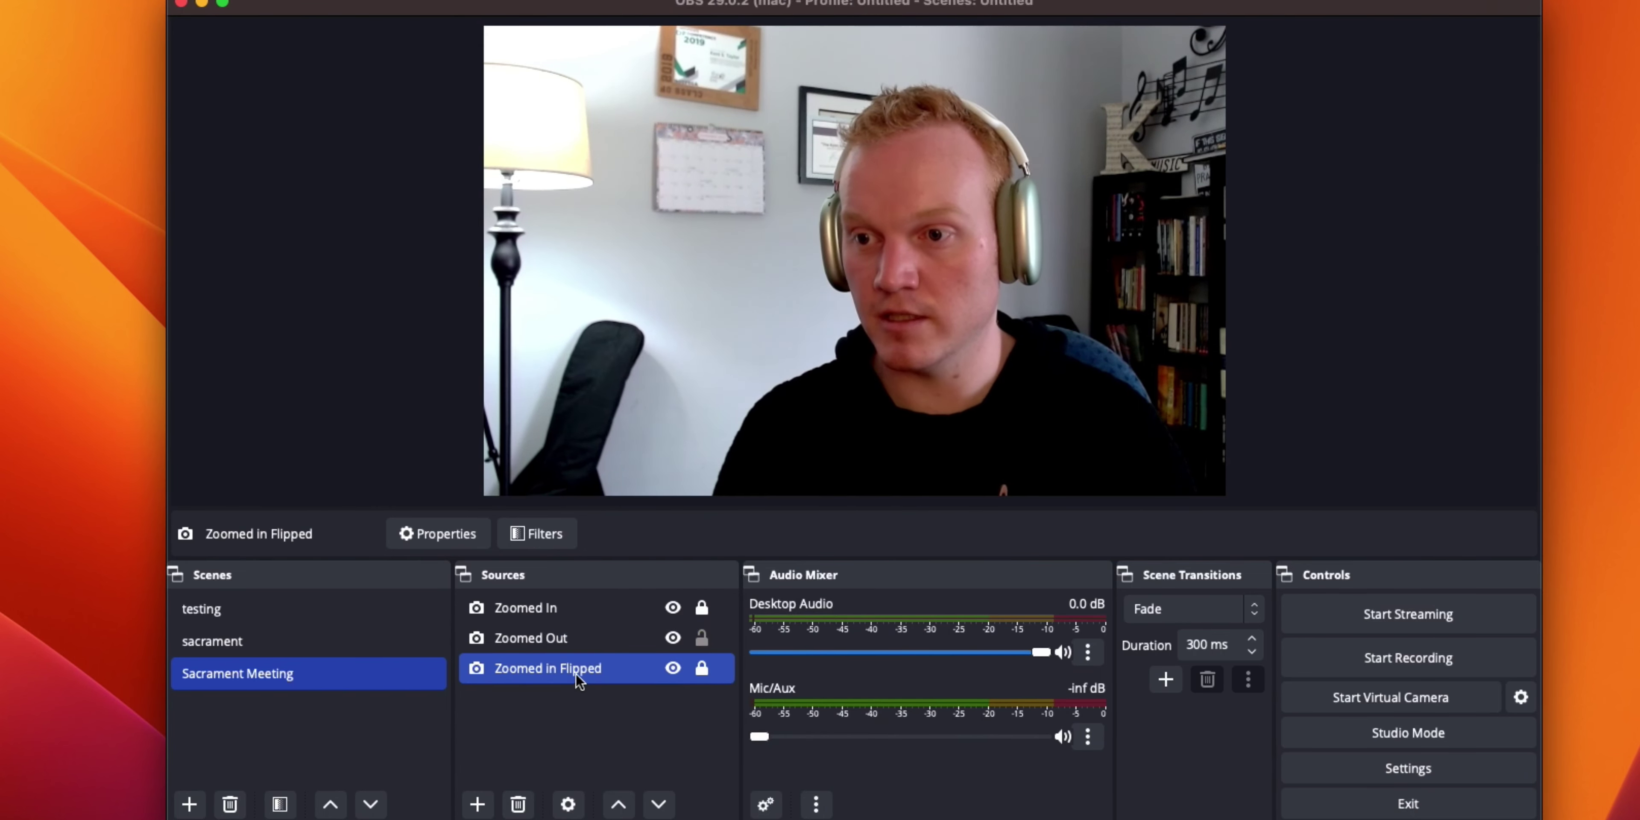
right_click(605, 673)
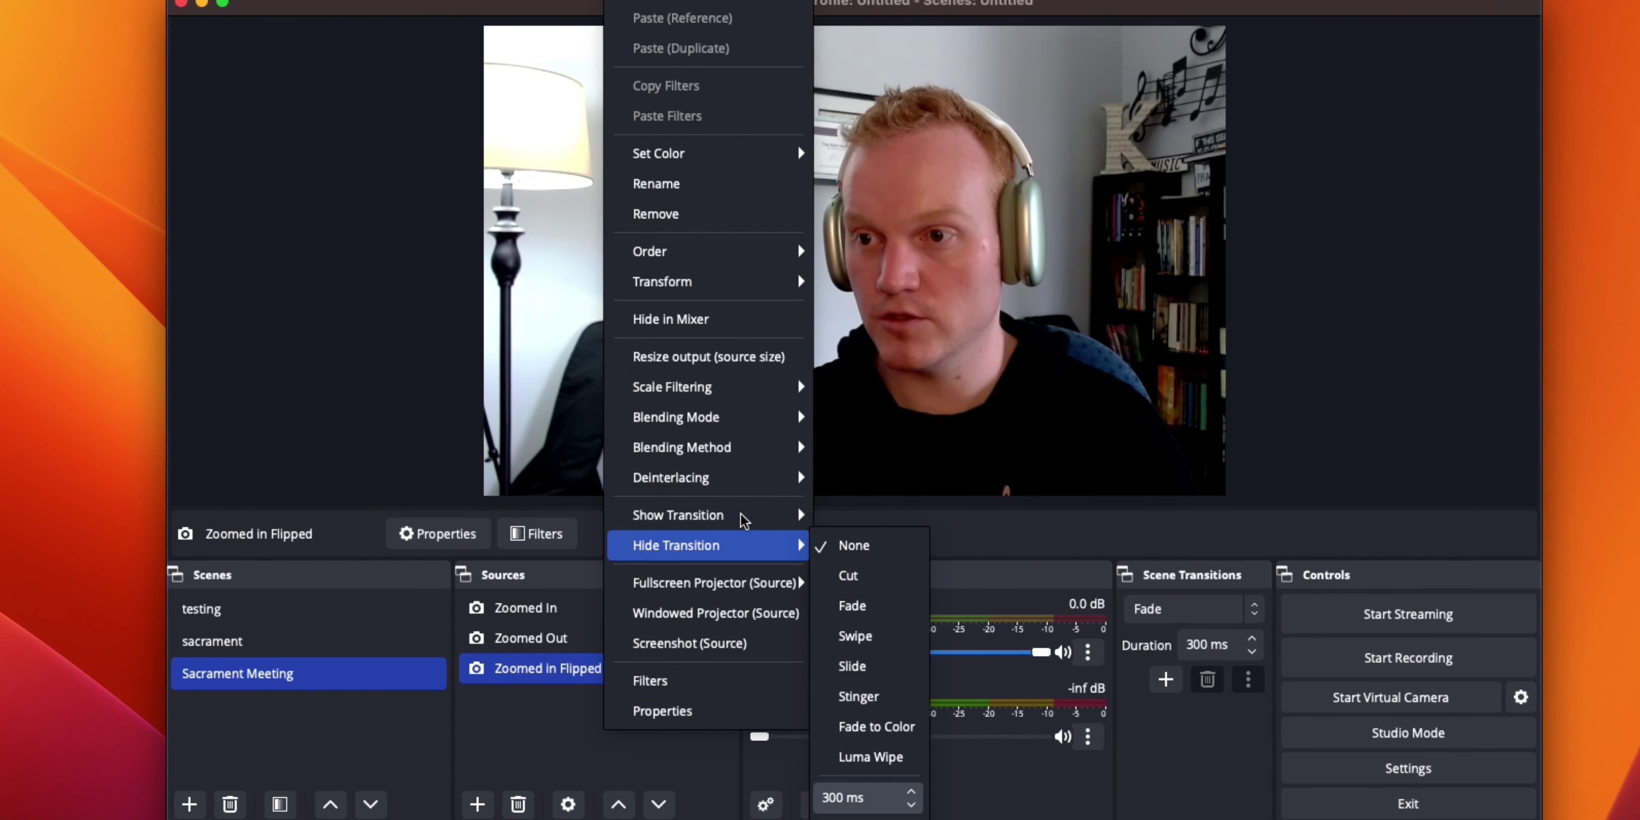
mouse_move(743, 520)
left_click(853, 575)
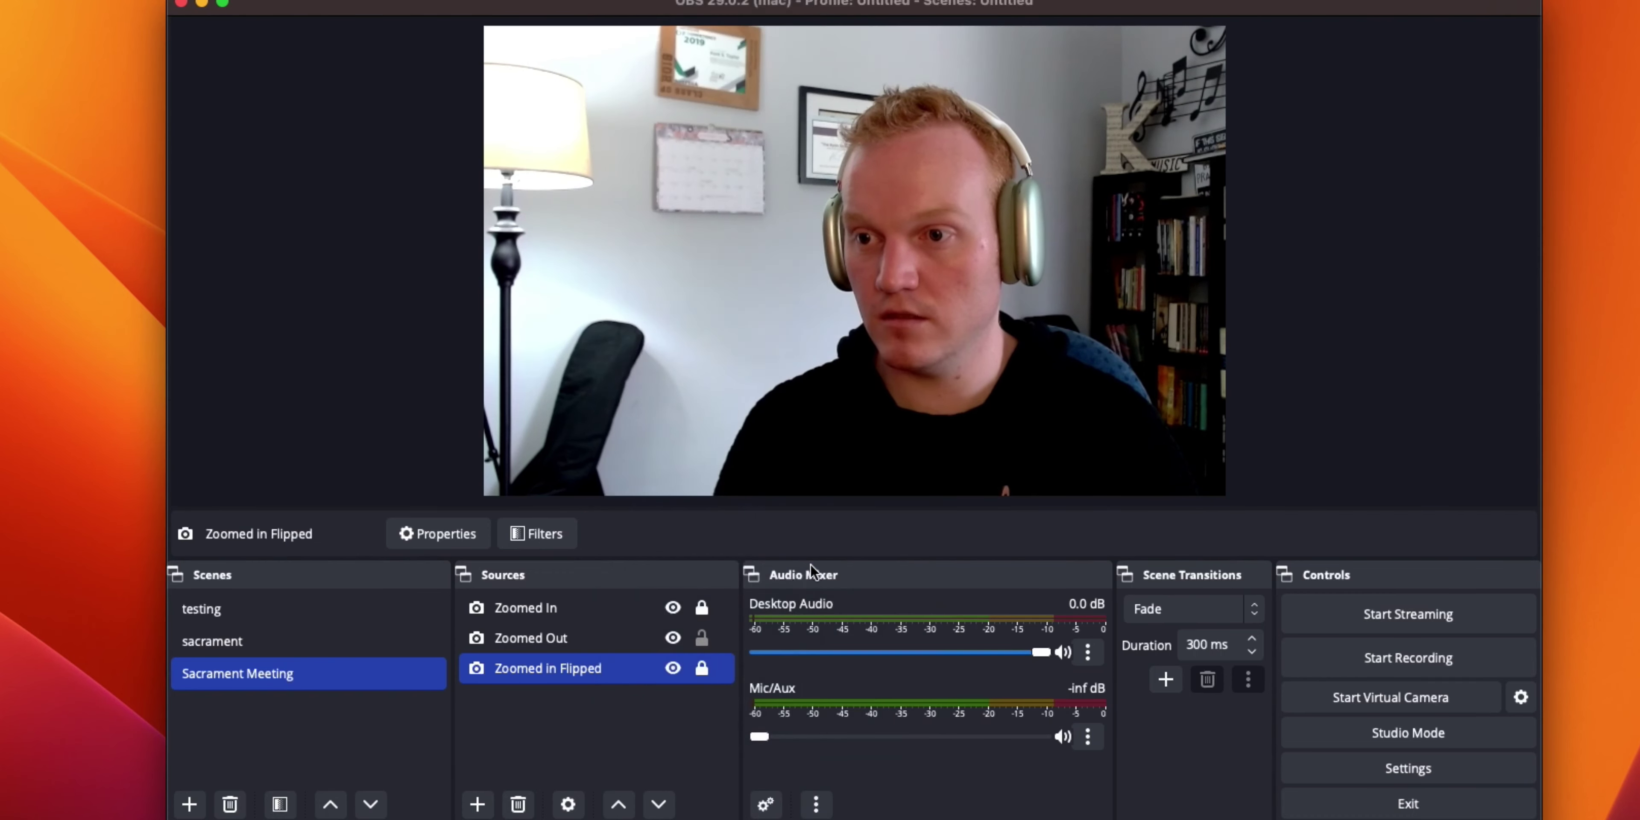
right_click(601, 675)
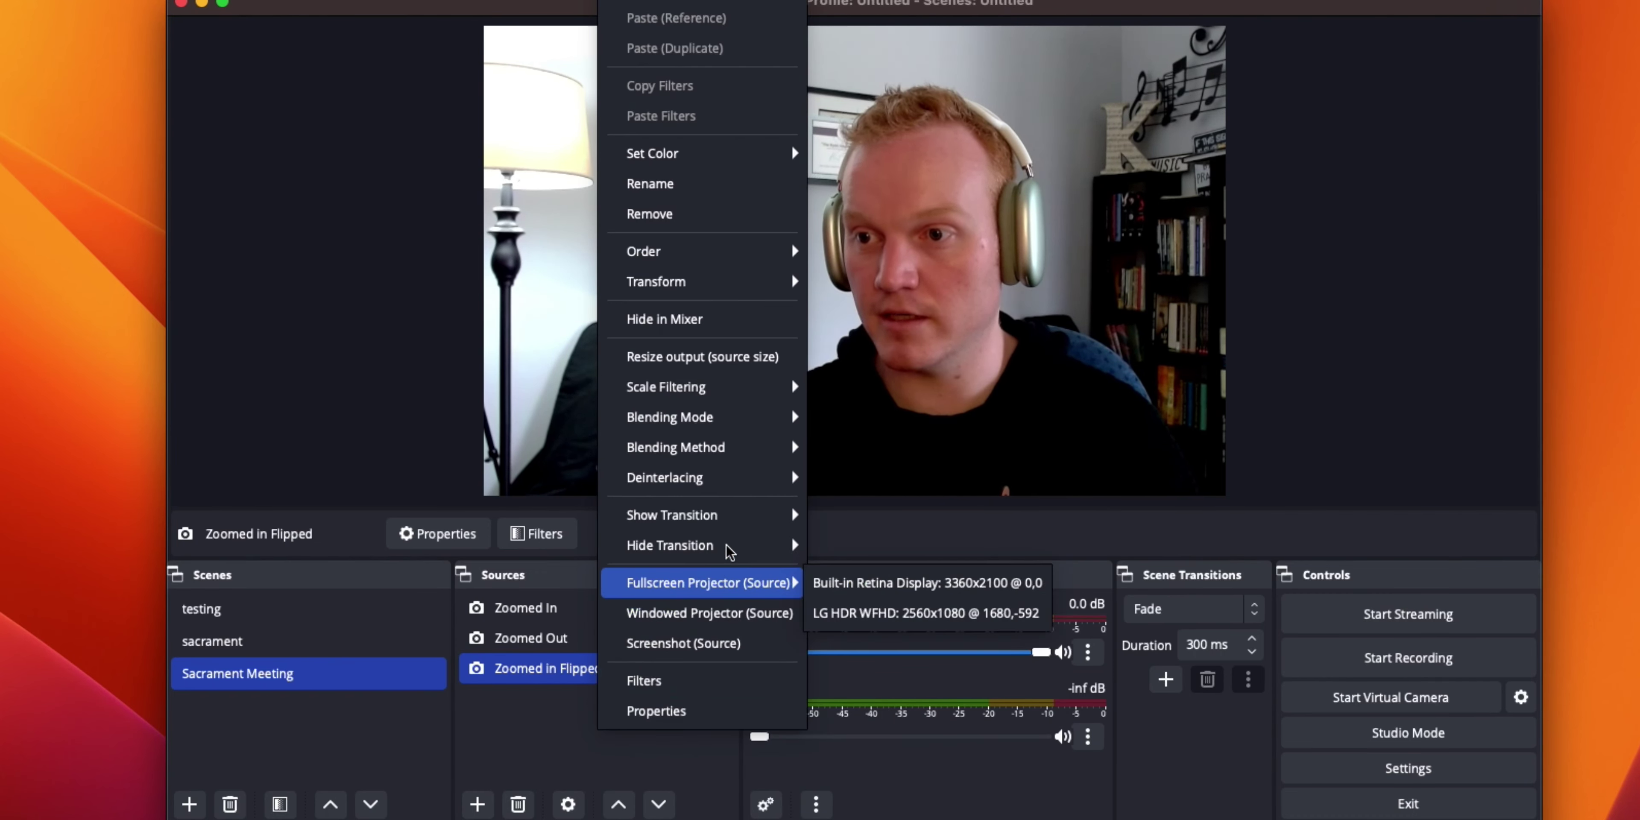
mouse_move(709, 551)
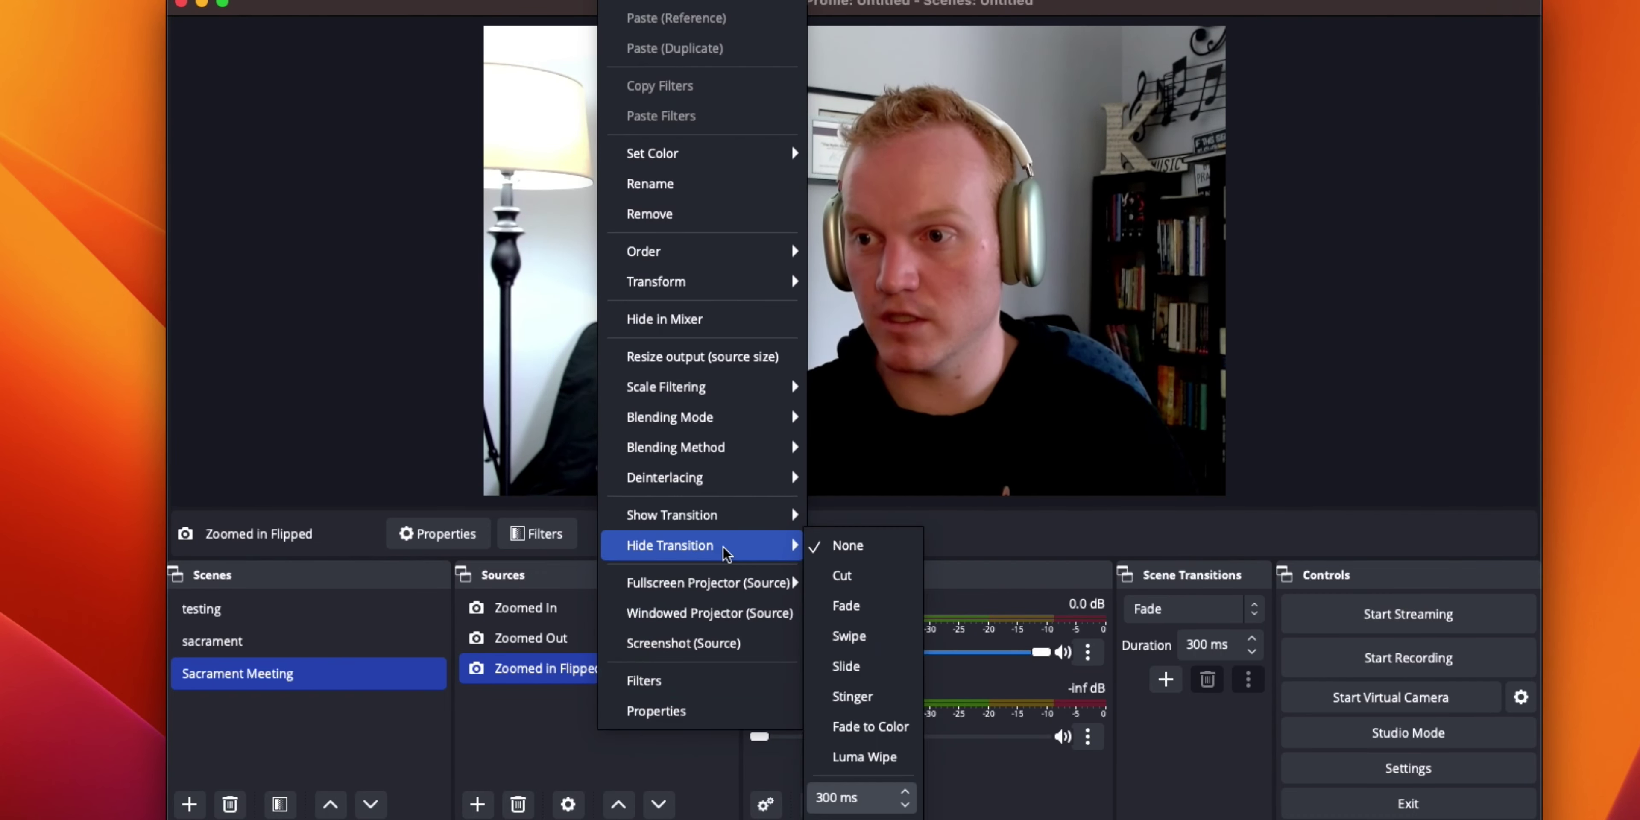
left_click(847, 610)
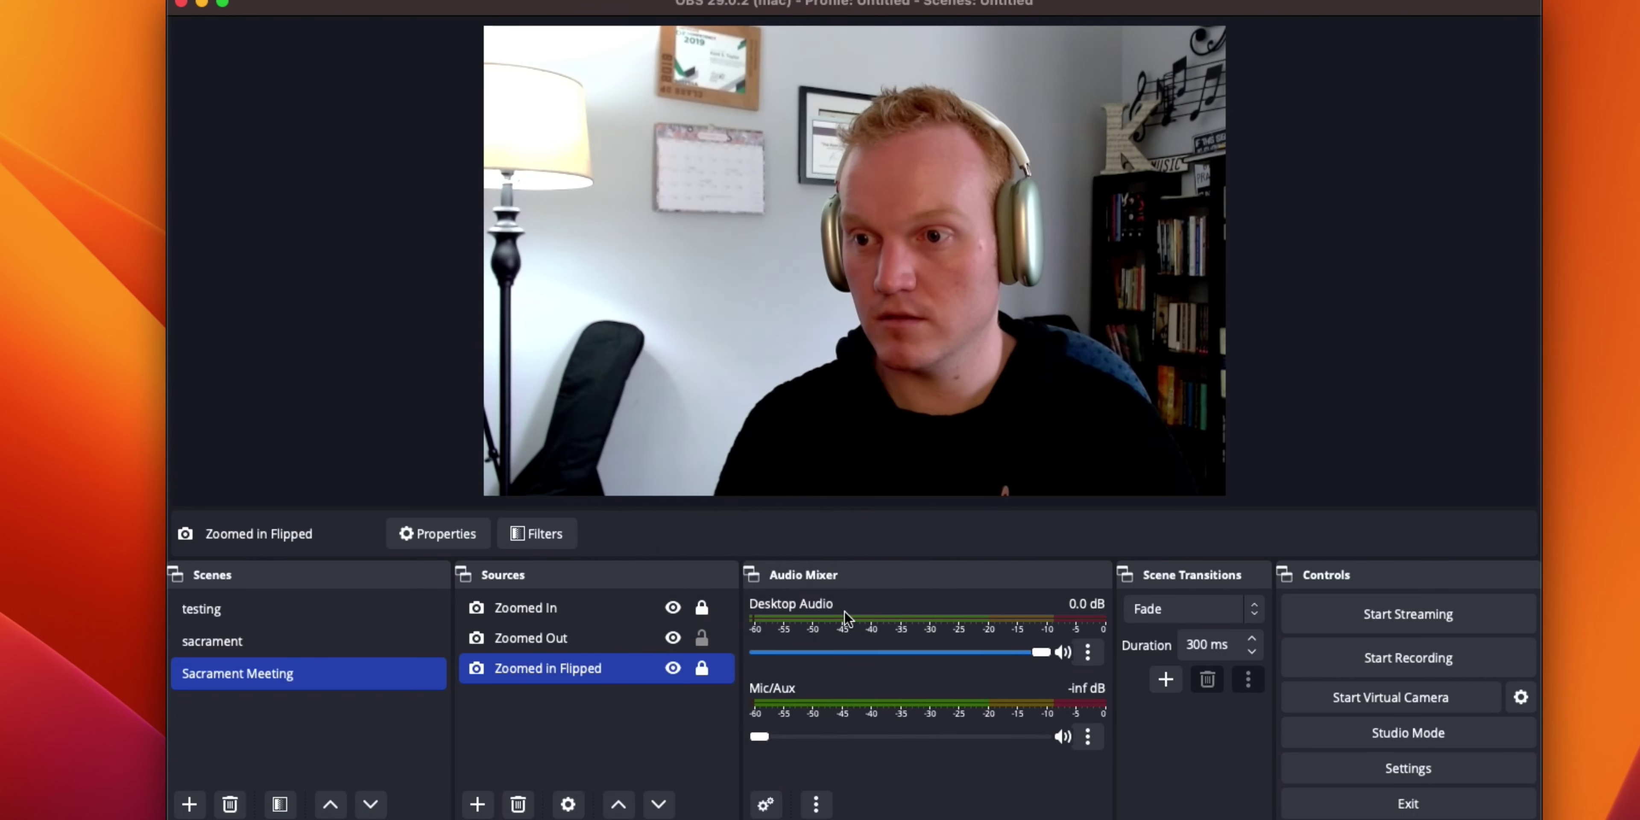
Hide Zoomed In and Zoomed Out, toggling Zoomed Out once more to test the fades down to Zoomed in Flipped
left_click(673, 608)
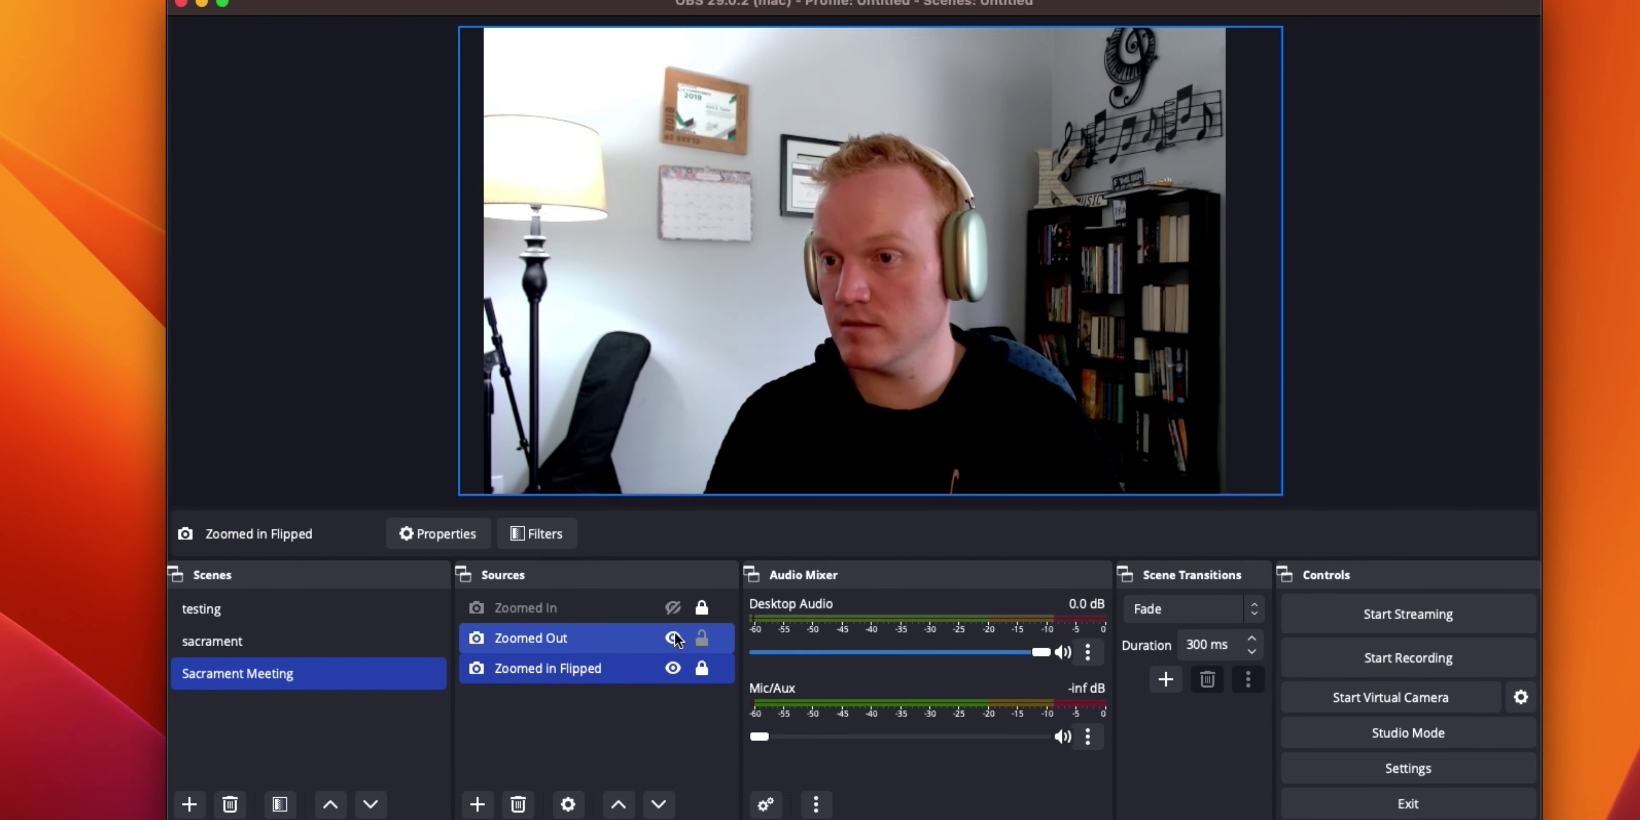
left_click(673, 638)
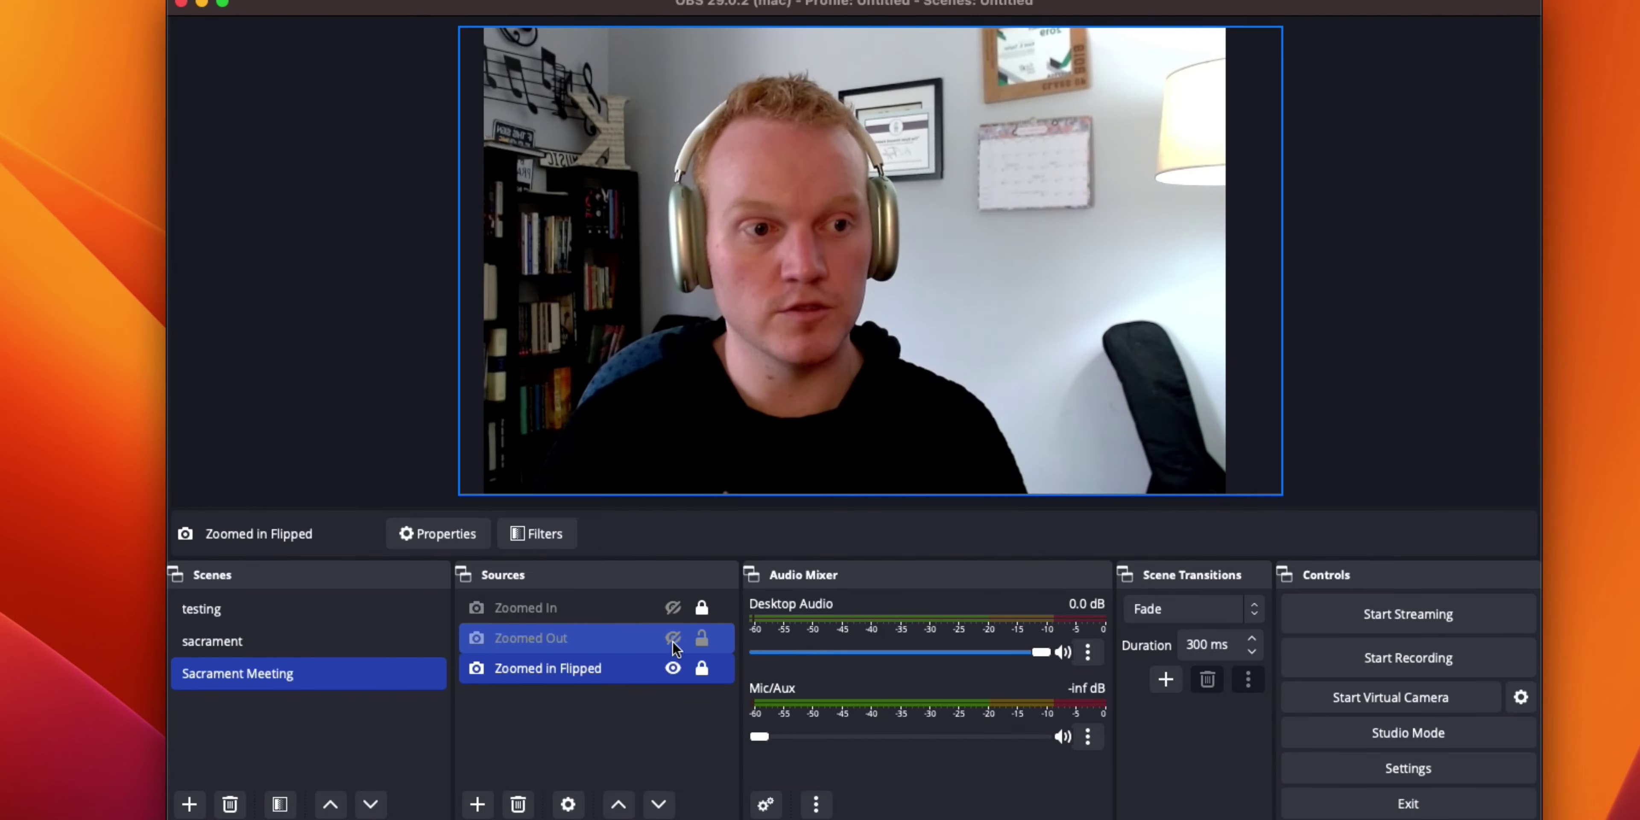
left_click(673, 639)
left_click(673, 640)
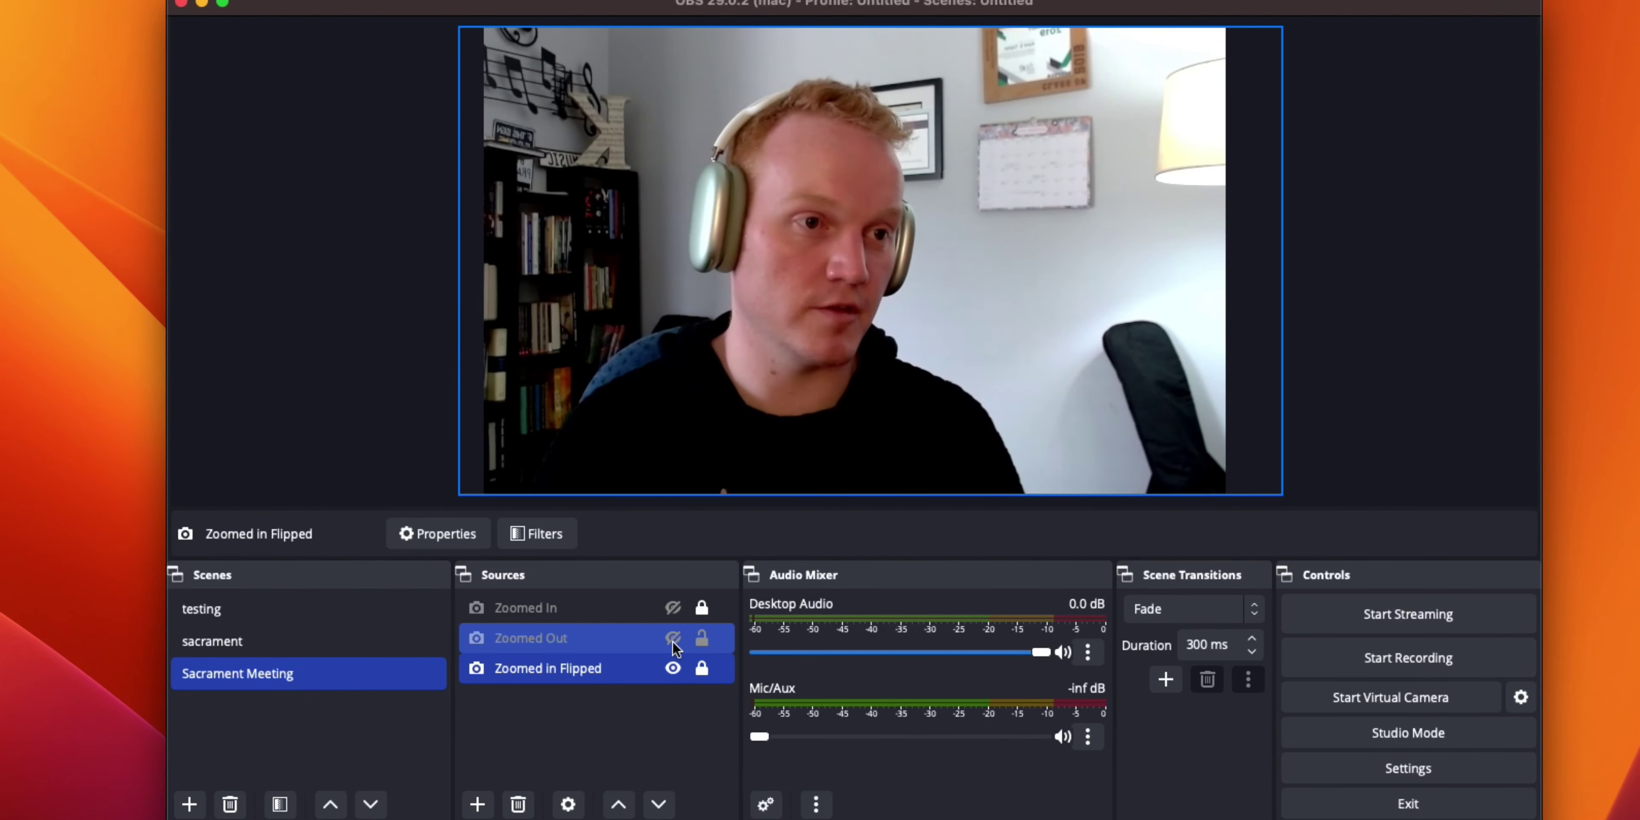
Toggle the visibility of Zoomed Out until it is shown, and set the scene transition duration to 100 ms
left_click(673, 640)
left_click(673, 641)
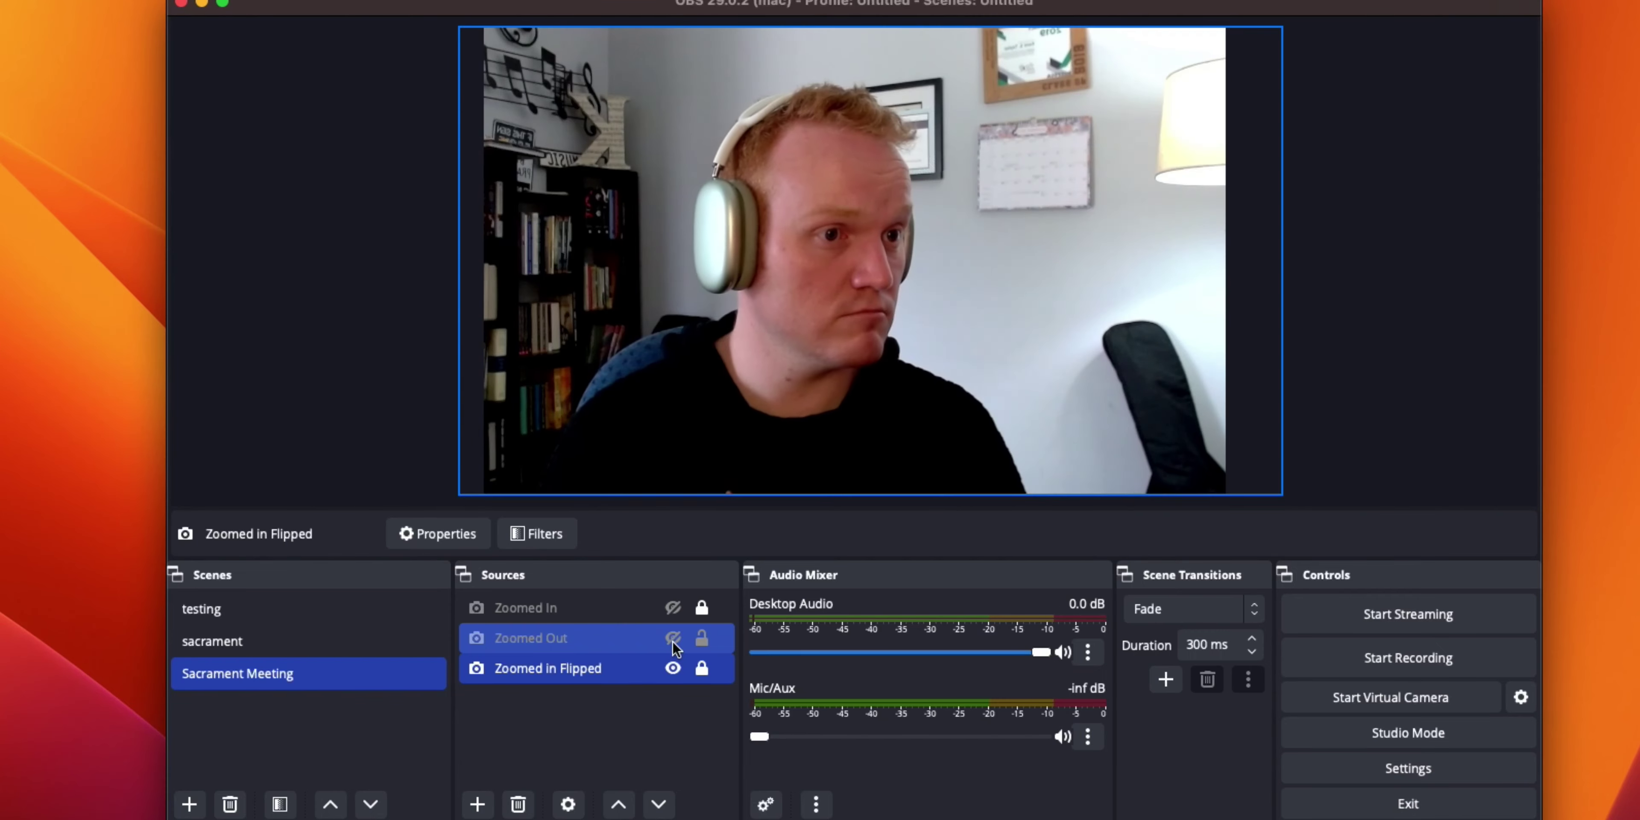
left_click(673, 641)
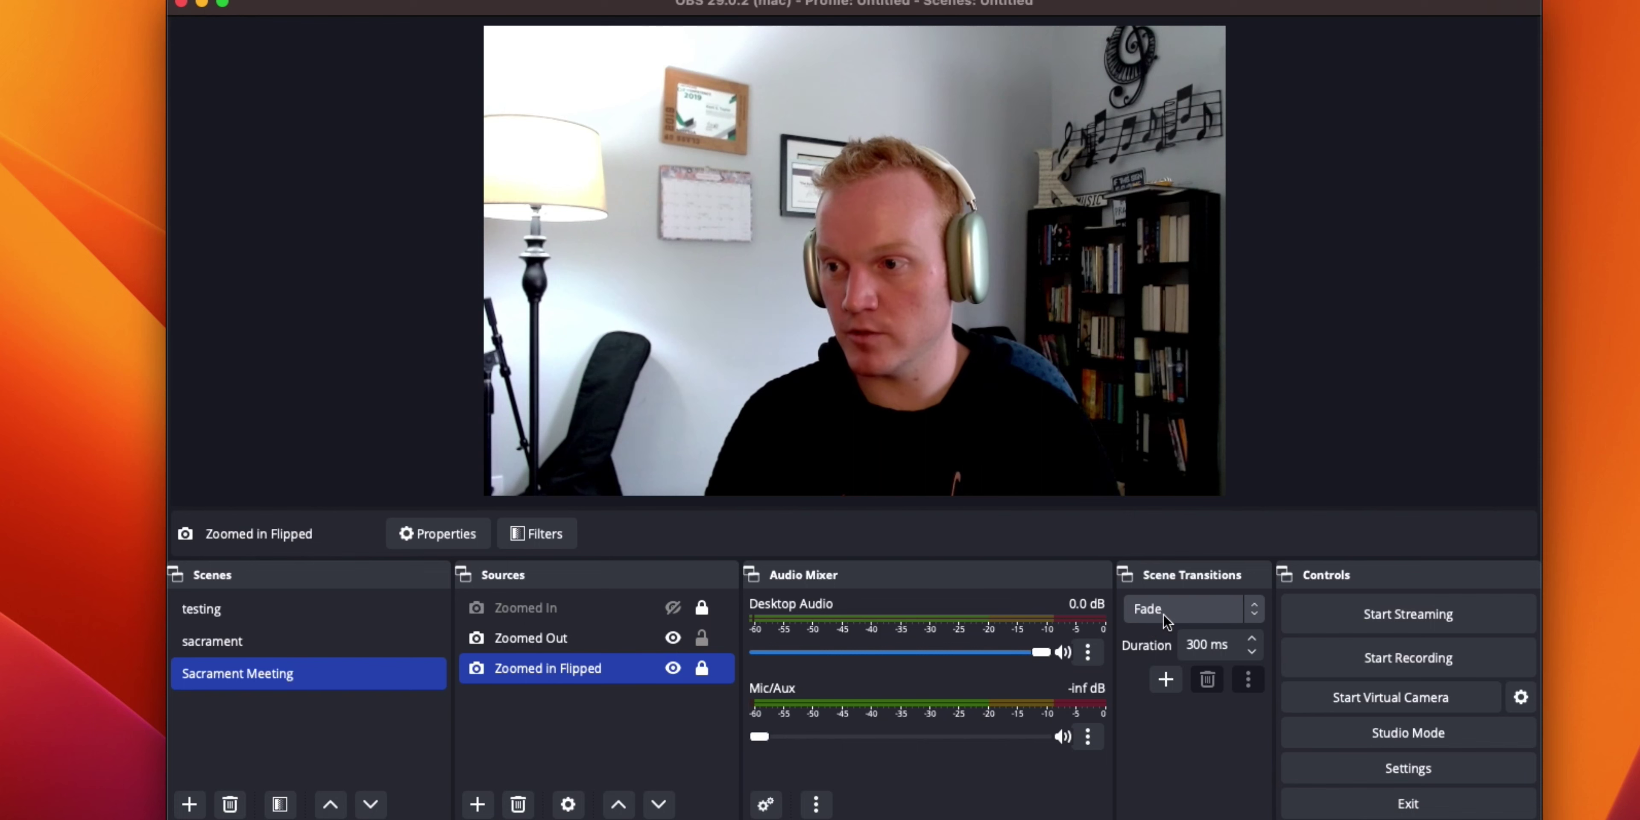
left_click(1252, 652)
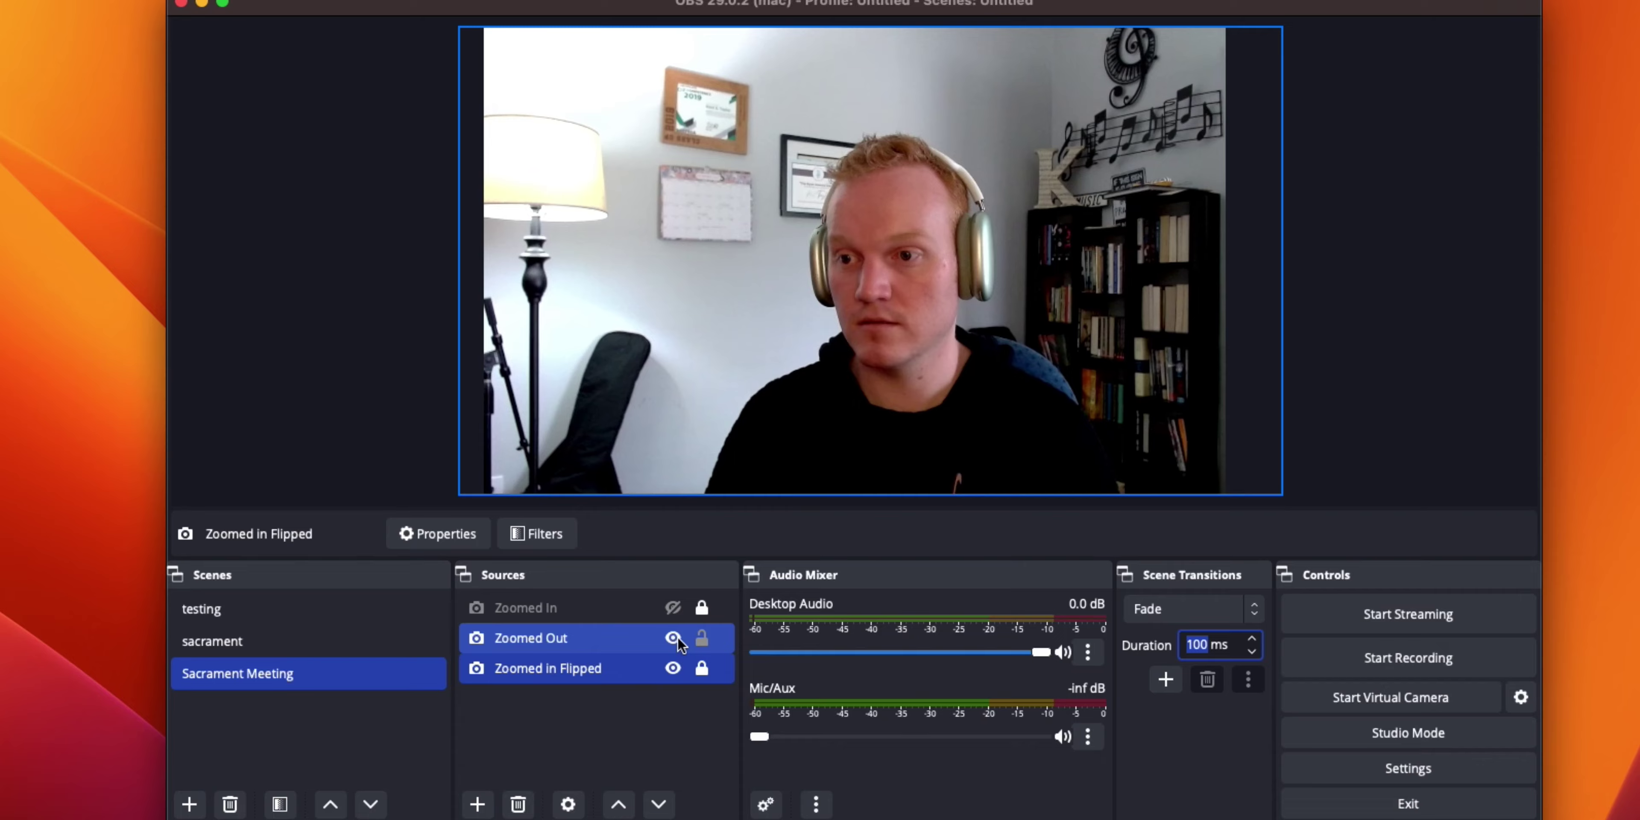
Test switching by showing and hiding Zoomed In and Zoomed Out, leaving both sources visible
left_click(668, 610)
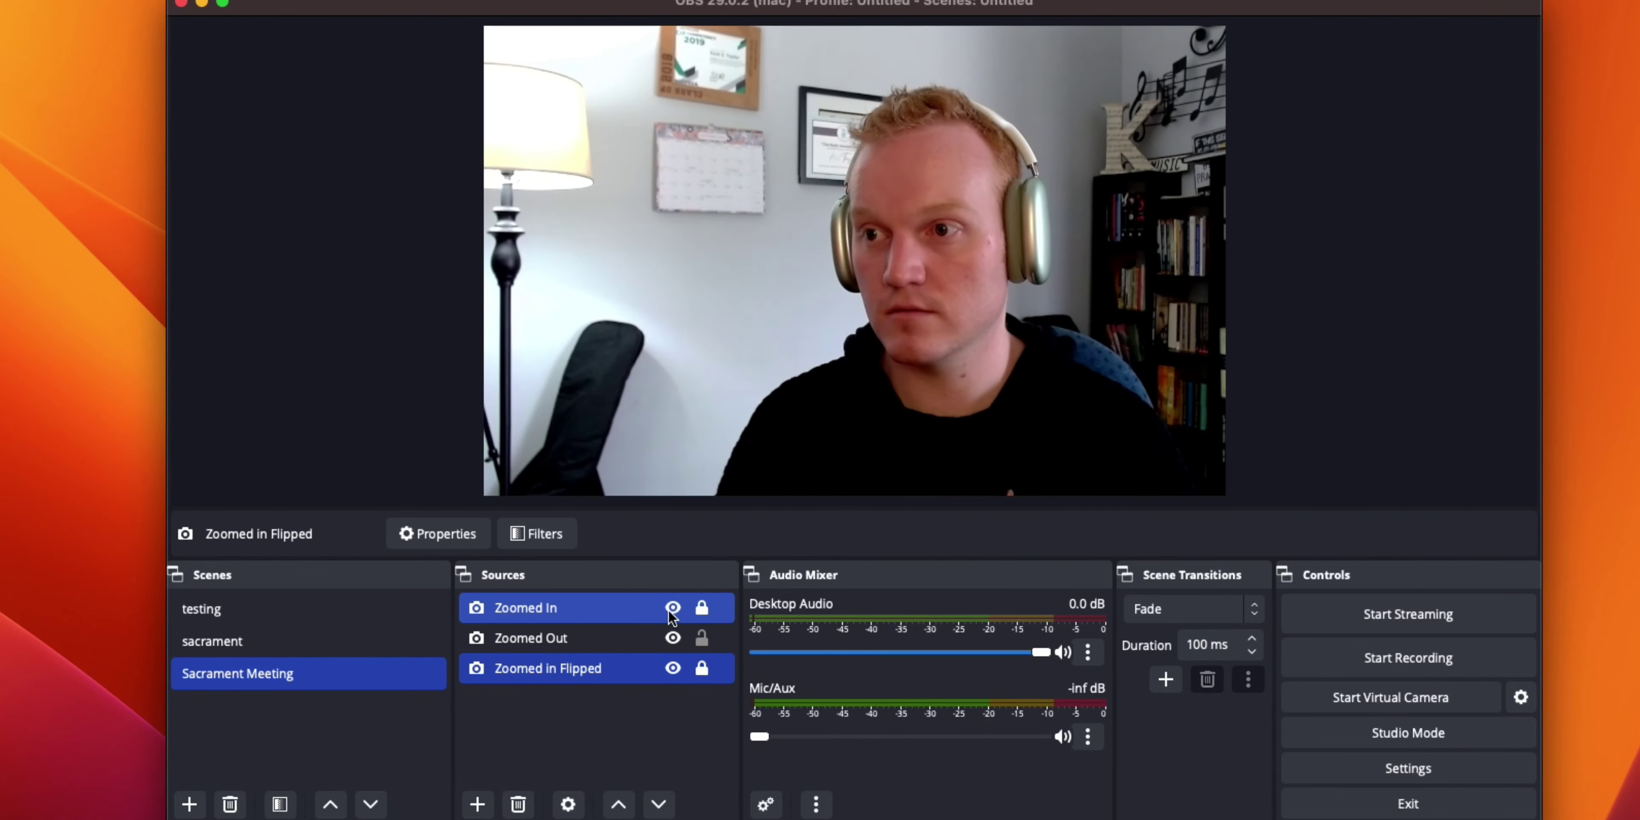
left_click(670, 611)
left_click(675, 638)
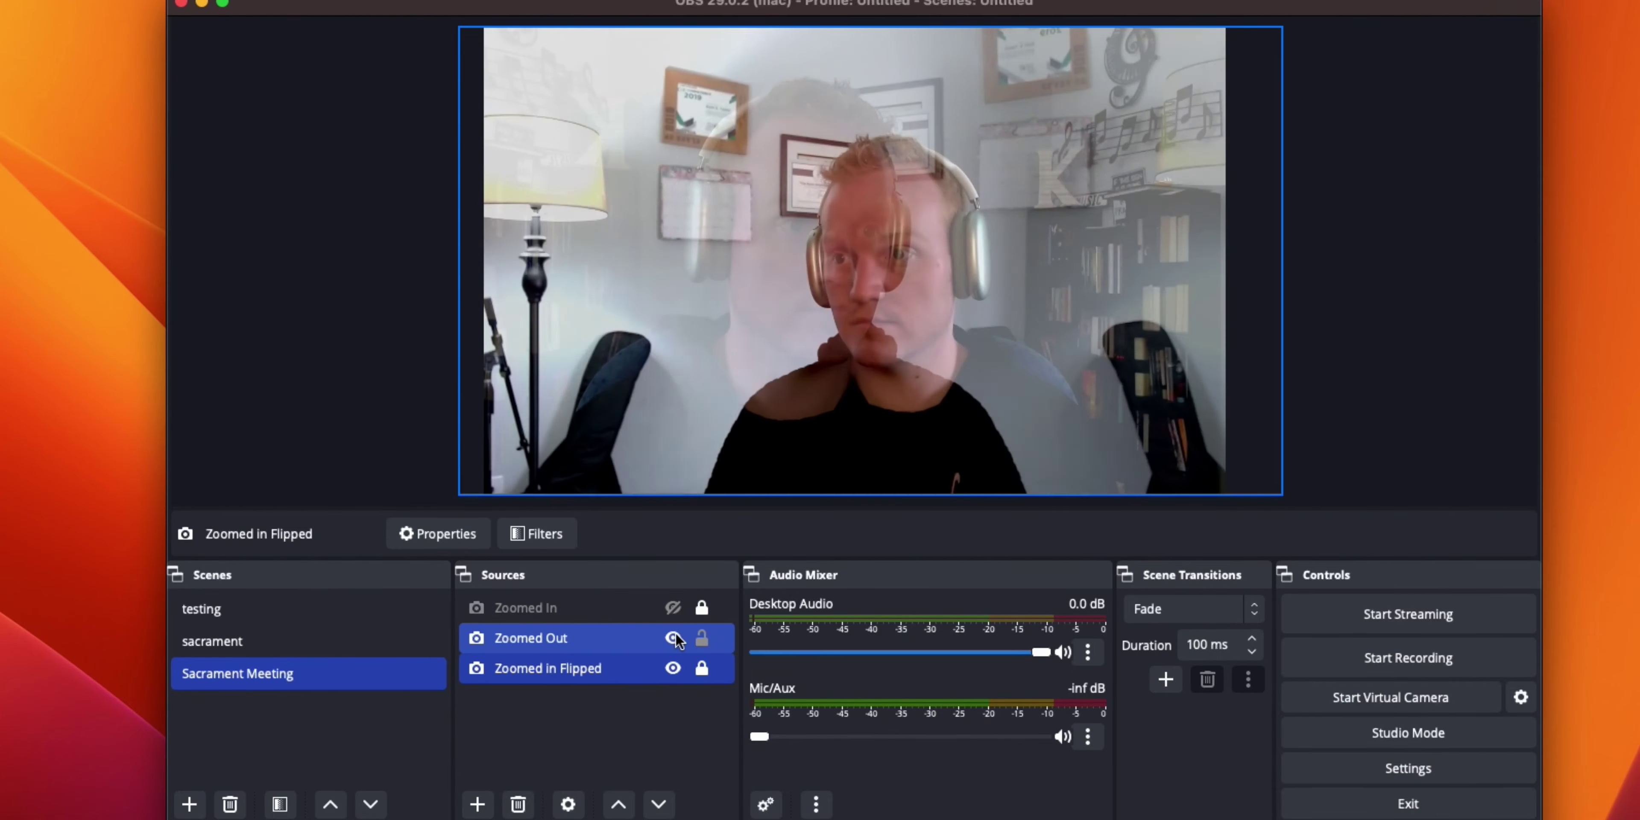
left_click(673, 638)
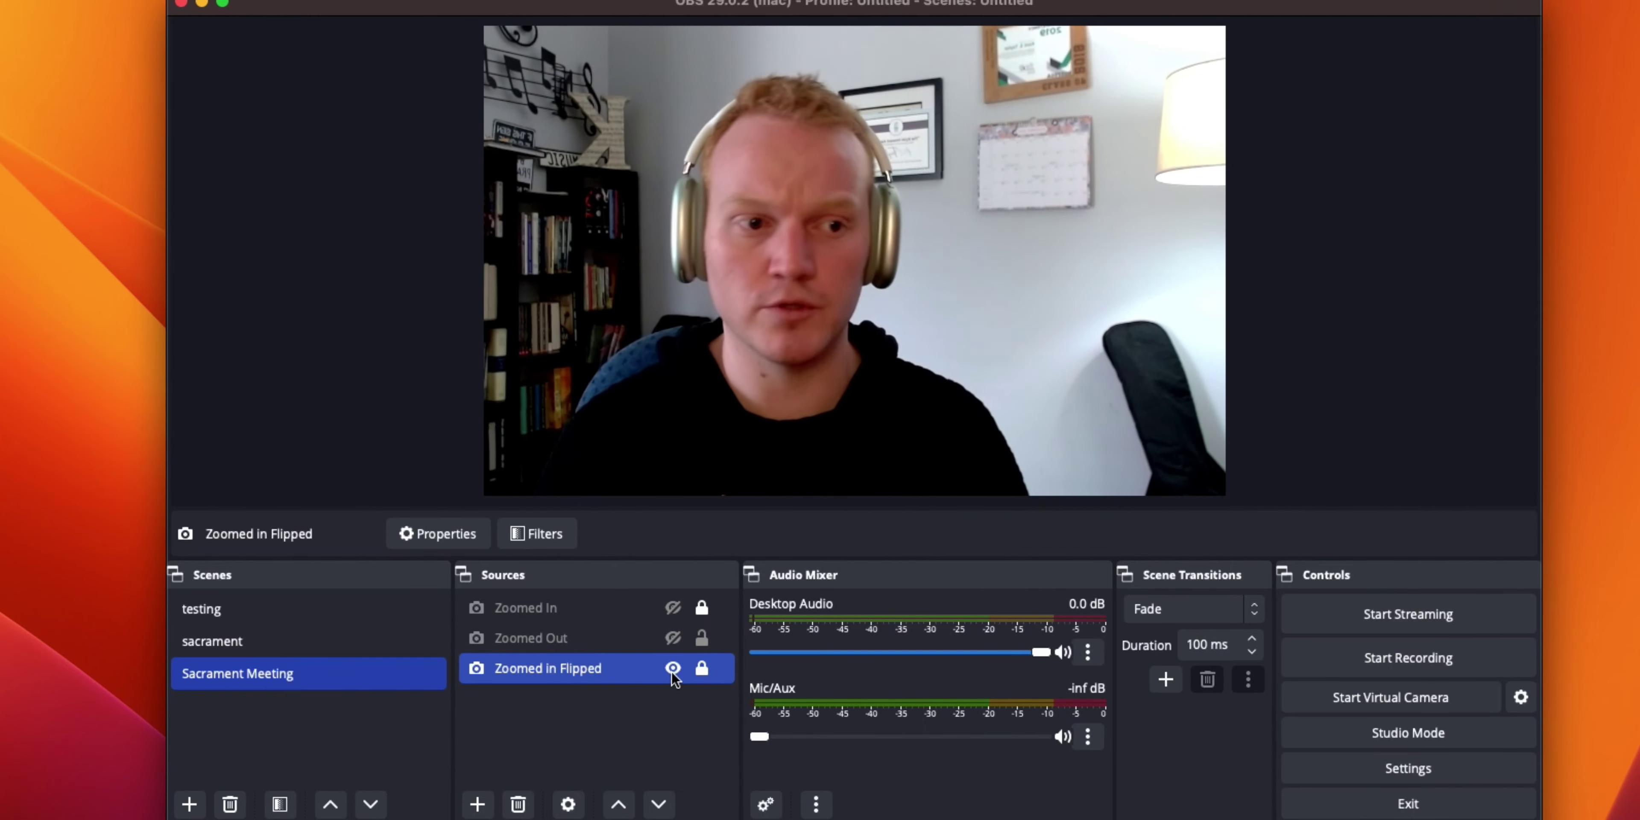
left_click(673, 638)
left_click(674, 610)
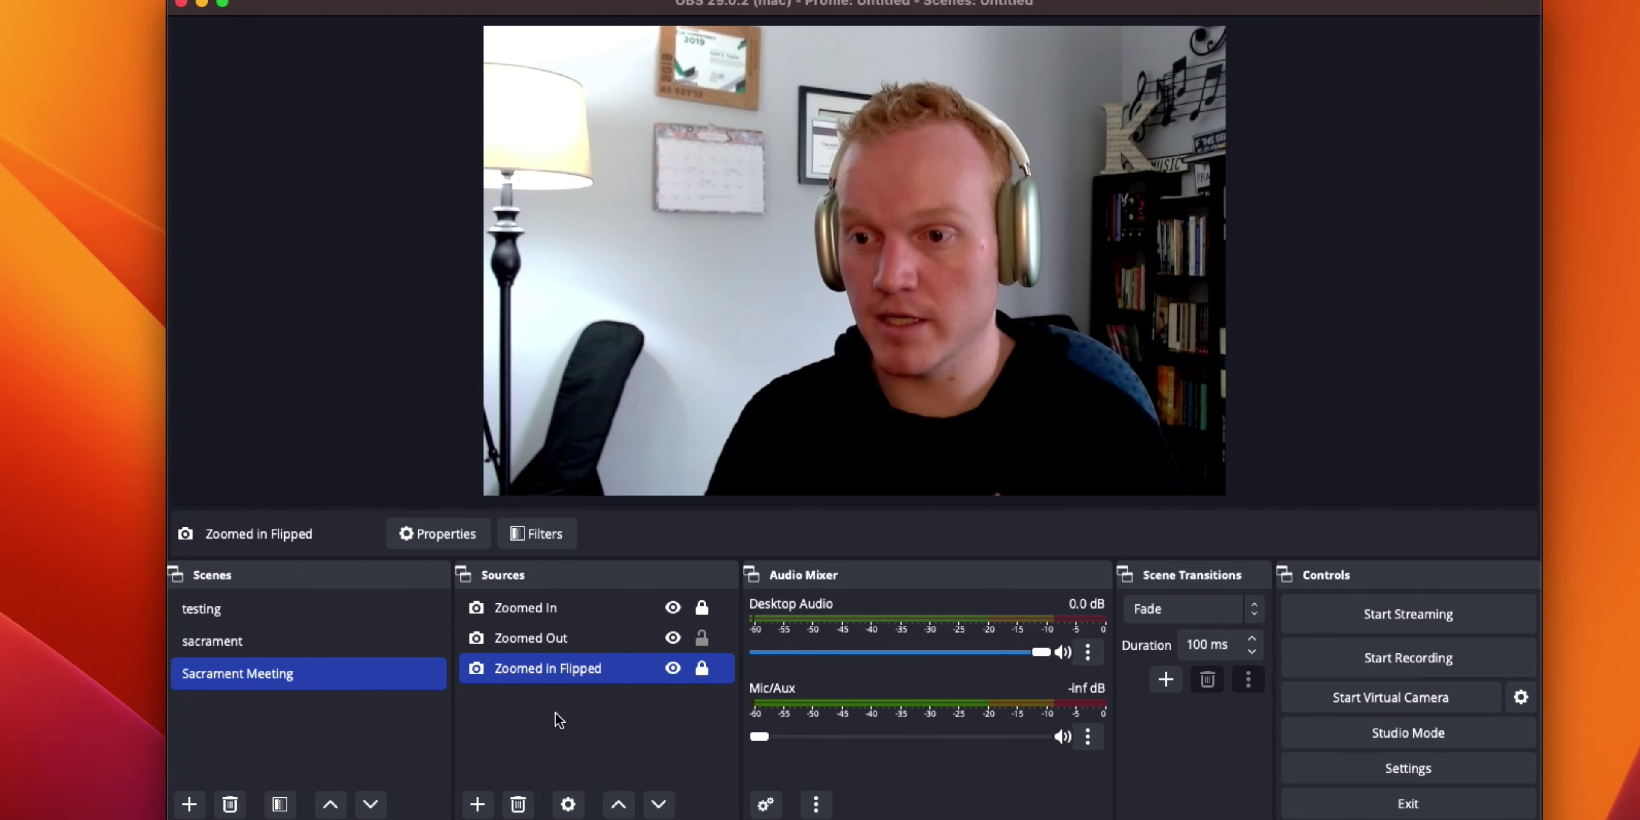
Start a new Text (FreeType 2) source in the Sacrament Meeting scene and try to name it Speaker 1
left_click(477, 804)
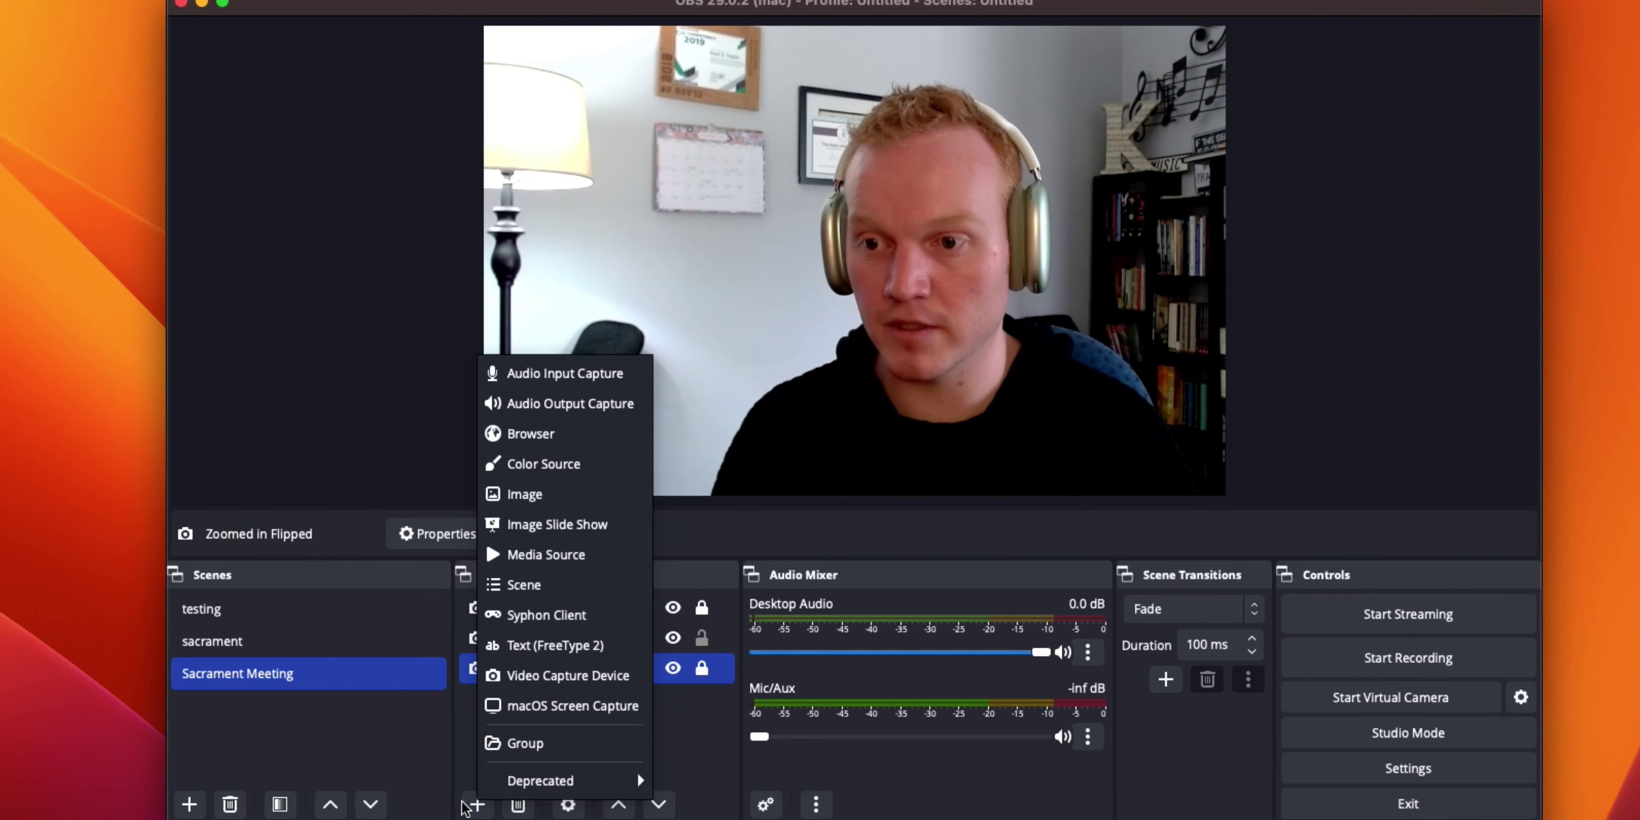
left_click(474, 805)
left_click(477, 806)
left_click(476, 806)
left_click(476, 805)
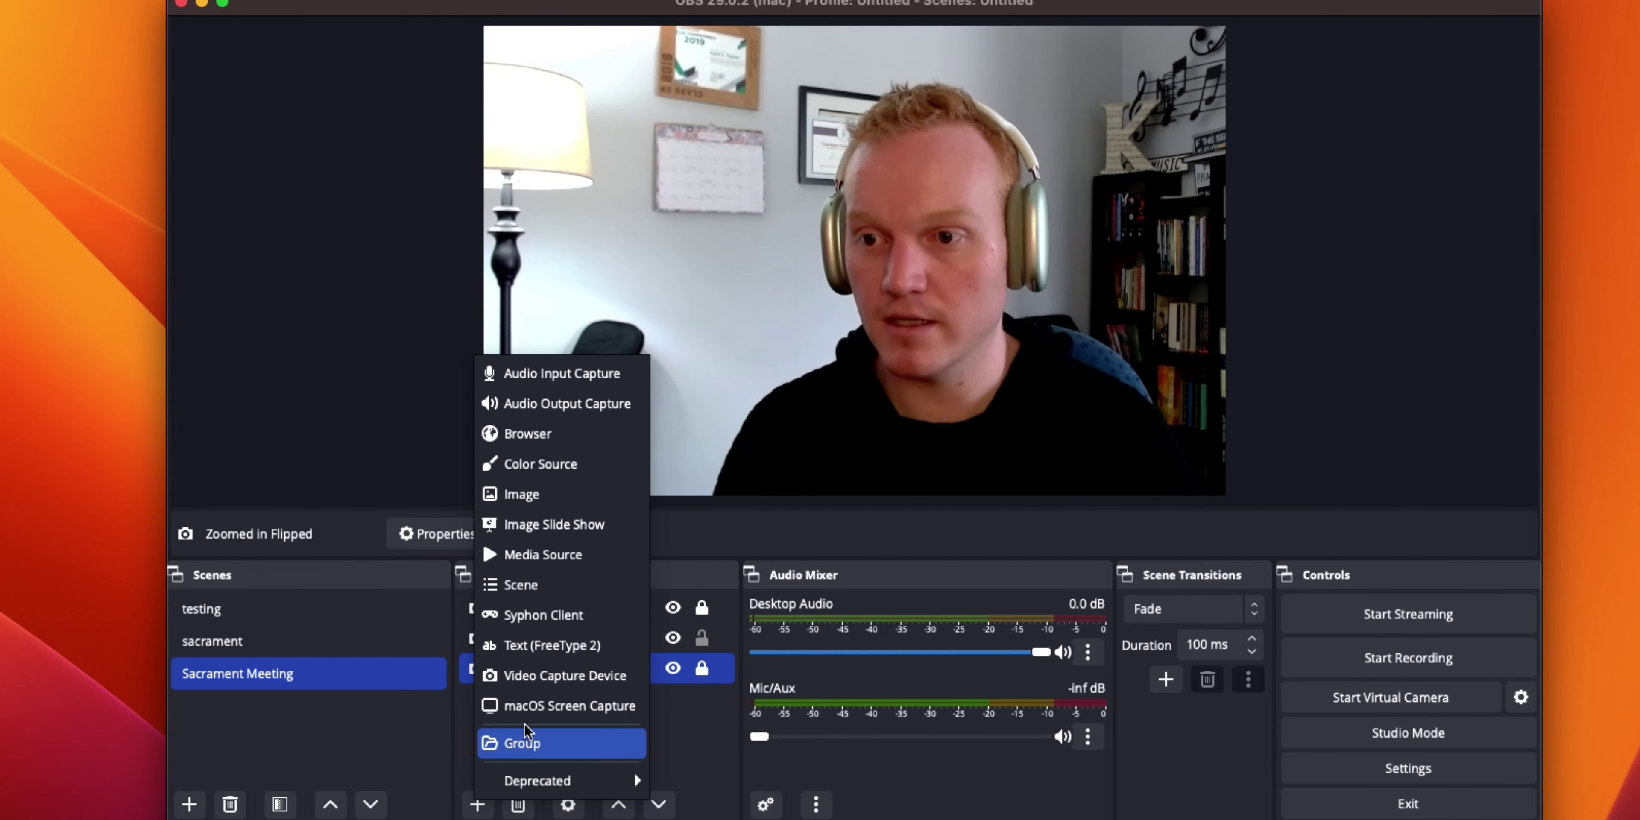
left_click(528, 646)
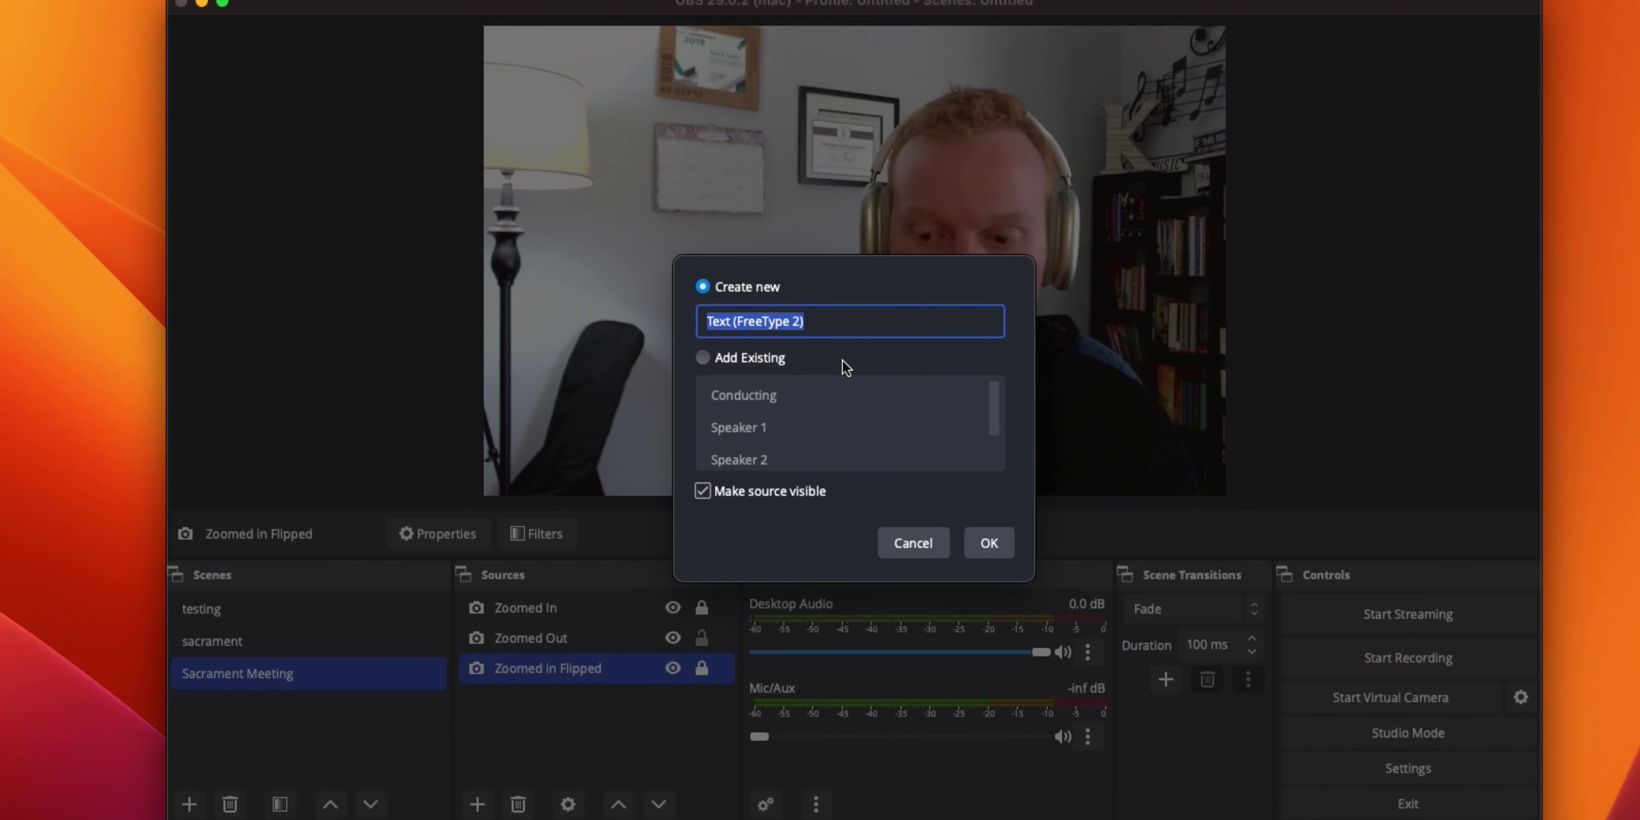
type("Speaker 1")
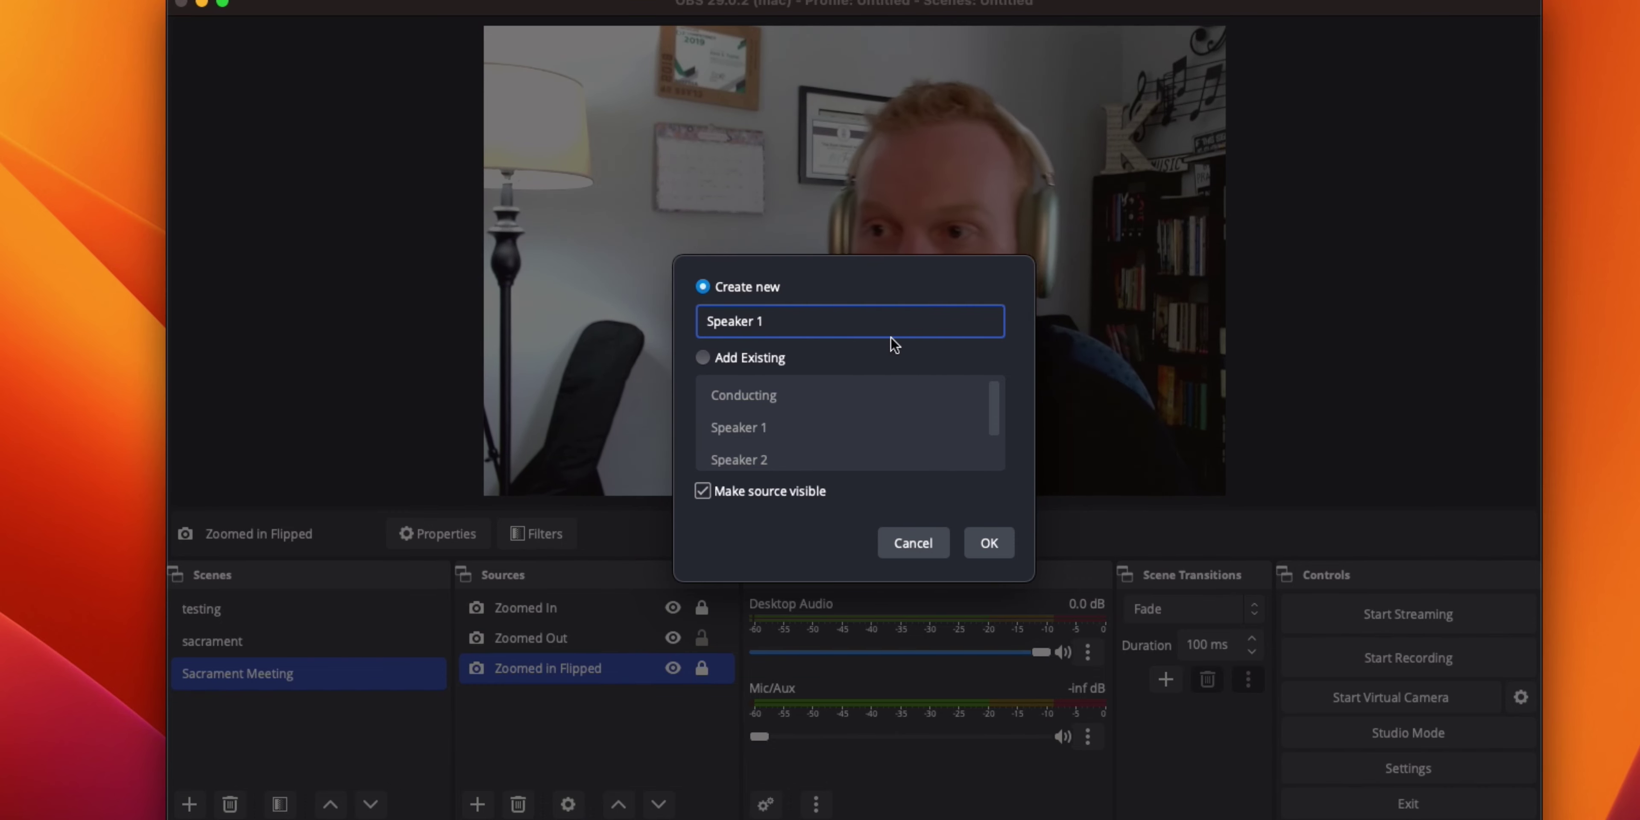
left_click(974, 535)
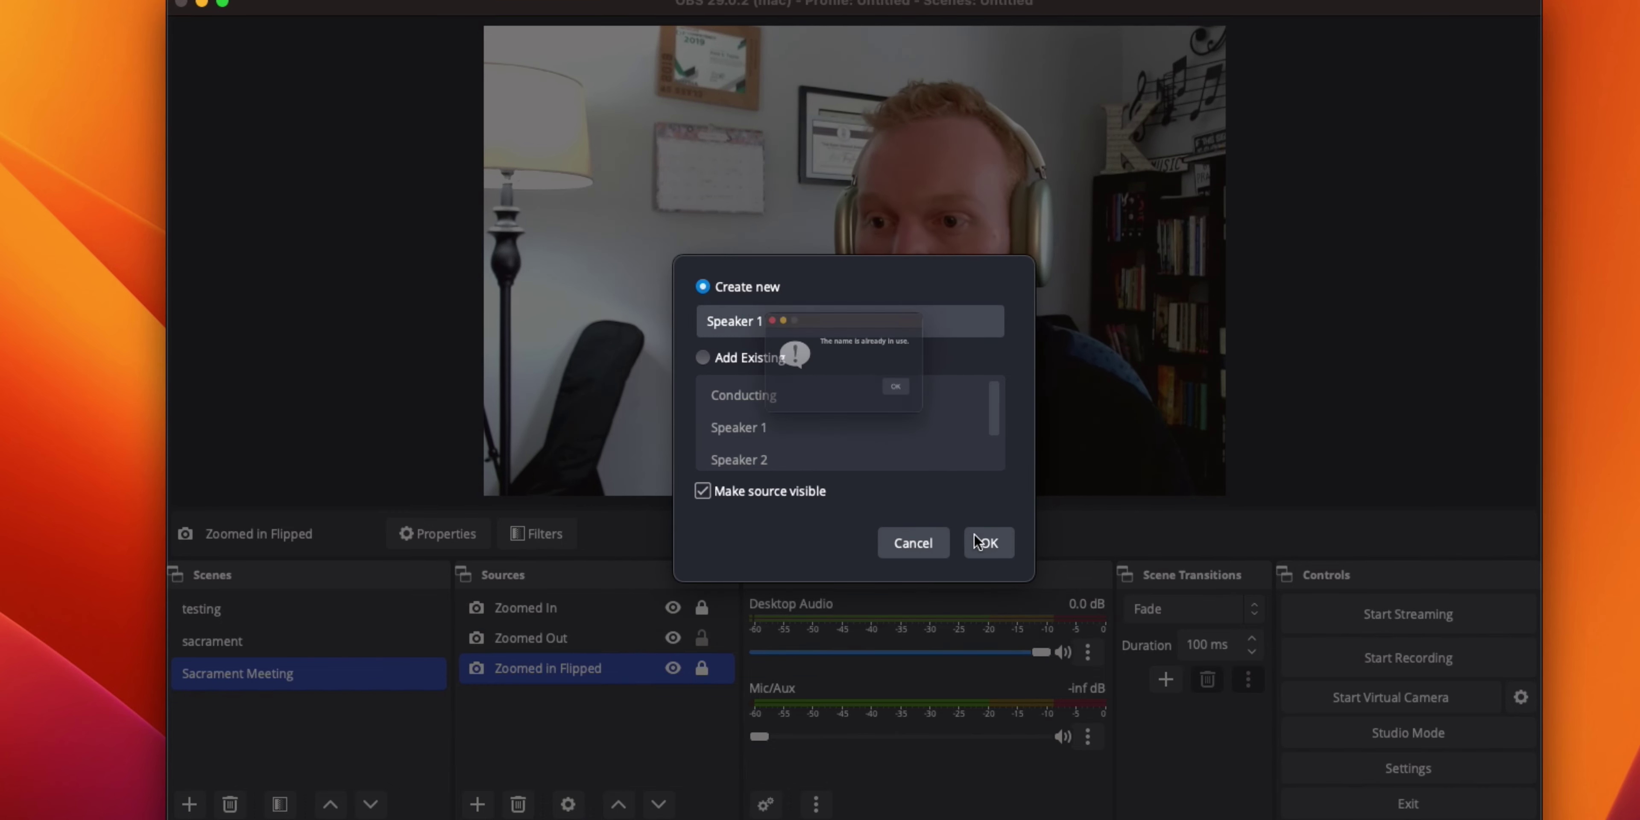
left_click(952, 409)
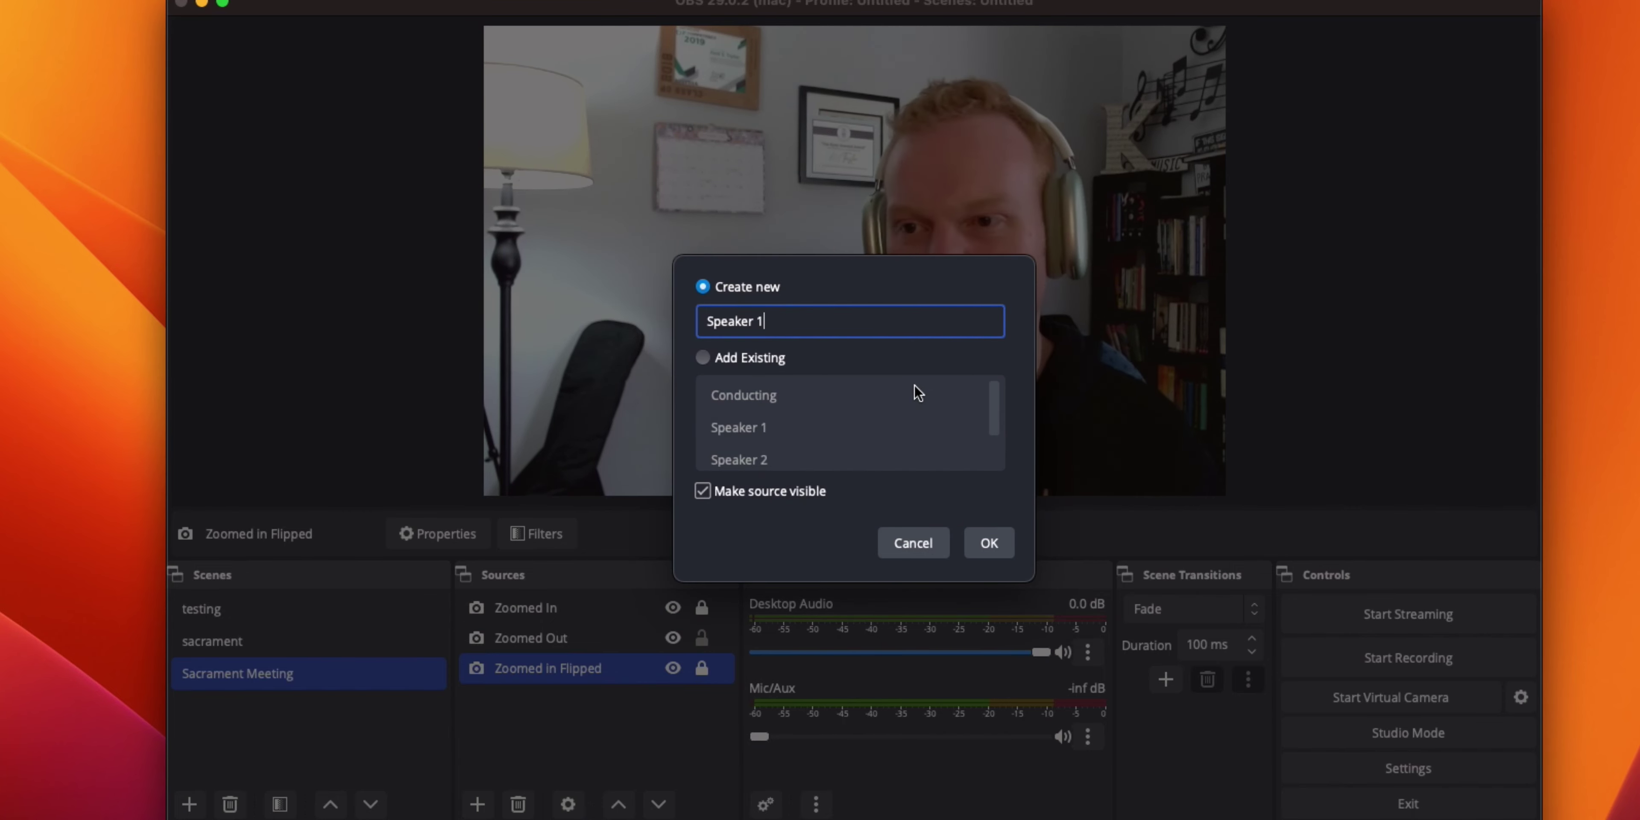
Create the new text source under the name Speaker One
key("BackSpace")
type("One")
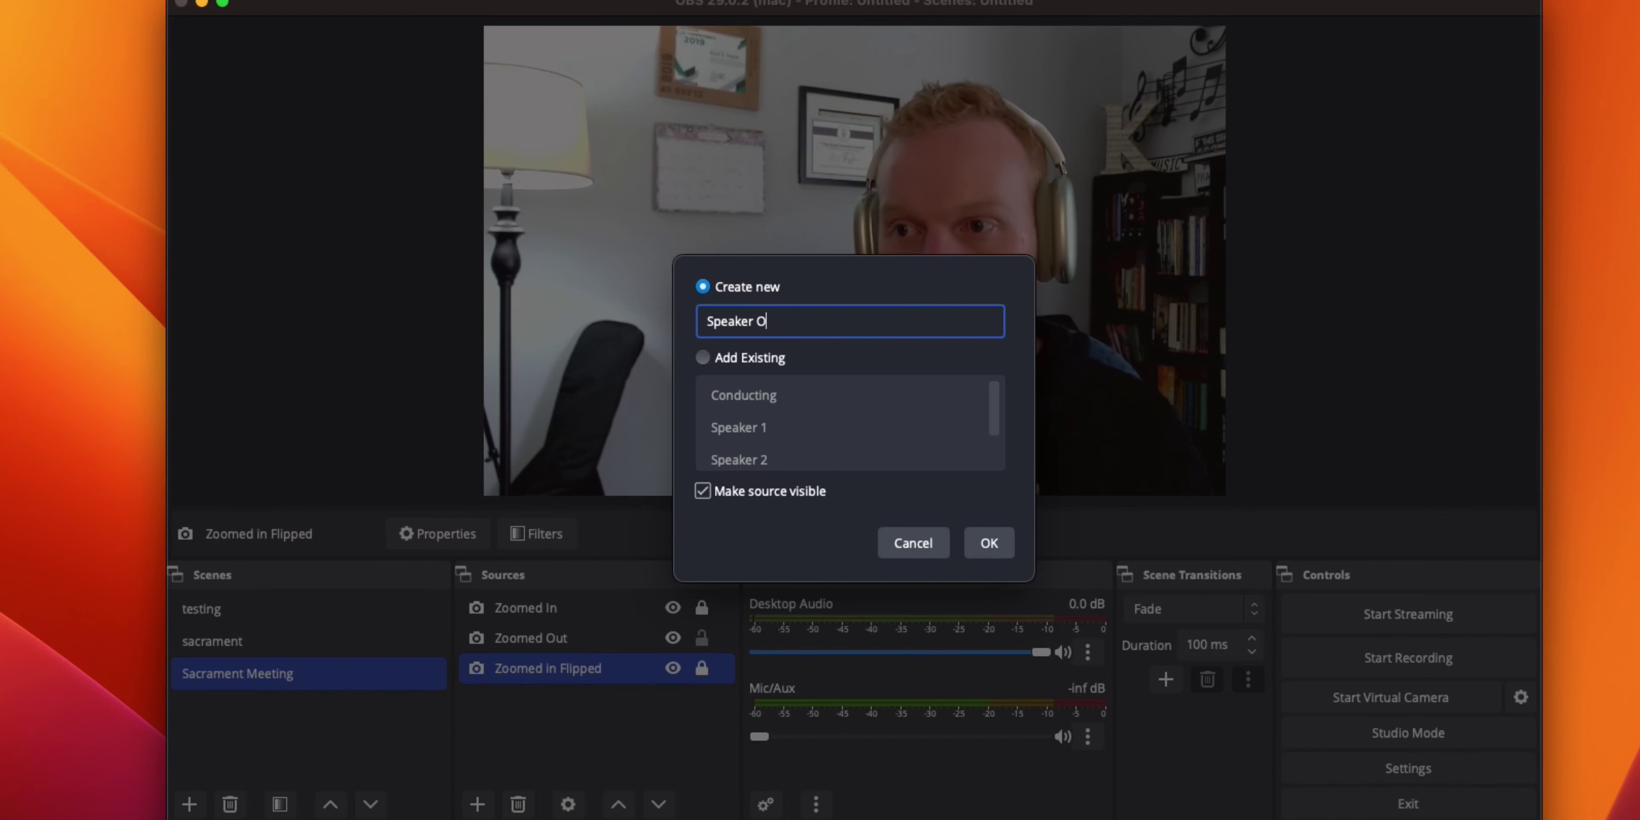
left_click(989, 543)
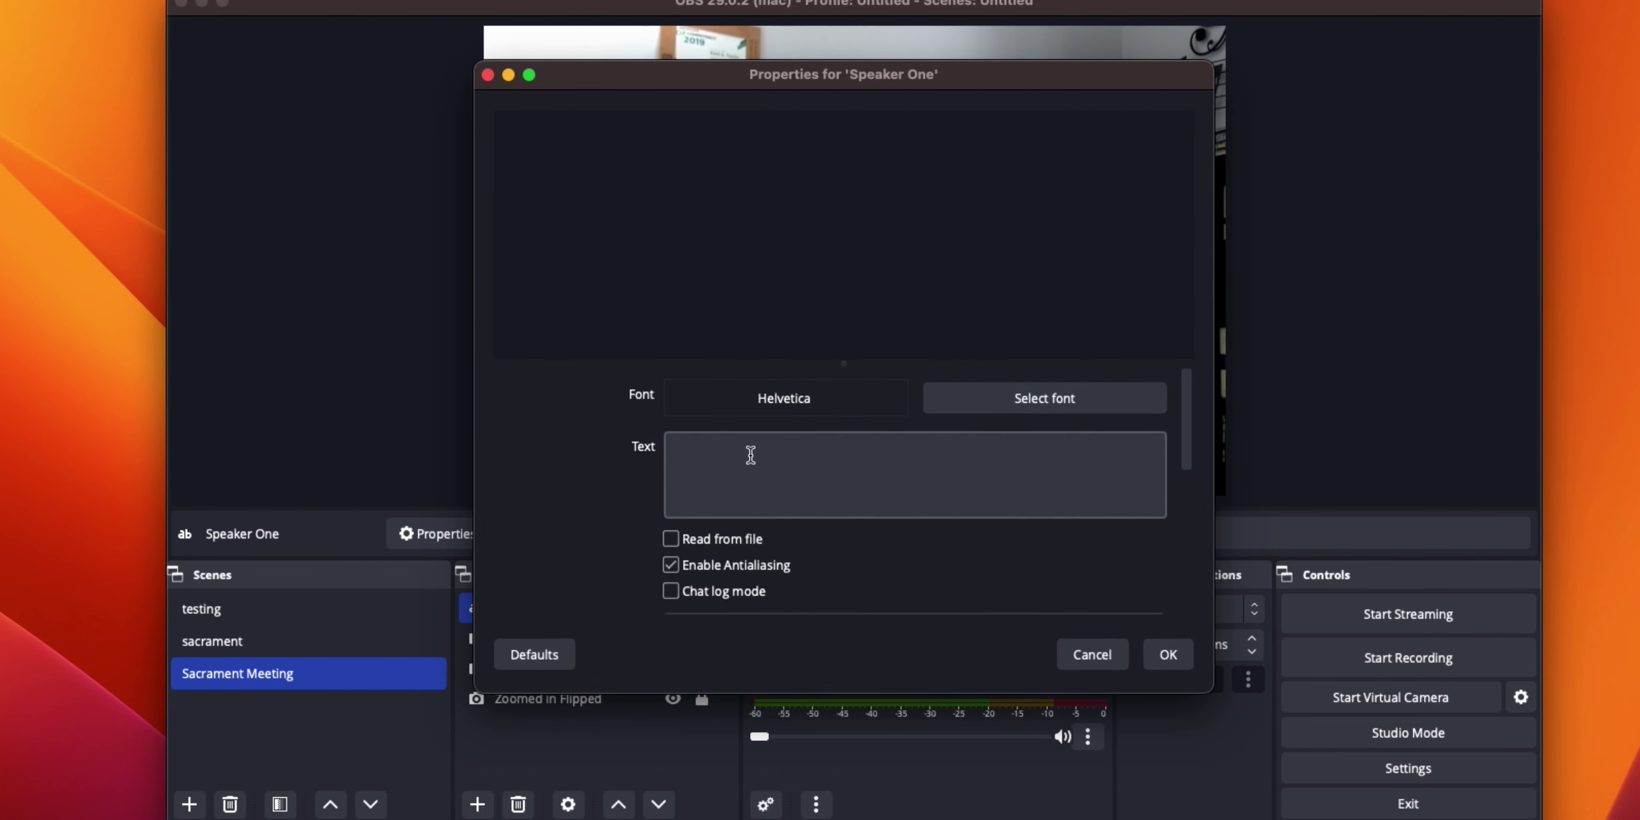
Set Speaker One's text to the speaker's title and surname in Helvetica Regular, size 256, and apply the properties
left_click(772, 479)
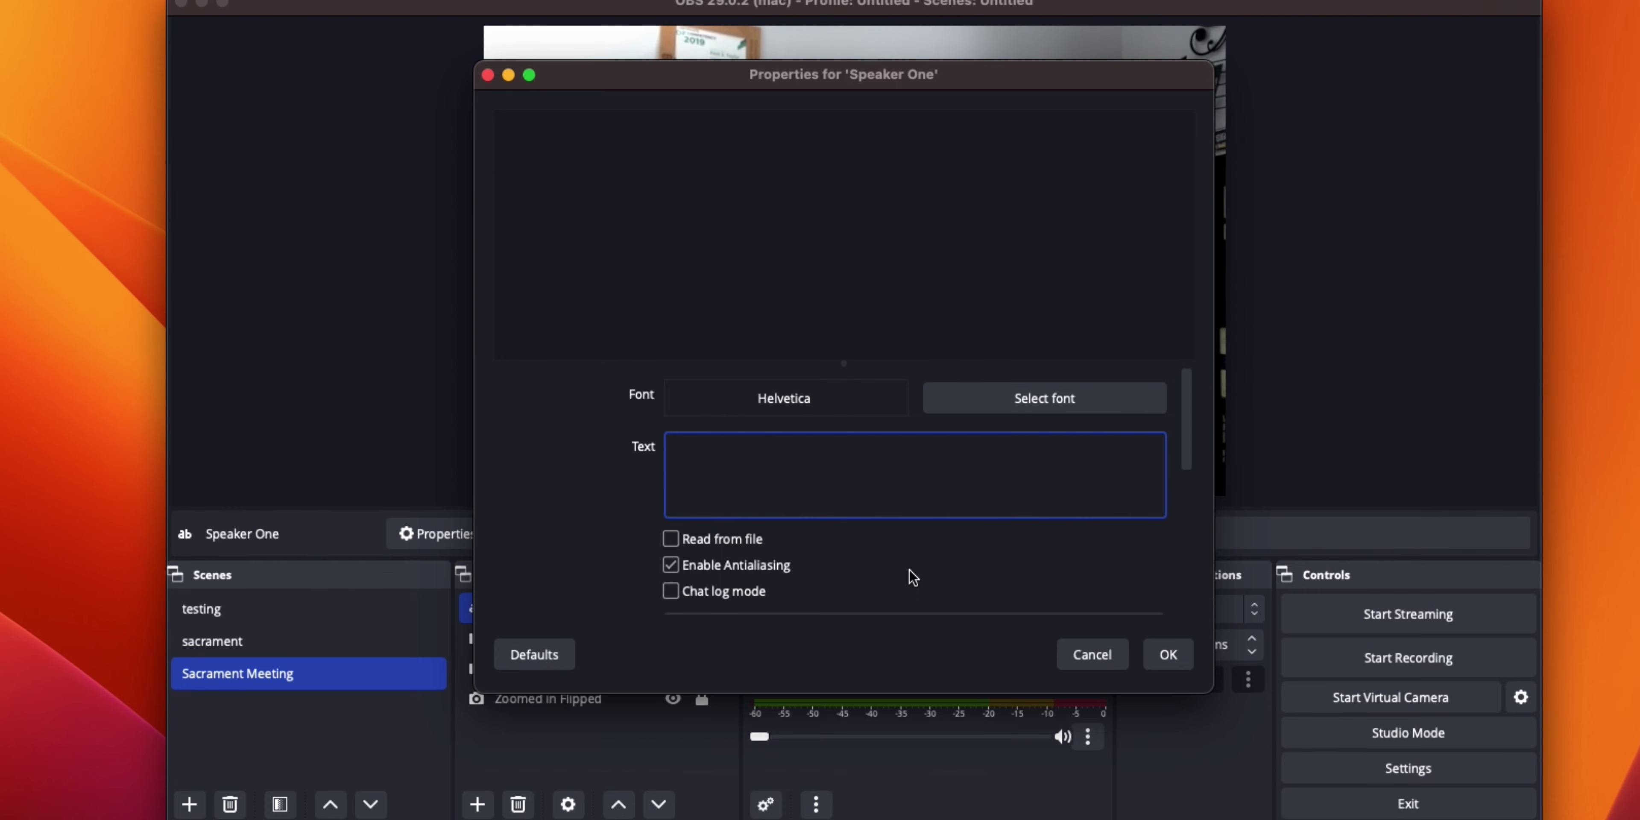
type("Presi")
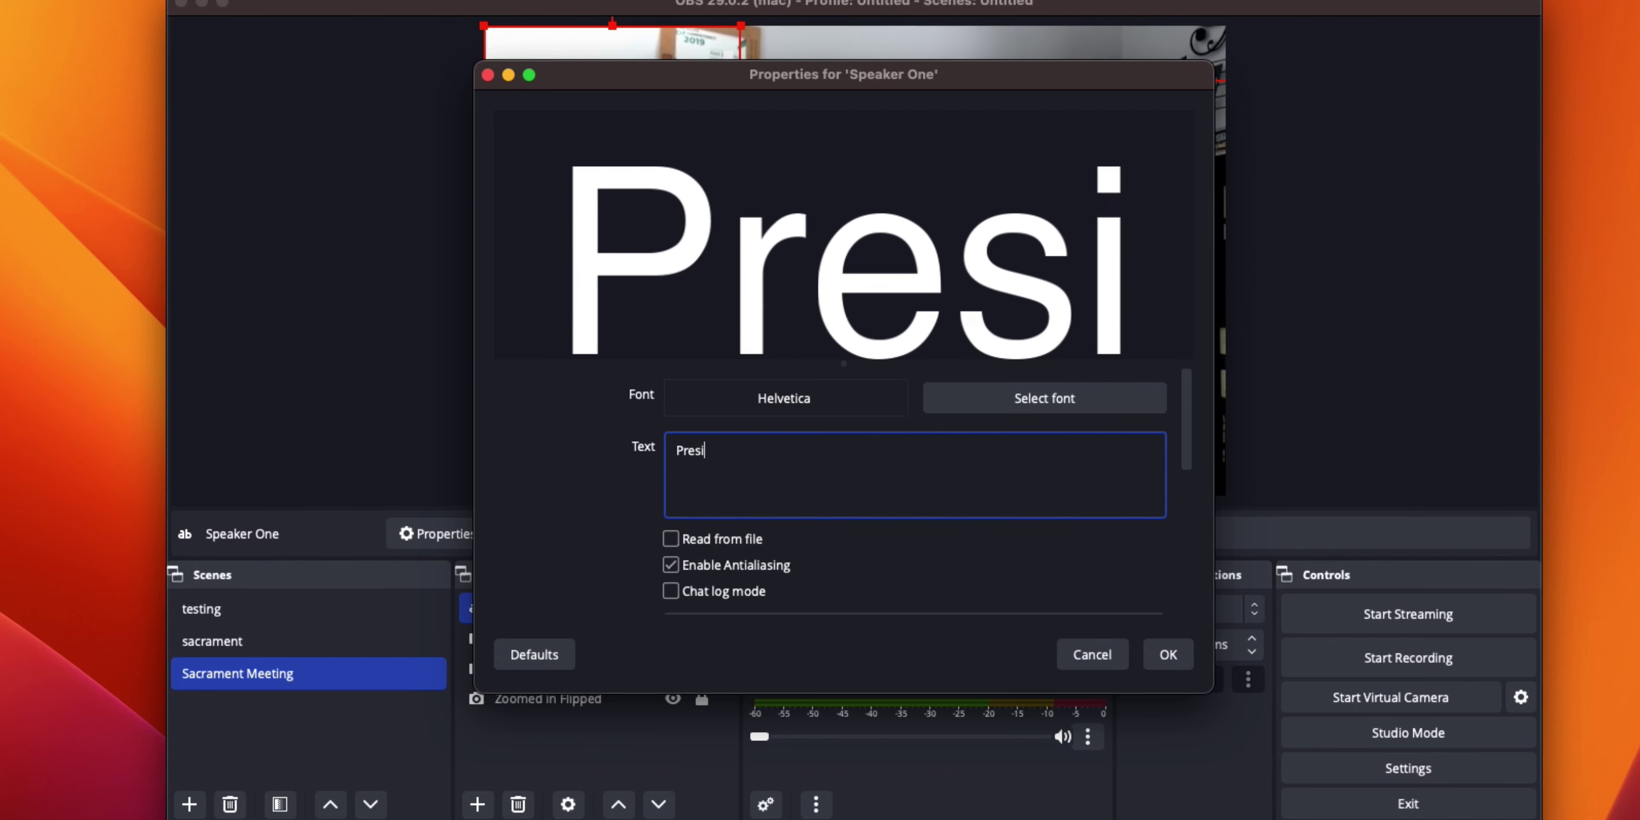
type("dent Dahl")
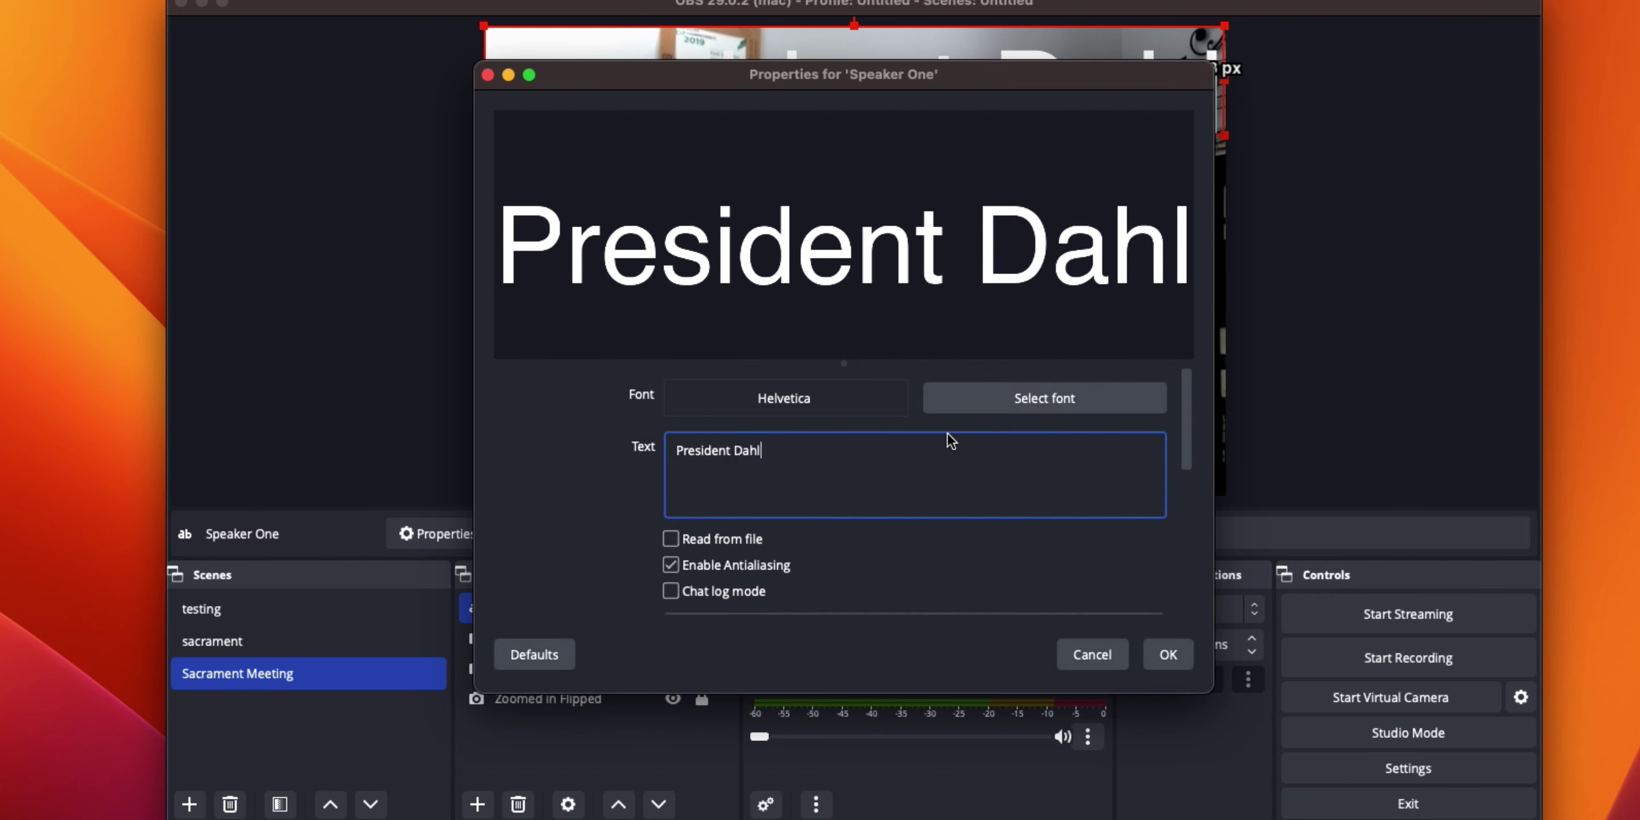
left_click(1017, 409)
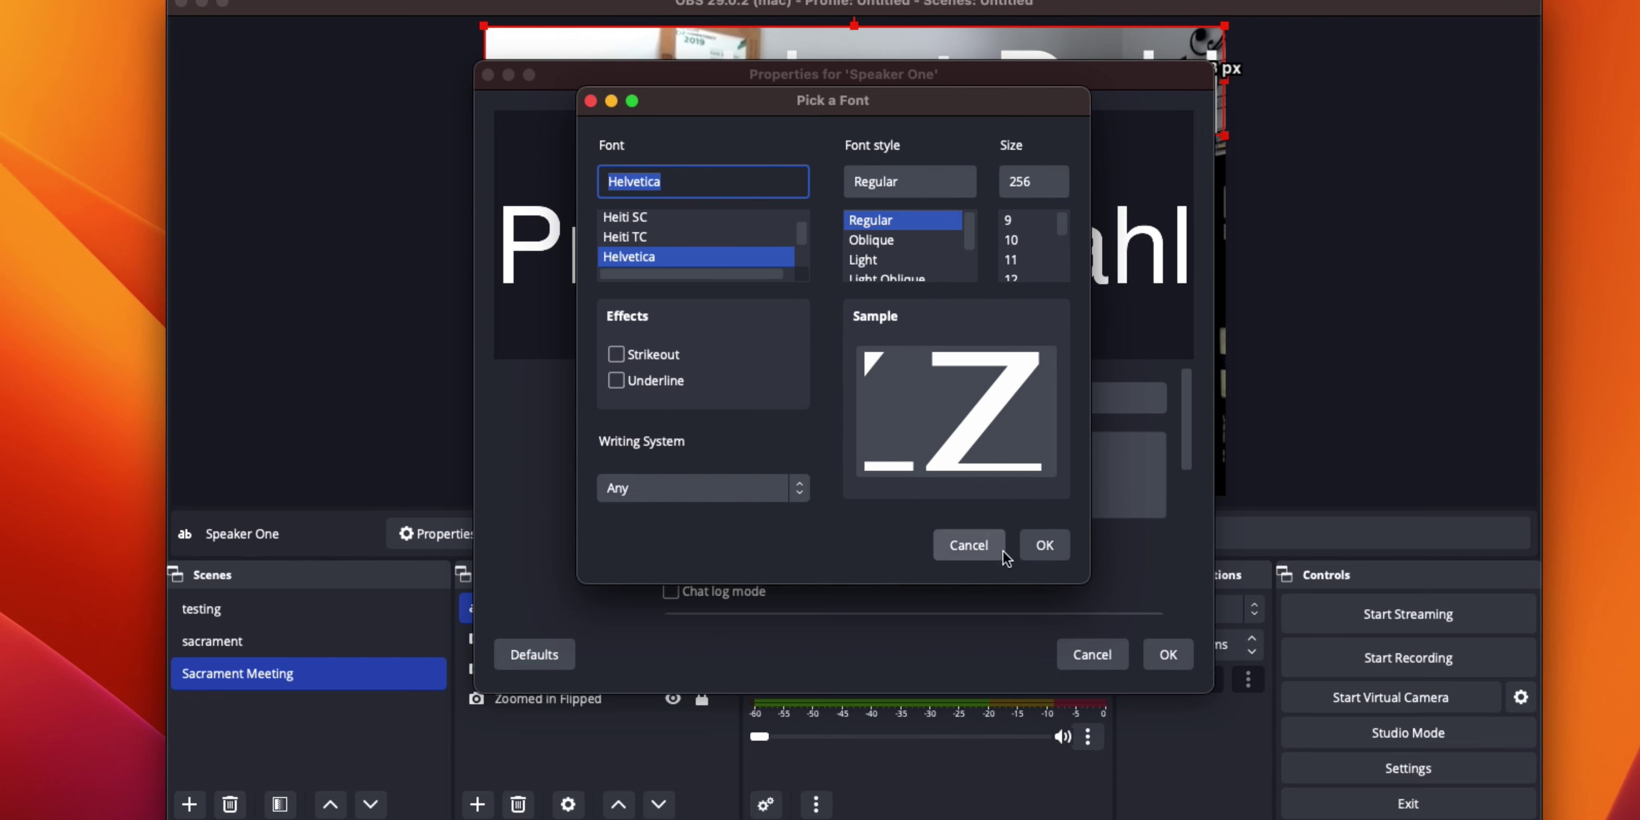
left_click(1044, 545)
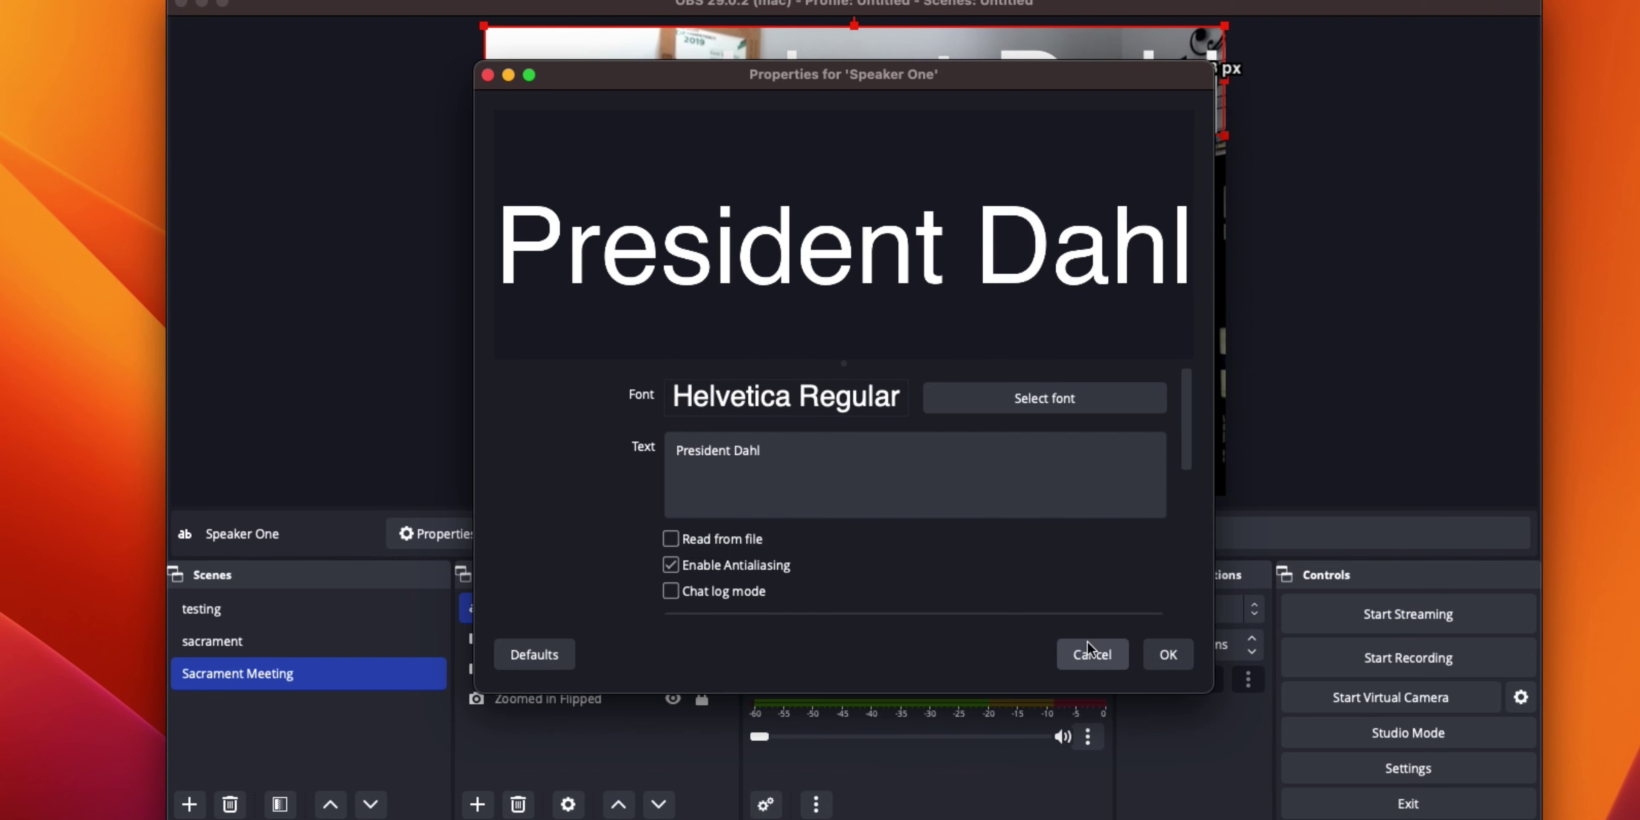
left_click(1165, 662)
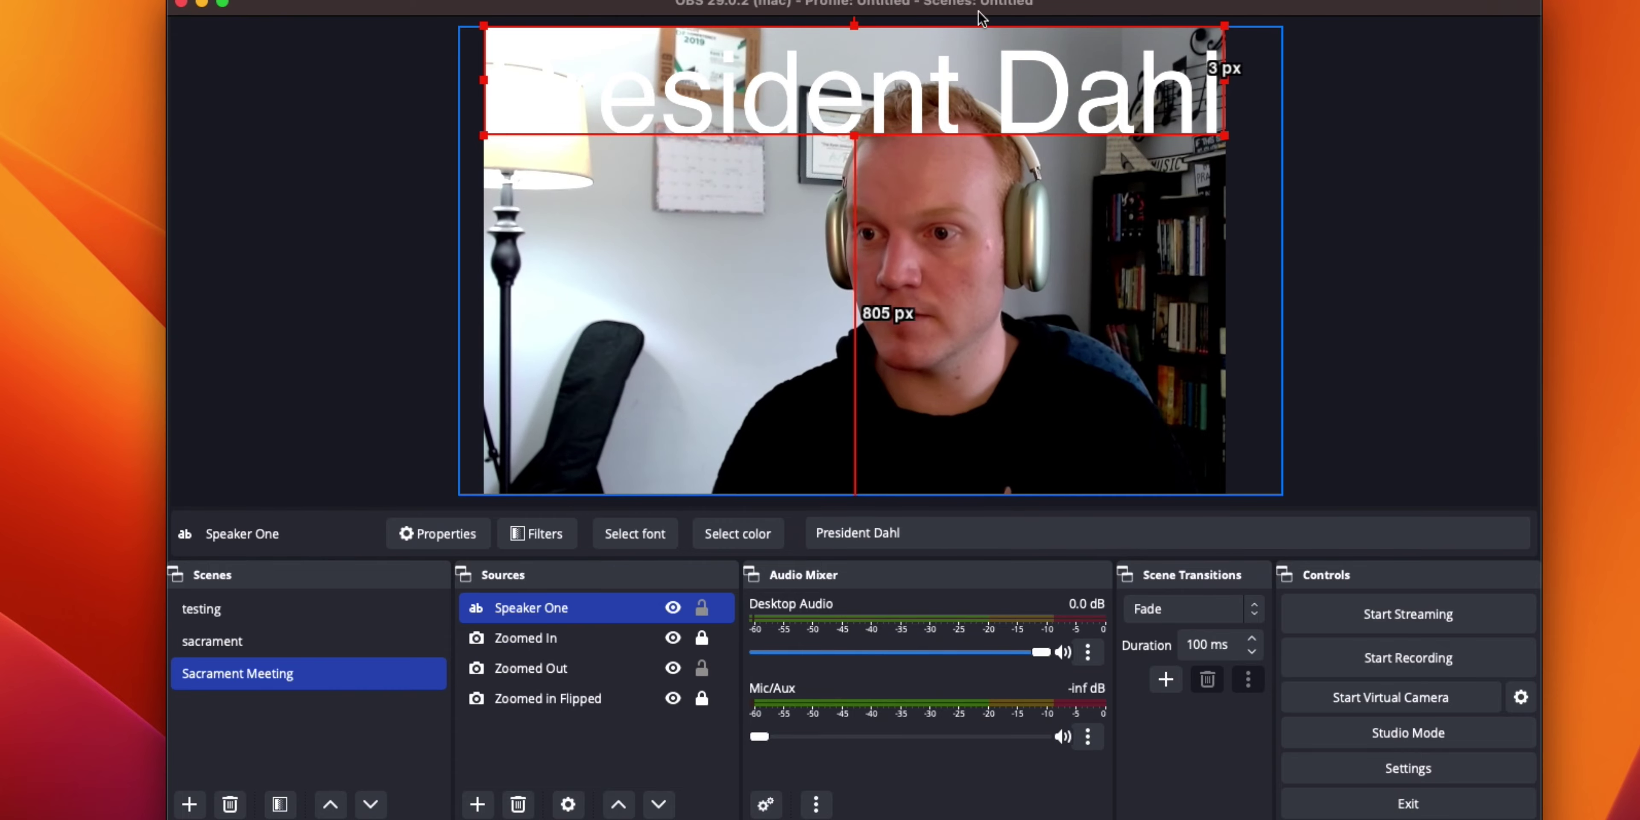
Move the Speaker One text about 56 px above the frame's bottom edge, and try it below the camera sources before returning it on top
left_click_drag(864, 107, 876, 456)
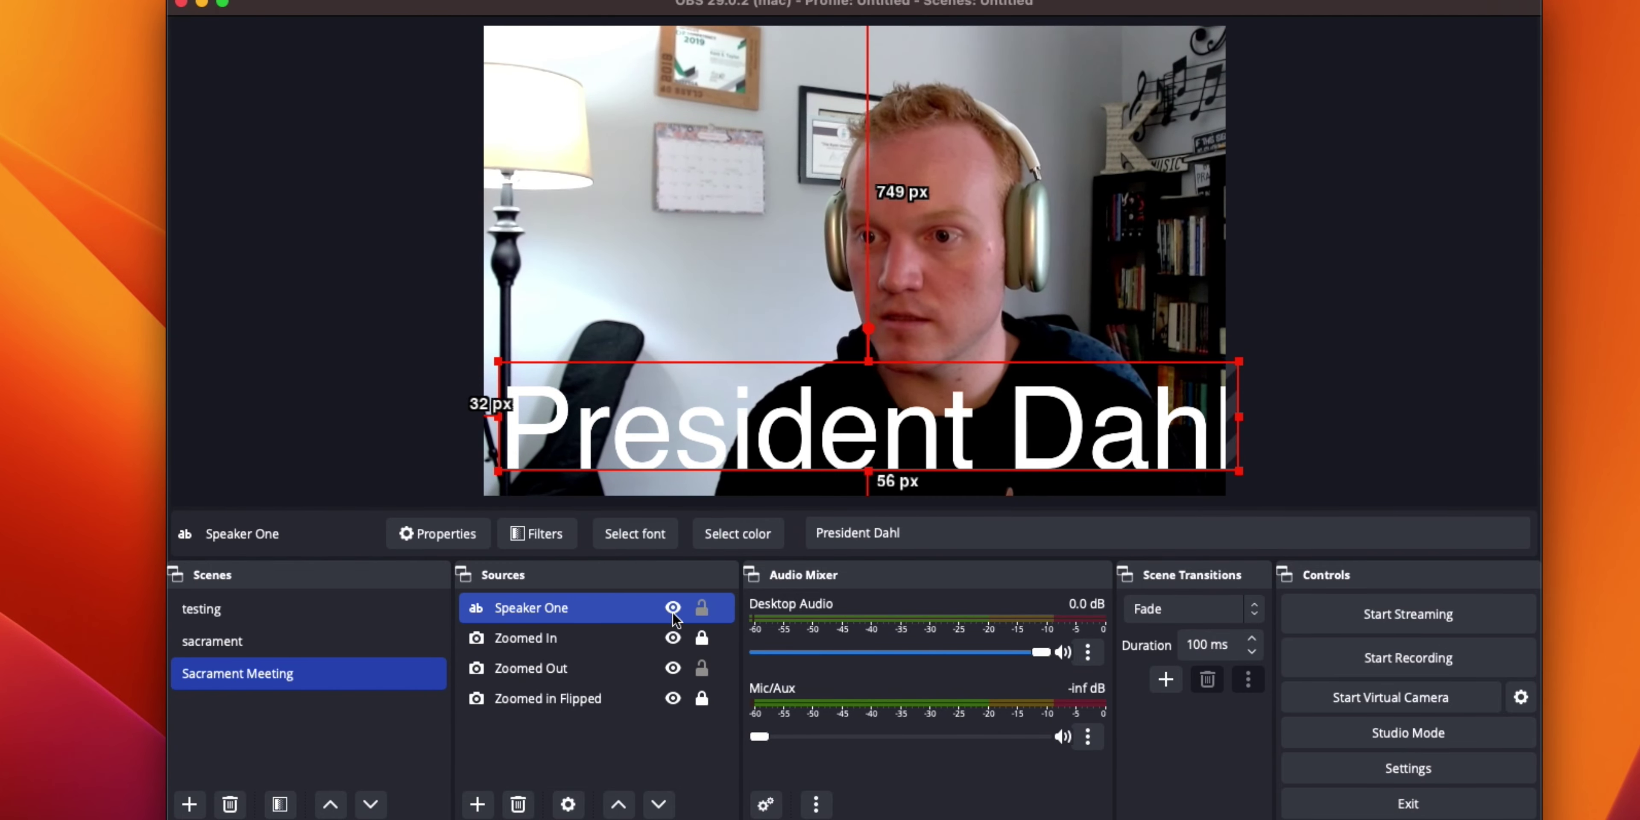
left_click_drag(630, 697, 633, 707)
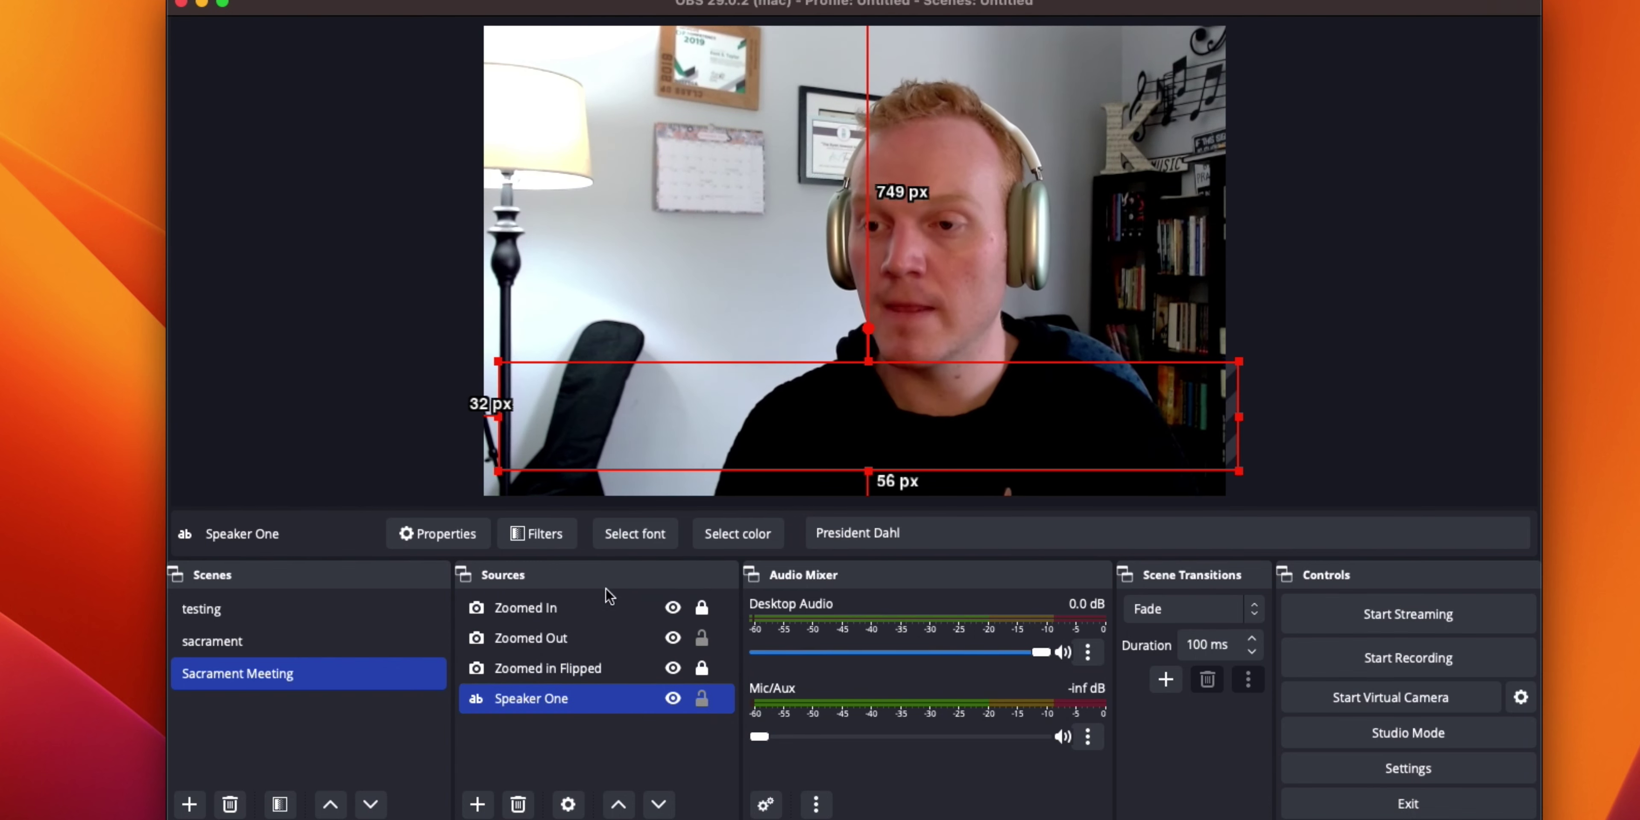
left_click_drag(559, 610, 561, 597)
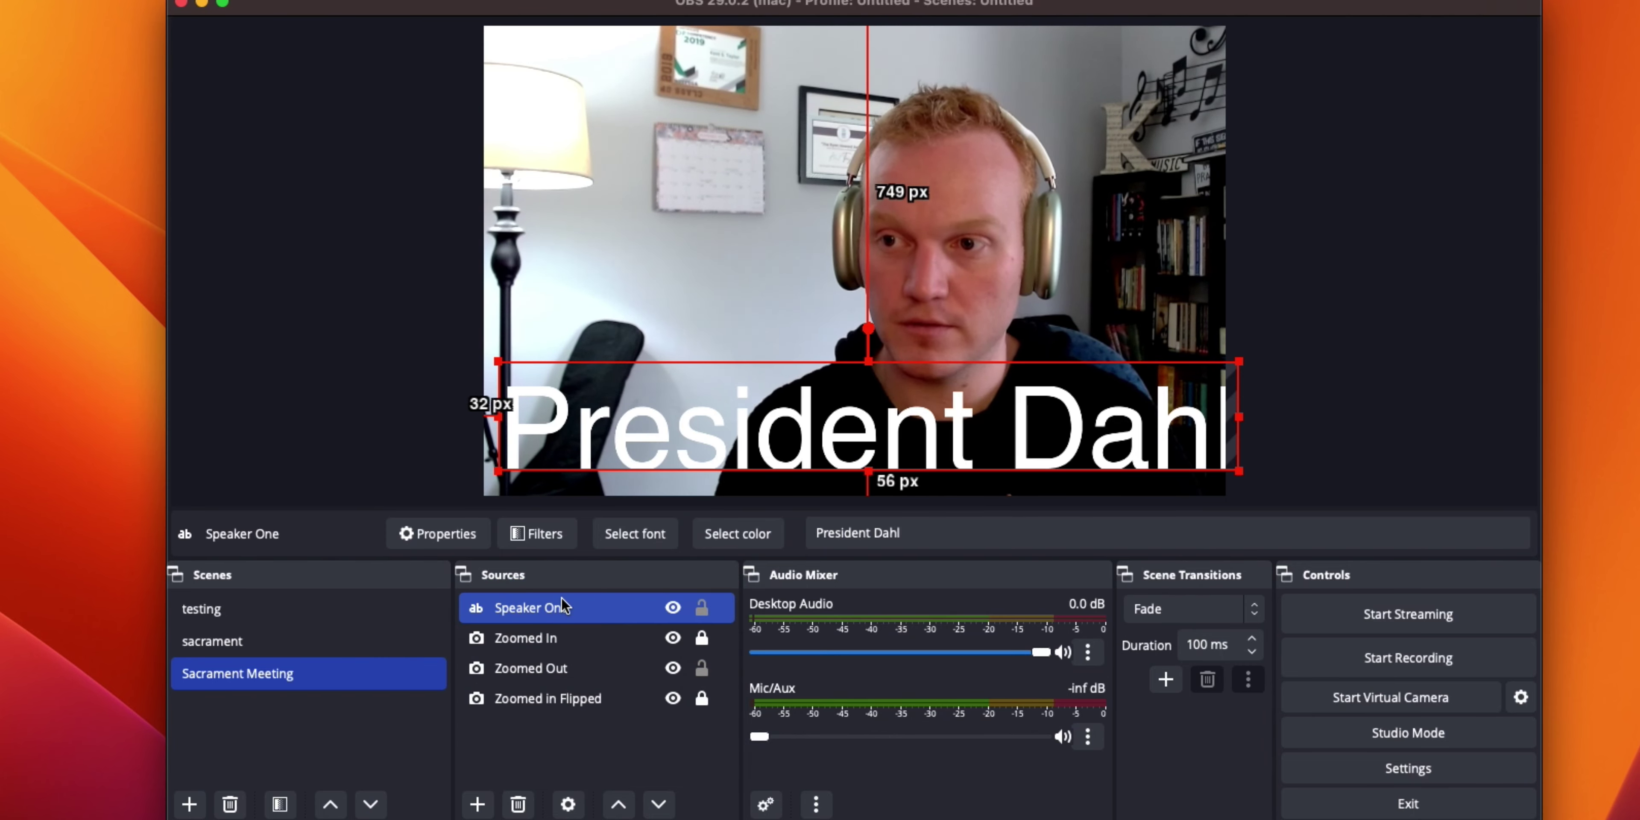
Shrink the Speaker One text and place it flush with the frame's left edge, about 33 px above its bottom edge
left_click_drag(1235, 358, 1046, 390)
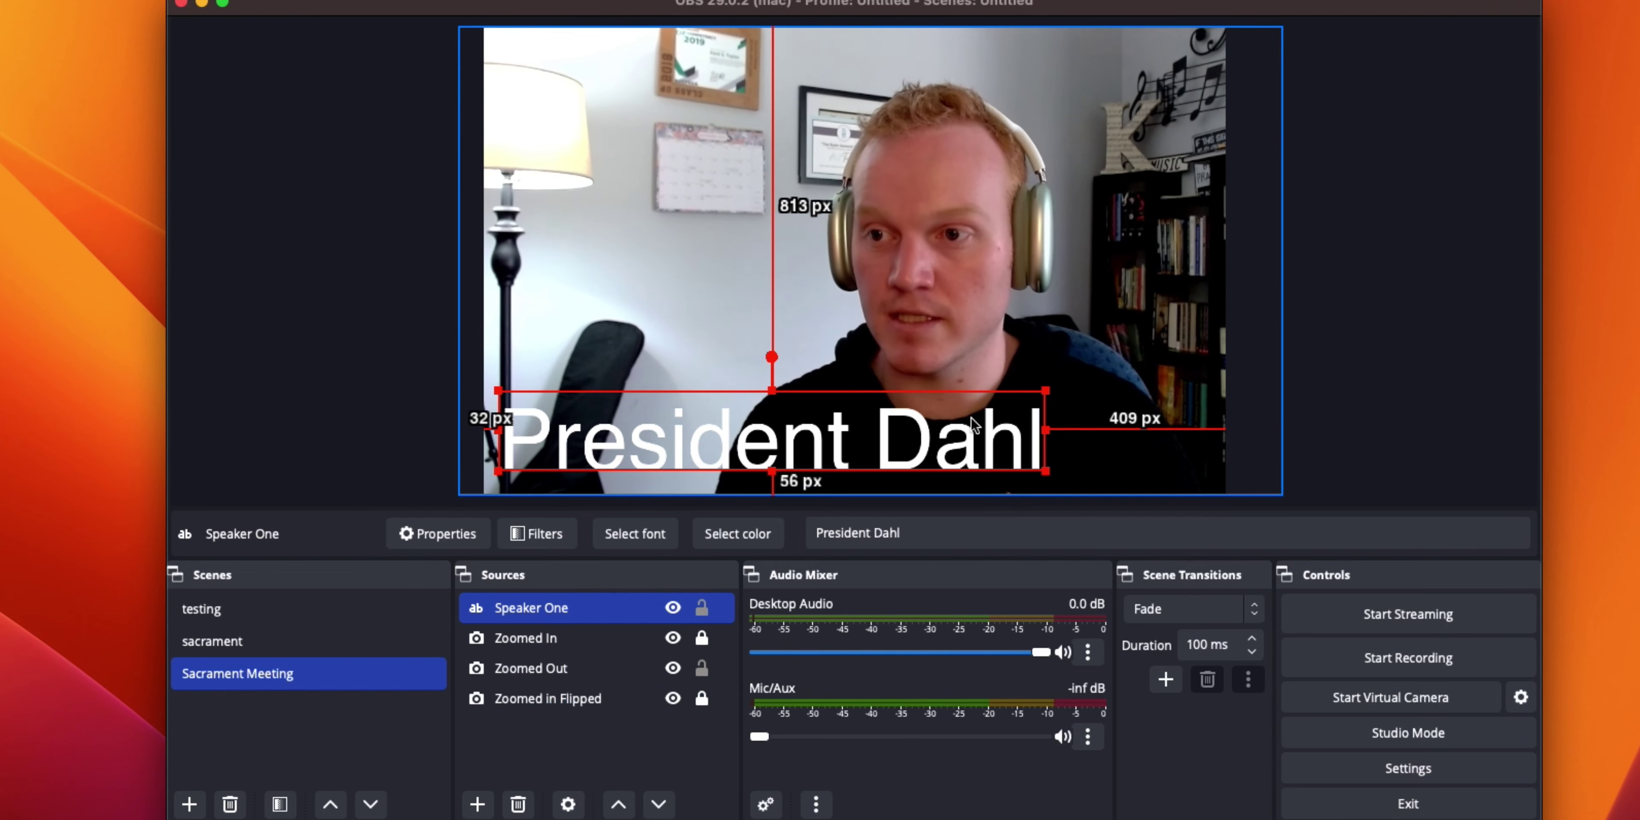
left_click_drag(1045, 390, 825, 457)
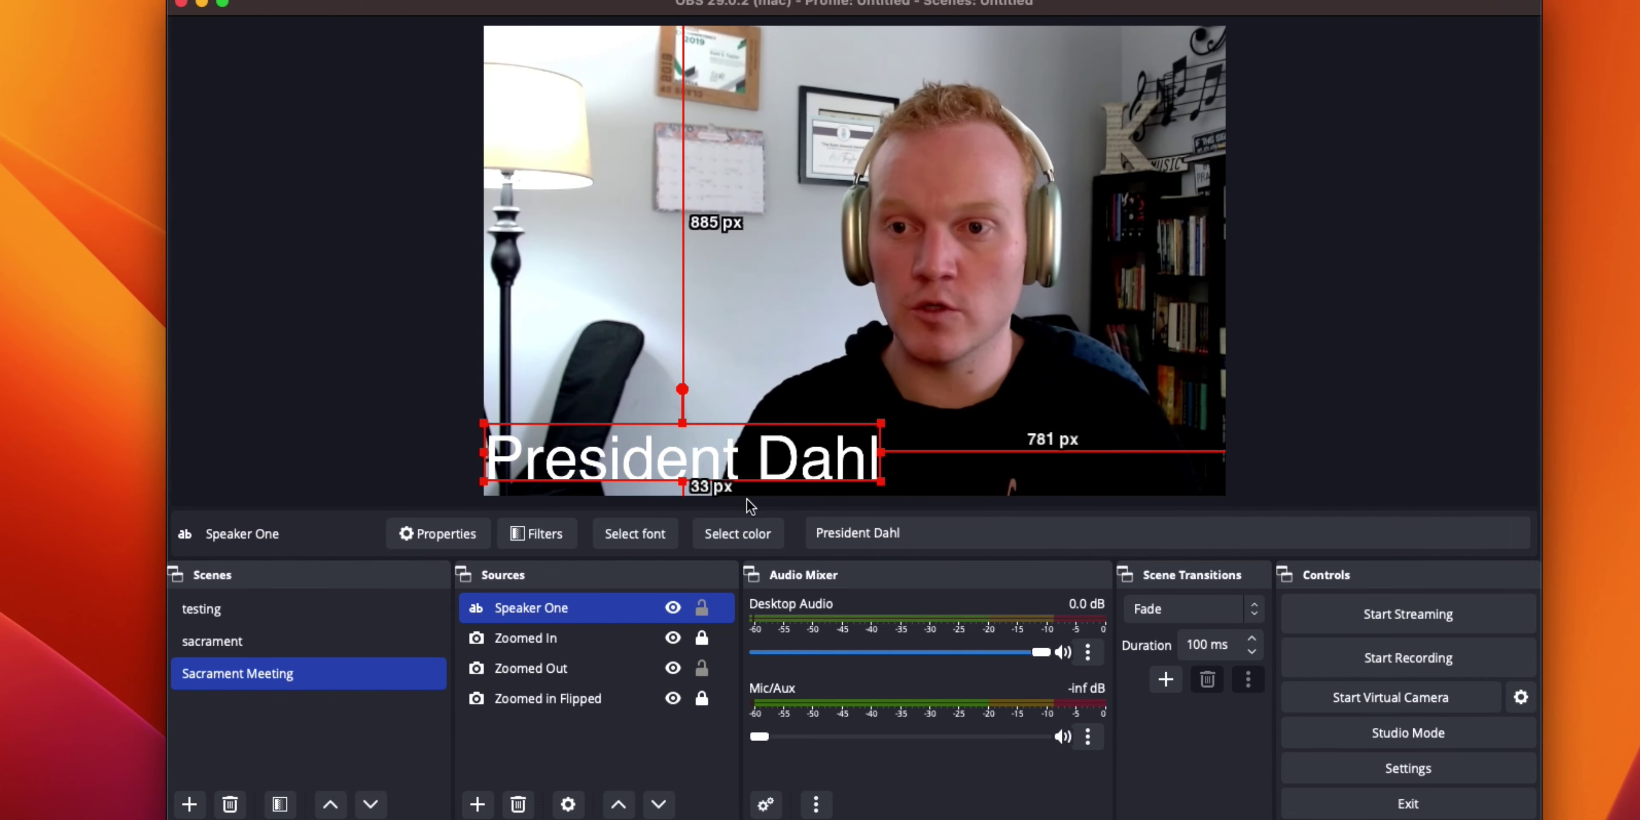
Show the existing Speaker 1 text source in the sacrament scene
left_click(306, 609)
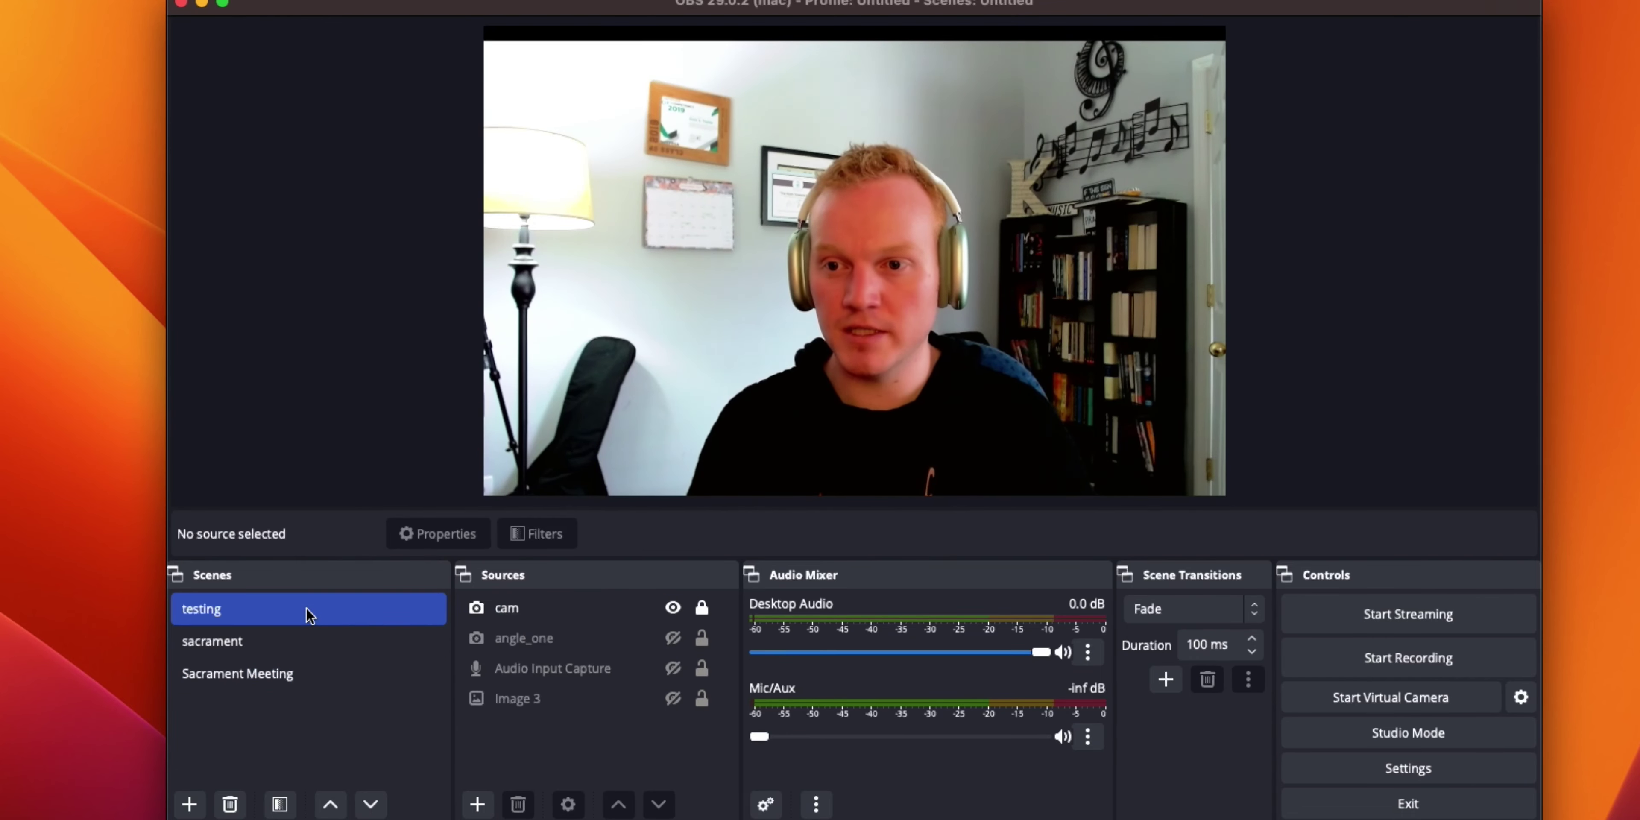
left_click(307, 640)
left_click(579, 732)
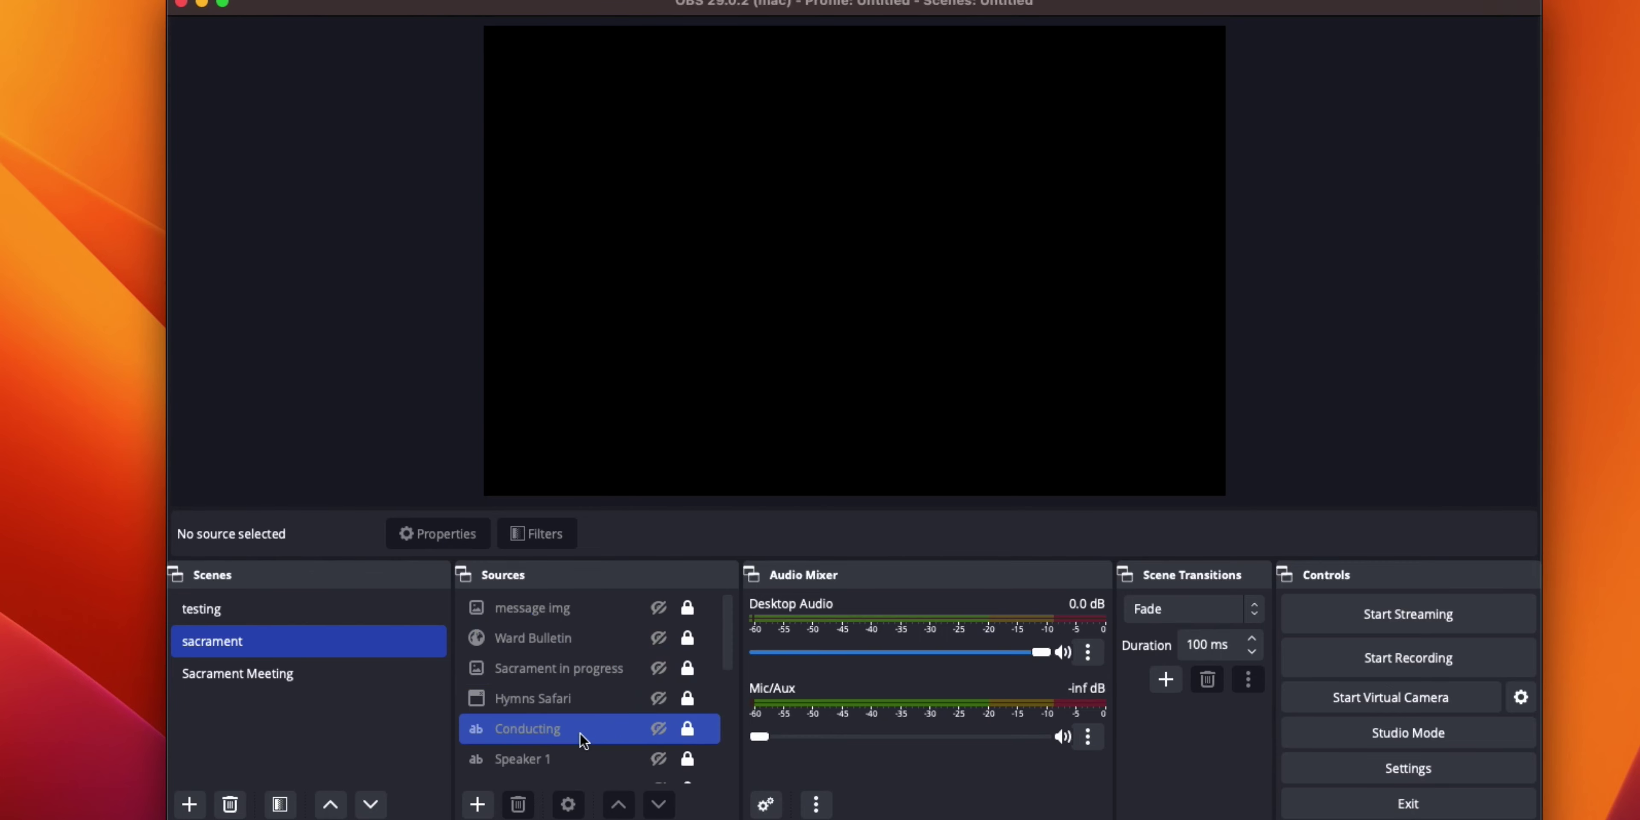
left_click(599, 761)
left_click(658, 759)
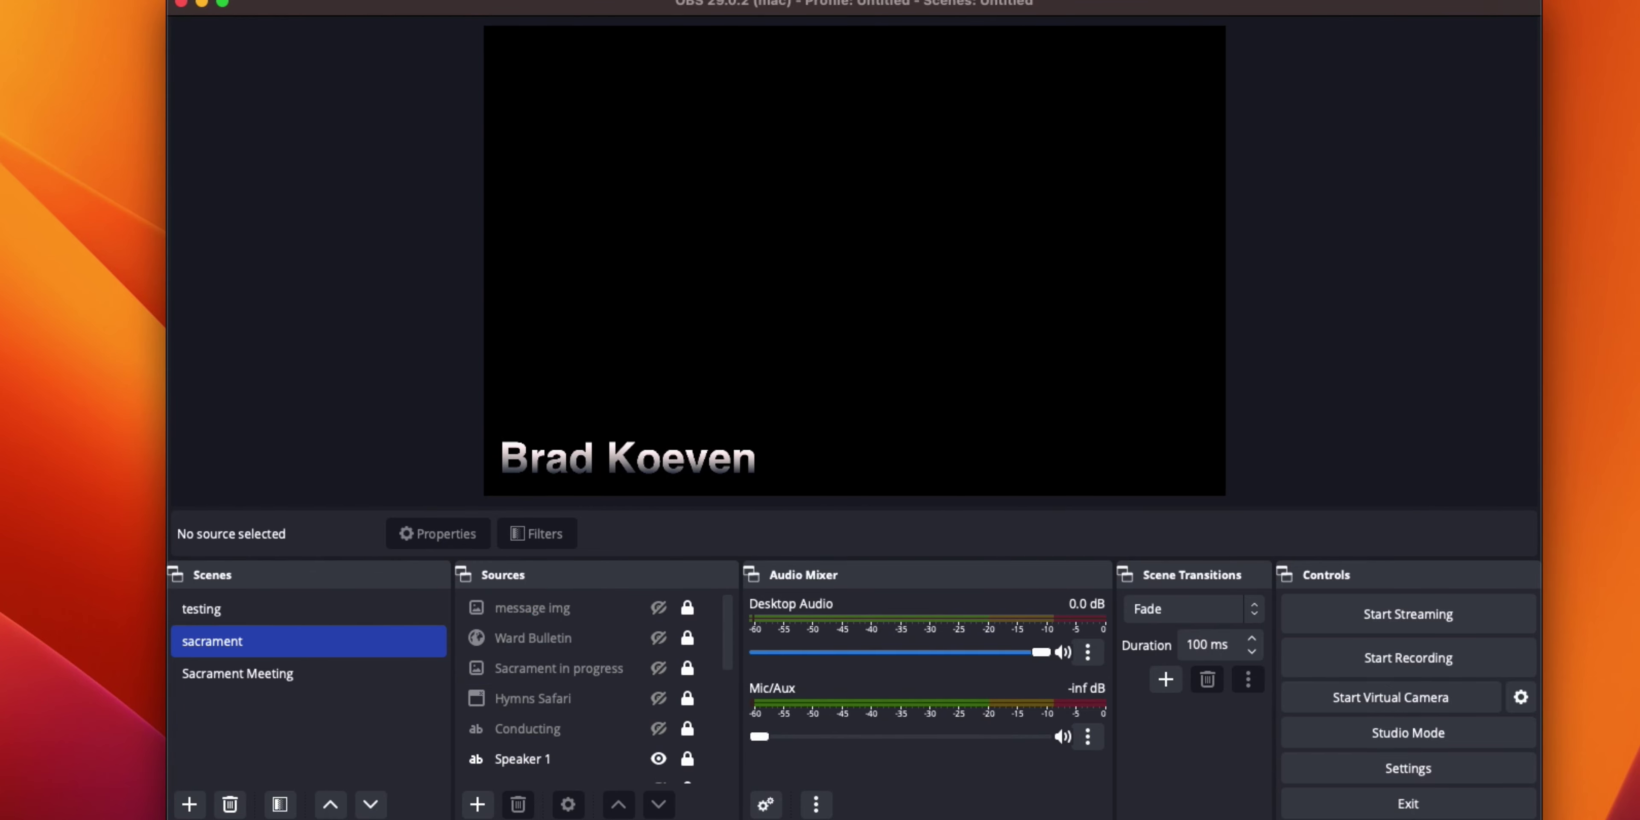
Examine the font, style and size settings of the Speaker 1 text source
double_click(578, 756)
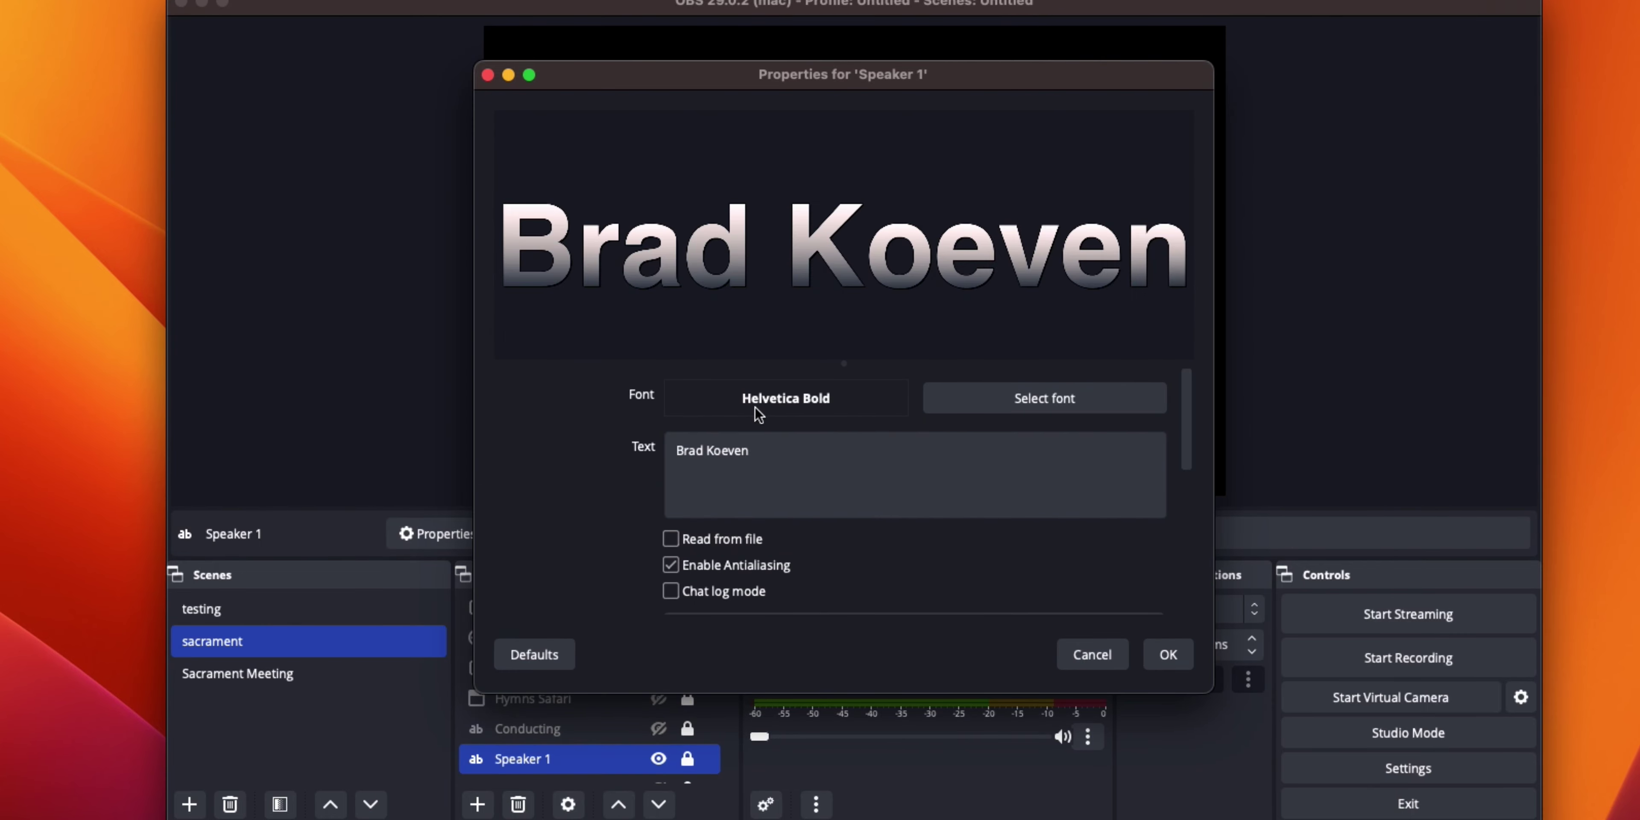
left_click(994, 397)
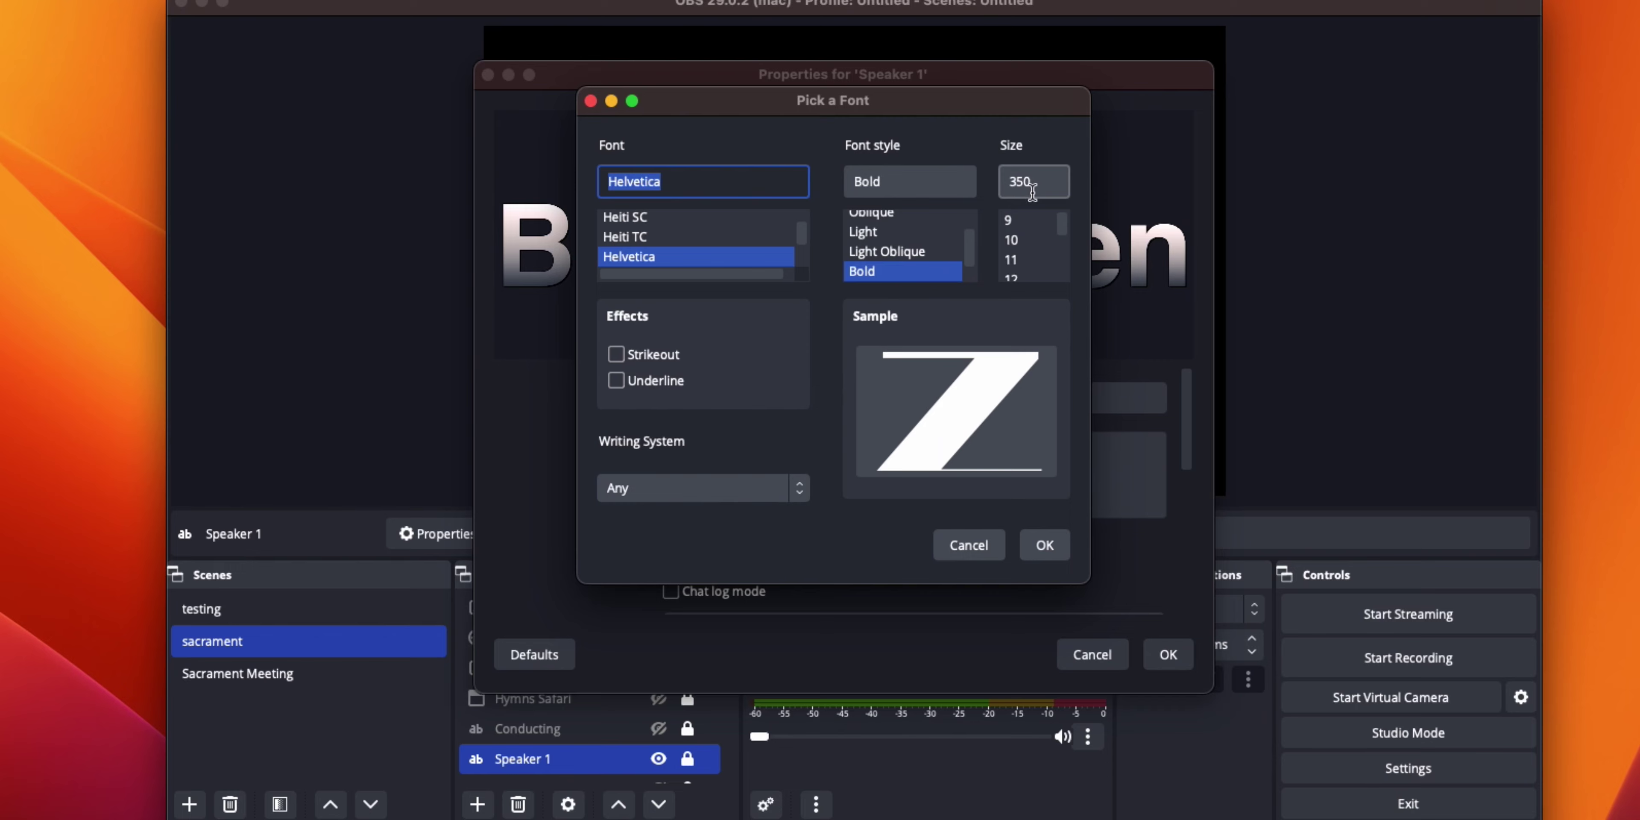
left_click(1035, 552)
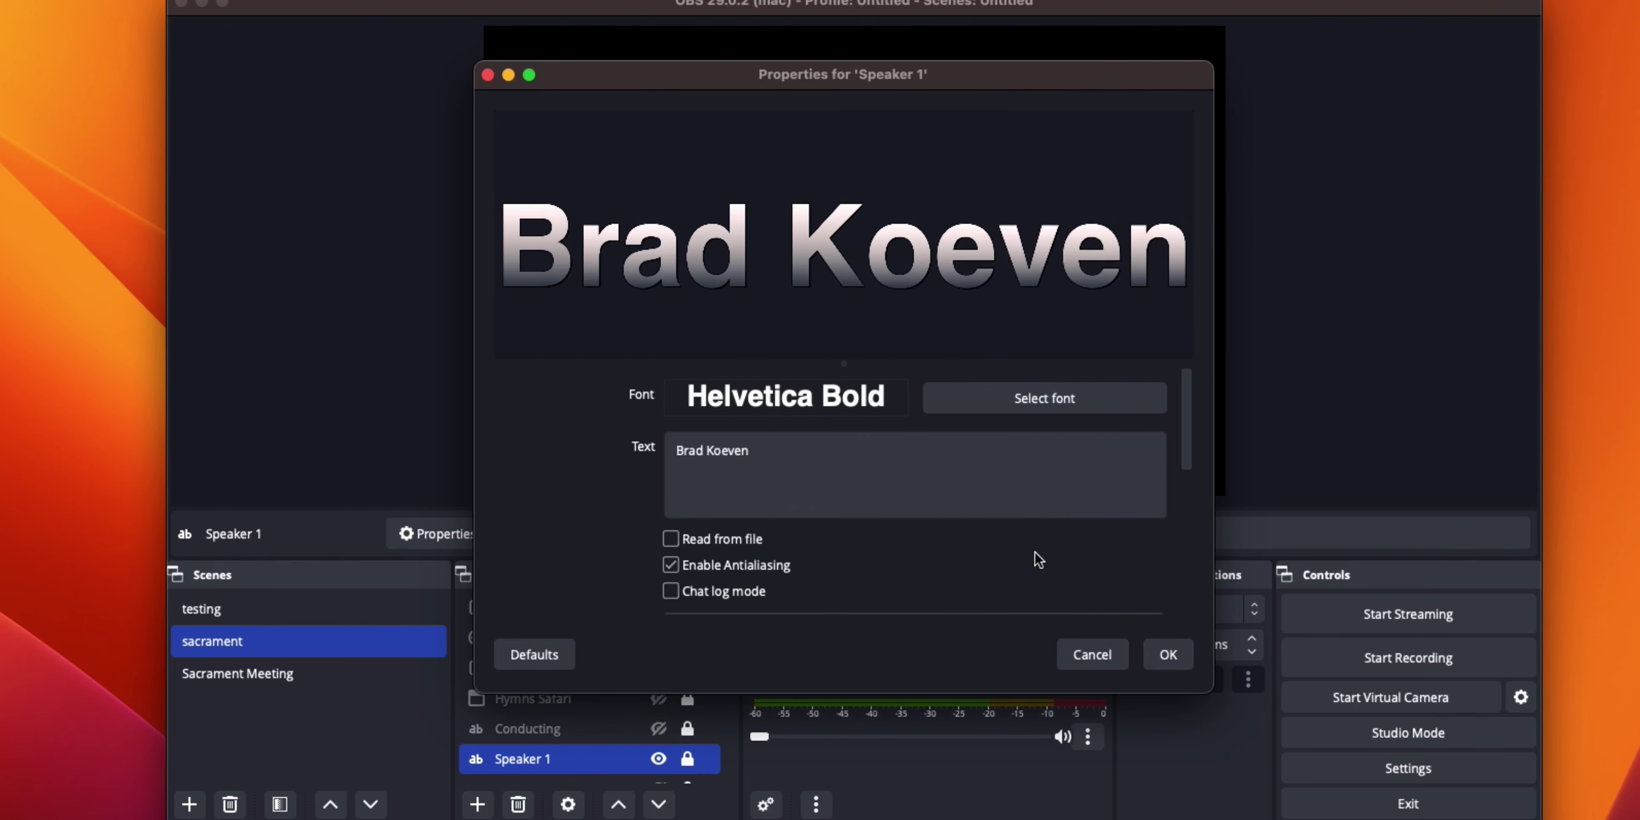
left_click(1168, 652)
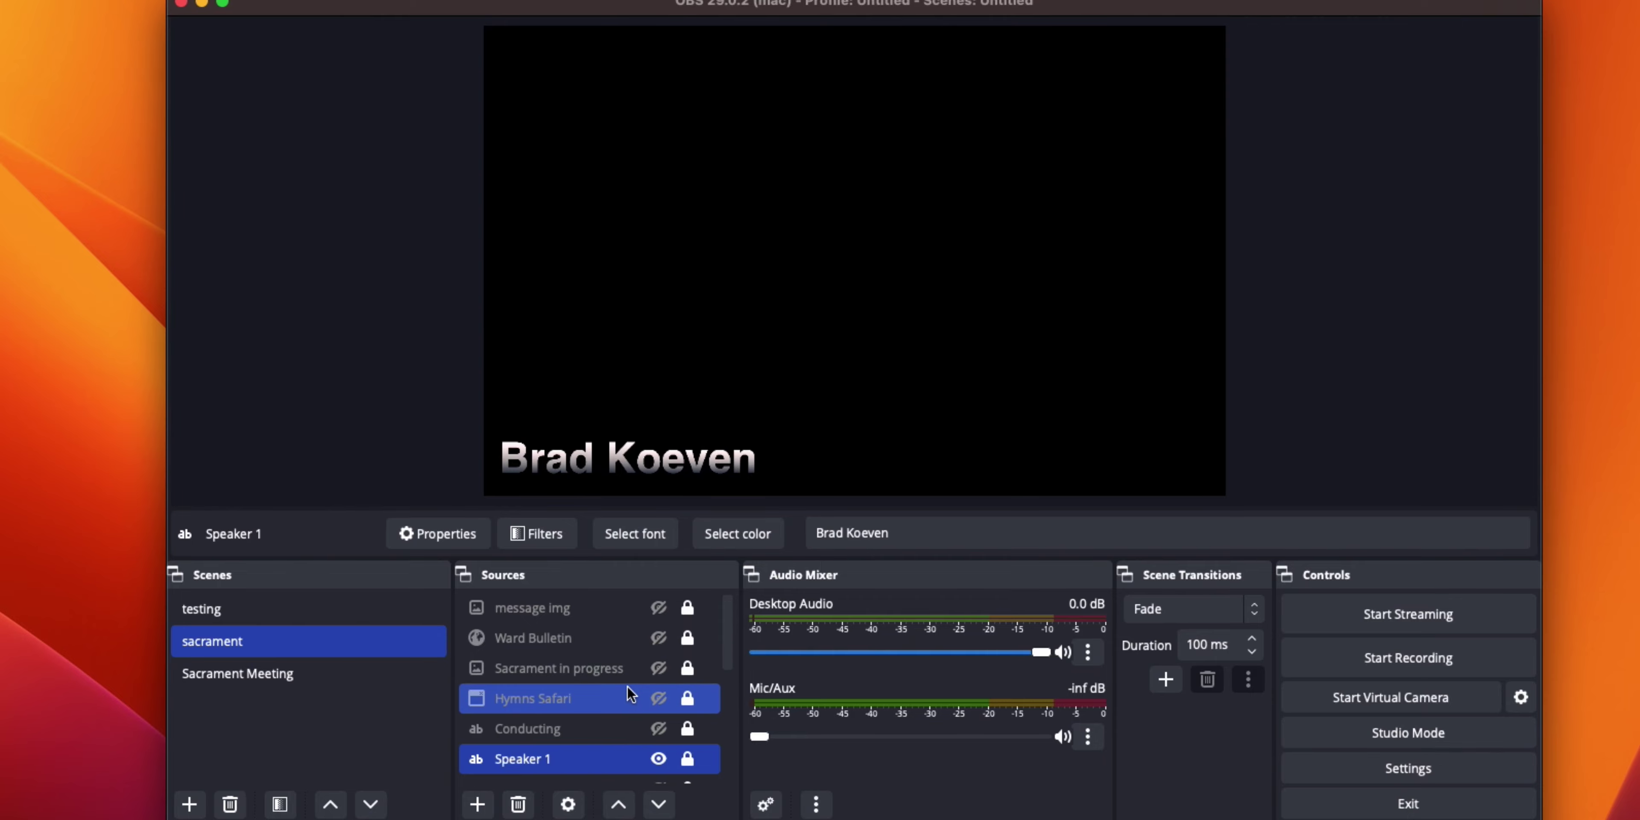
Add a new FreeType 2 text source named Speaker Two to the Sacrament Meeting scene
left_click(307, 669)
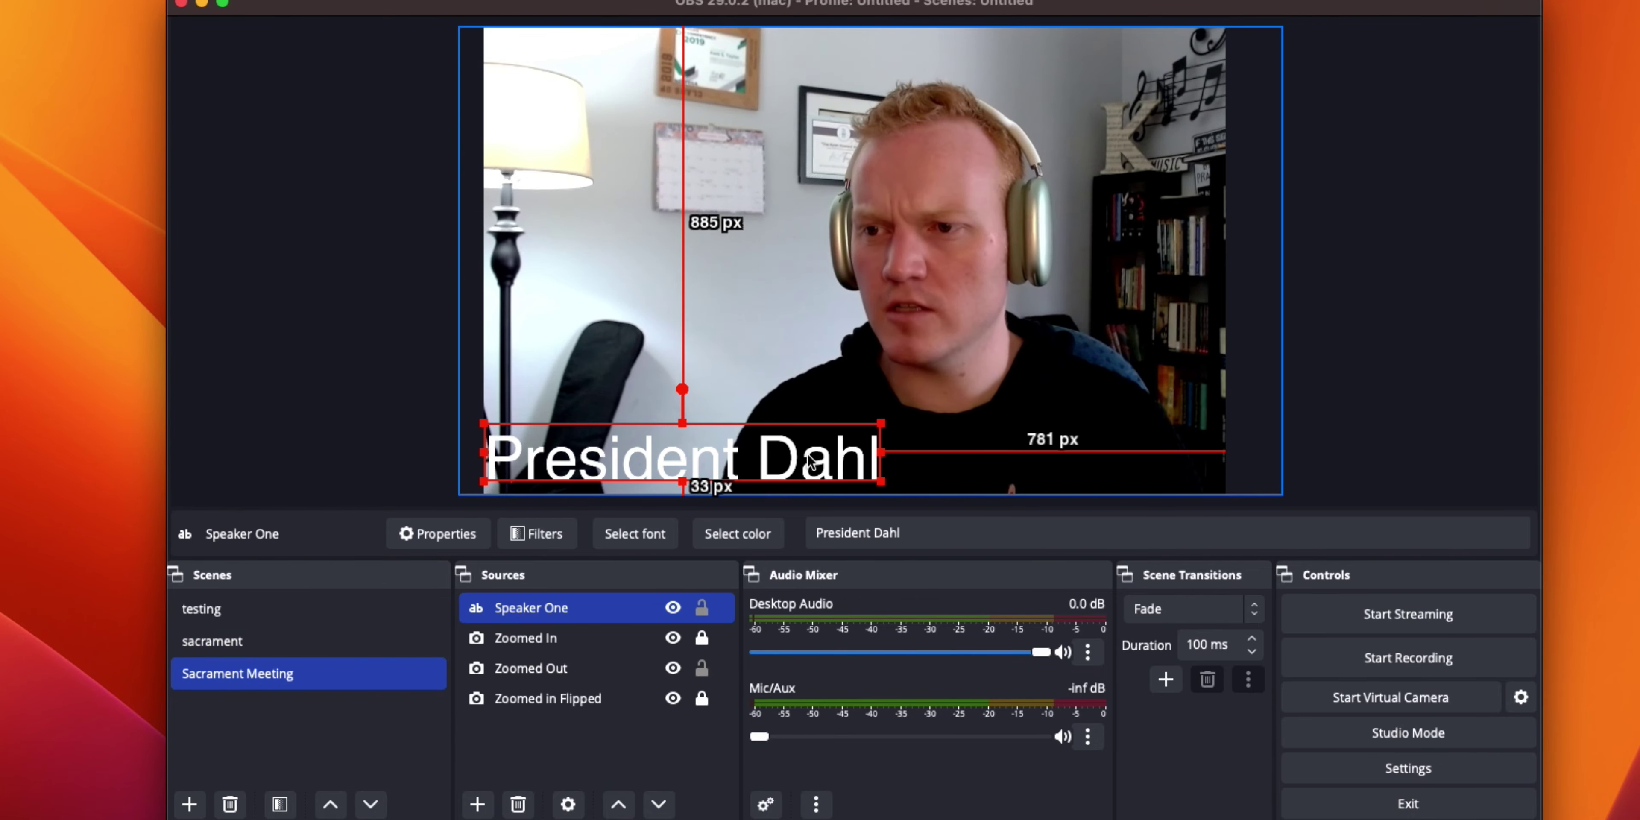
left_click(801, 407)
left_click(603, 610, "super")
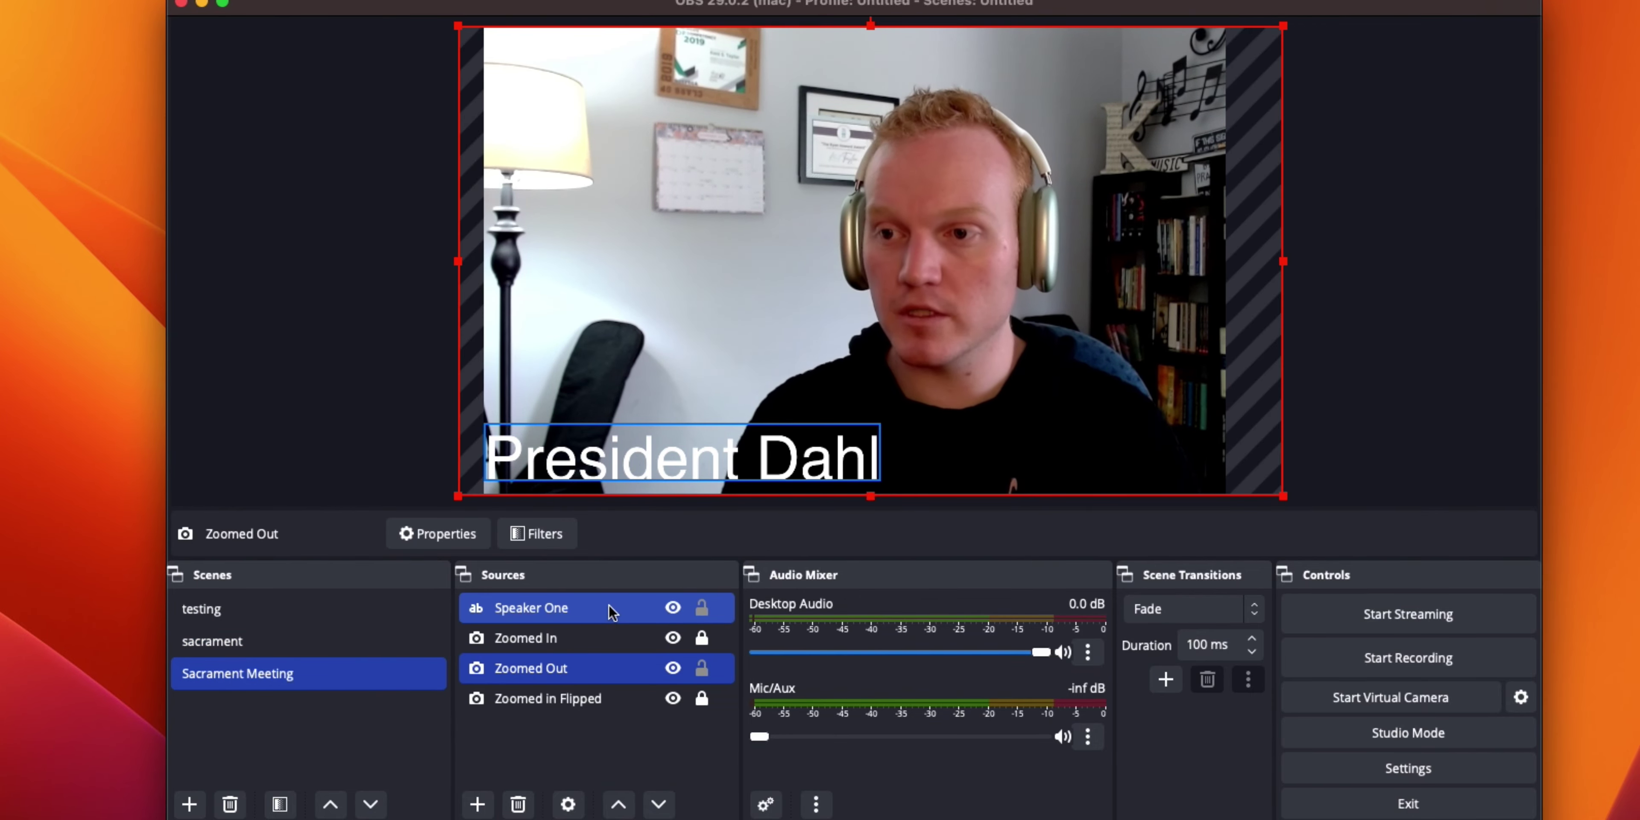
left_click(477, 804)
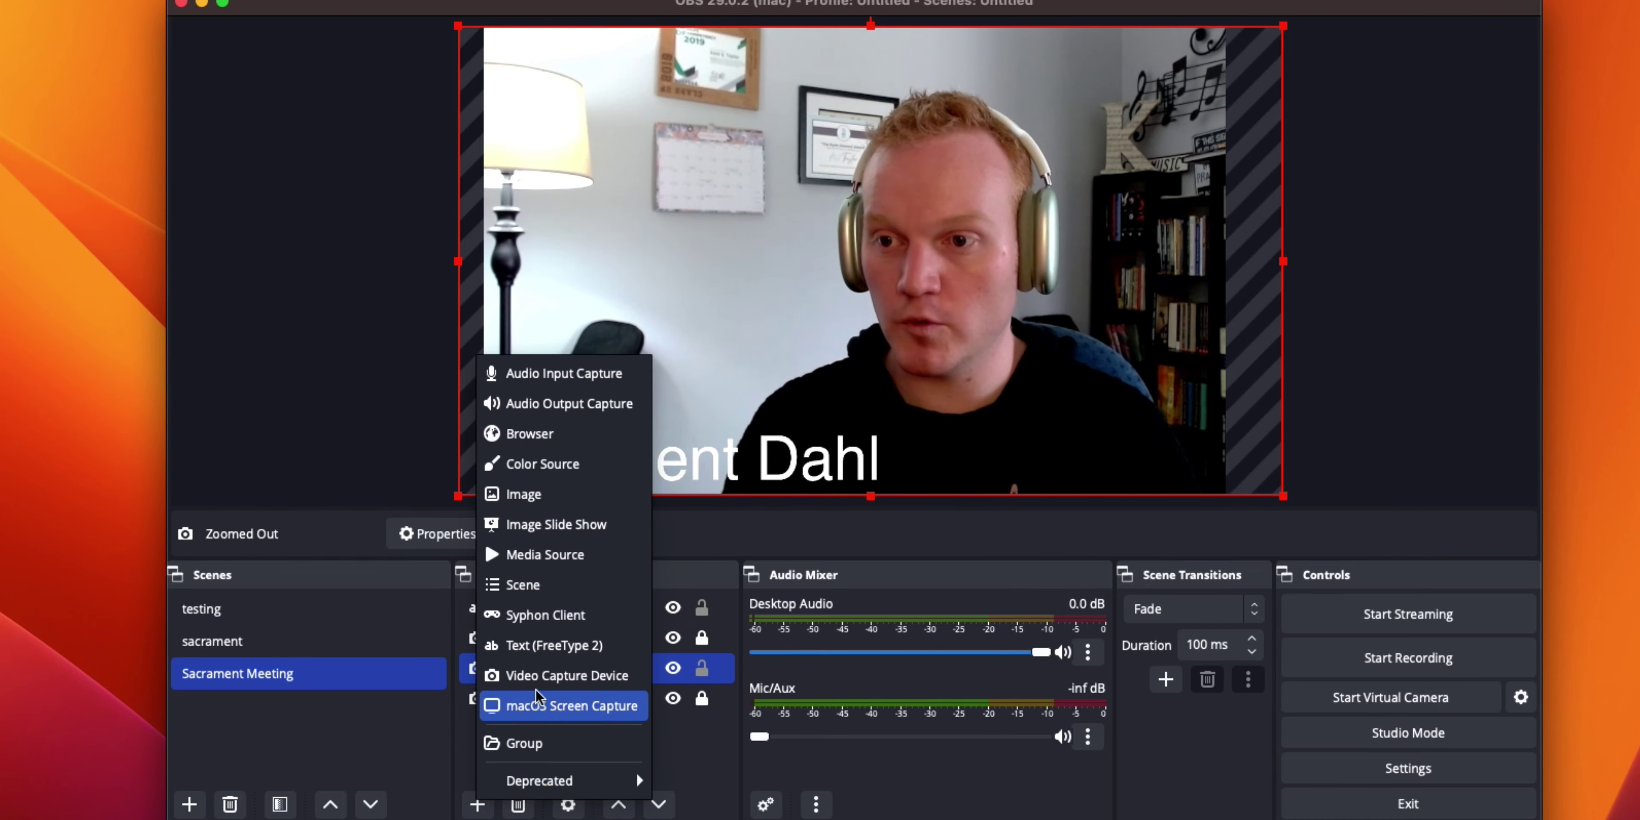
left_click(535, 645)
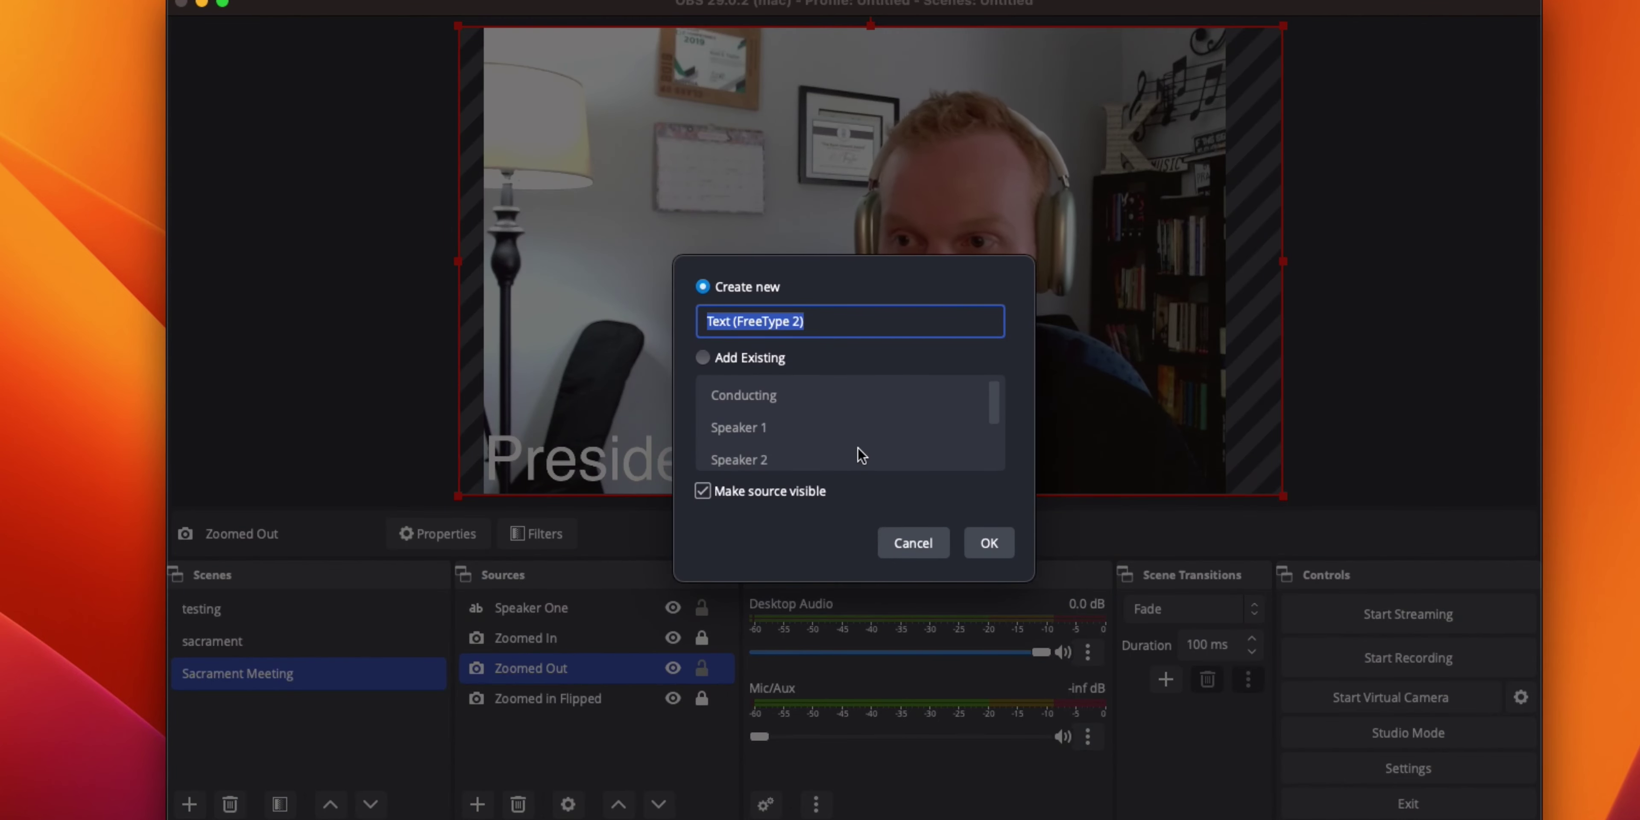
type("Speaker Two")
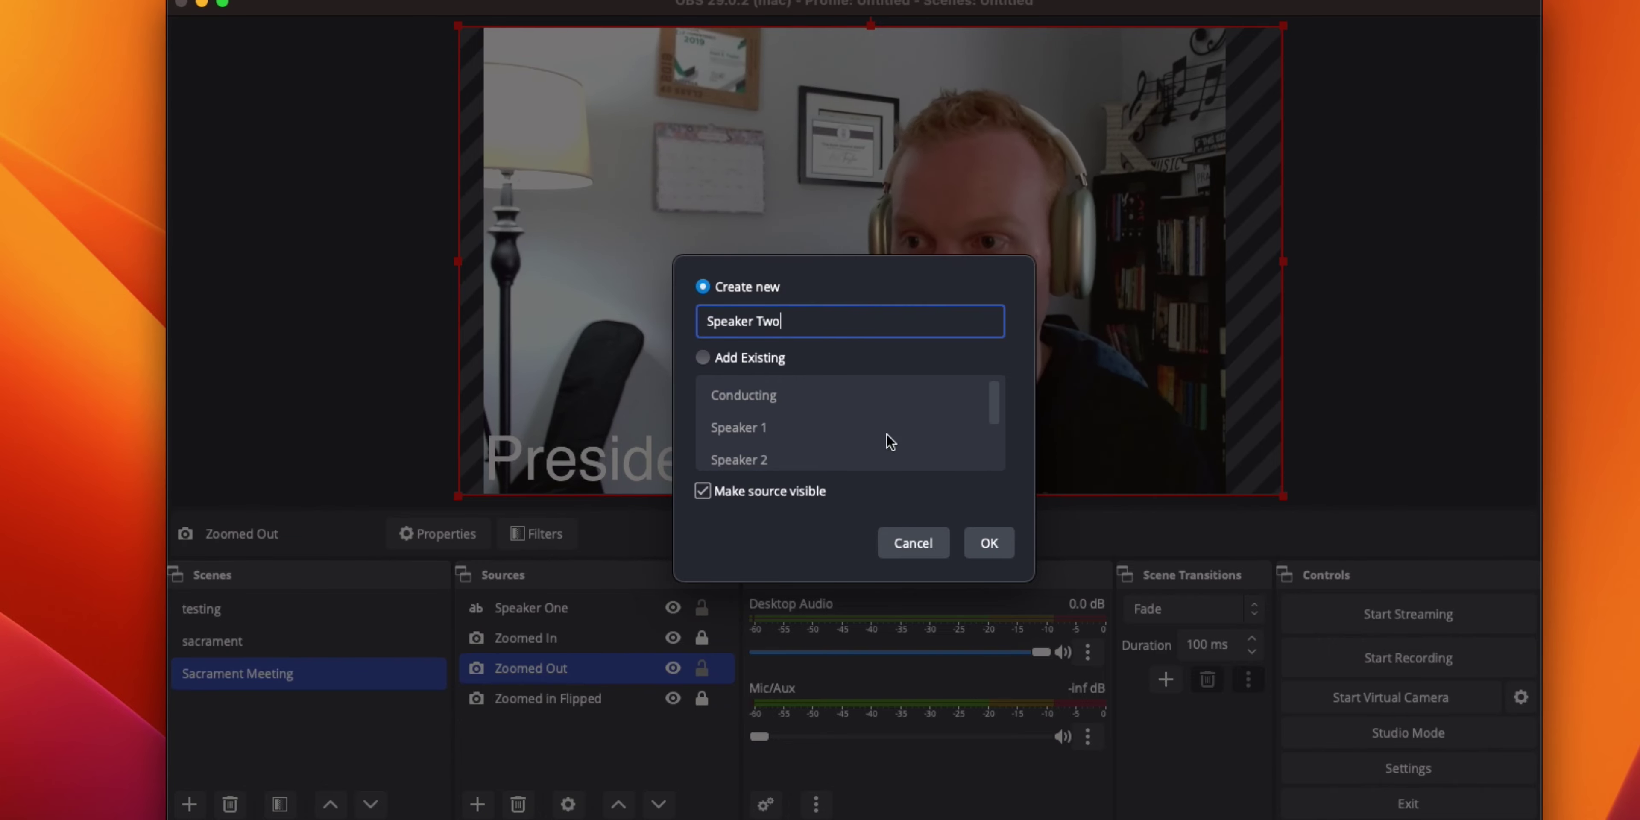
left_click(990, 535)
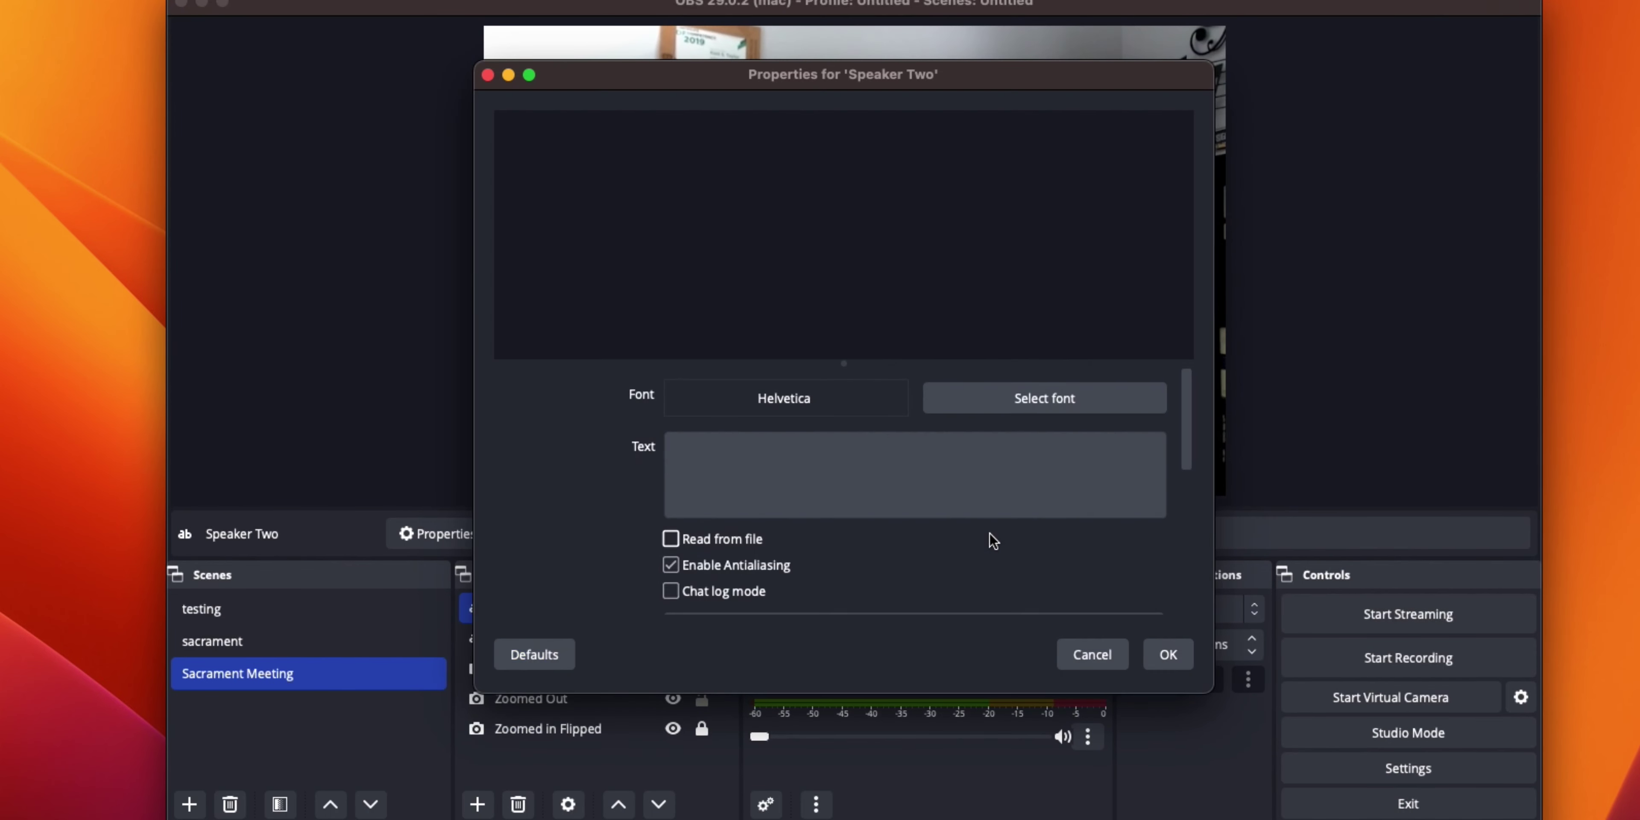
Fill in the second speaker's name as the text of the Speaker Two source
left_click(1012, 506)
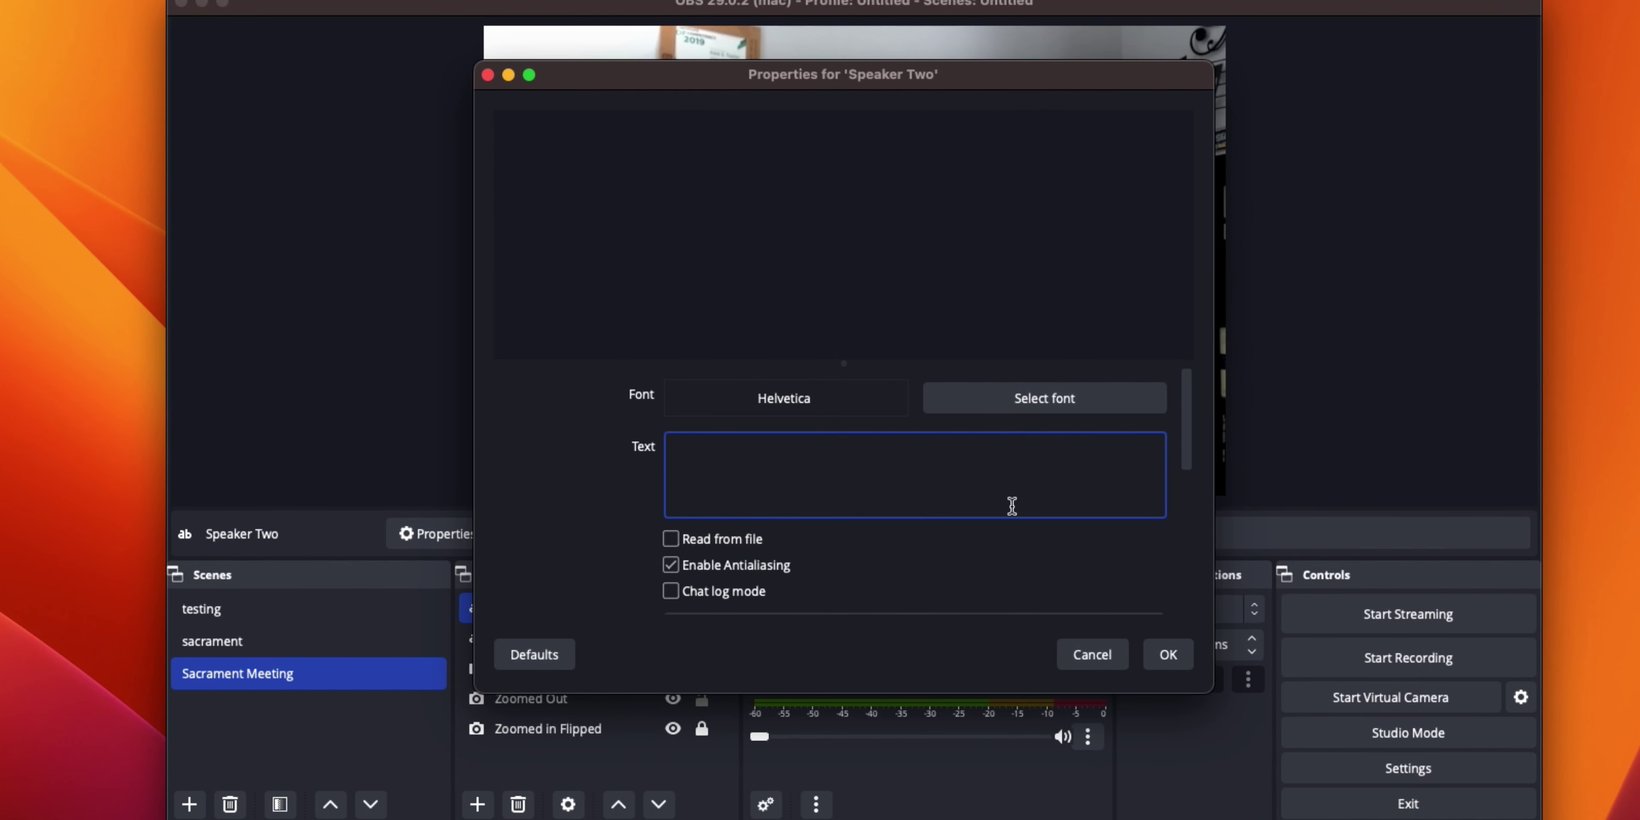
type("Brother Taylor")
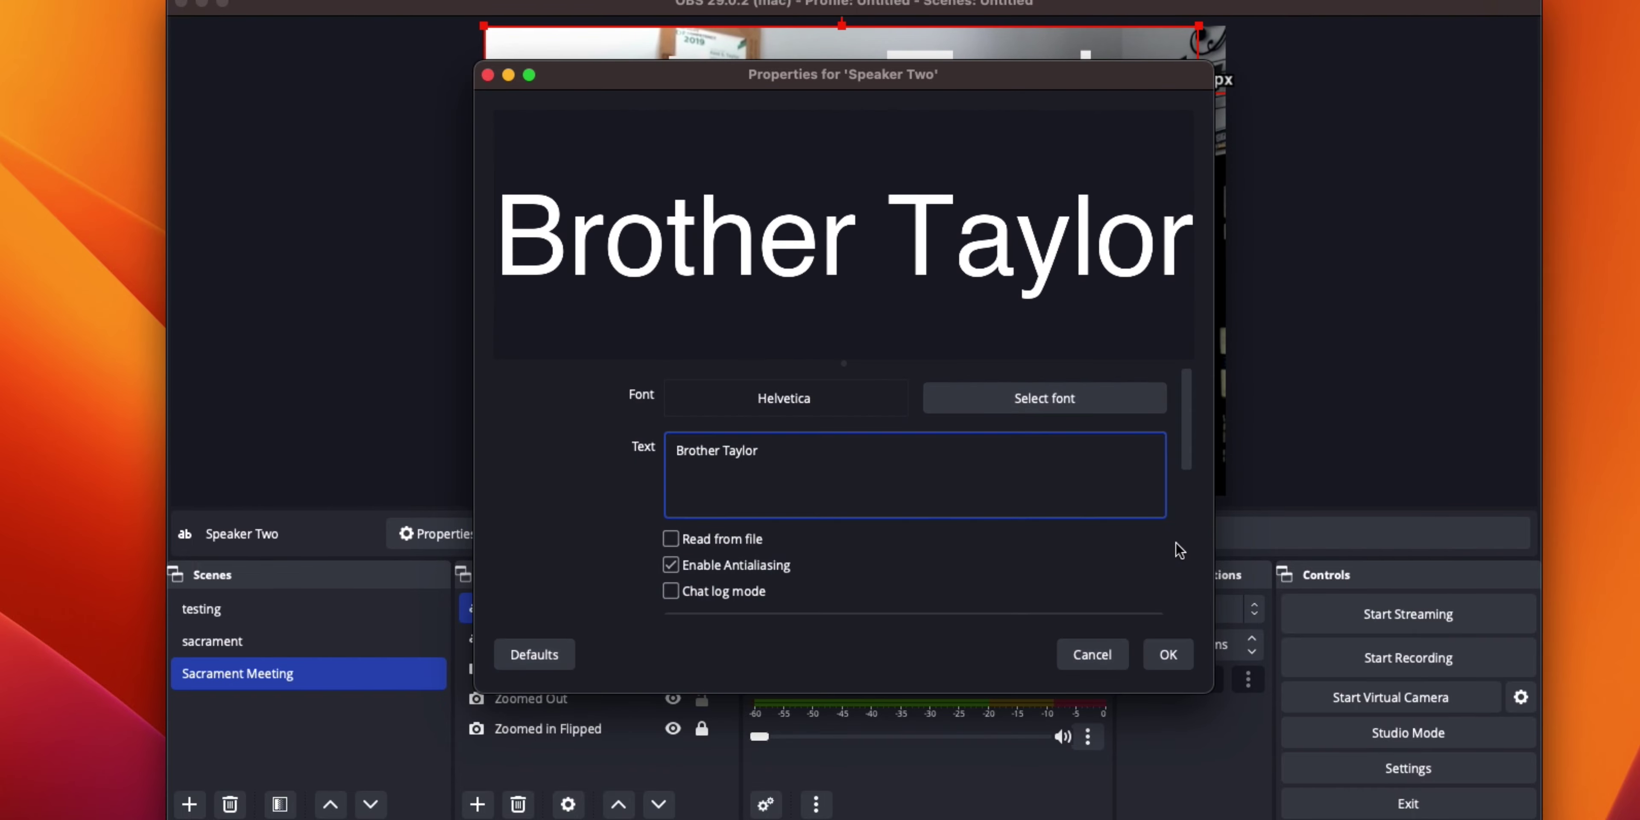
left_click(1168, 654)
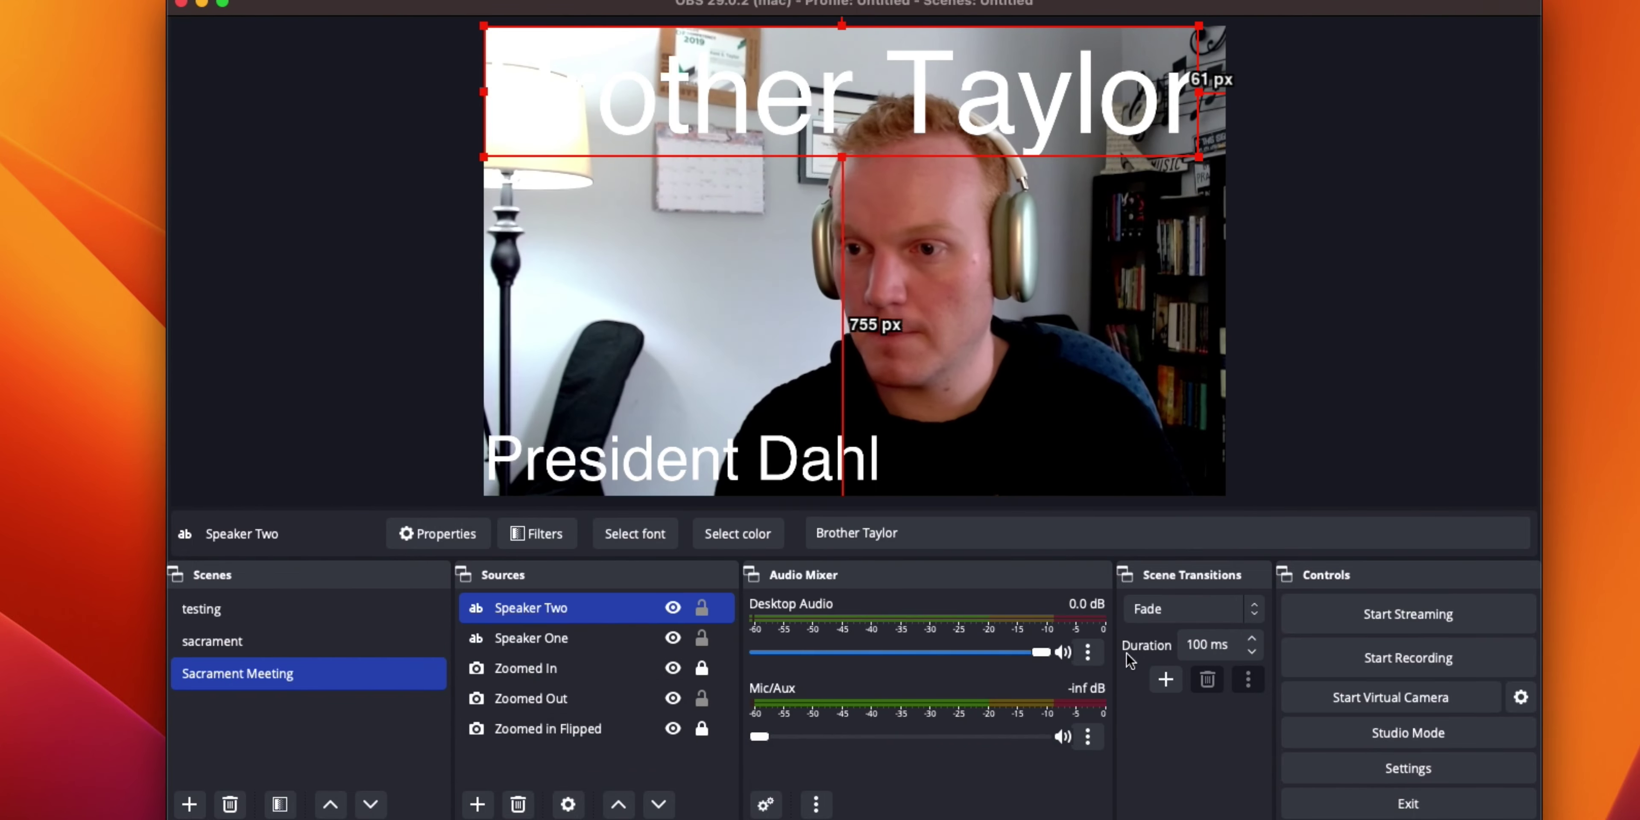
Order Speaker Two just below Speaker One, then shrink its text and place it over the Speaker One text in the frame's lower left corner
left_click_drag(608, 620, 617, 652)
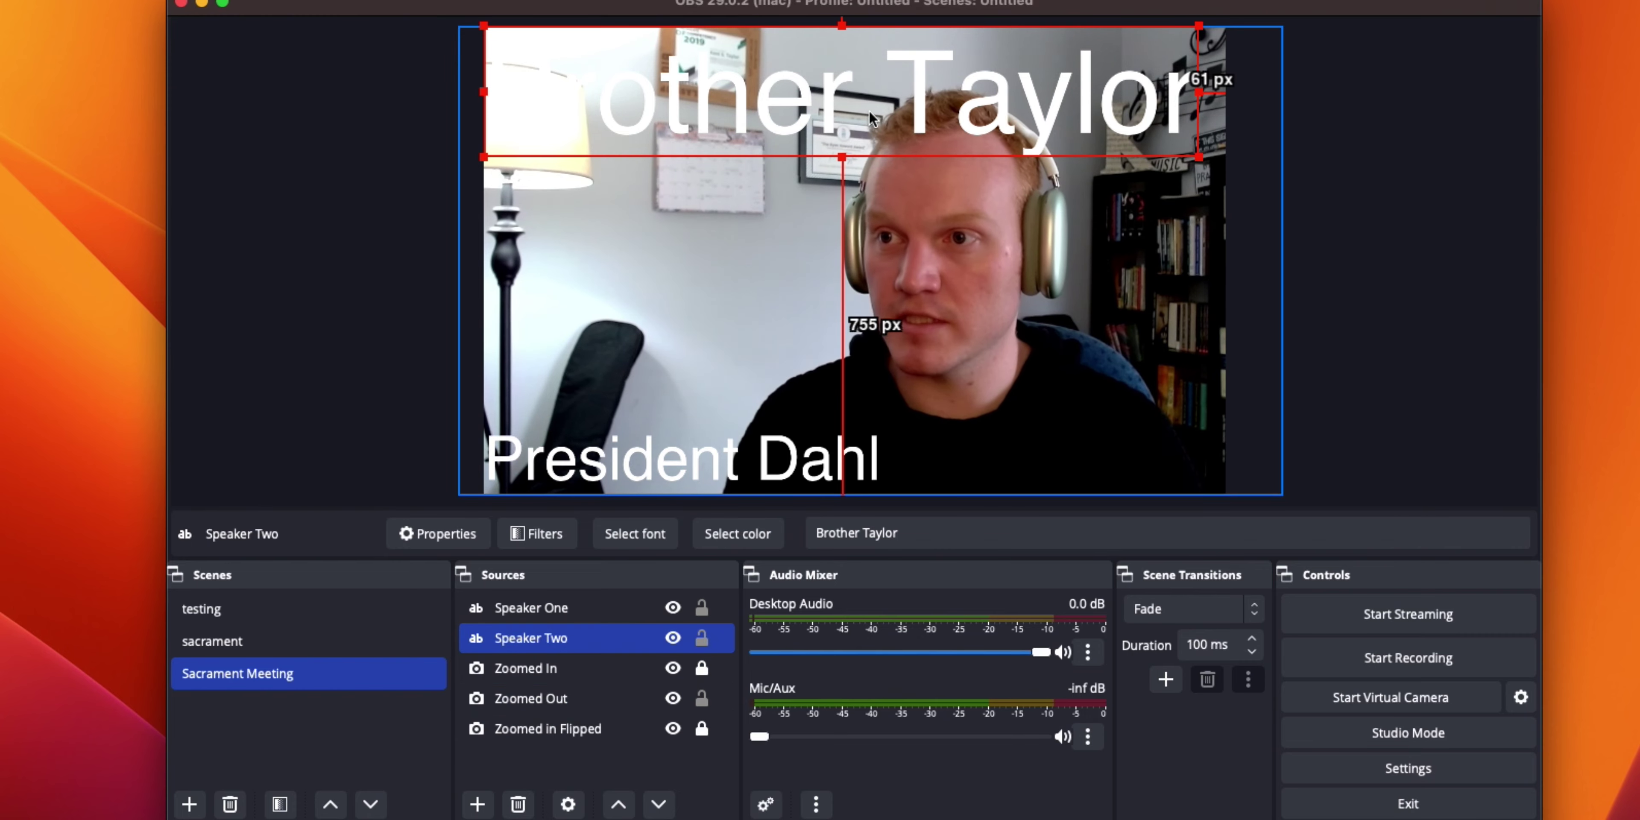
left_click_drag(1195, 99, 1063, 96)
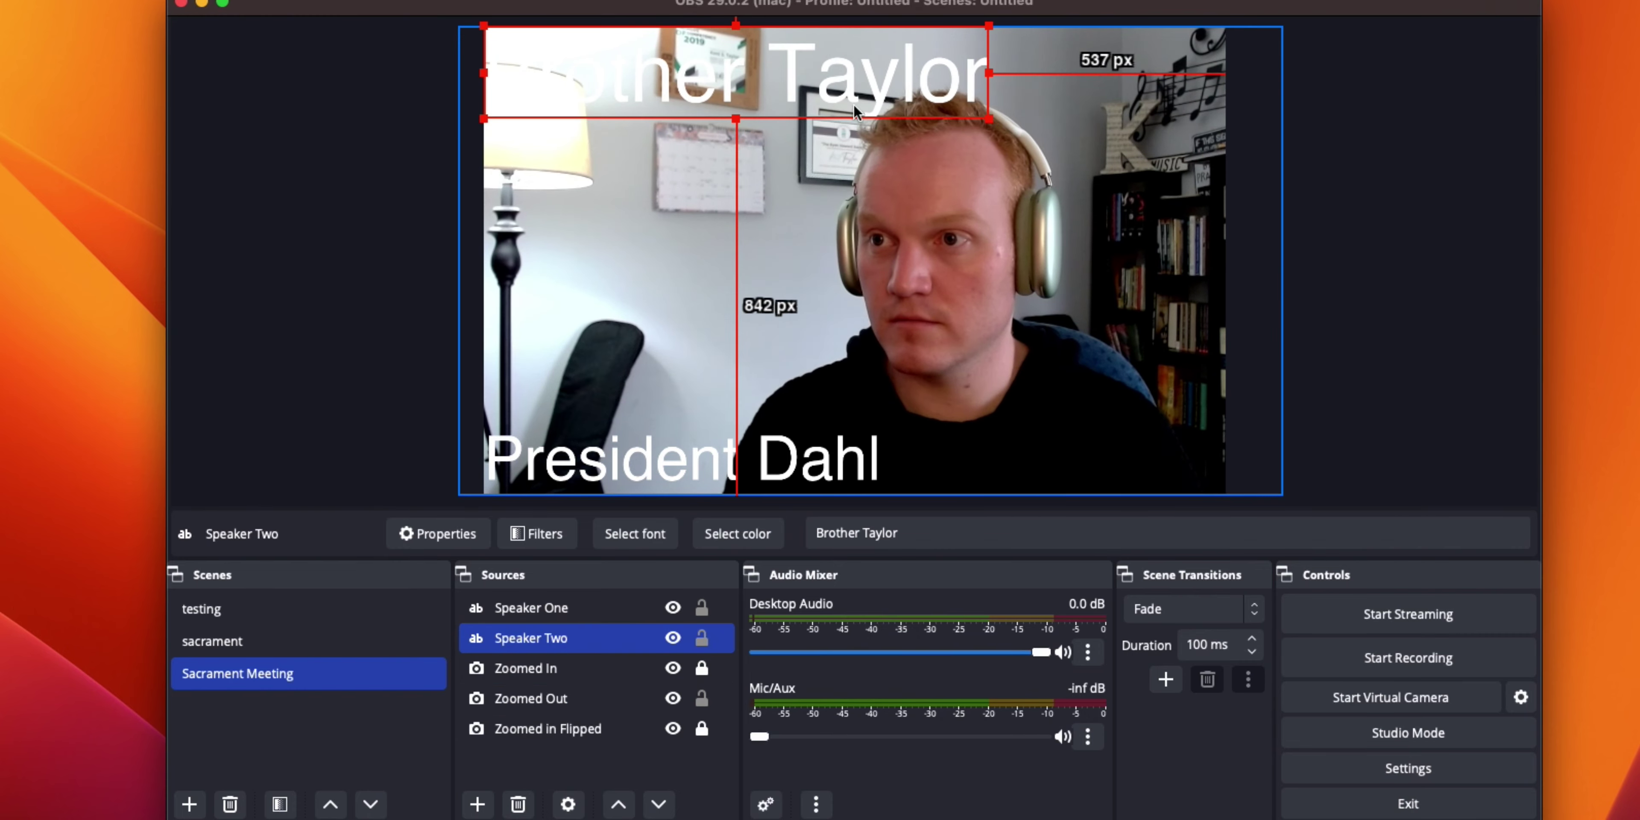
left_click_drag(853, 104, 831, 403)
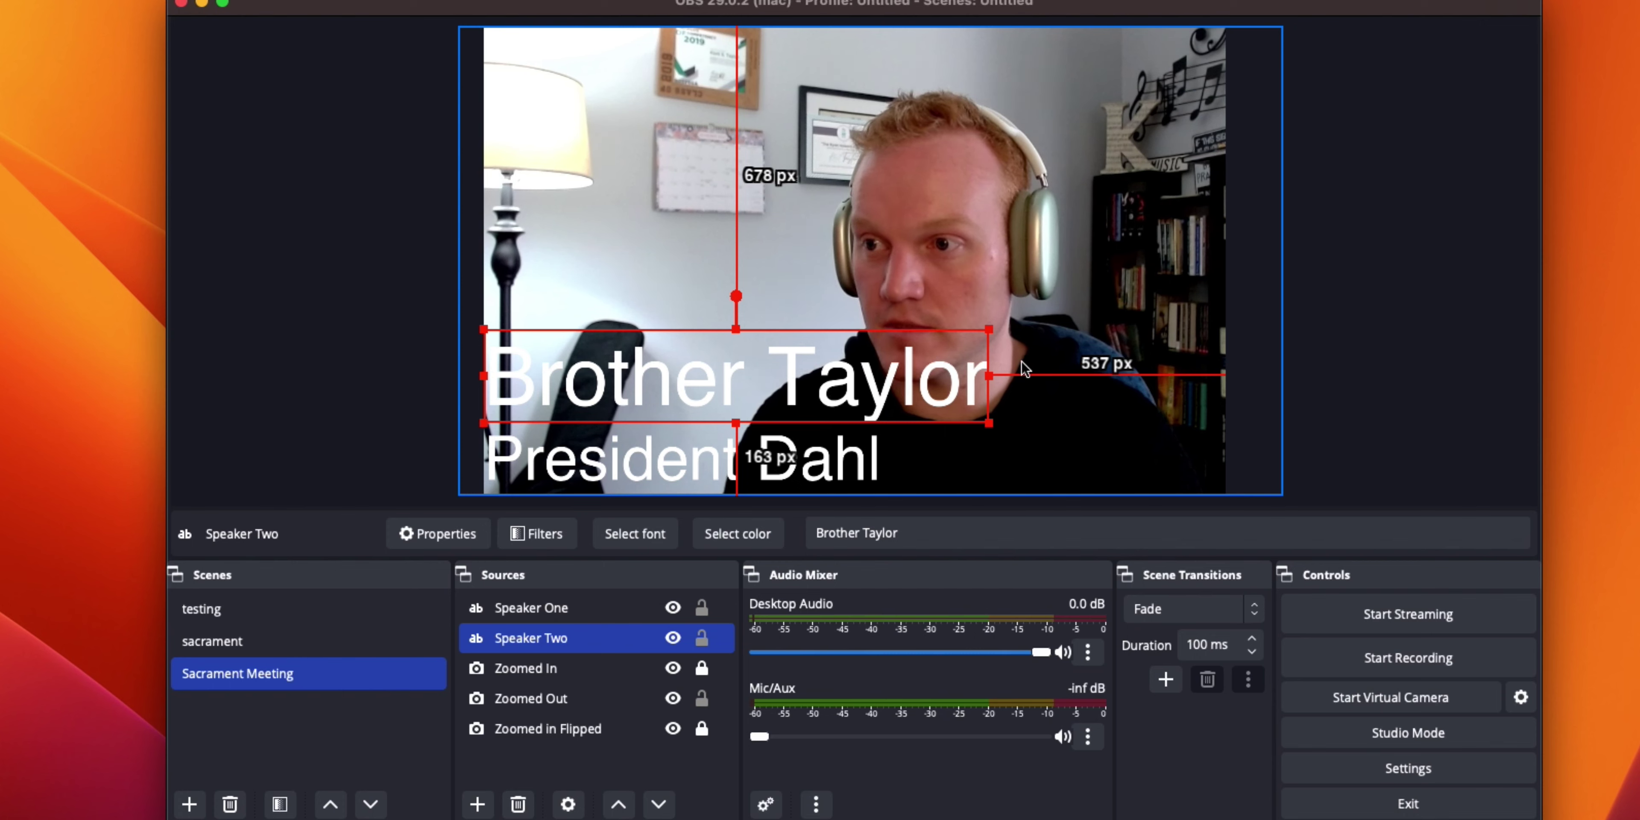
left_click_drag(988, 374, 835, 453)
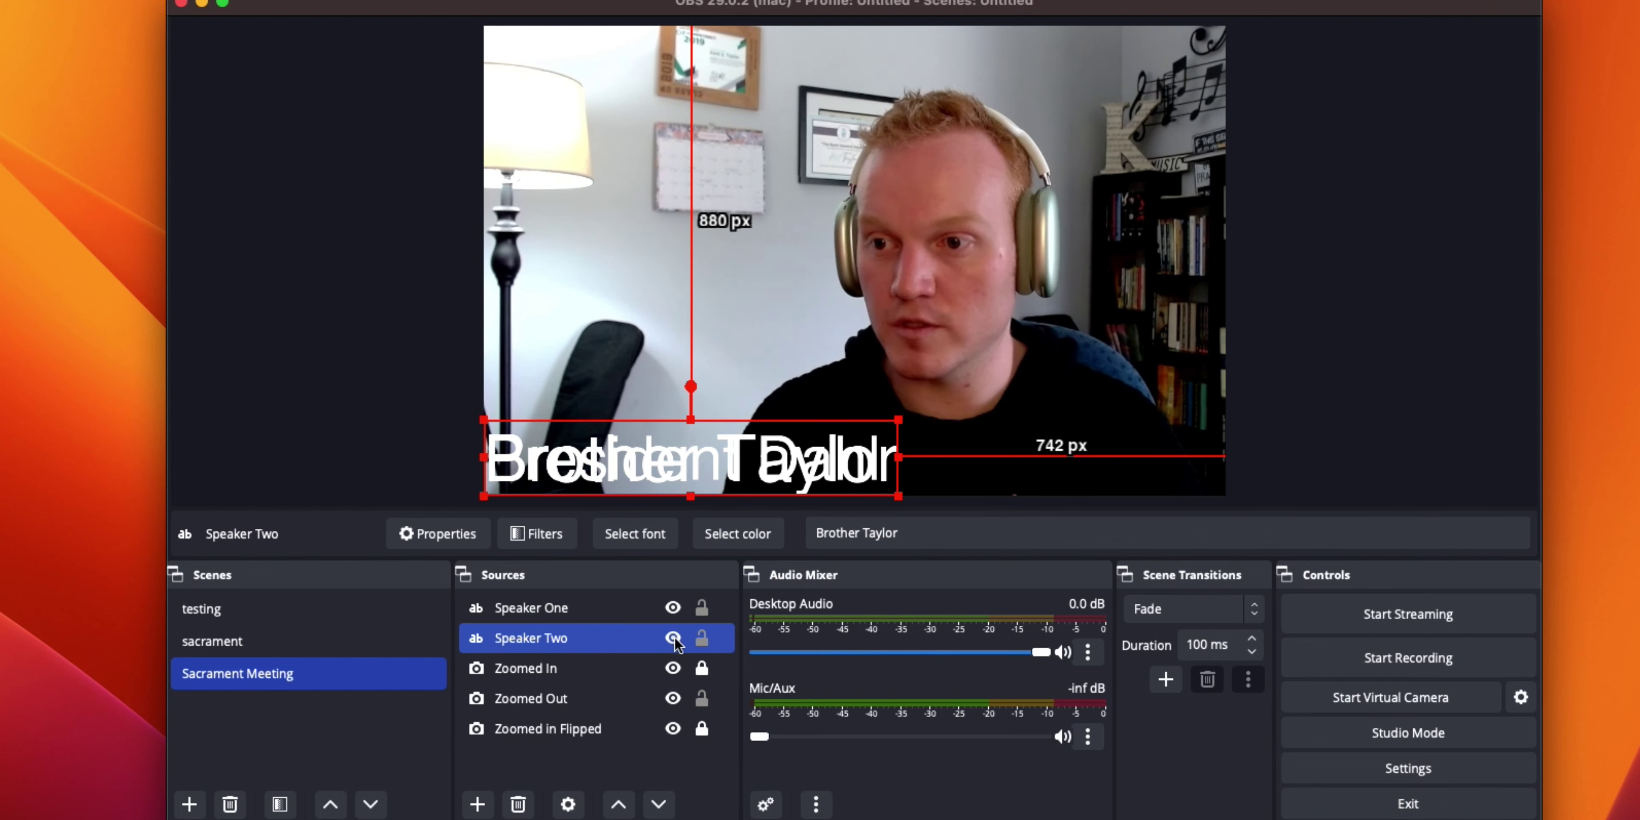
Lock the Speaker Two, Speaker One and Zoomed Out sources
left_click(701, 638)
left_click(701, 608)
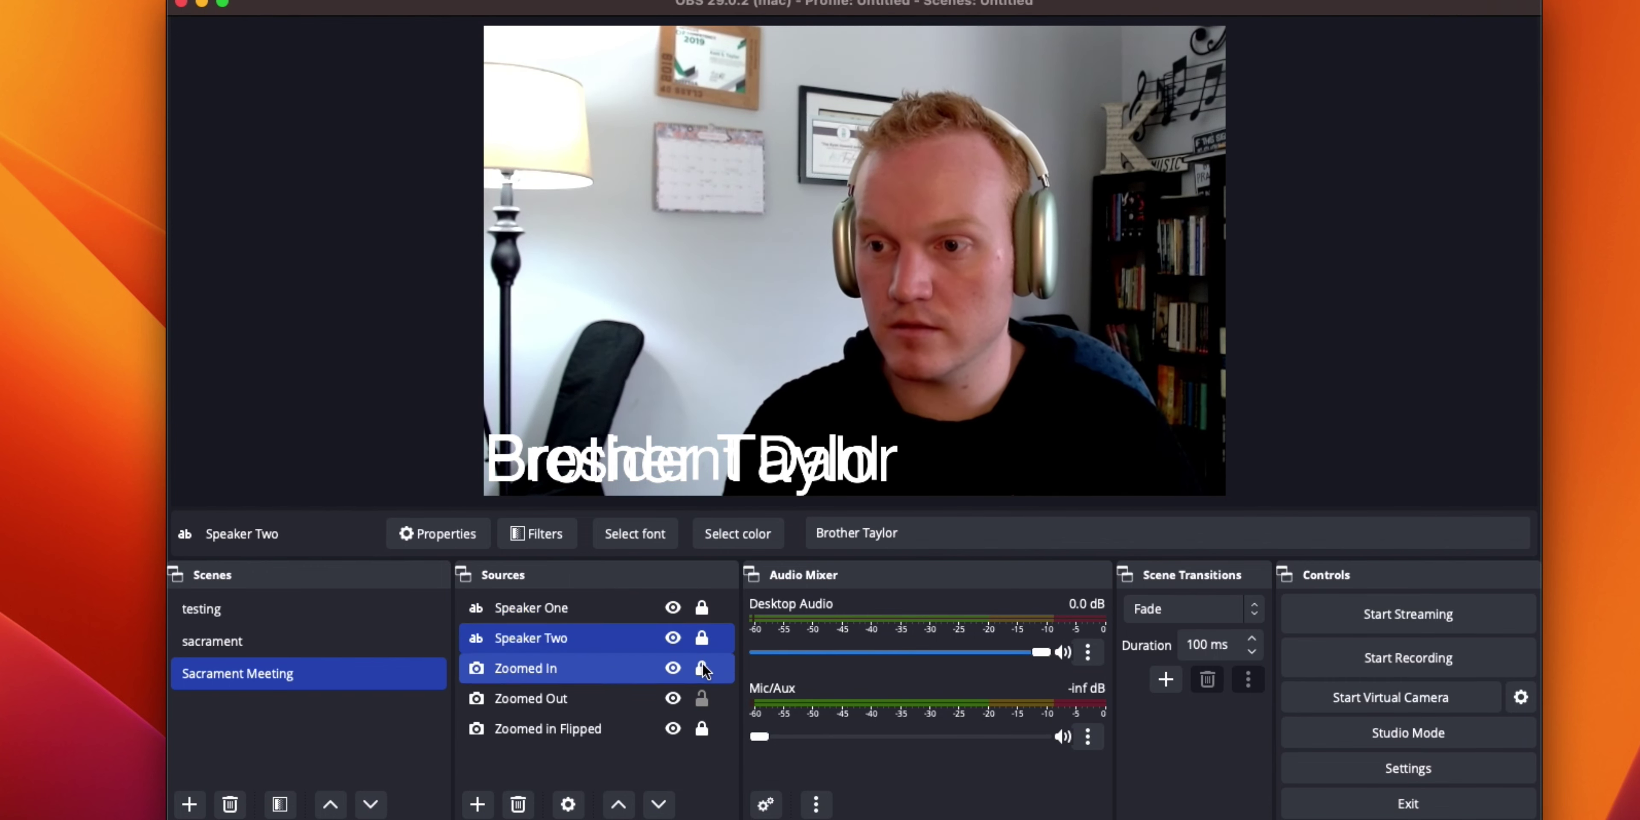
left_click(701, 698)
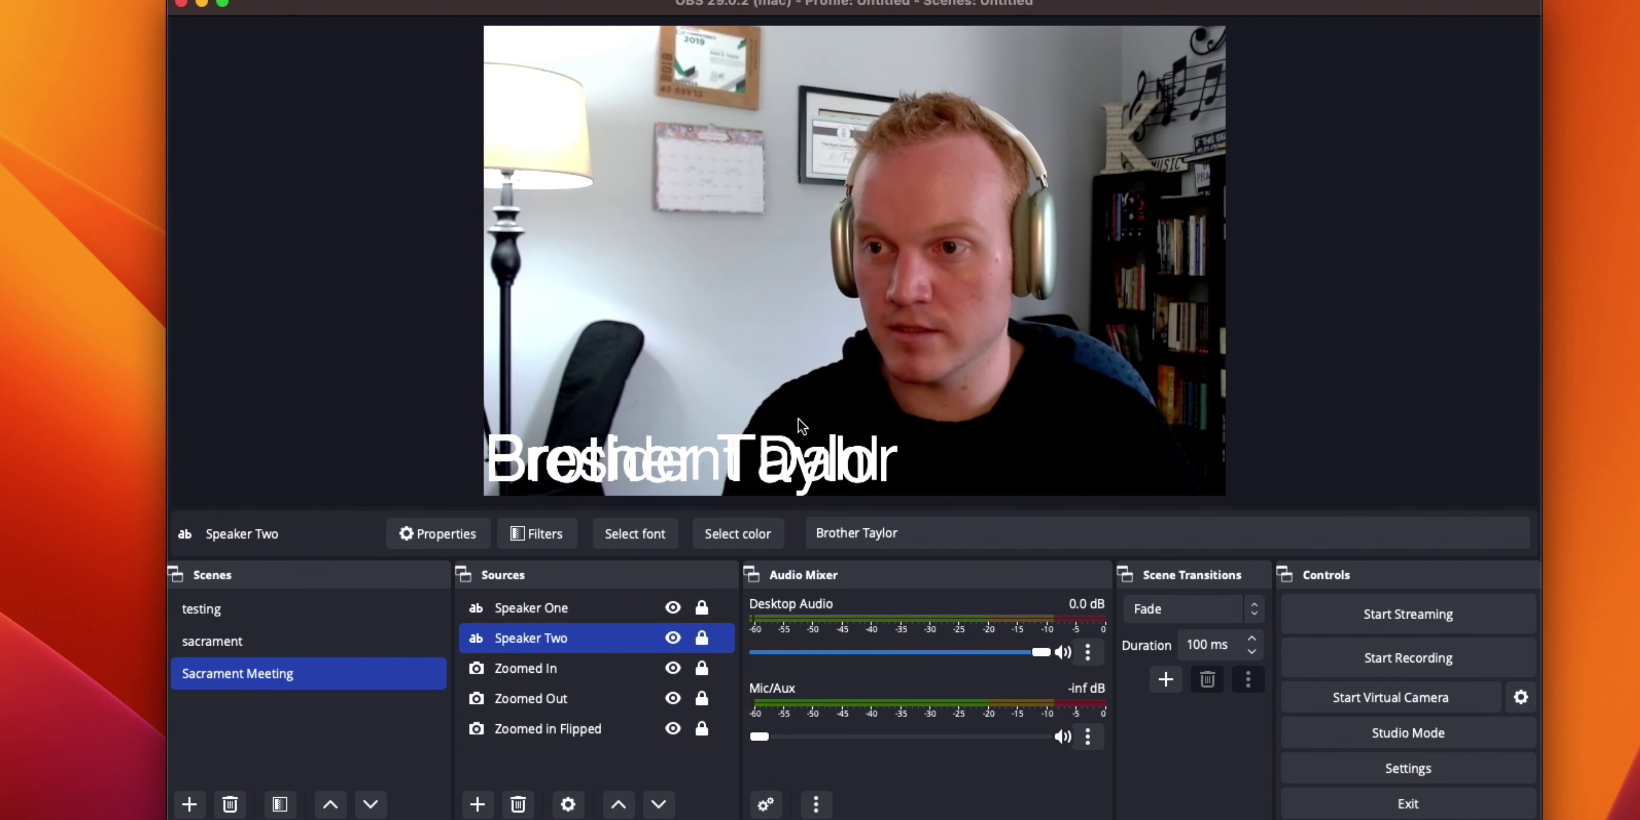
Hide the Speaker One text and the Zoomed In camera source
left_click(674, 609)
left_click(626, 700, "super")
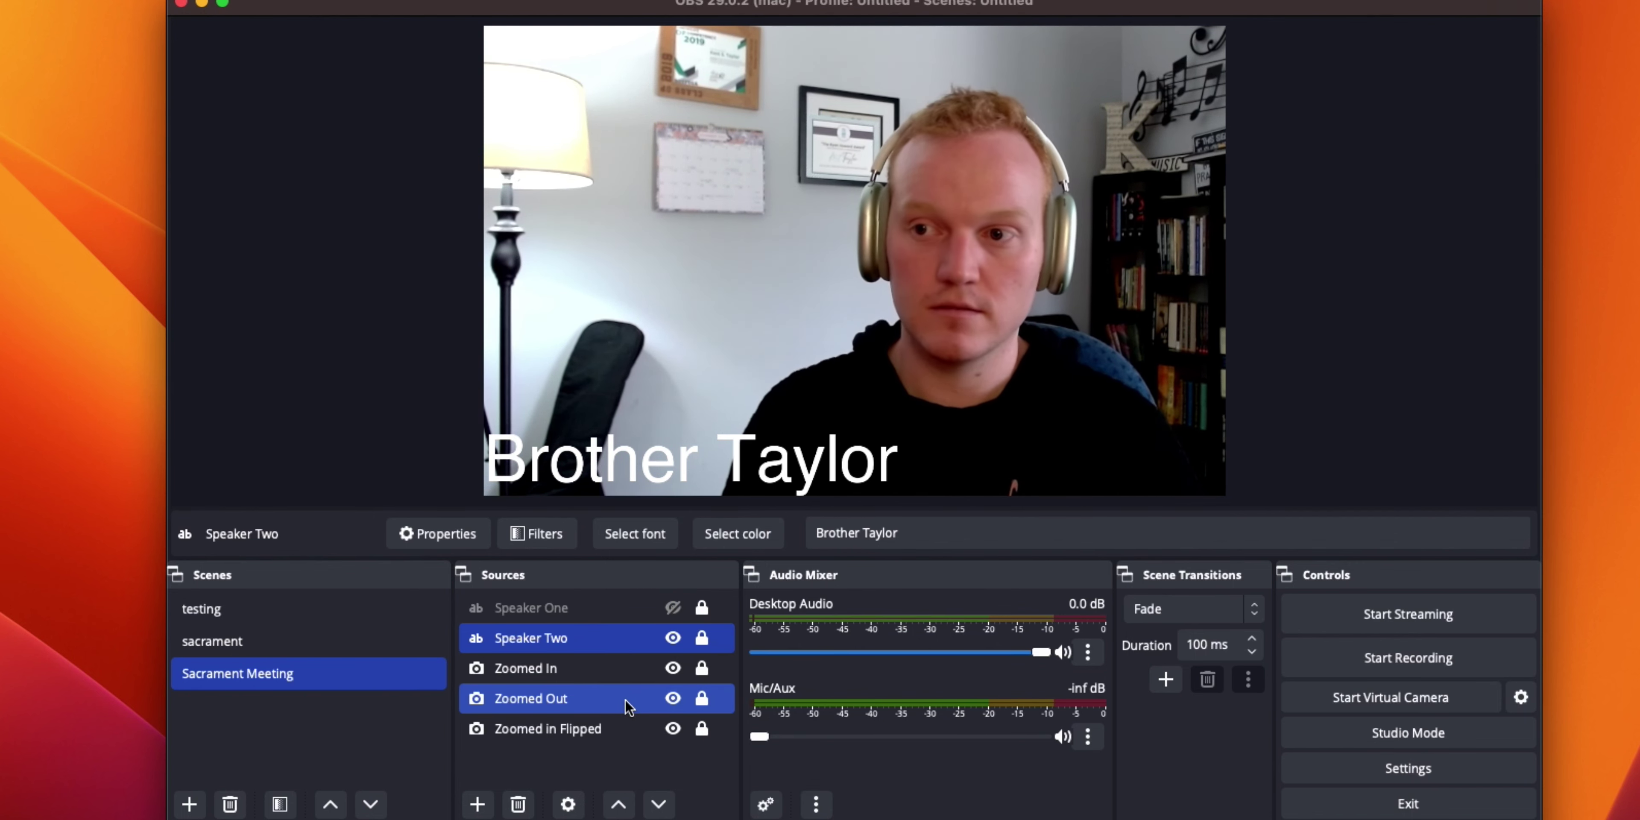
left_click(627, 700, "super")
left_click(573, 668, "super")
left_click(673, 668)
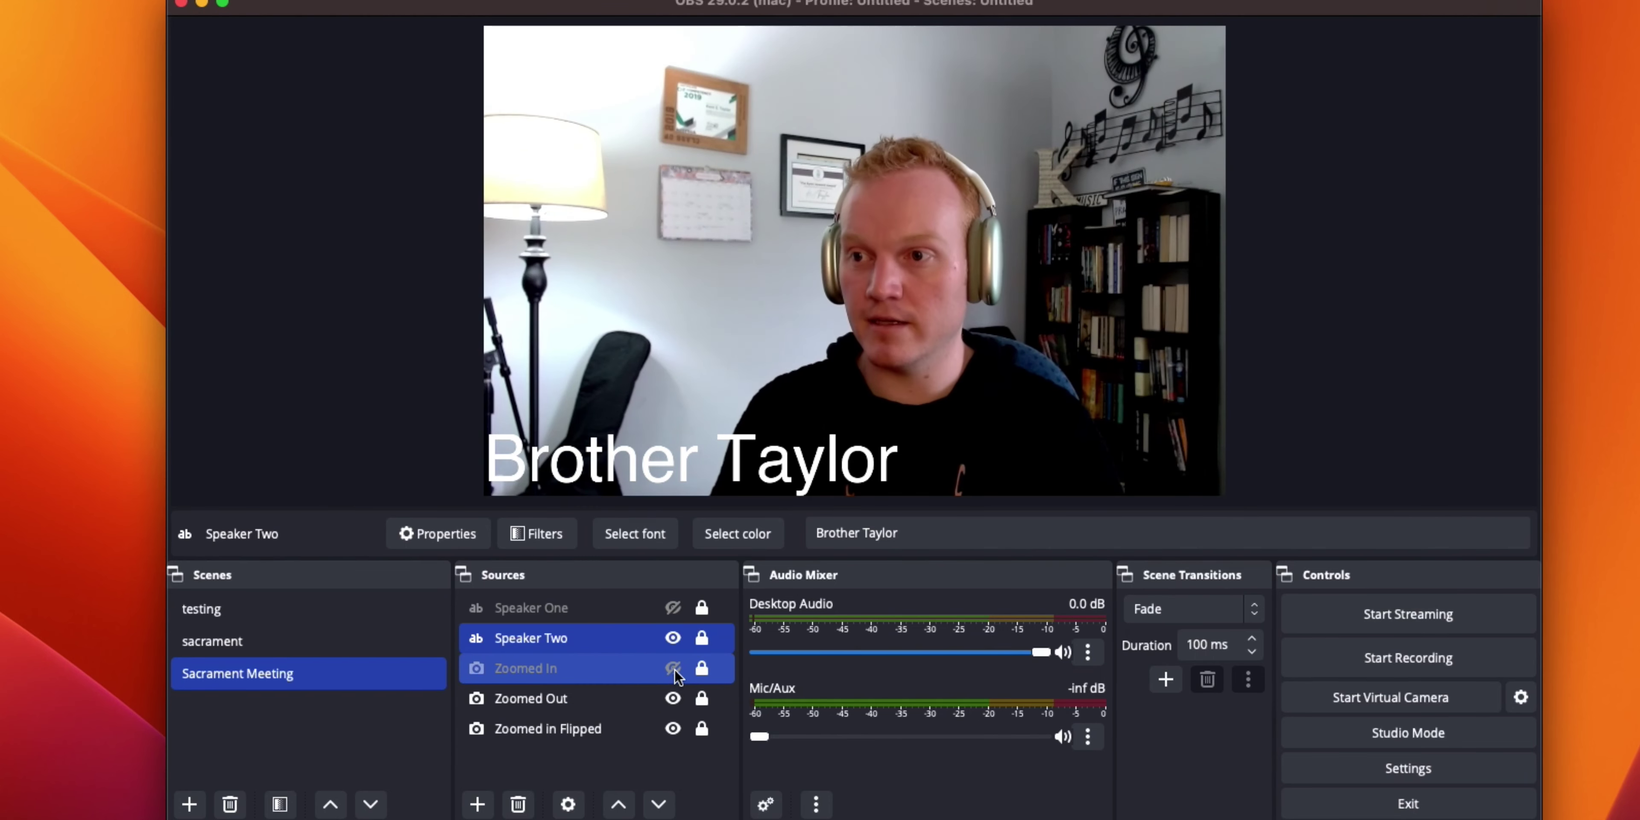
Toggle Zoomed in Flipped off and back on, and hide Zoomed Out so the flipped camera framing shows
left_click(574, 668, "super")
left_click(573, 729, "super")
left_click(674, 729)
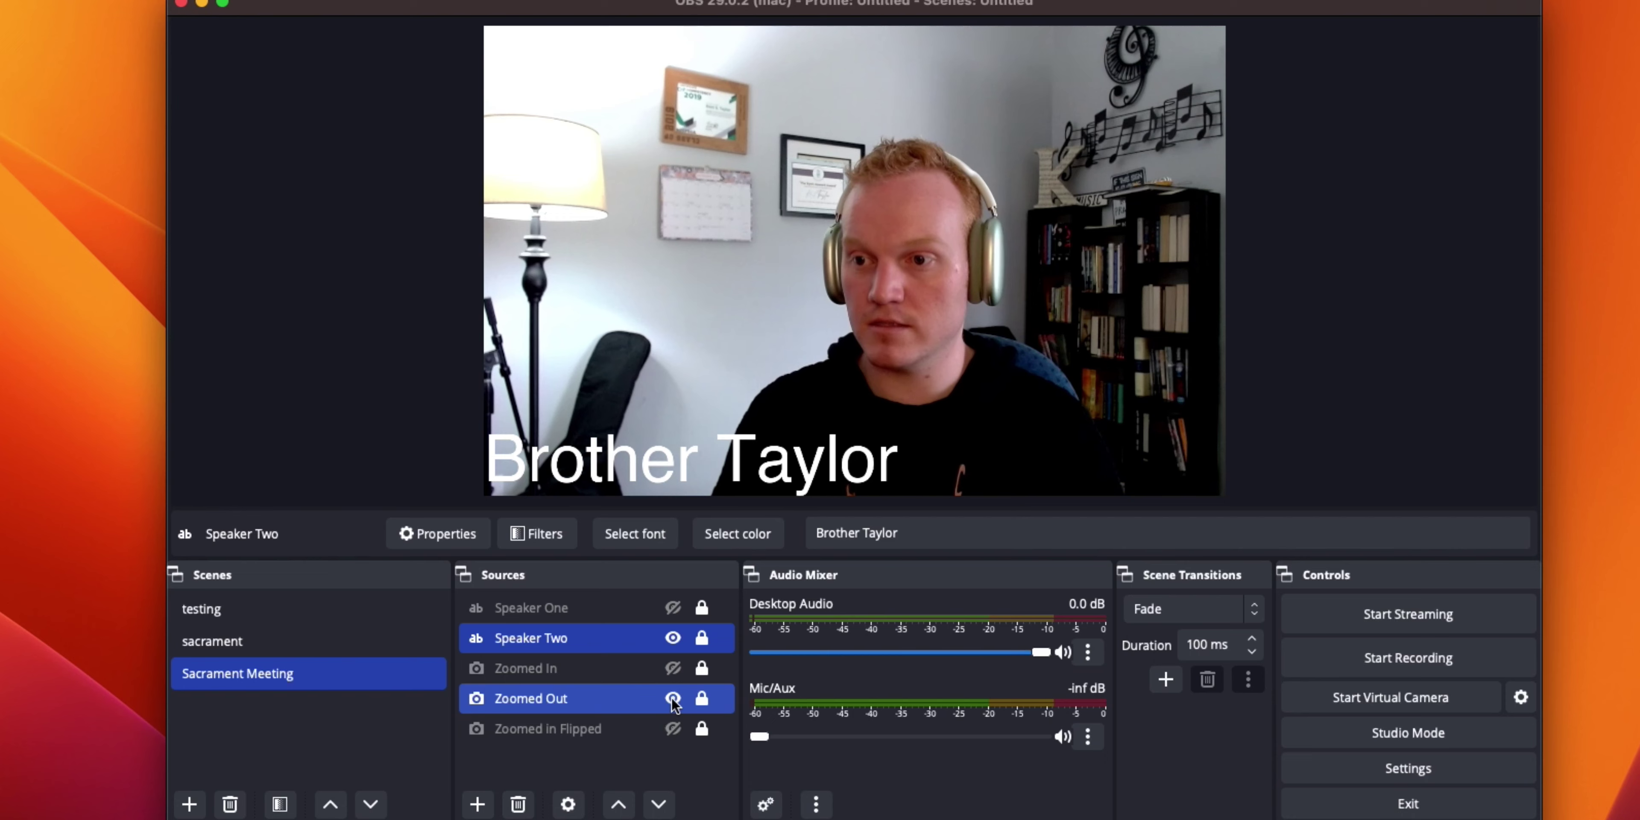
left_click(674, 729)
left_click(643, 729, "super")
left_click(643, 698, "super")
left_click(673, 699)
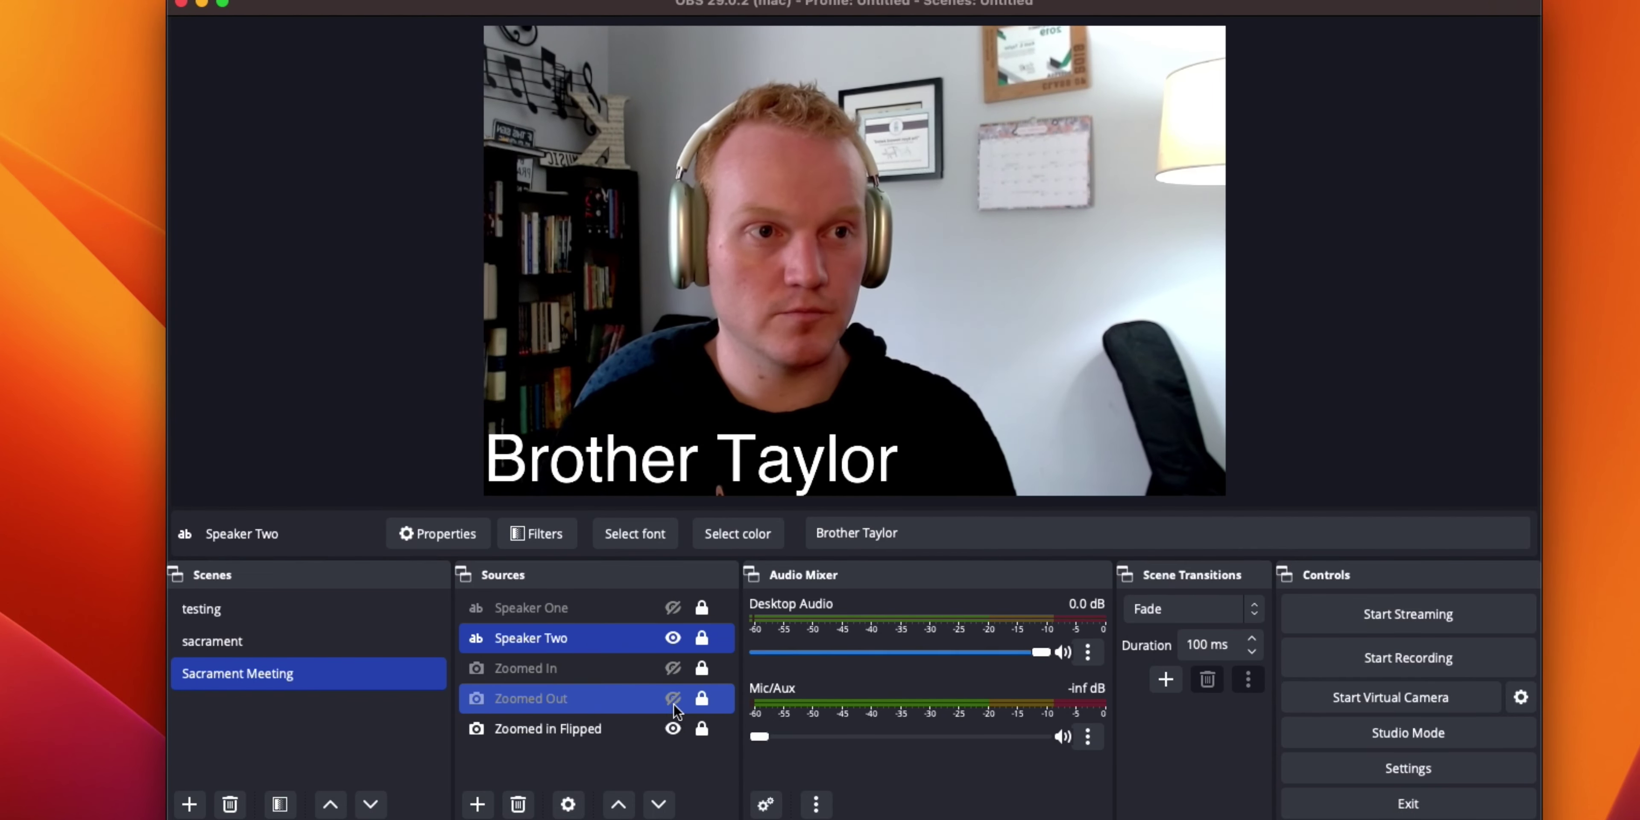
Hide the Speaker Two text, and switch to the Zoomed Out camera framing and back to Zoomed in Flipped
left_click(584, 637)
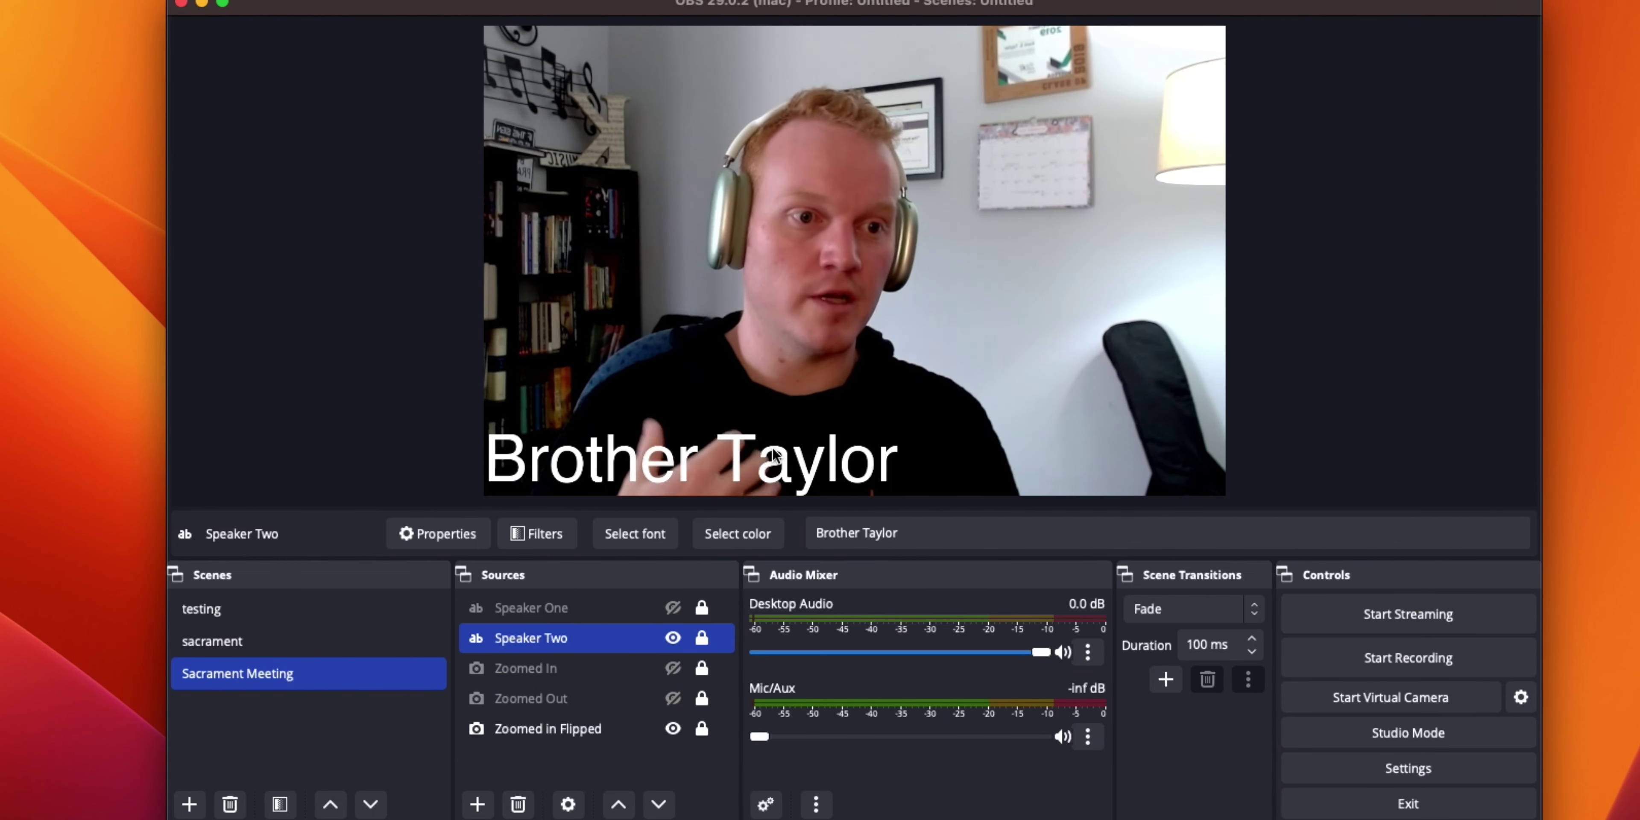
left_click(673, 638)
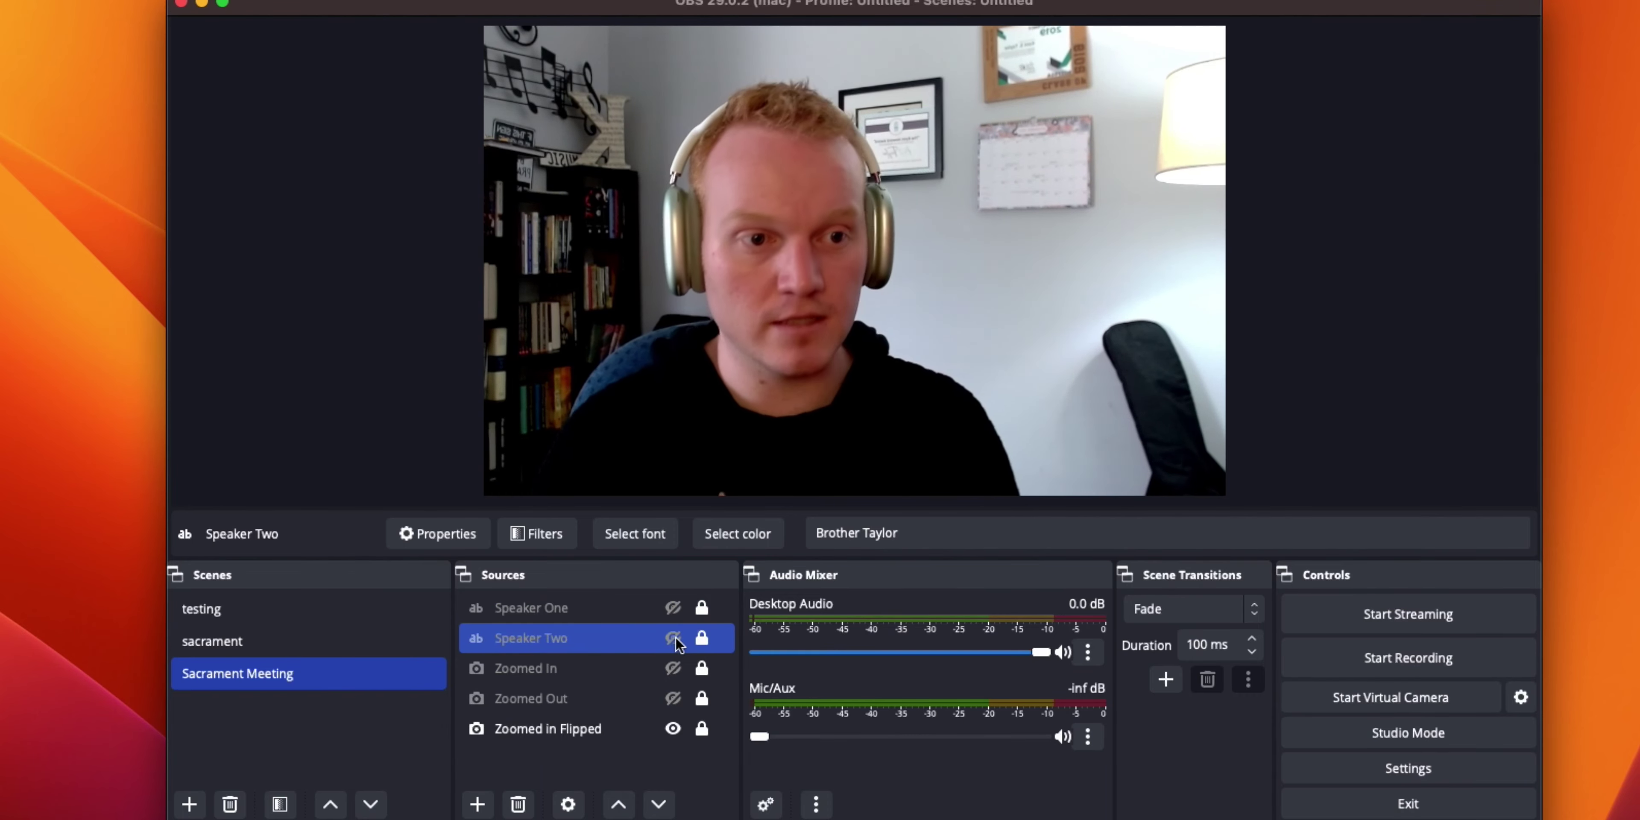
left_click(673, 699)
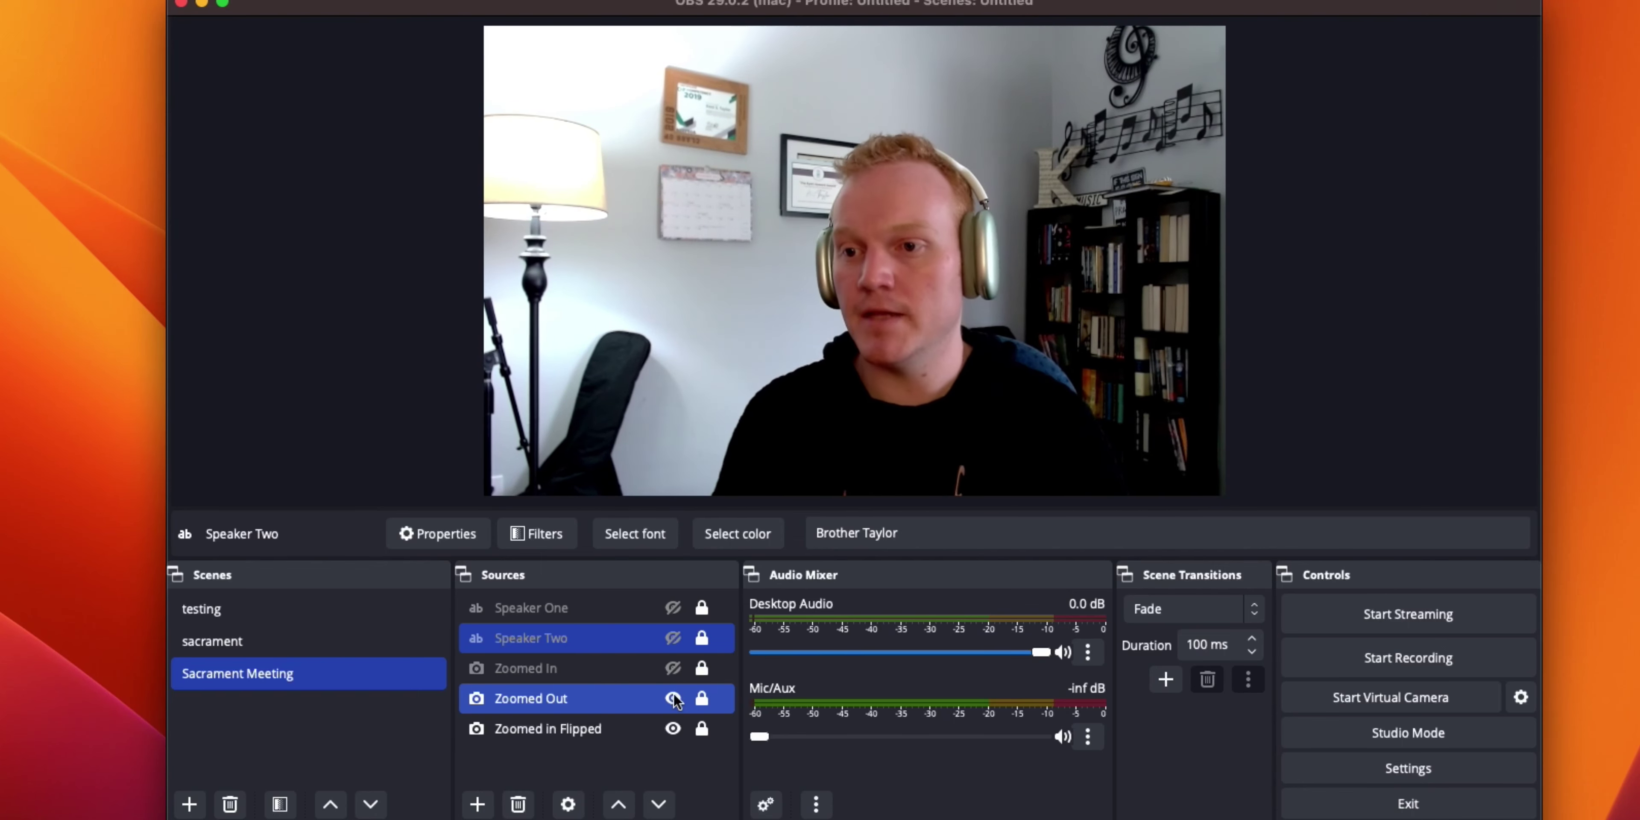
left_click(682, 649)
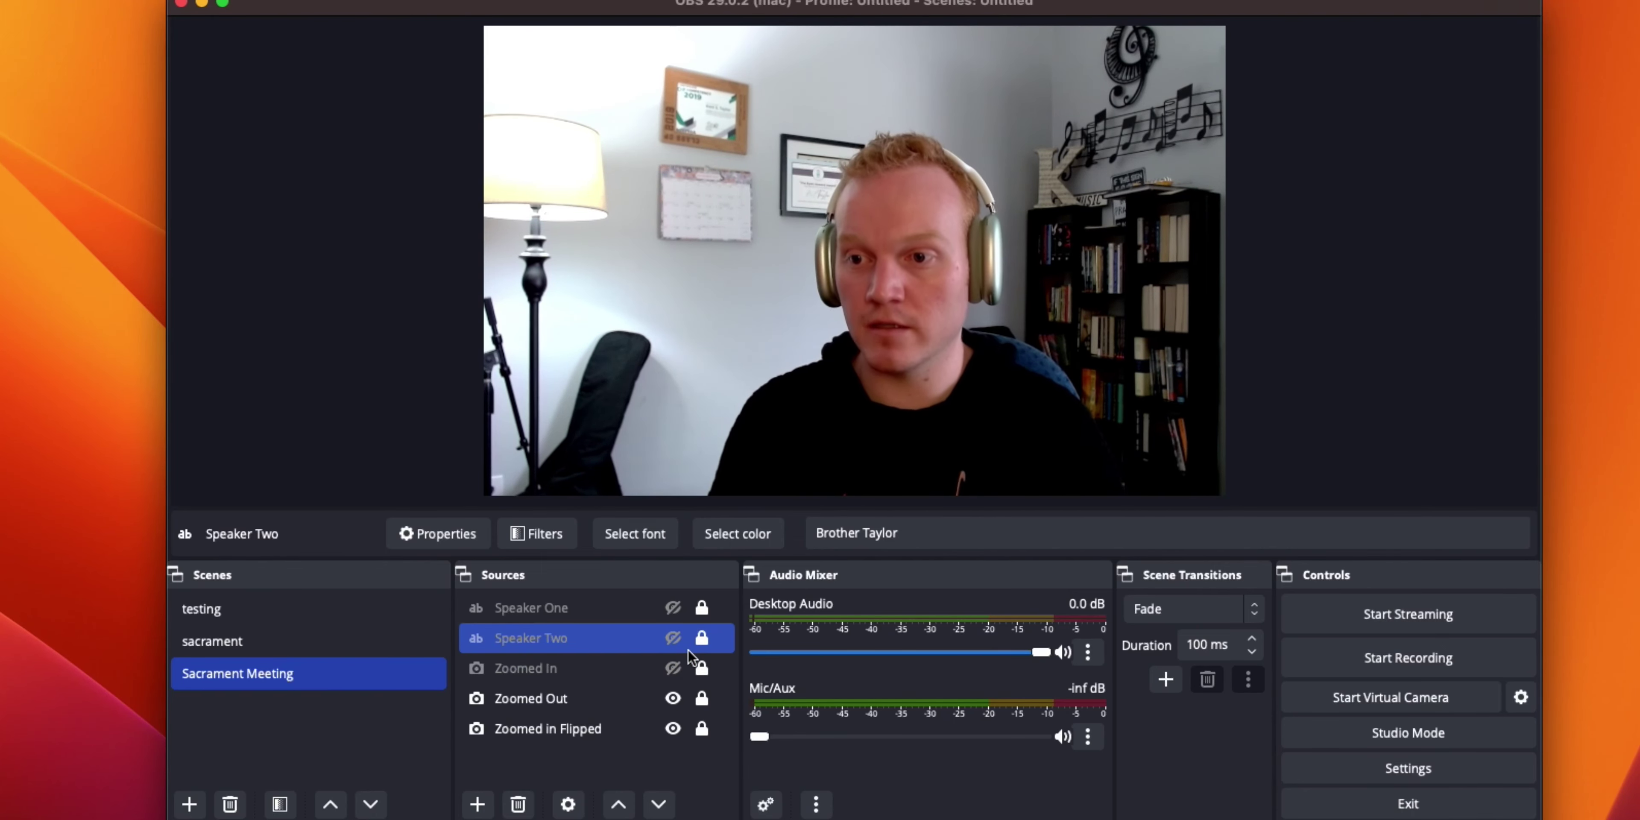
left_click(676, 698, "super")
left_click(673, 698)
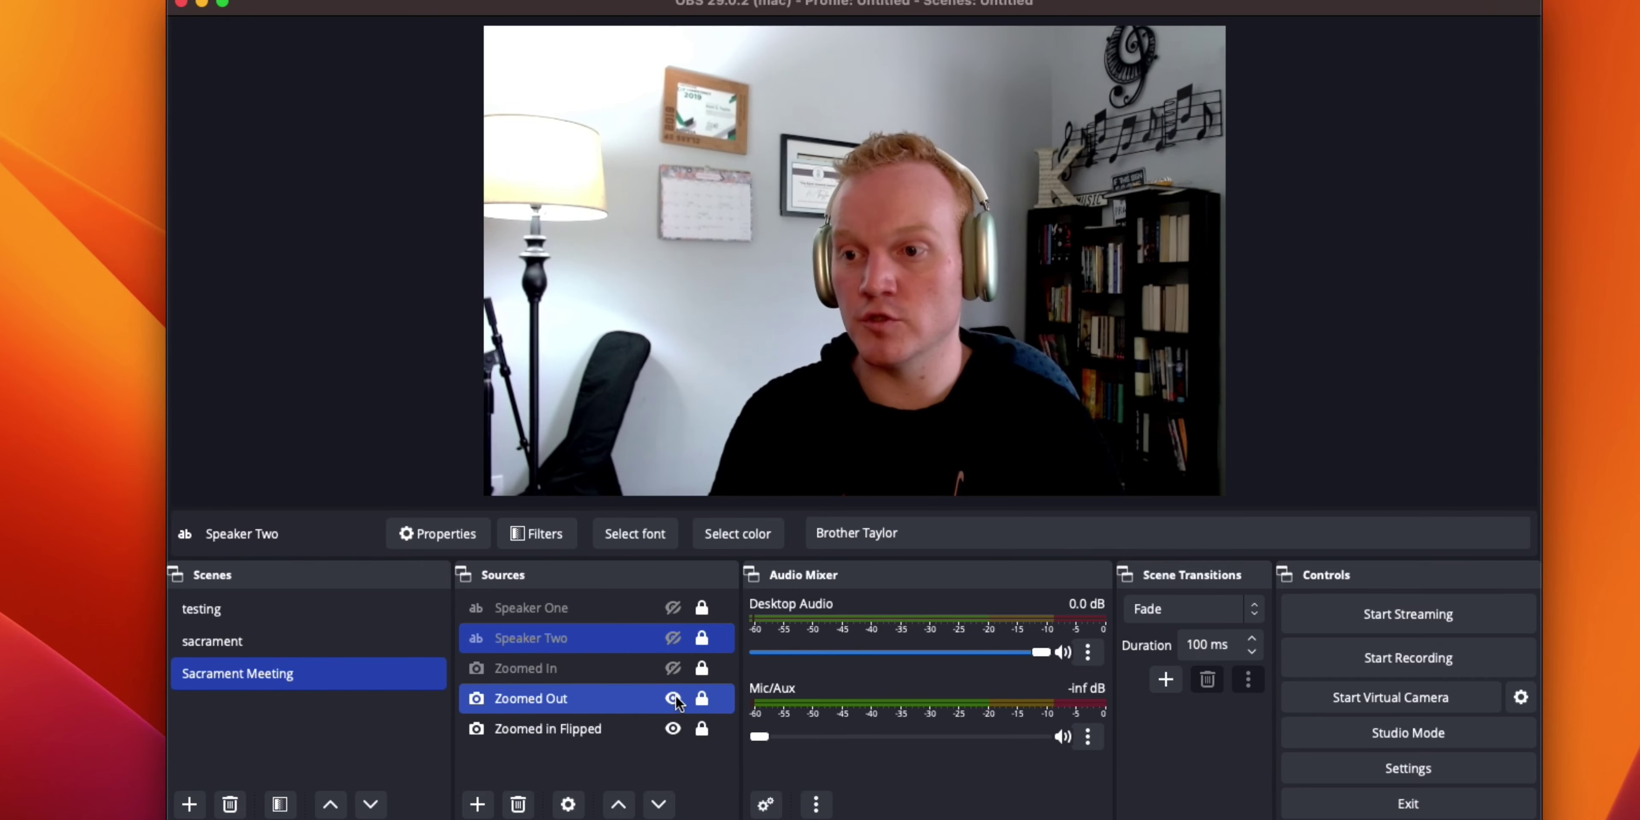
left_click(675, 695, "super")
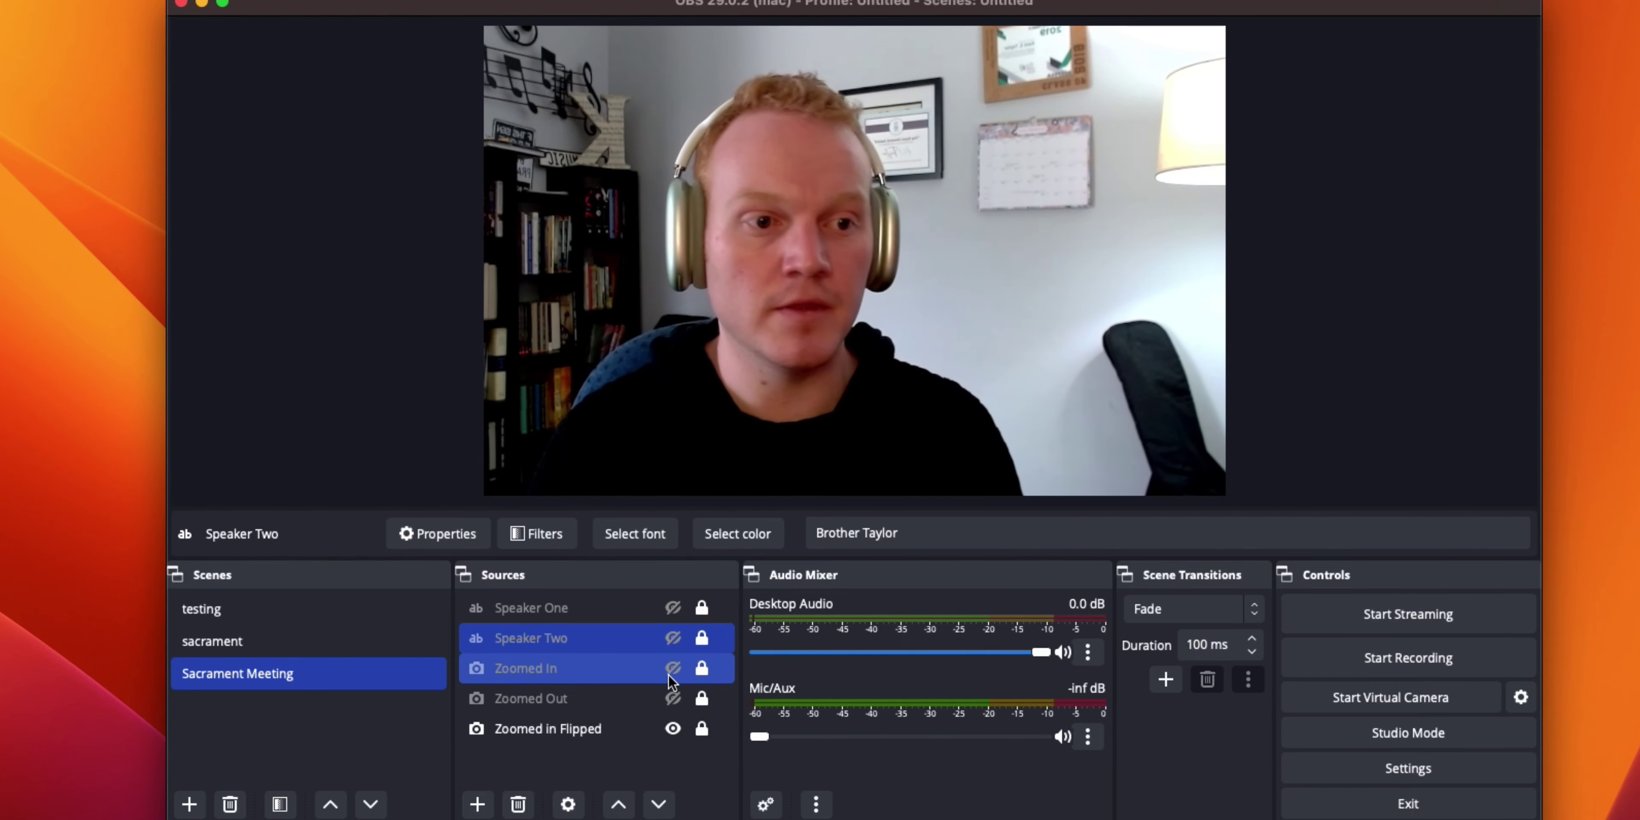
Toggle the Speaker One text's visibility several times to demonstrate it, leaving the text shown
left_click(675, 608, "super")
left_click(673, 609)
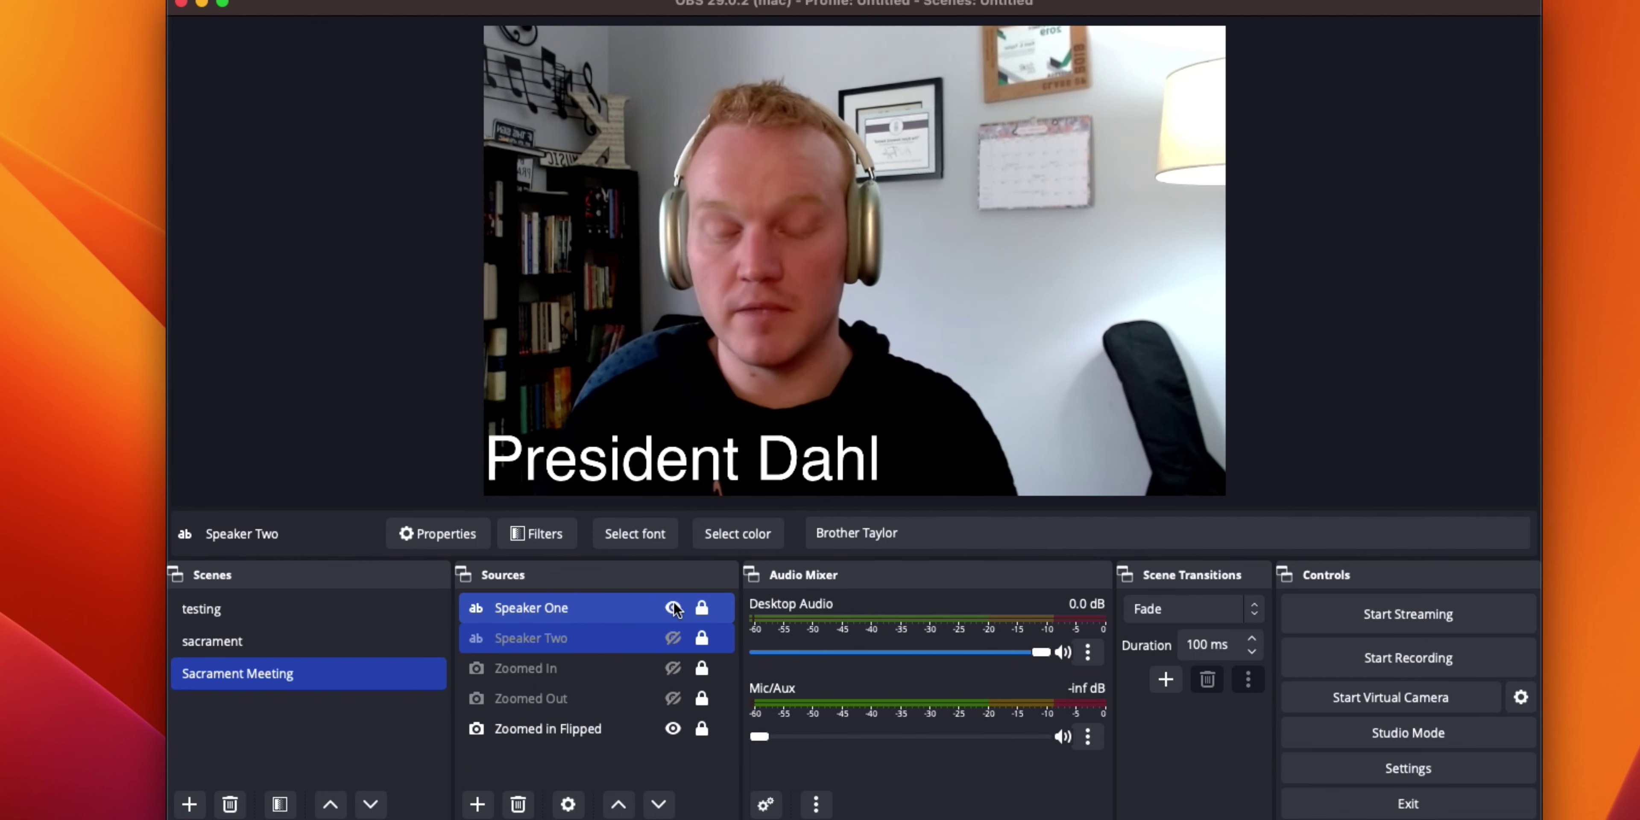
left_click(674, 608)
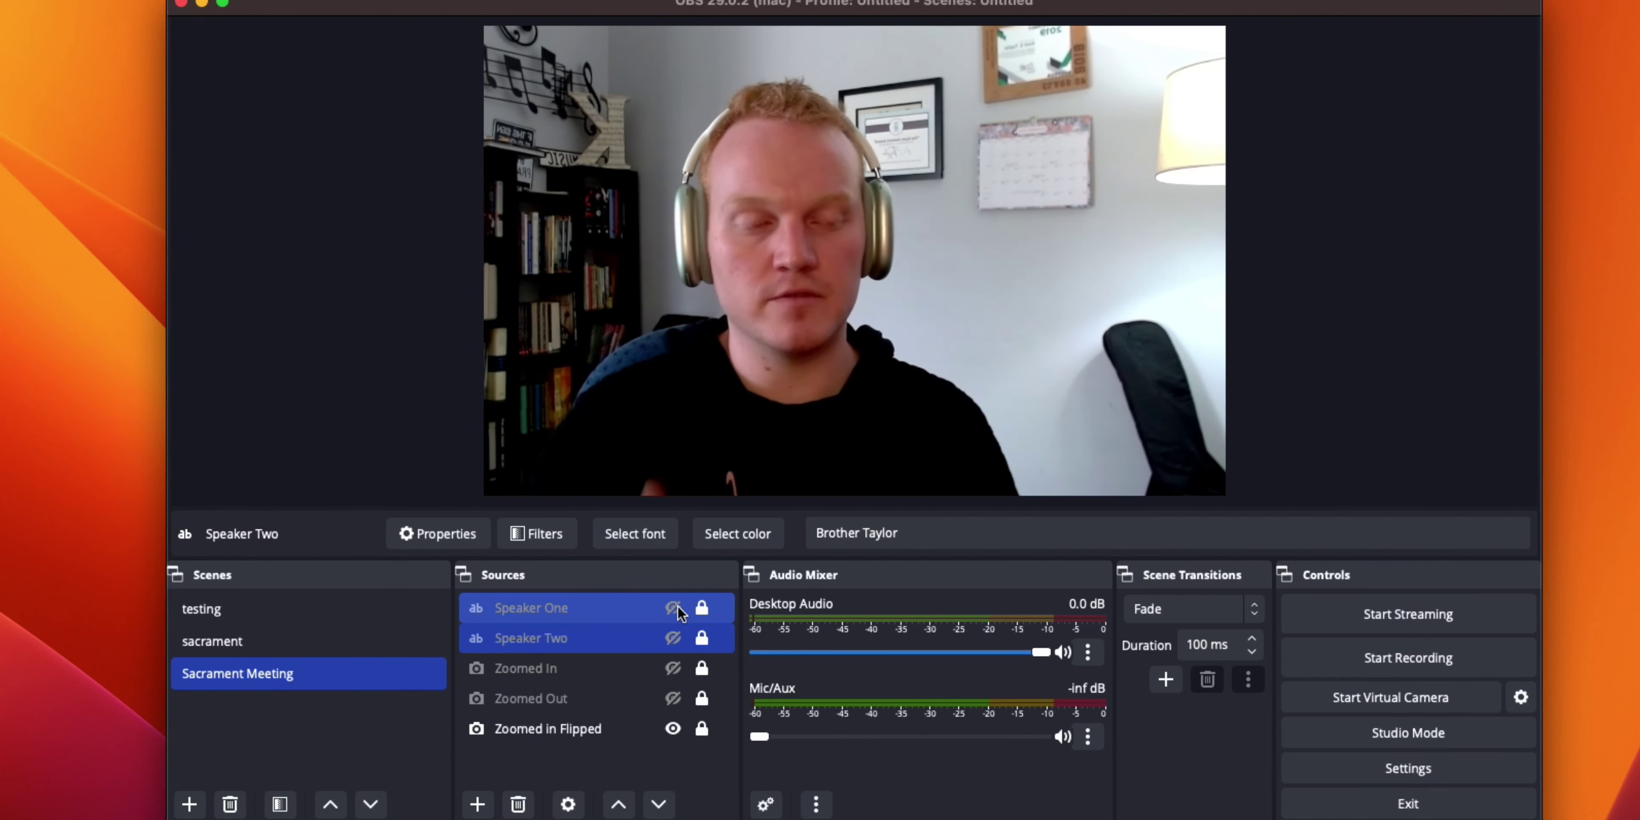
left_click(671, 611)
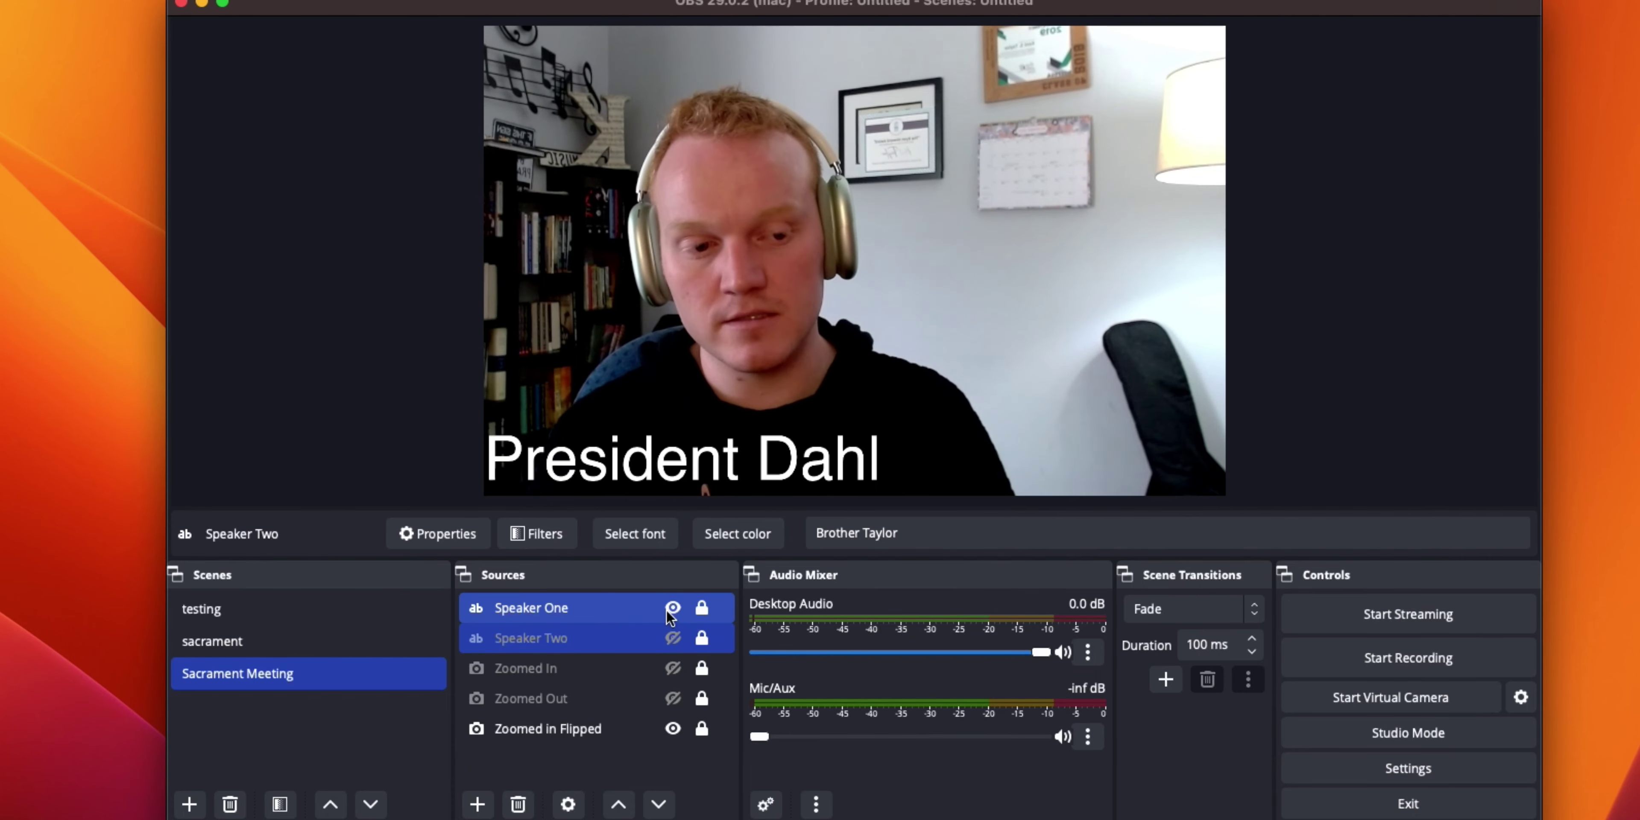
left_click(672, 608)
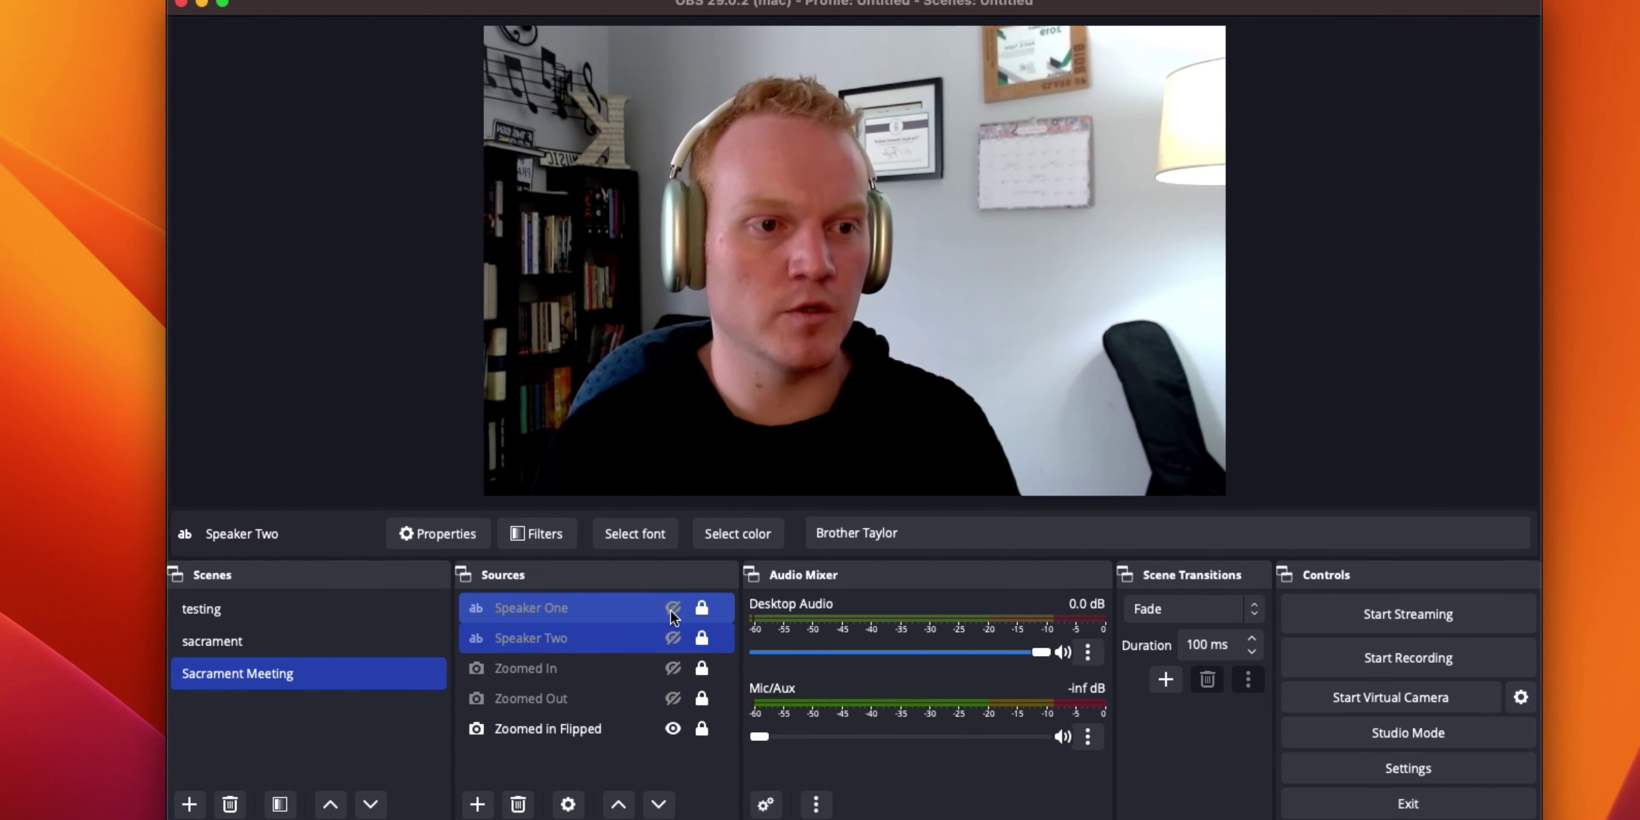
left_click(673, 608)
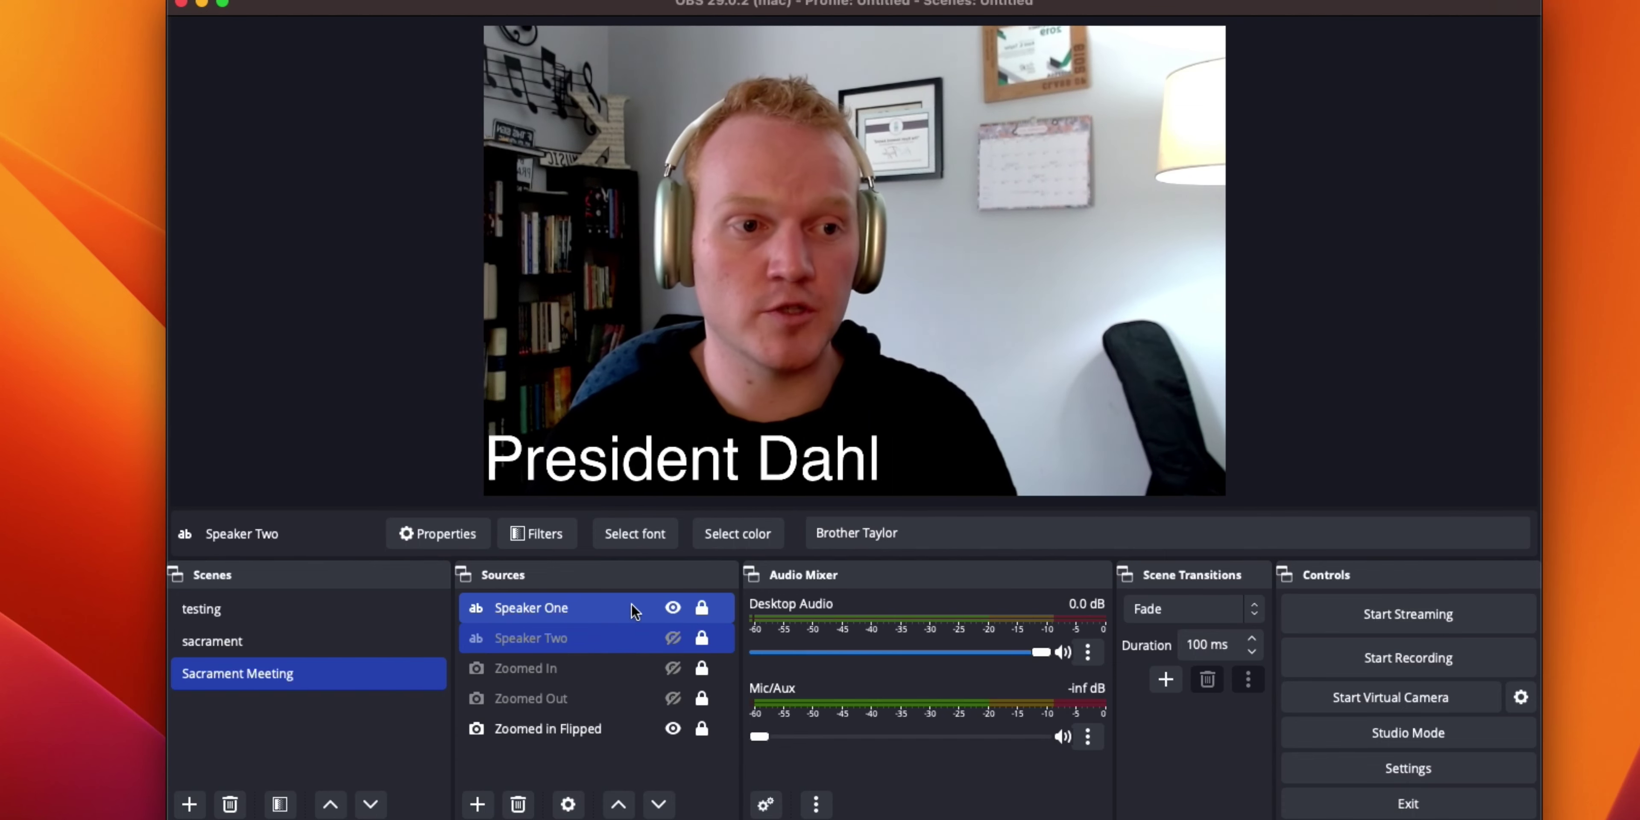
left_click(672, 610)
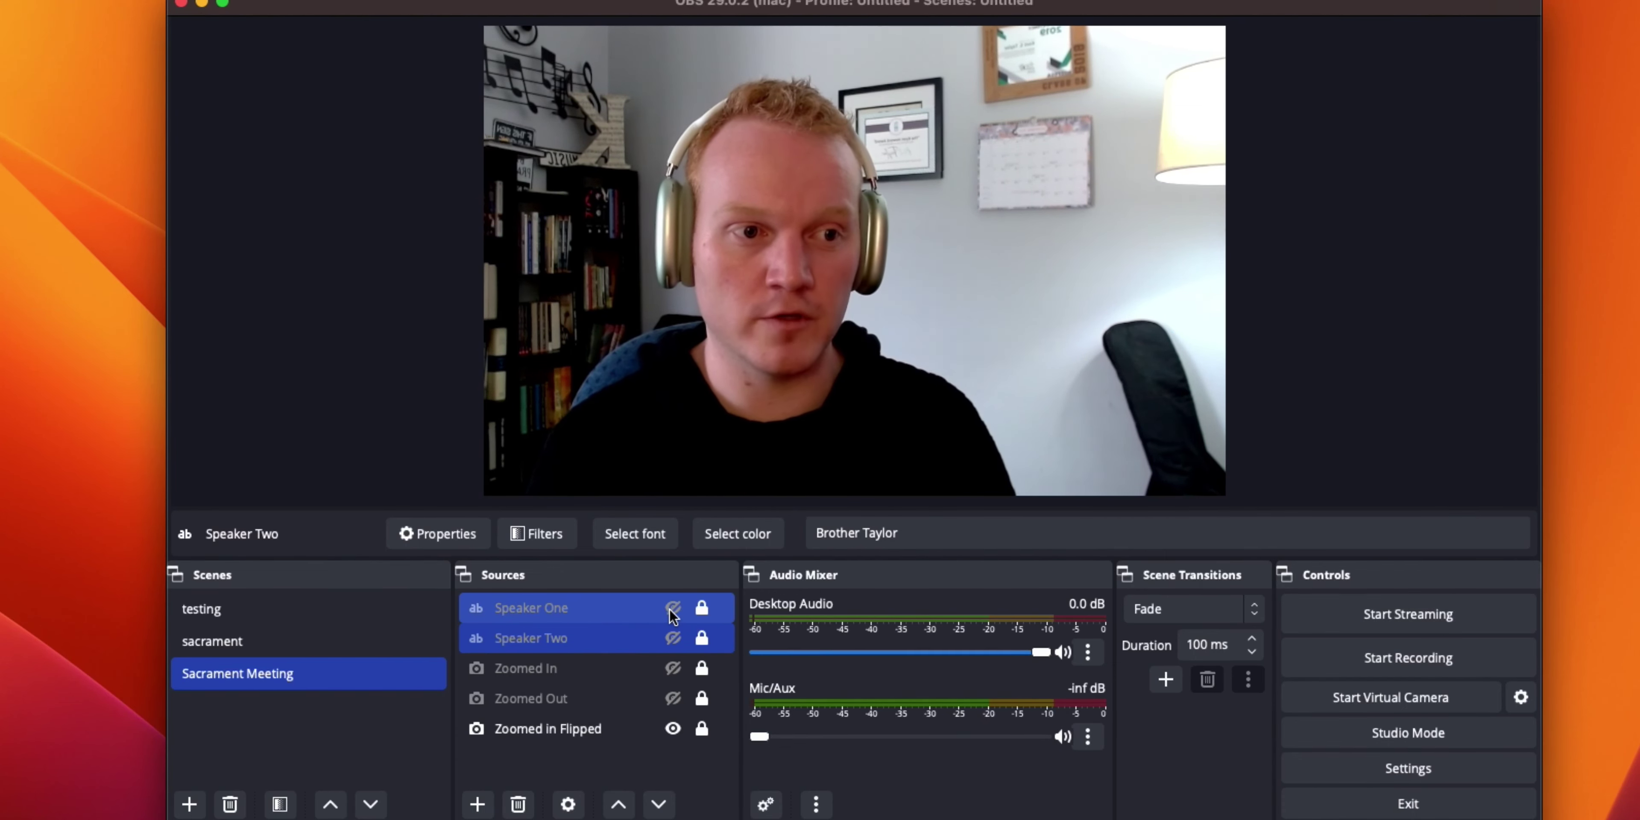
left_click(670, 609)
Set both the show transition and the hide transition of the Speaker One text to Fade
right_click(643, 615)
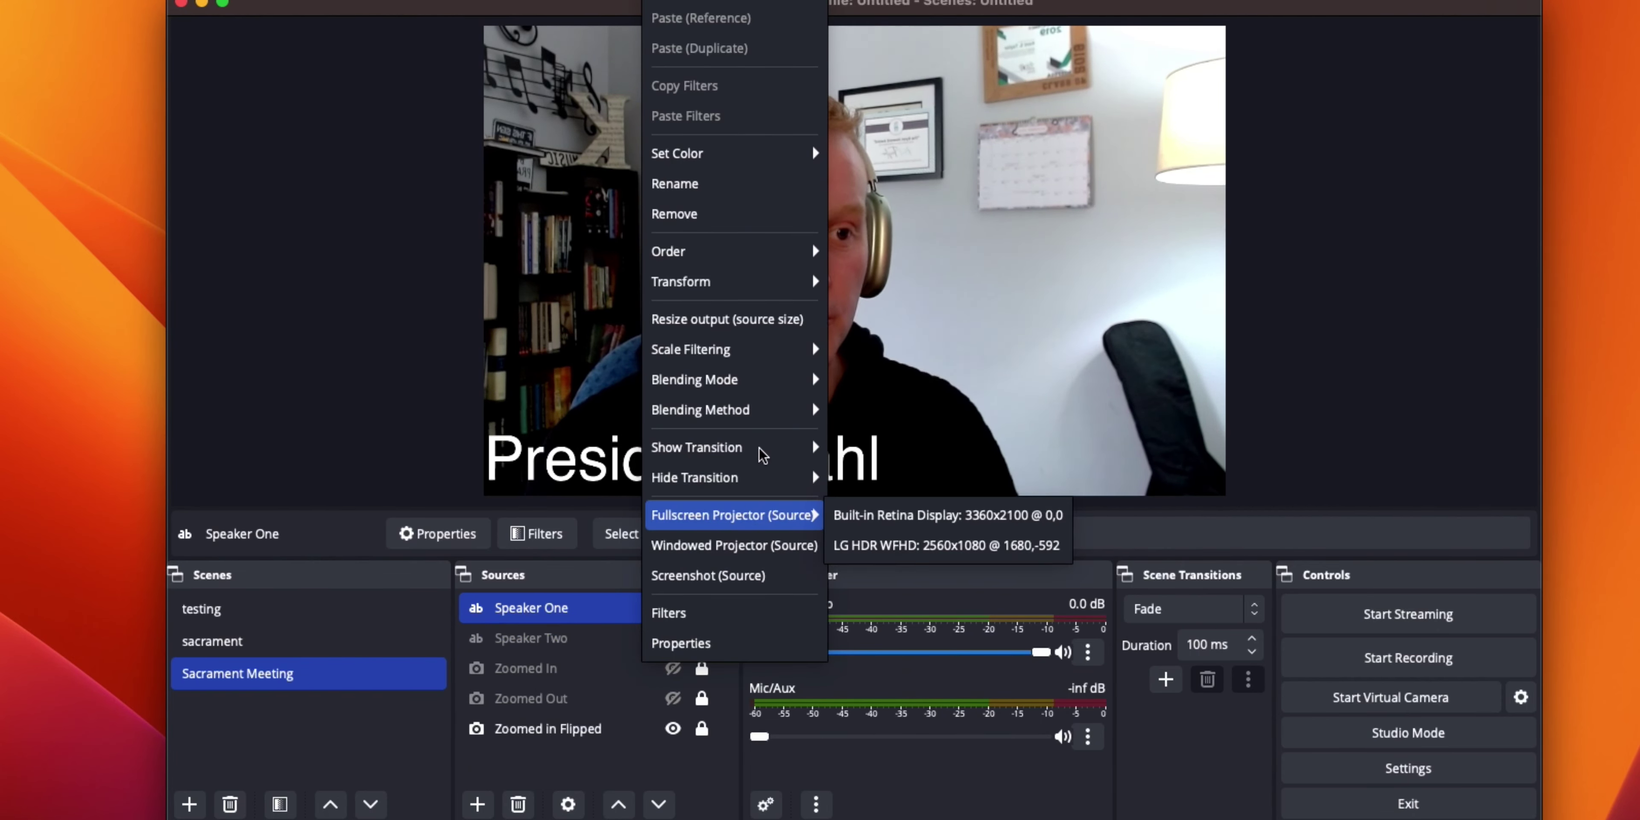
mouse_move(764, 454)
left_click(878, 509)
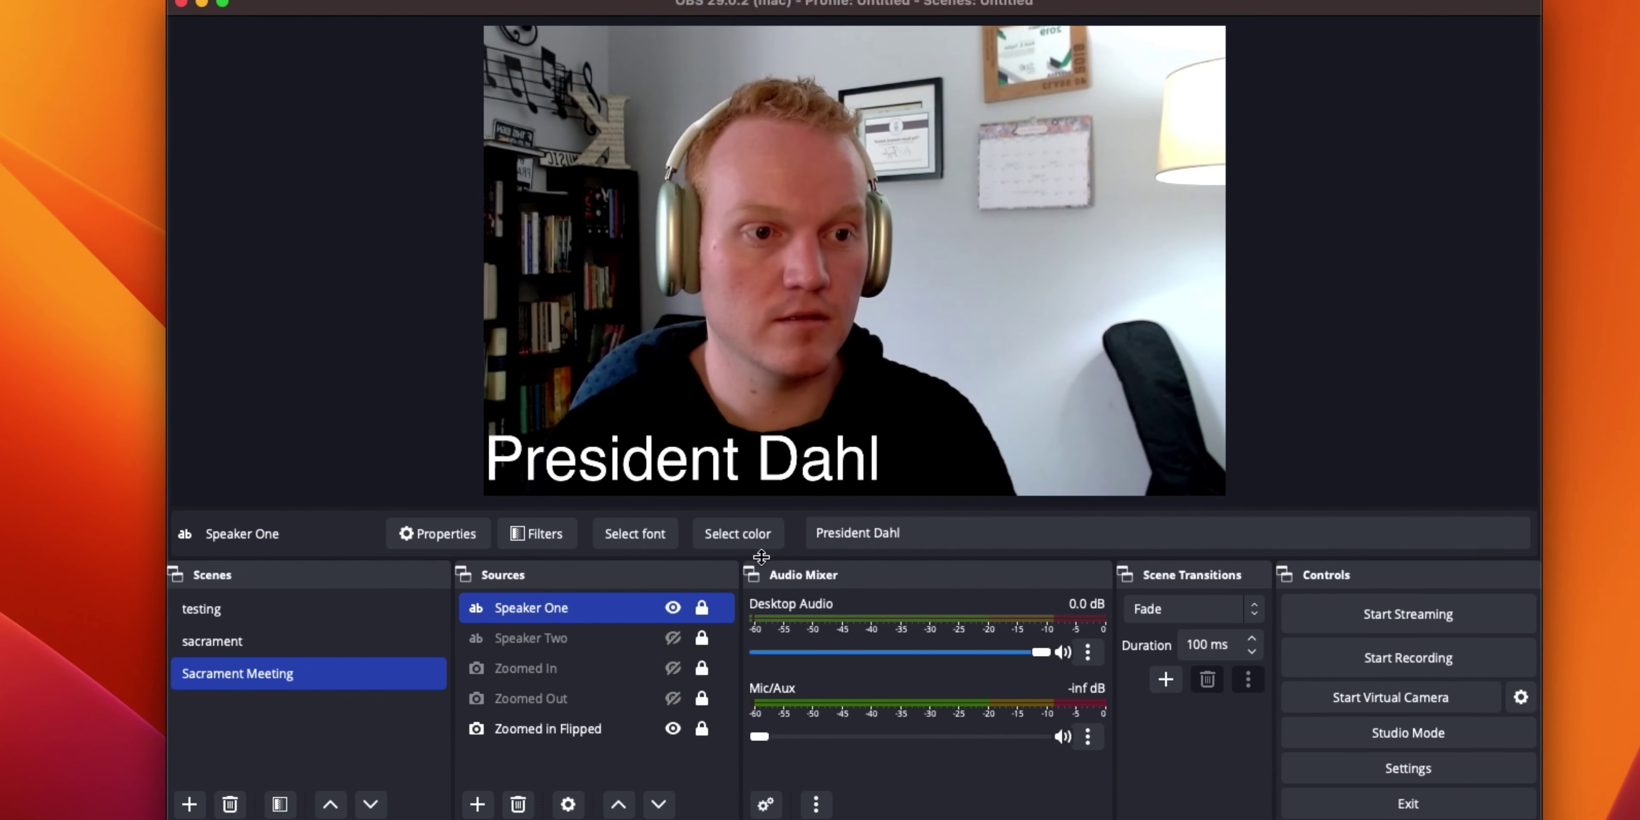
right_click(629, 613)
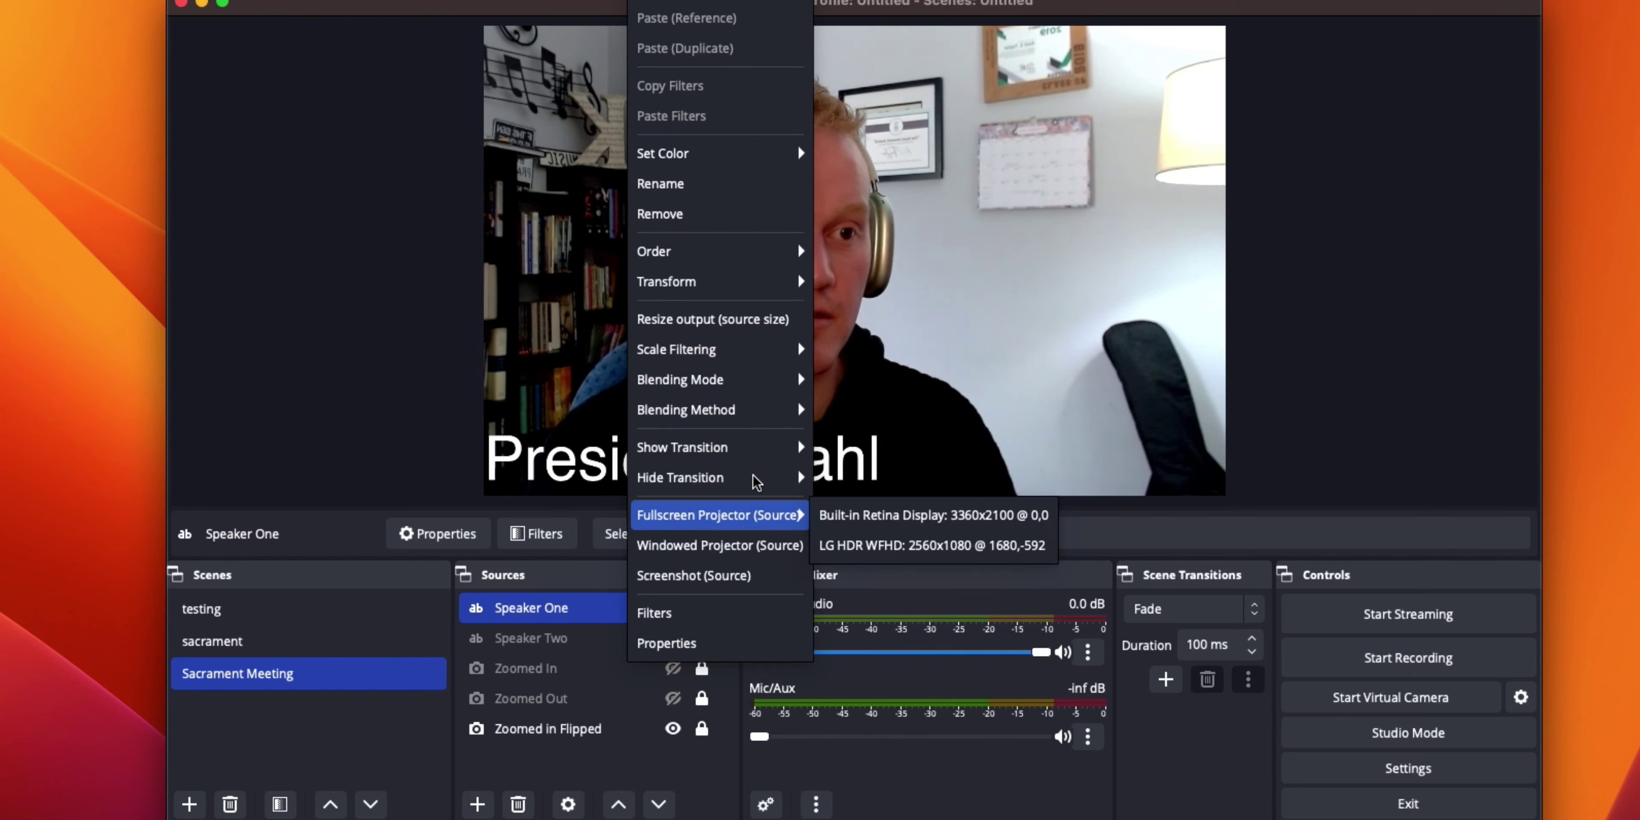
mouse_move(755, 480)
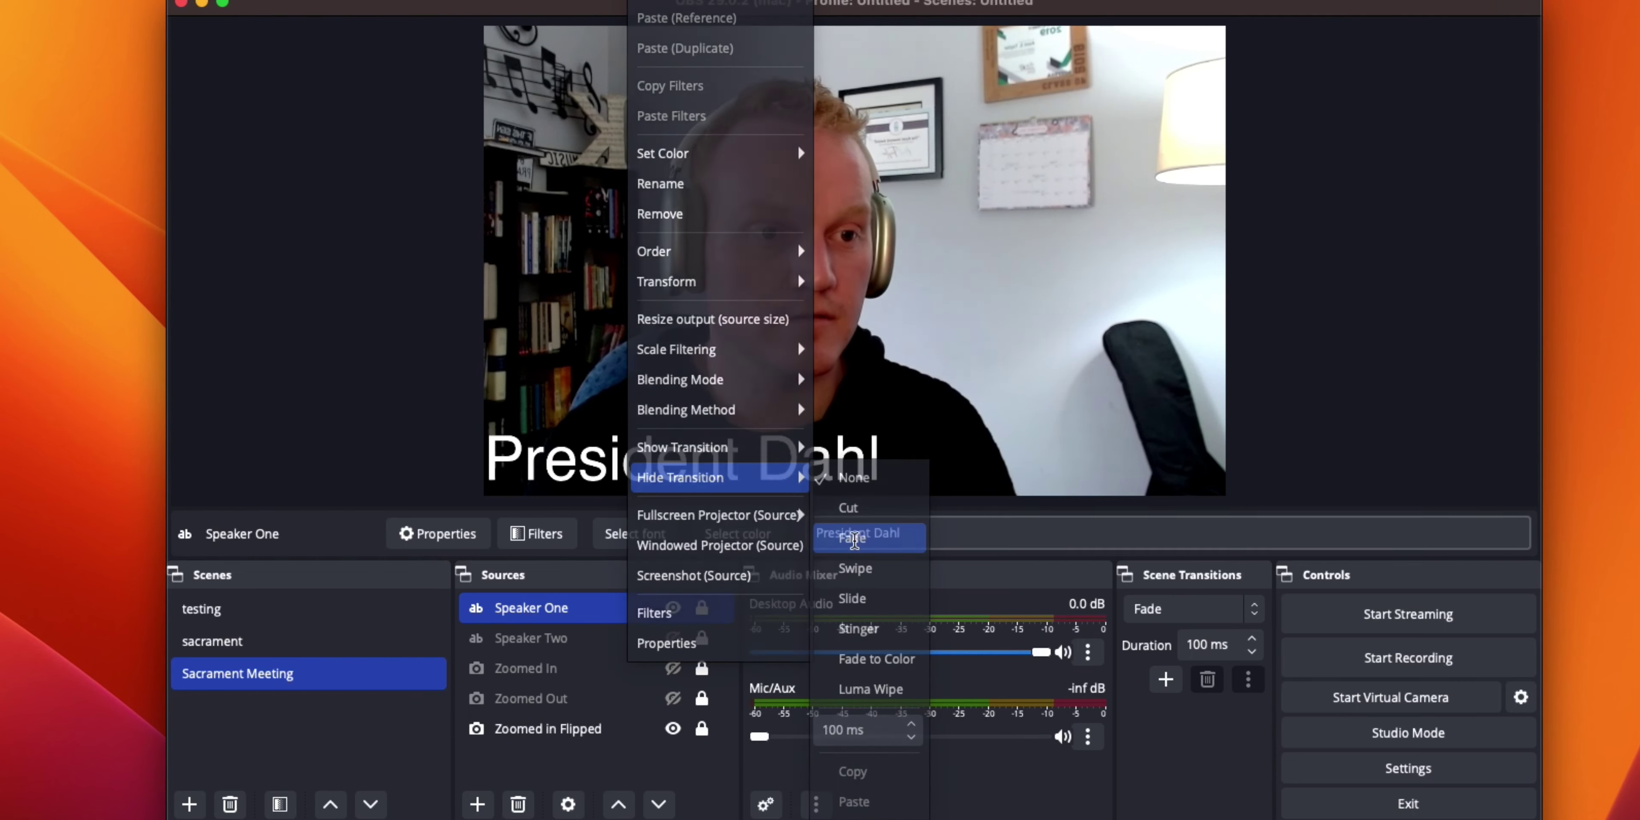
left_click(854, 538)
Set both the show transition and the hide transition of the Speaker Two text to Fade
left_click(596, 639)
right_click(617, 642)
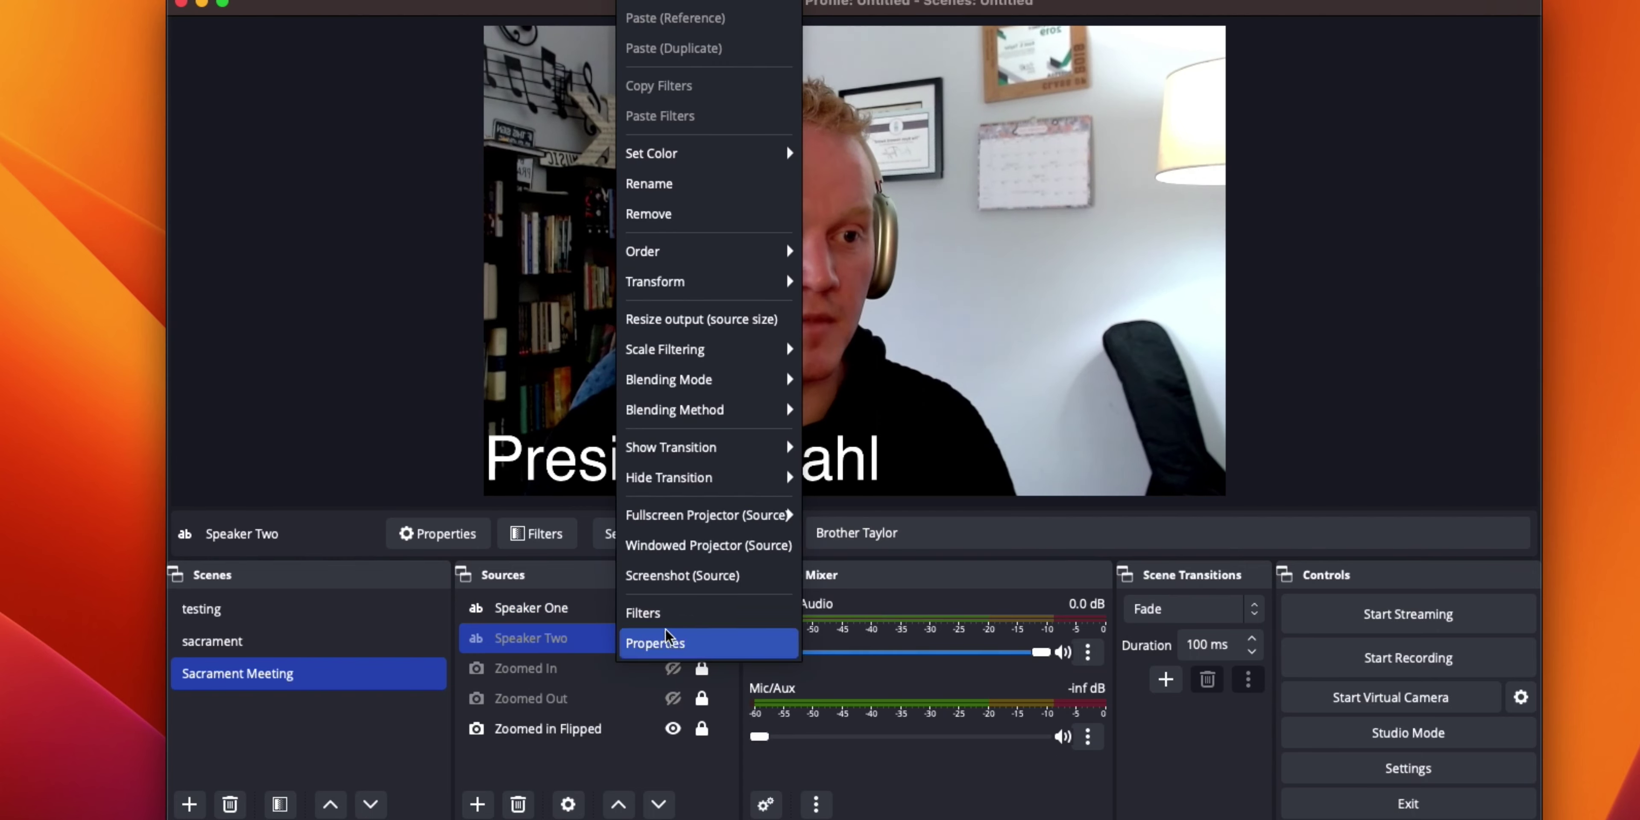
mouse_move(739, 484)
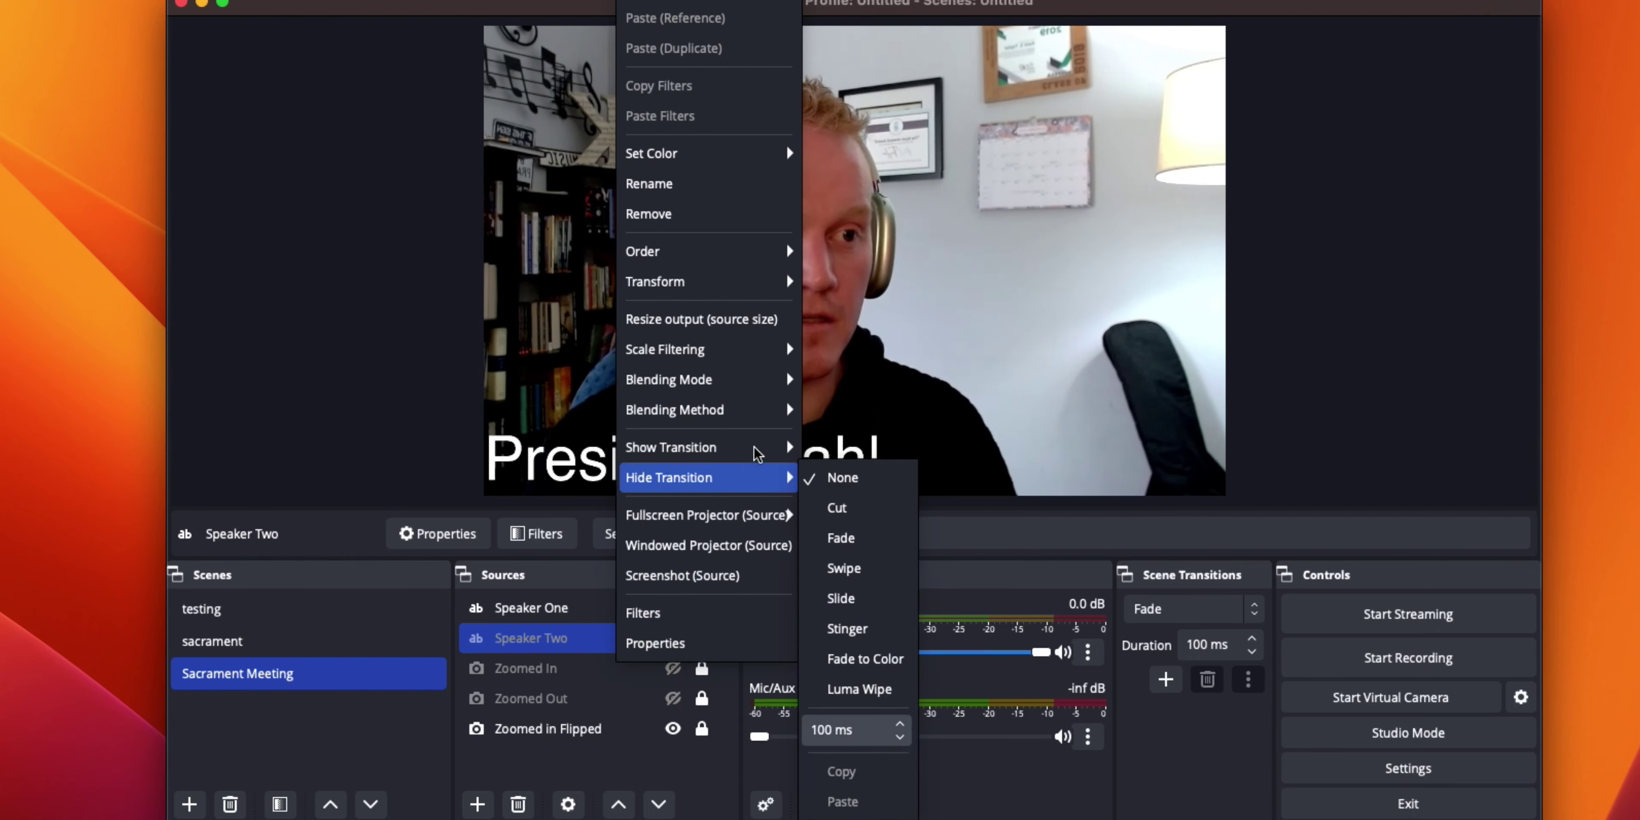
mouse_move(757, 453)
left_click(844, 507)
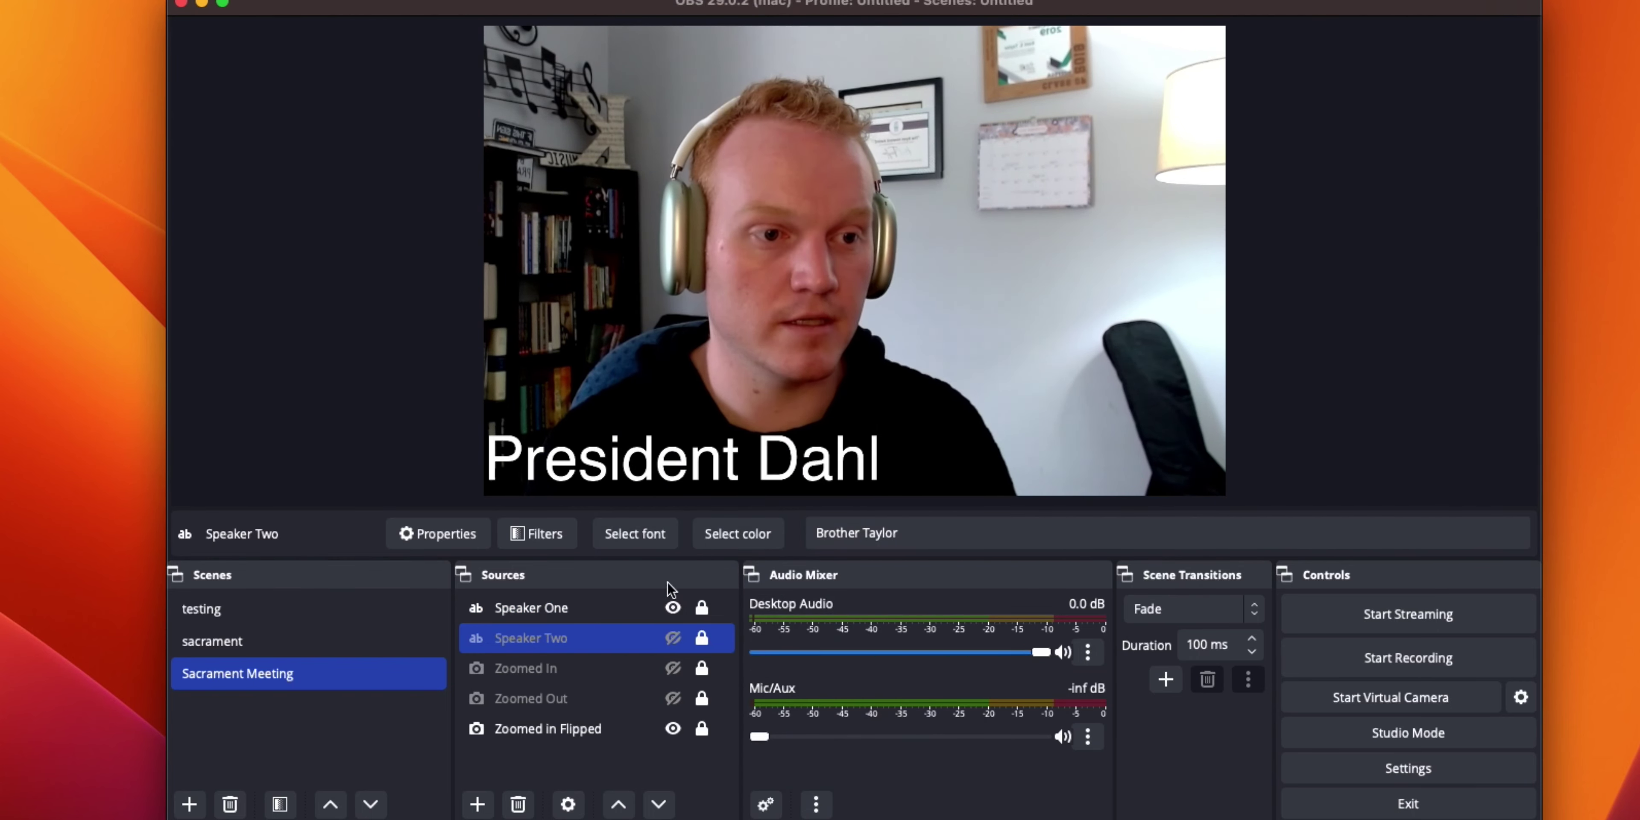
right_click(639, 638)
mouse_move(776, 498)
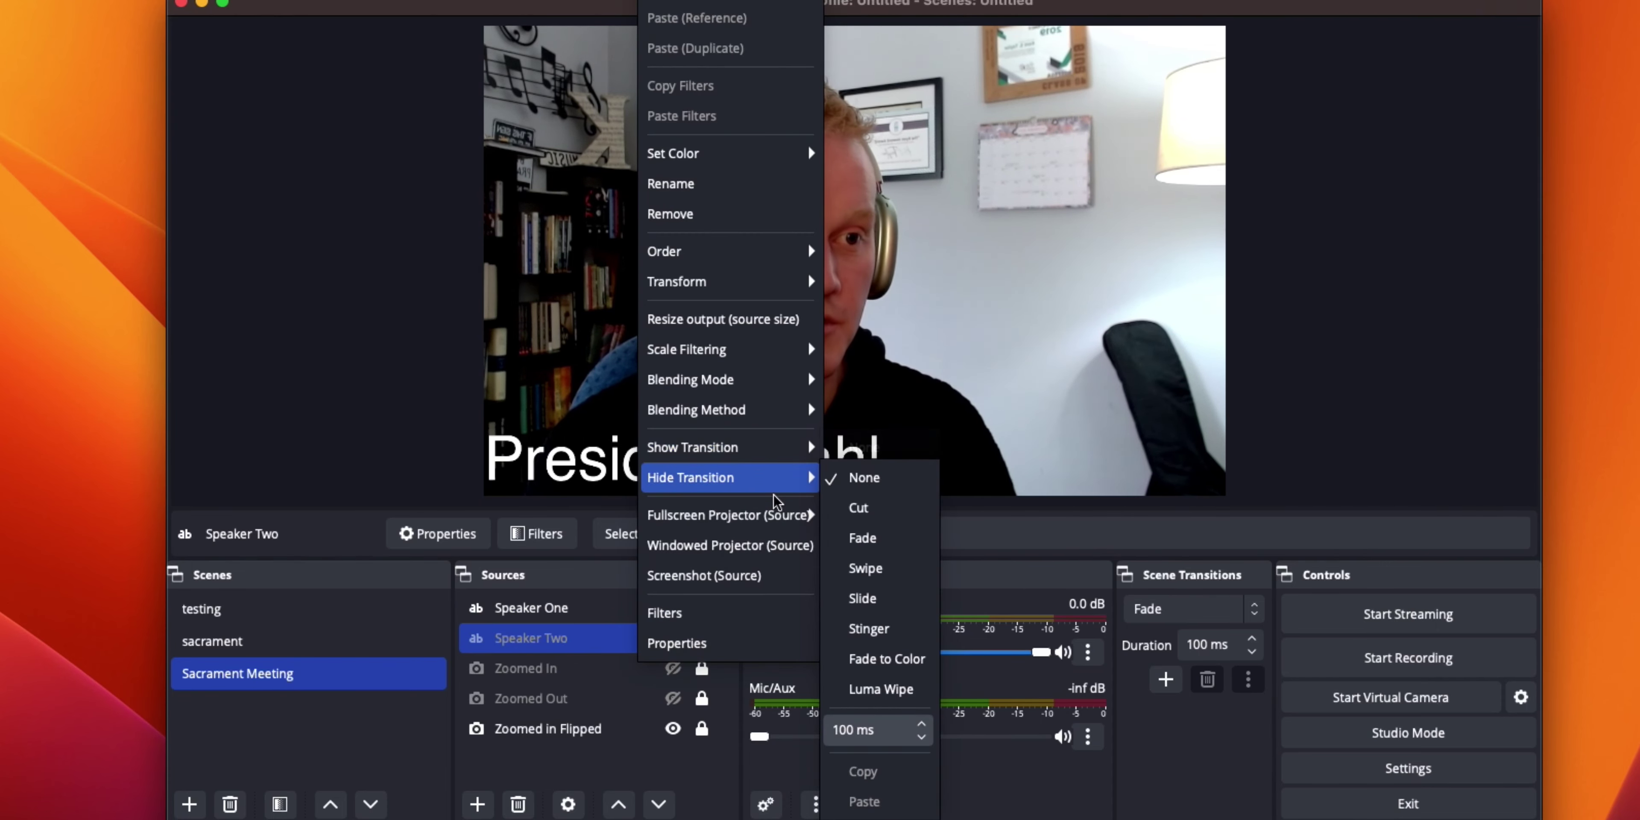
left_click(854, 539)
Toggle the Speaker One text's visibility several times to preview its fades, leaving the text hidden
left_click(685, 604, "super")
left_click(669, 609)
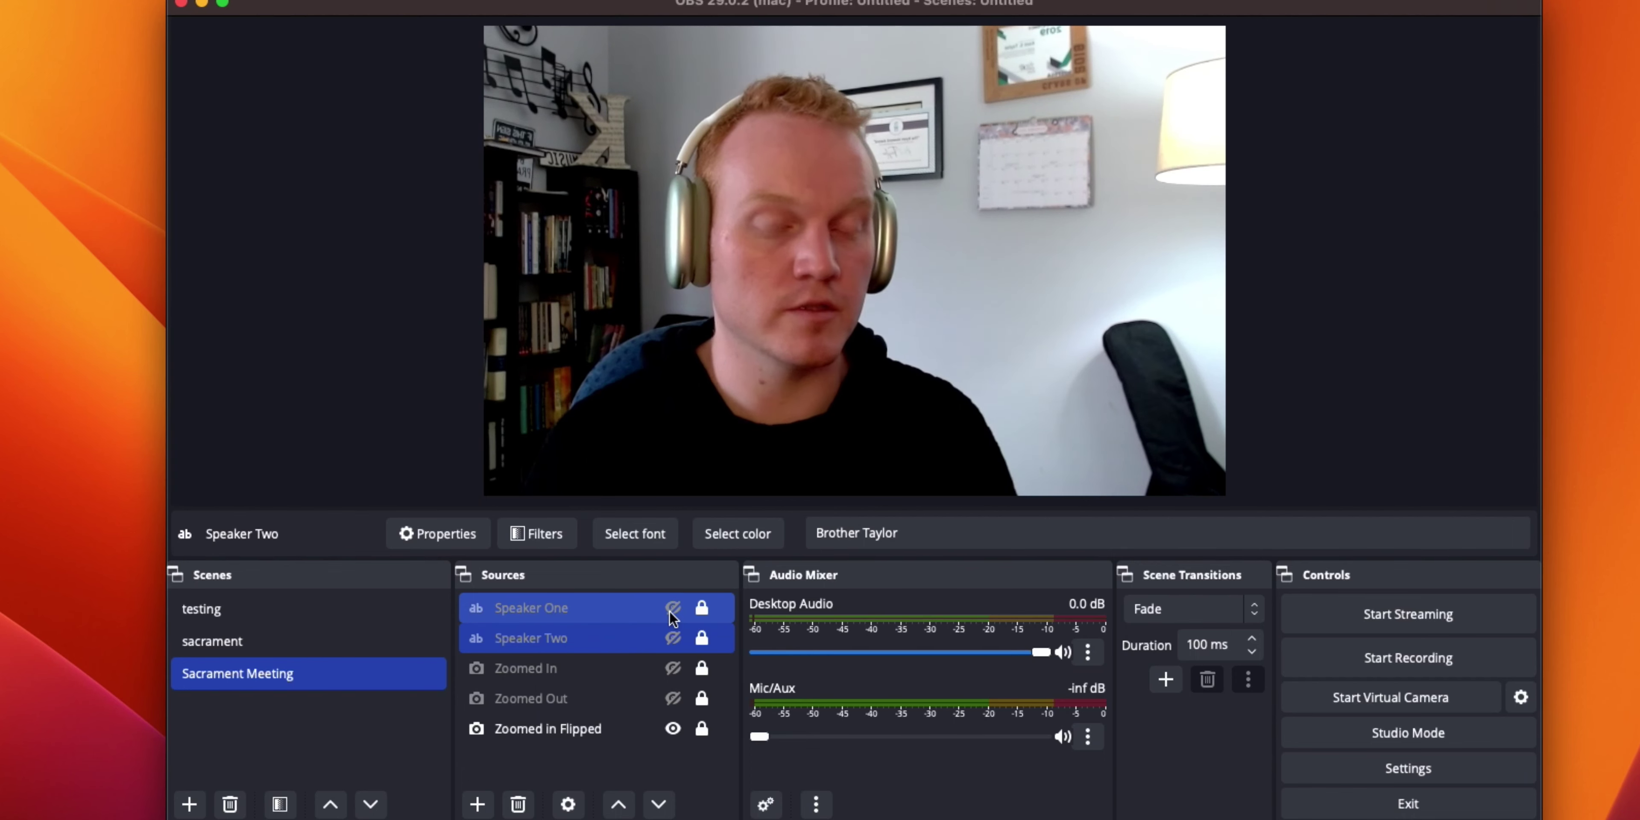
left_click(672, 608)
left_click(672, 608)
left_click(671, 608)
left_click(672, 608)
Show, hide and show the Speaker Two text again to preview its fade in and out
left_click(672, 638)
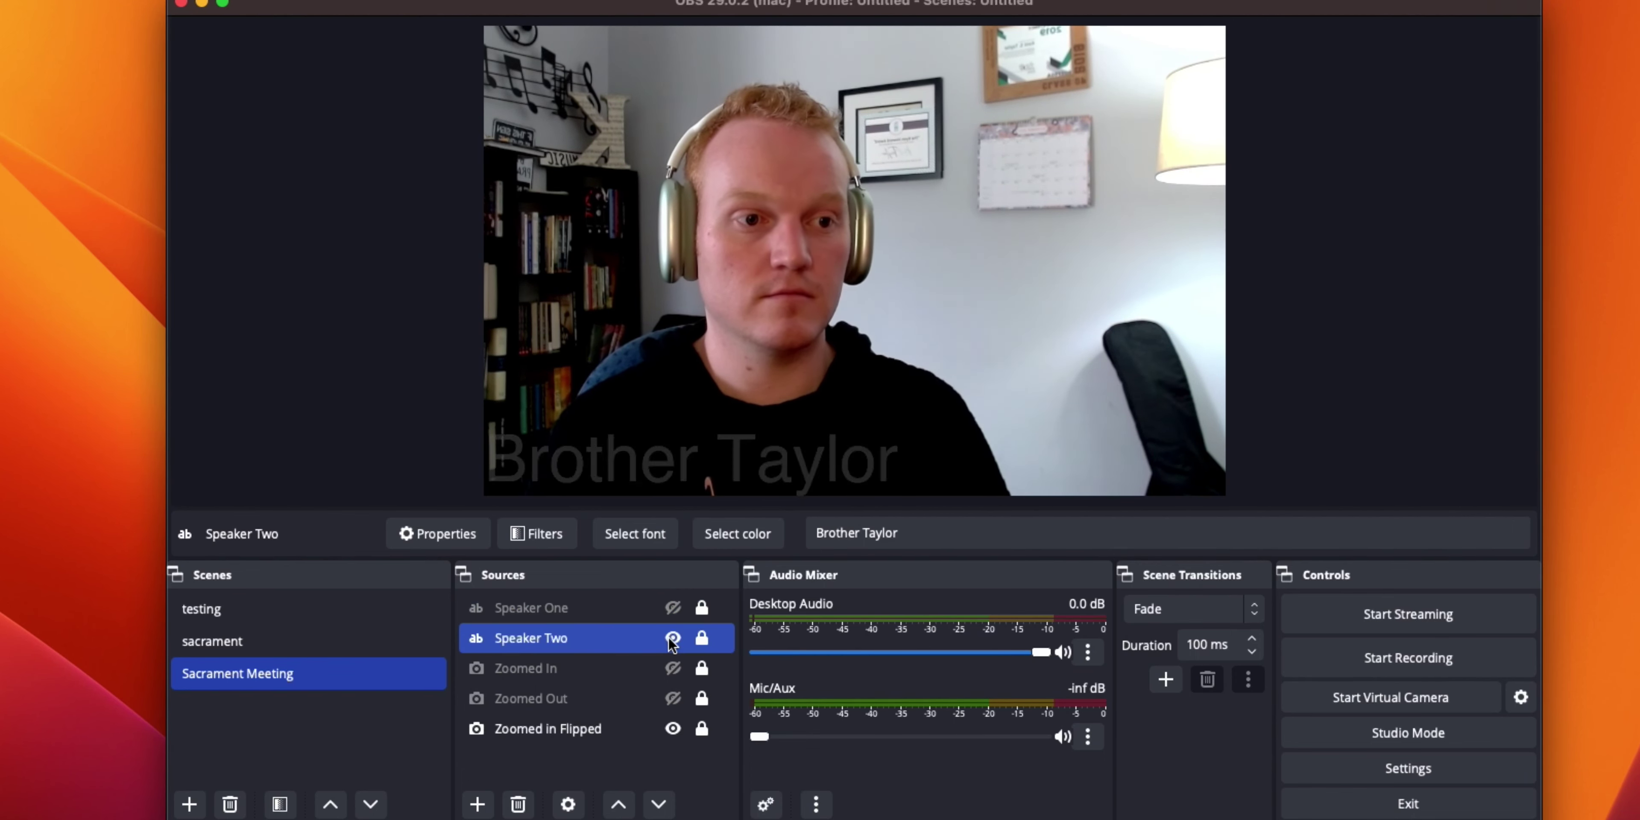
left_click(672, 638)
left_click(672, 638)
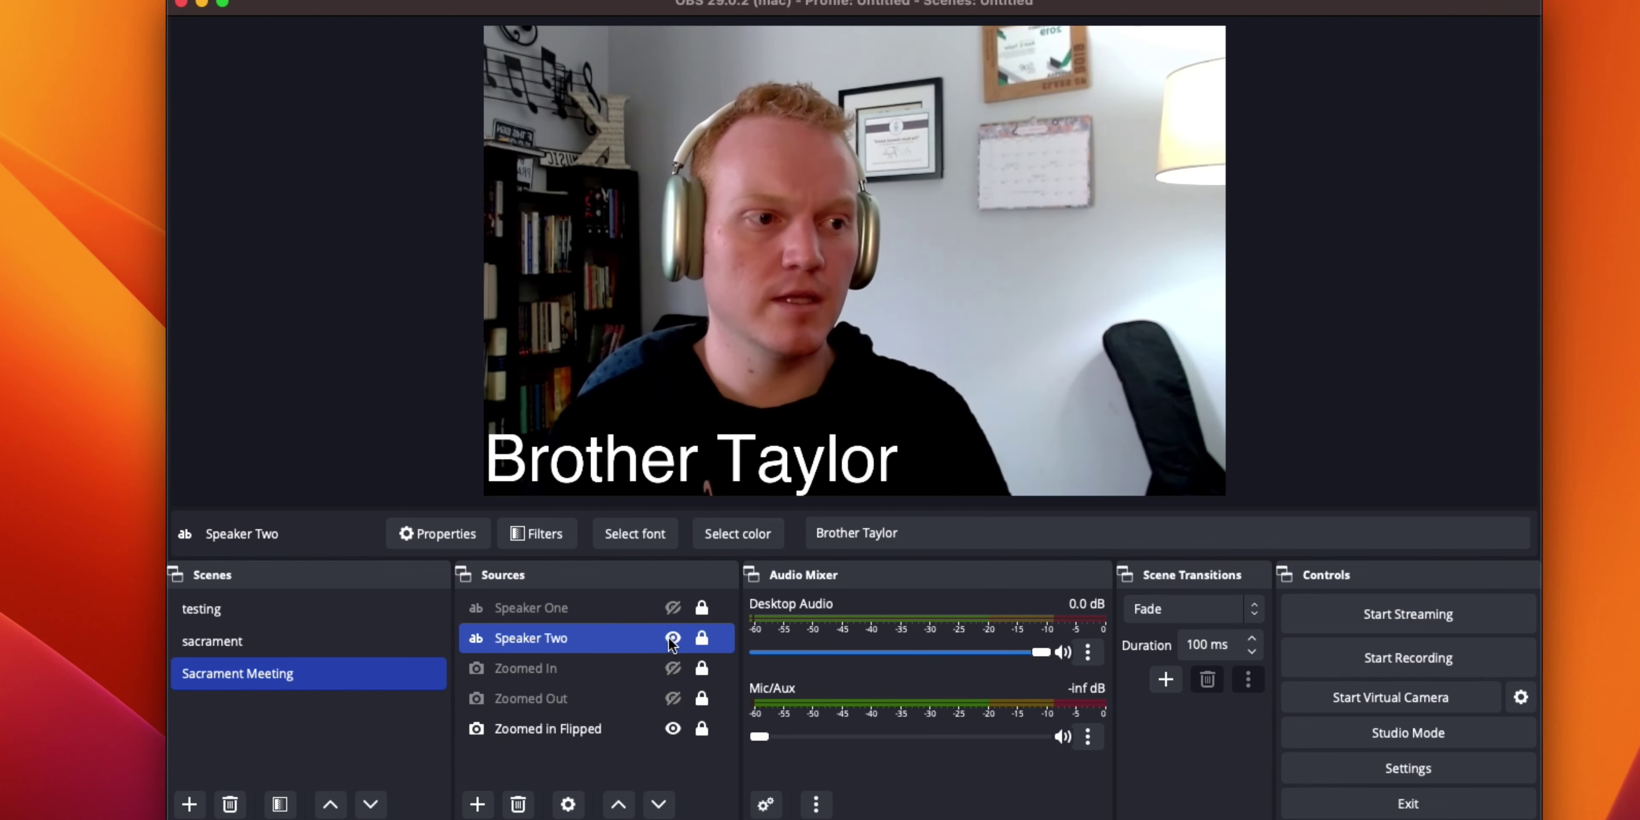
Select the Speaker One and Speaker Two texts together, and hide the Speaker Two text
left_click(629, 612, "shift")
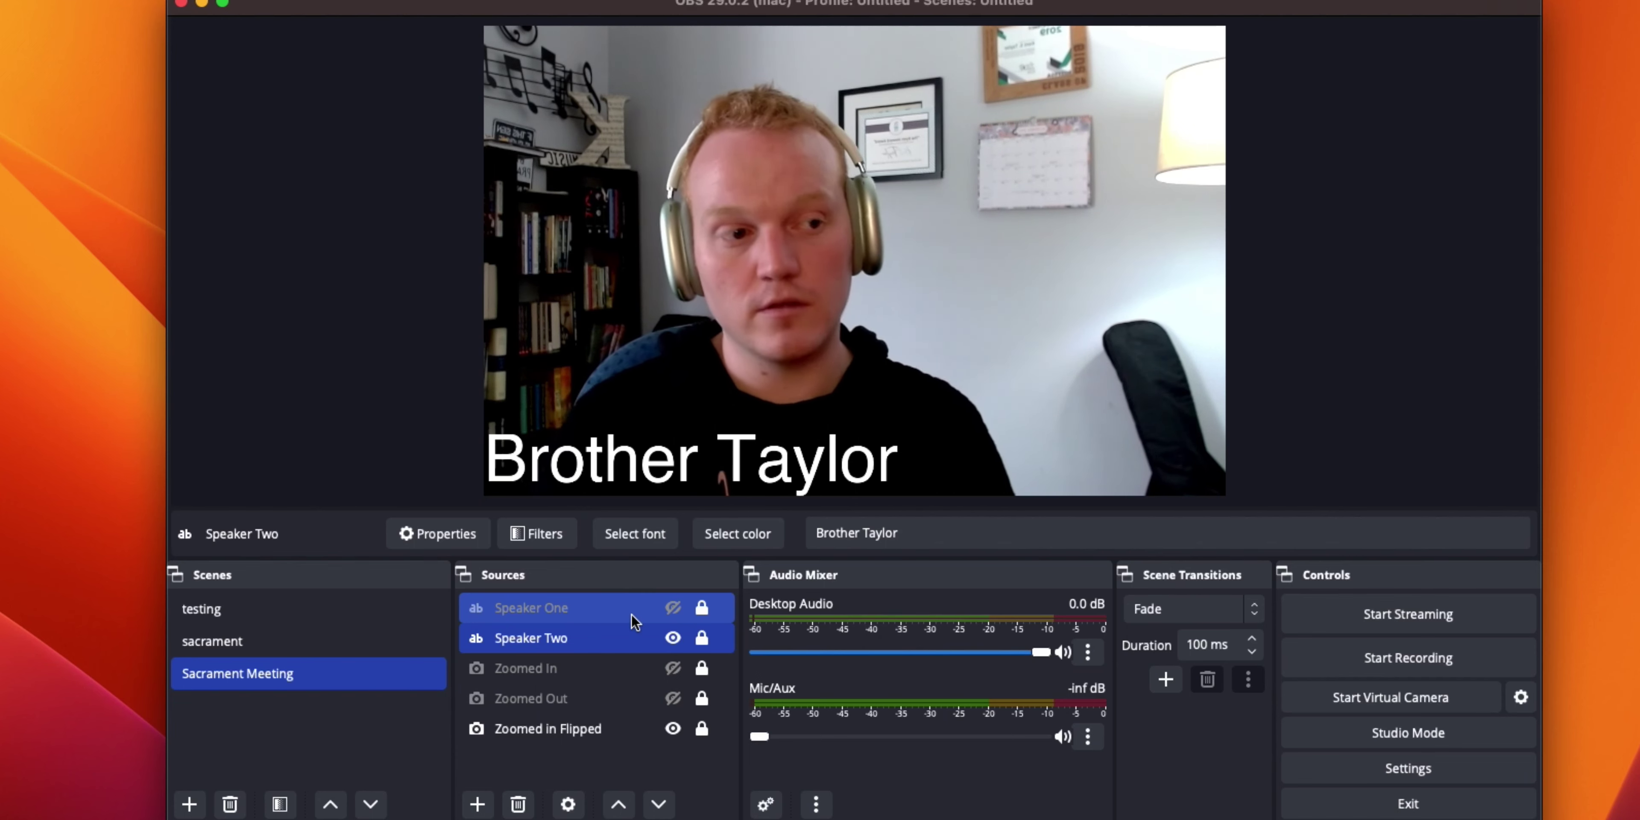
left_click(662, 616, "super")
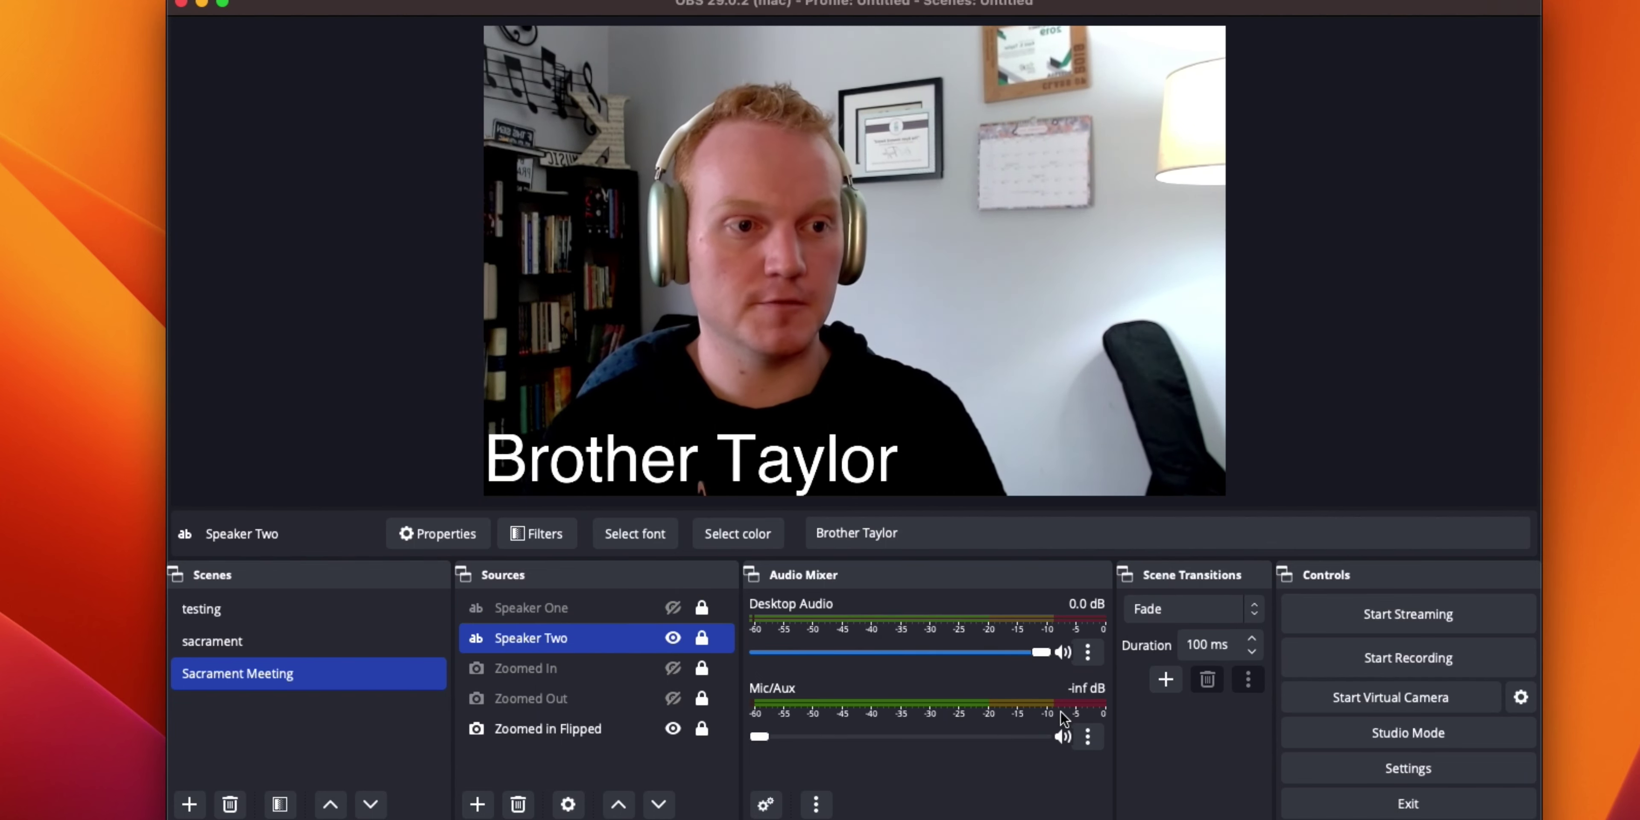
left_click(597, 612)
left_click(608, 642, "shift")
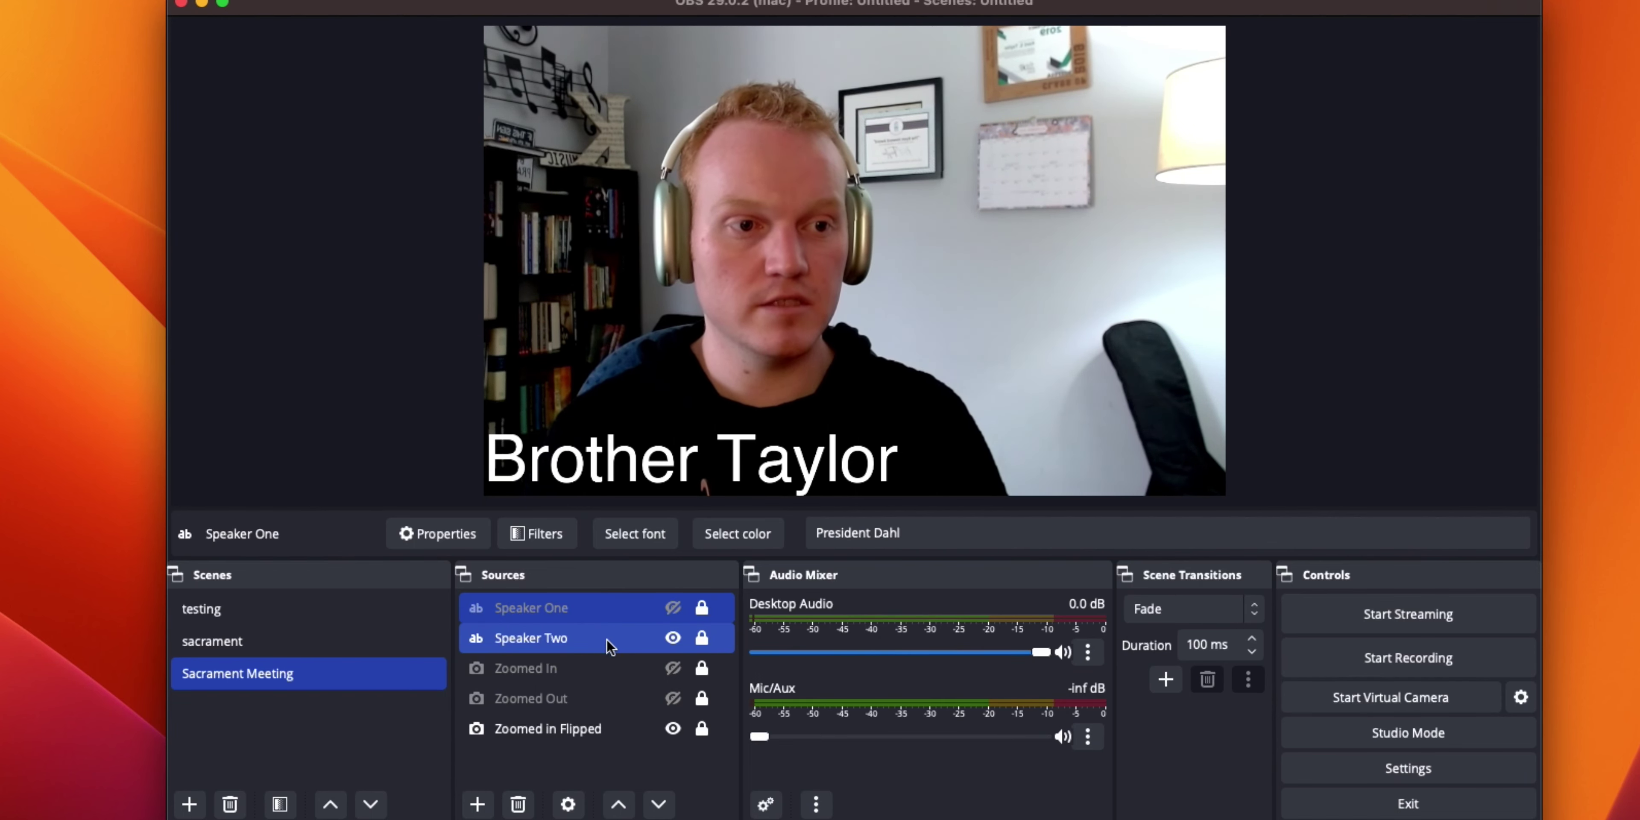
left_click(685, 642)
left_click(673, 638)
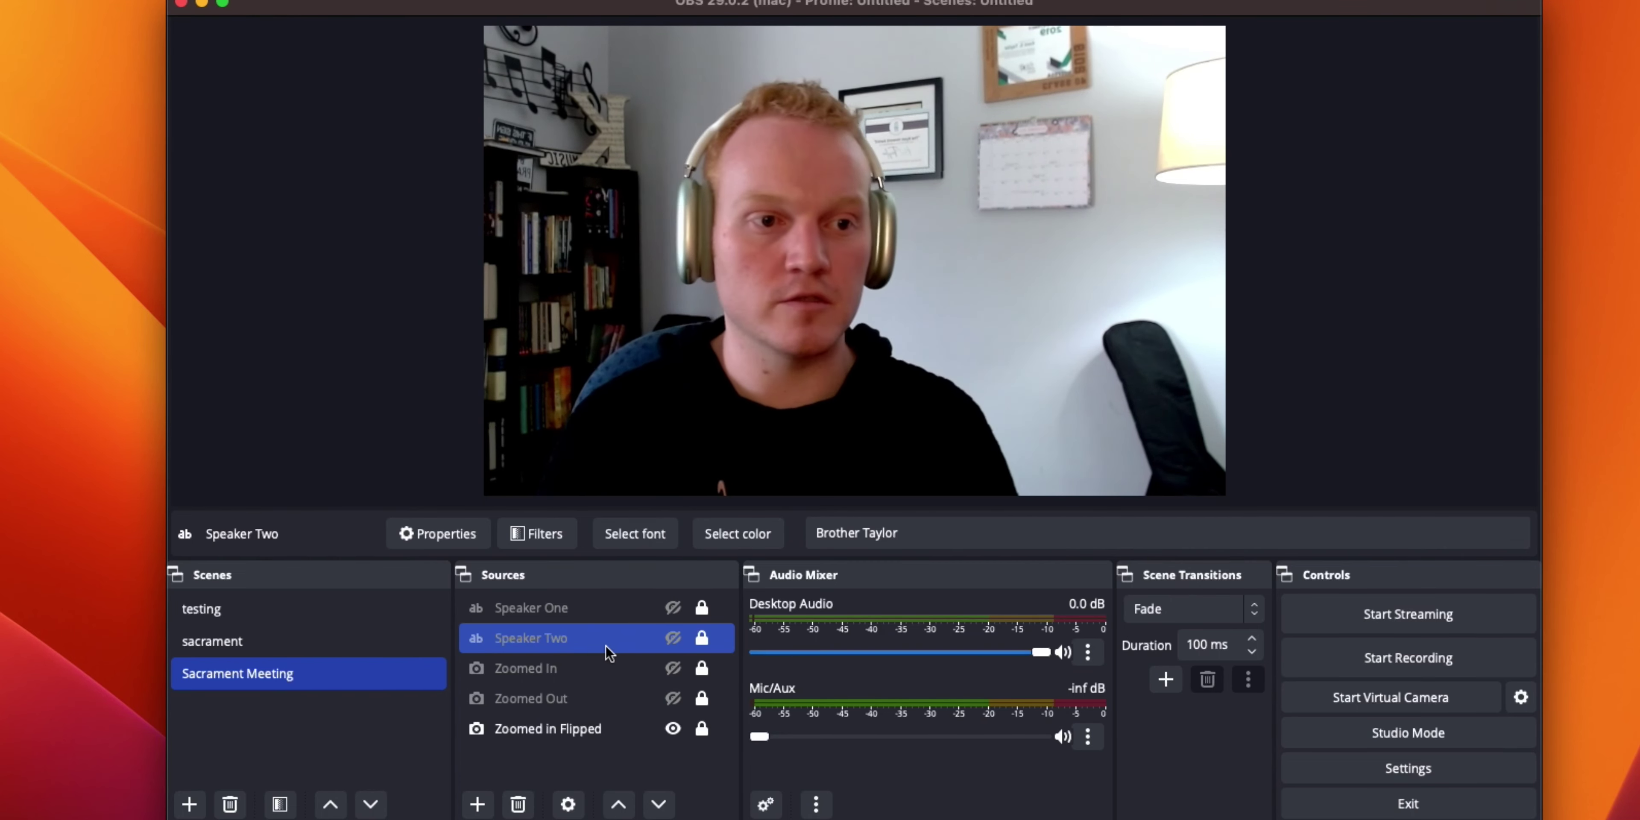
left_click(604, 614)
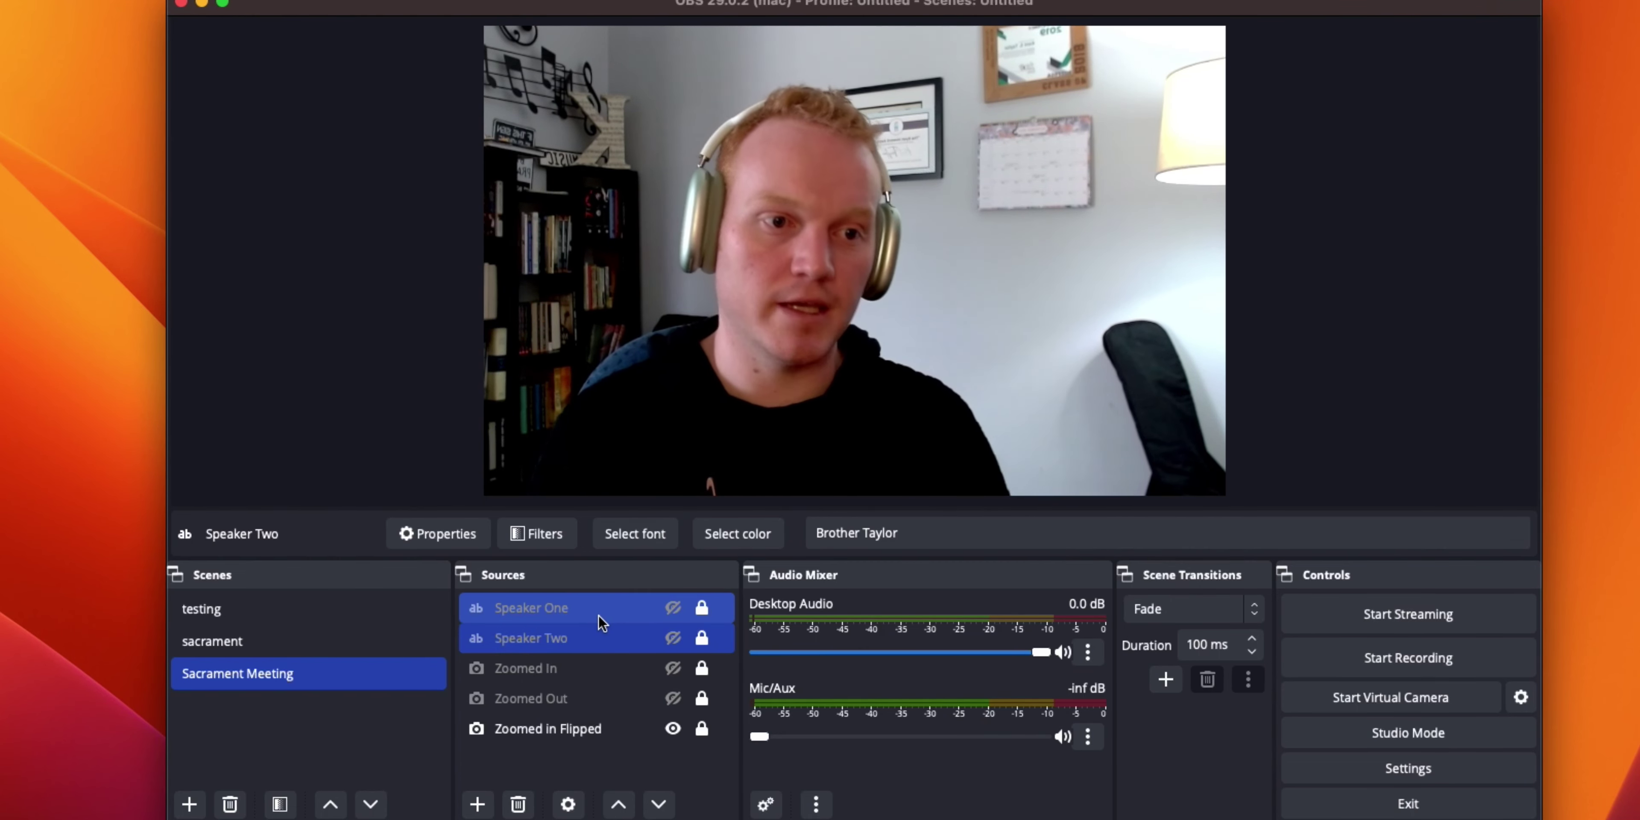
right_click(596, 611)
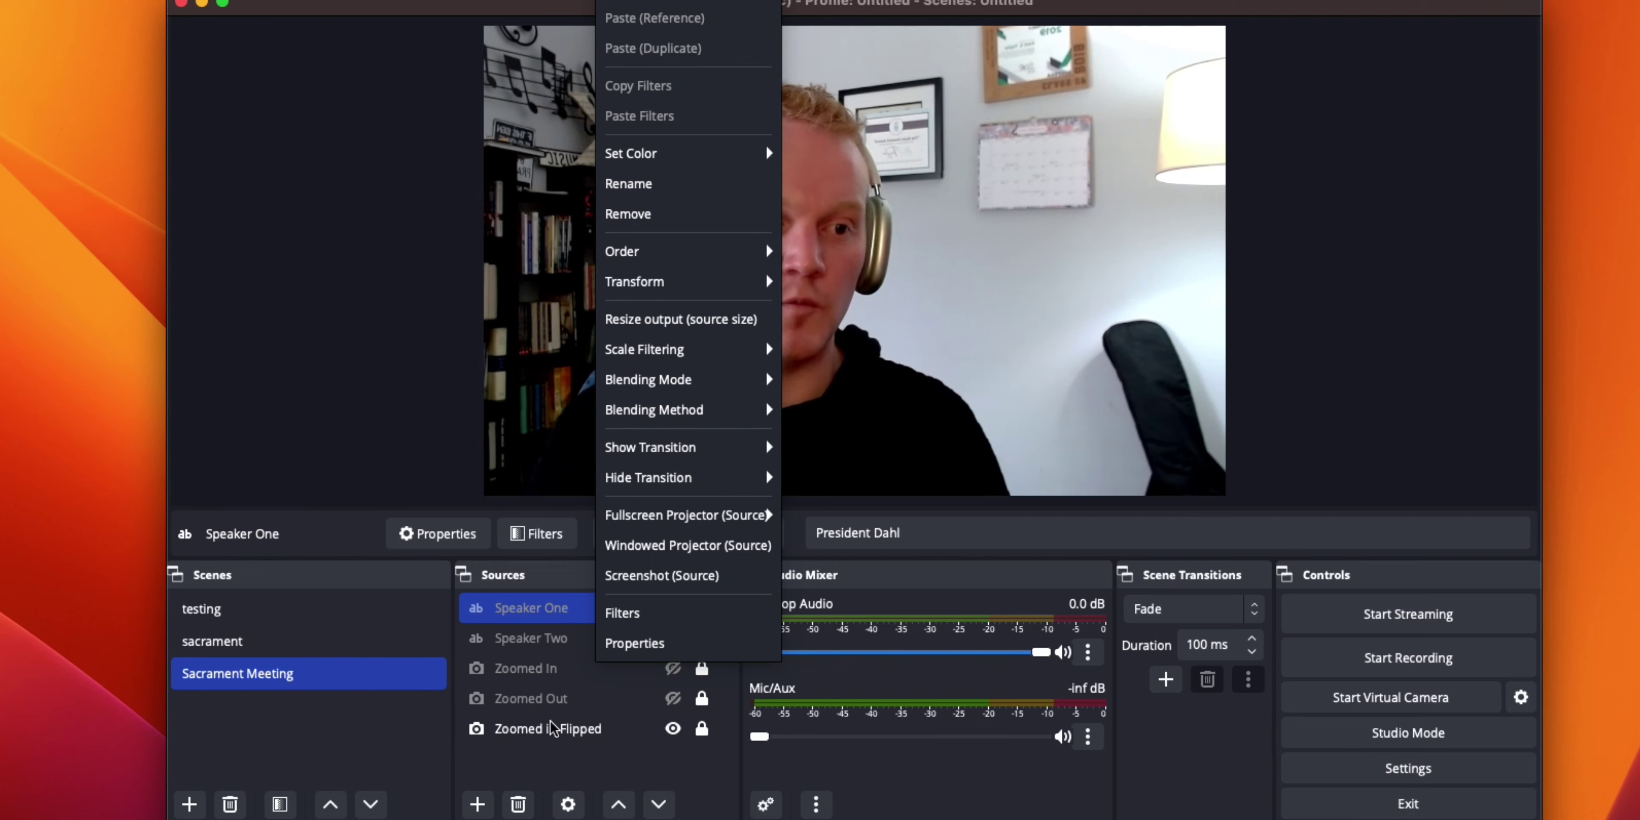
left_click(551, 754)
left_click(477, 804)
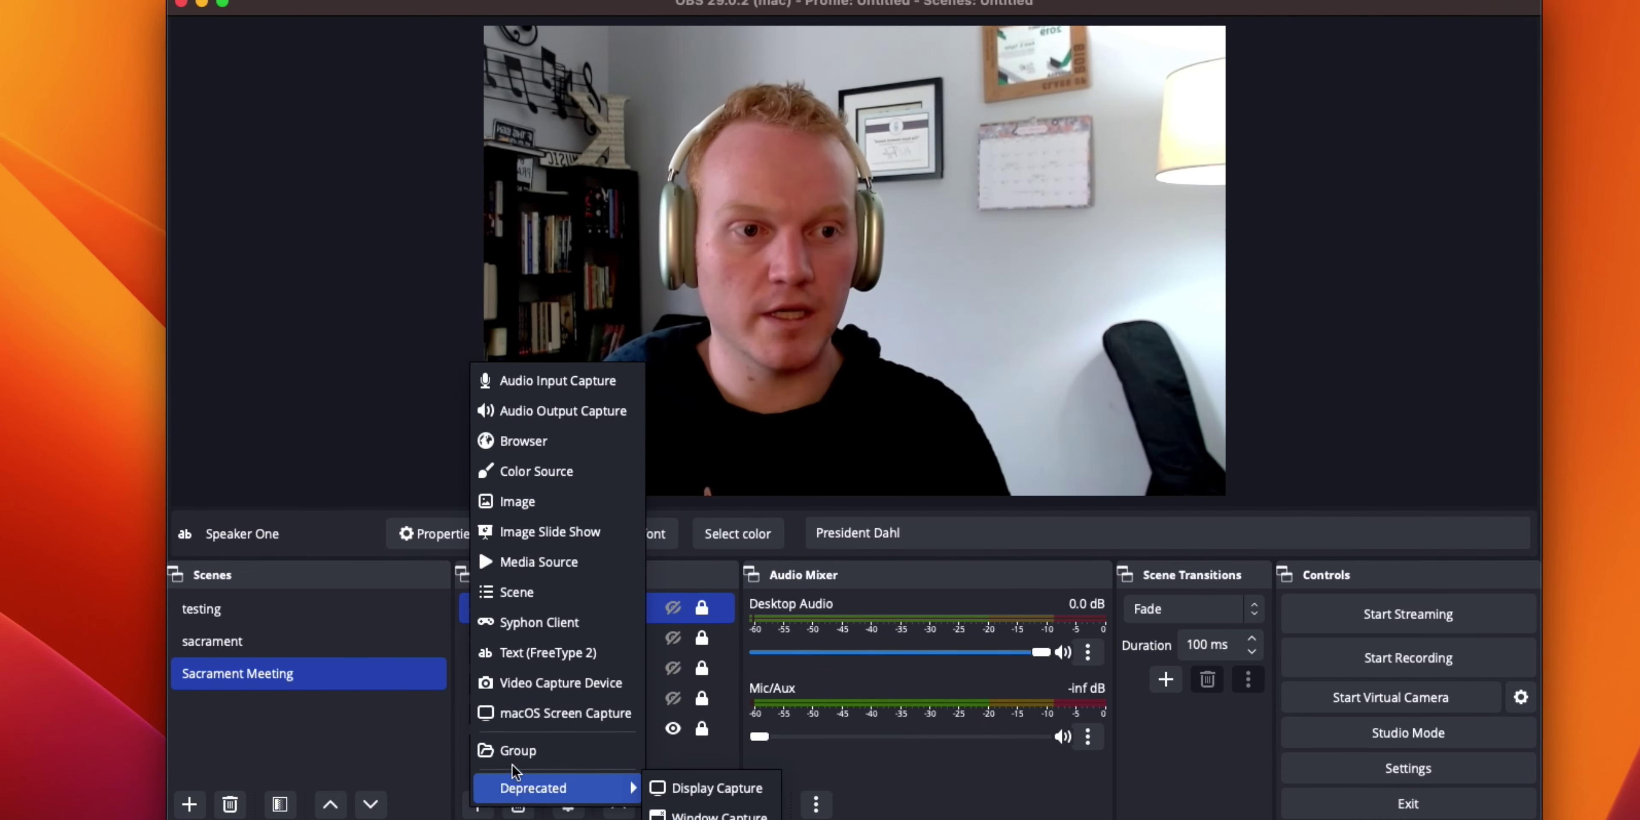
left_click(330, 757)
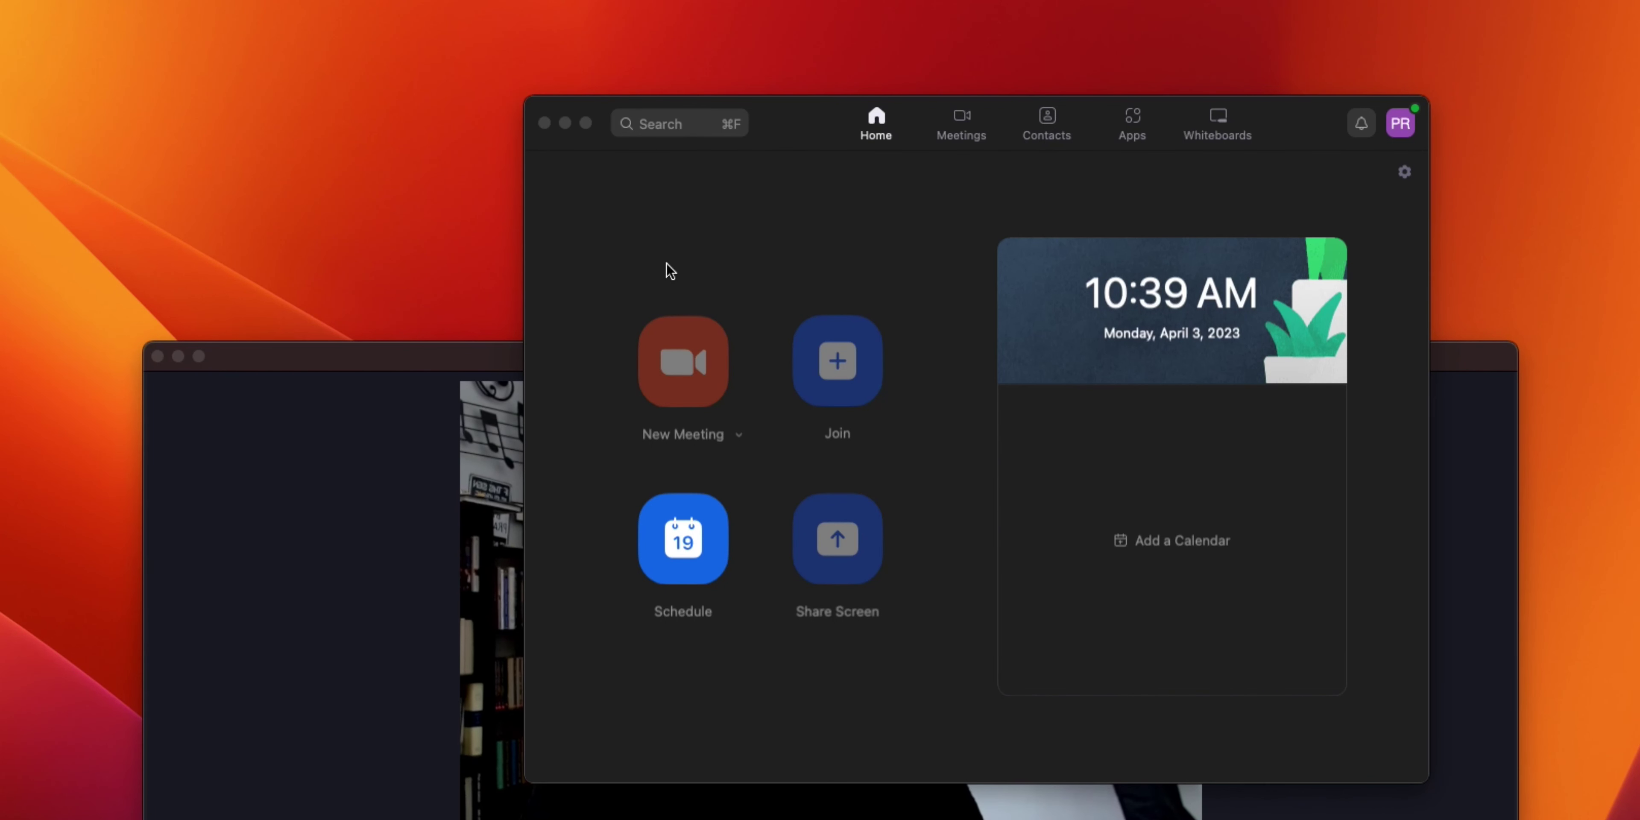
In the Zoom meeting, choose Logi Webcam C920e as the camera and start the video
key("ctrl+super+v")
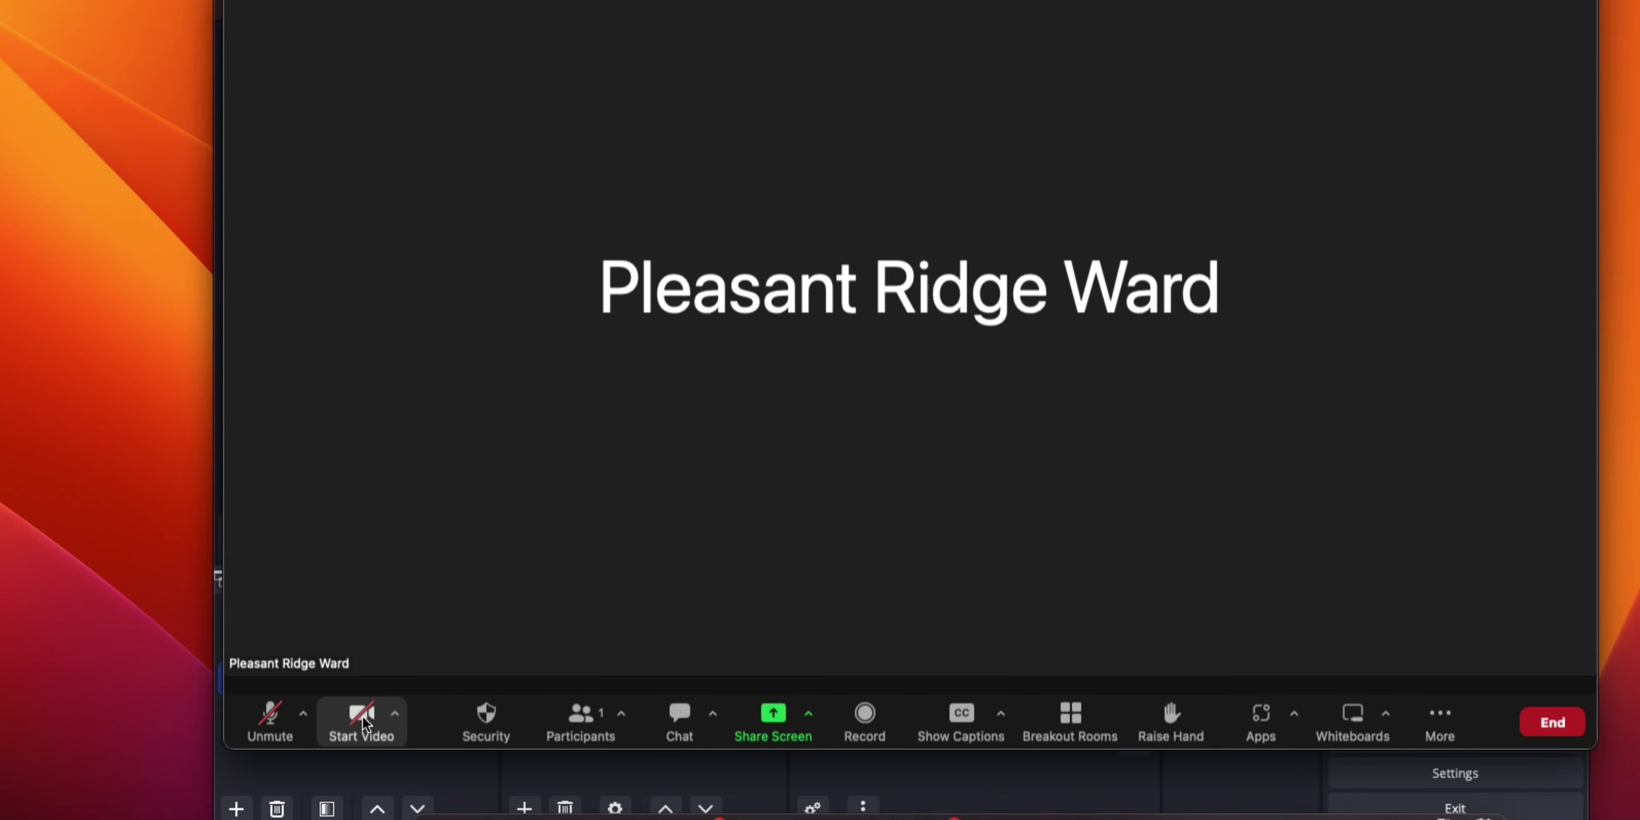
left_click(396, 717)
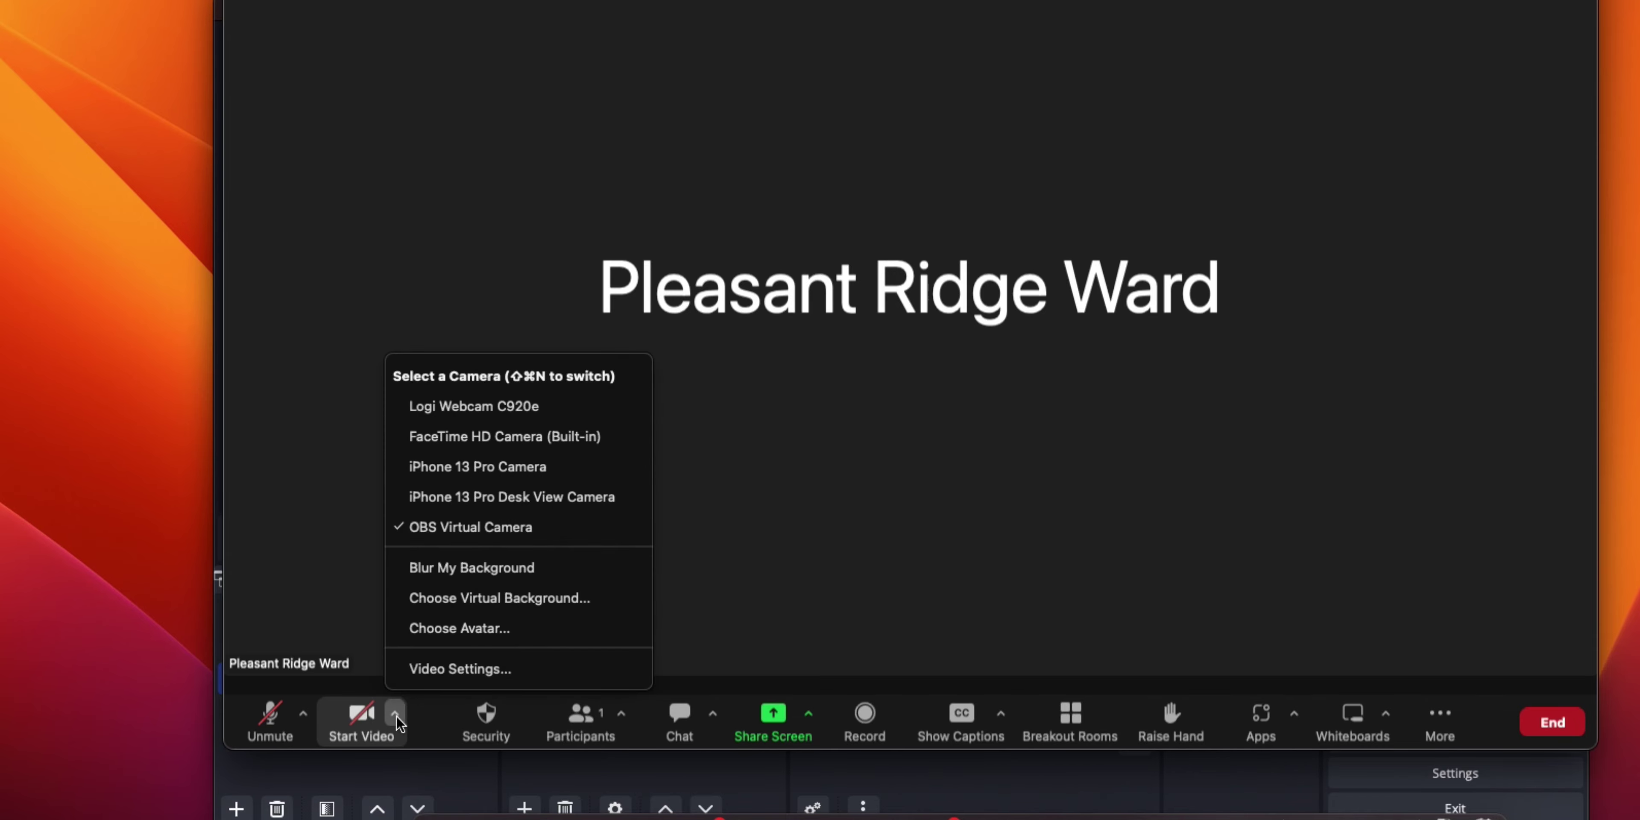
left_click(507, 407)
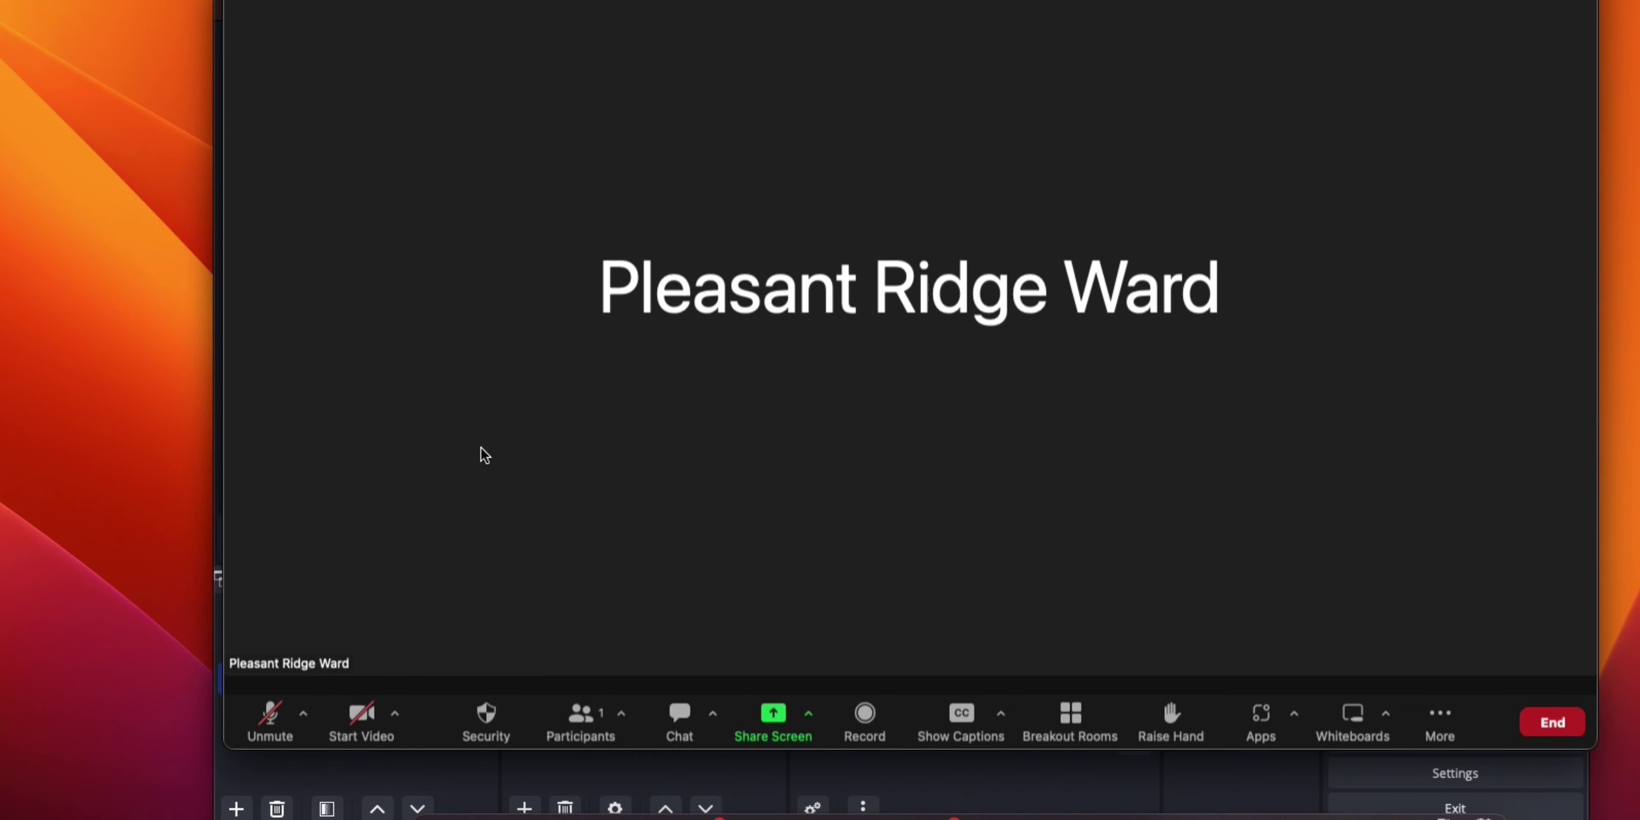
left_click(342, 726)
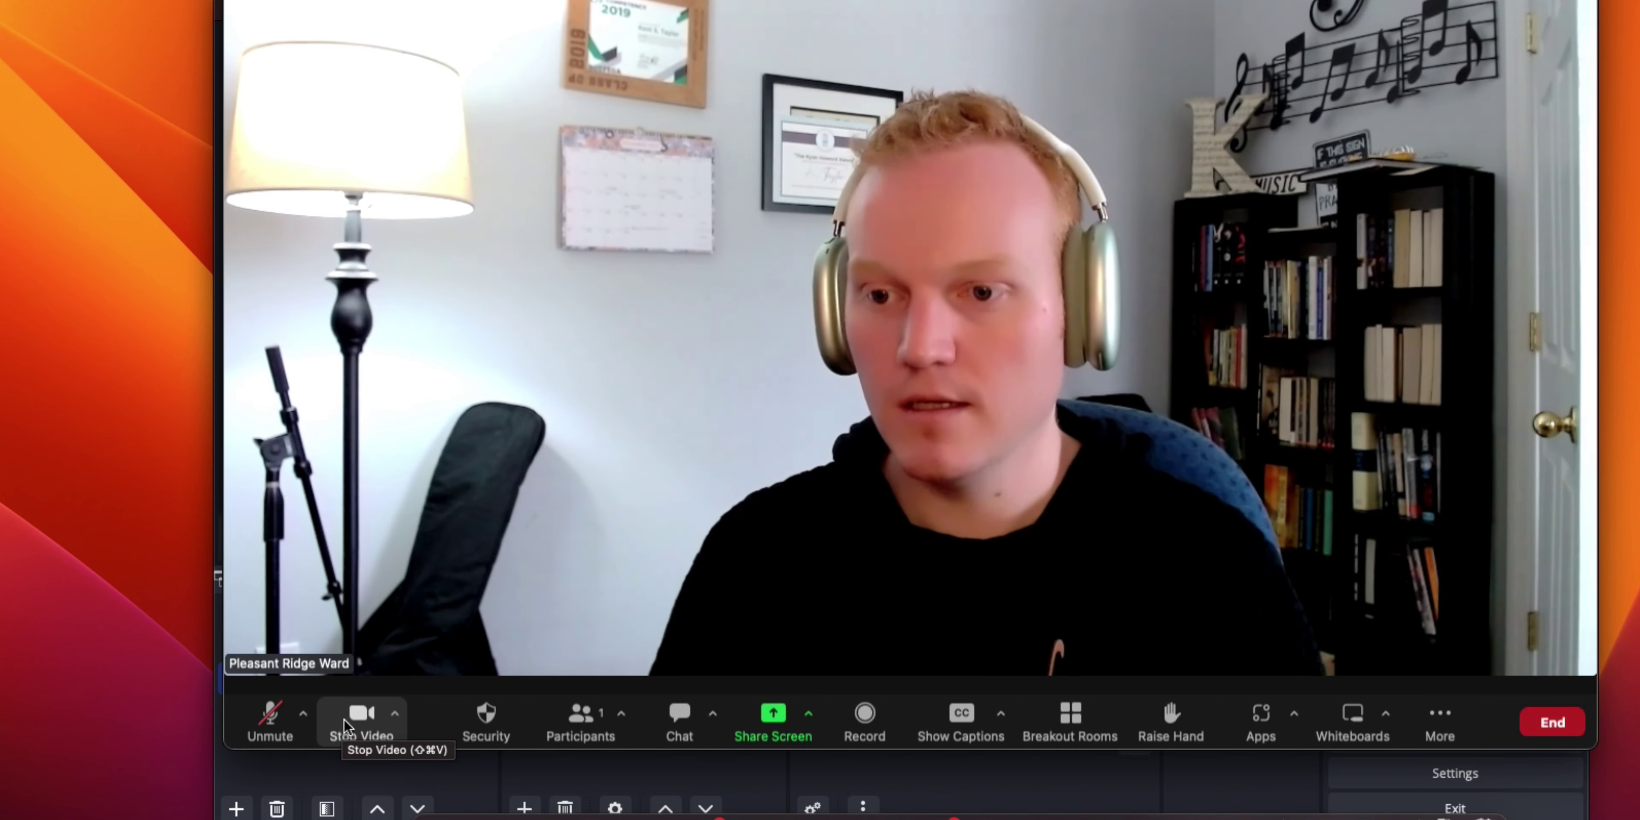
Change the Zoom meeting's camera to OBS Virtual Camera
left_click(395, 713)
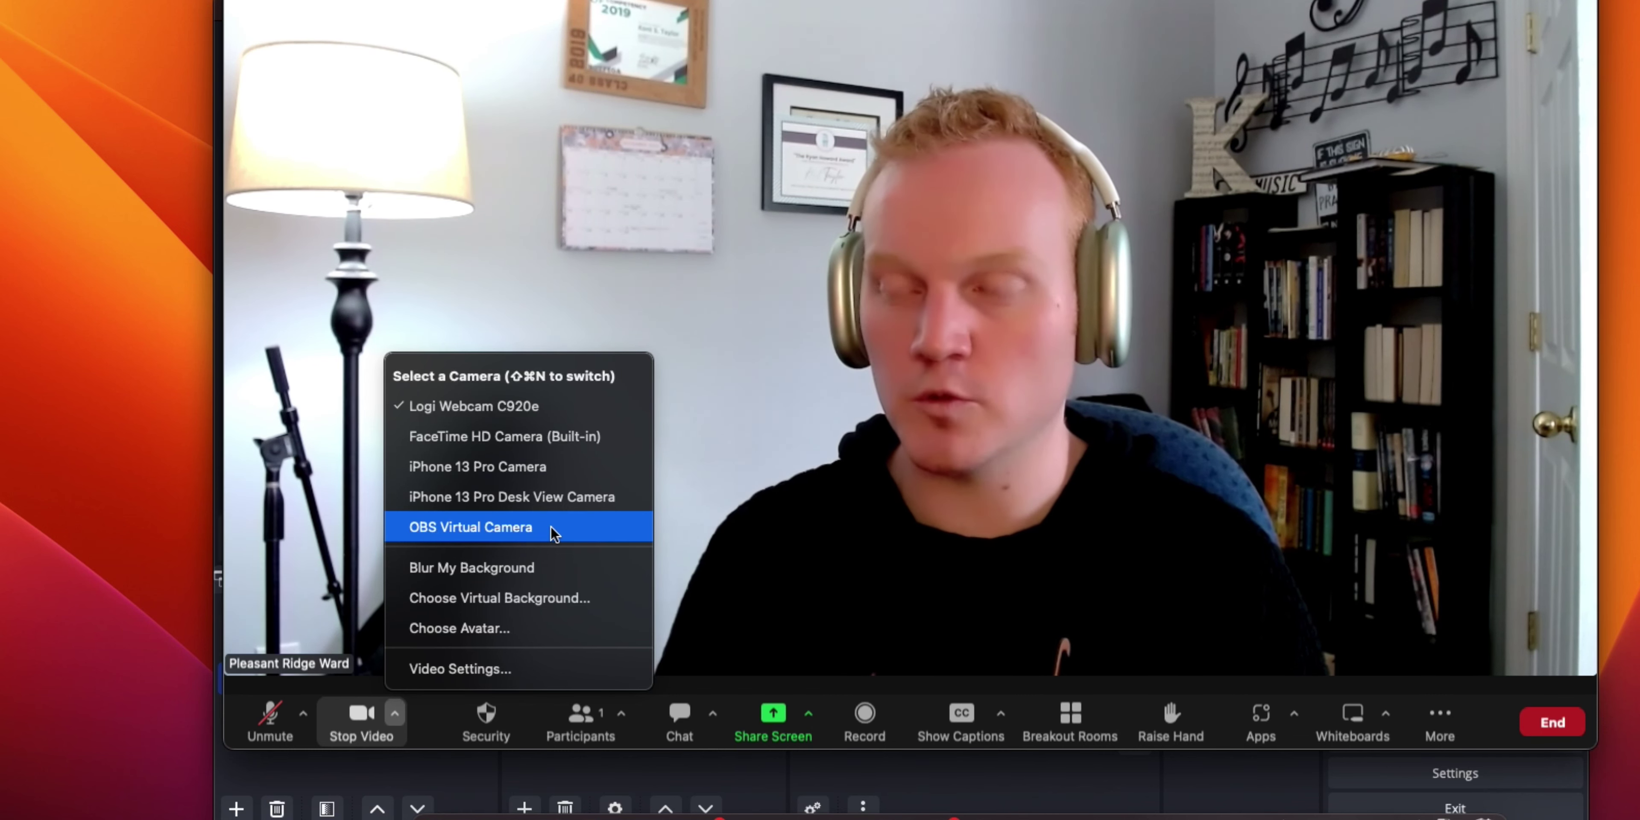
left_click(535, 528)
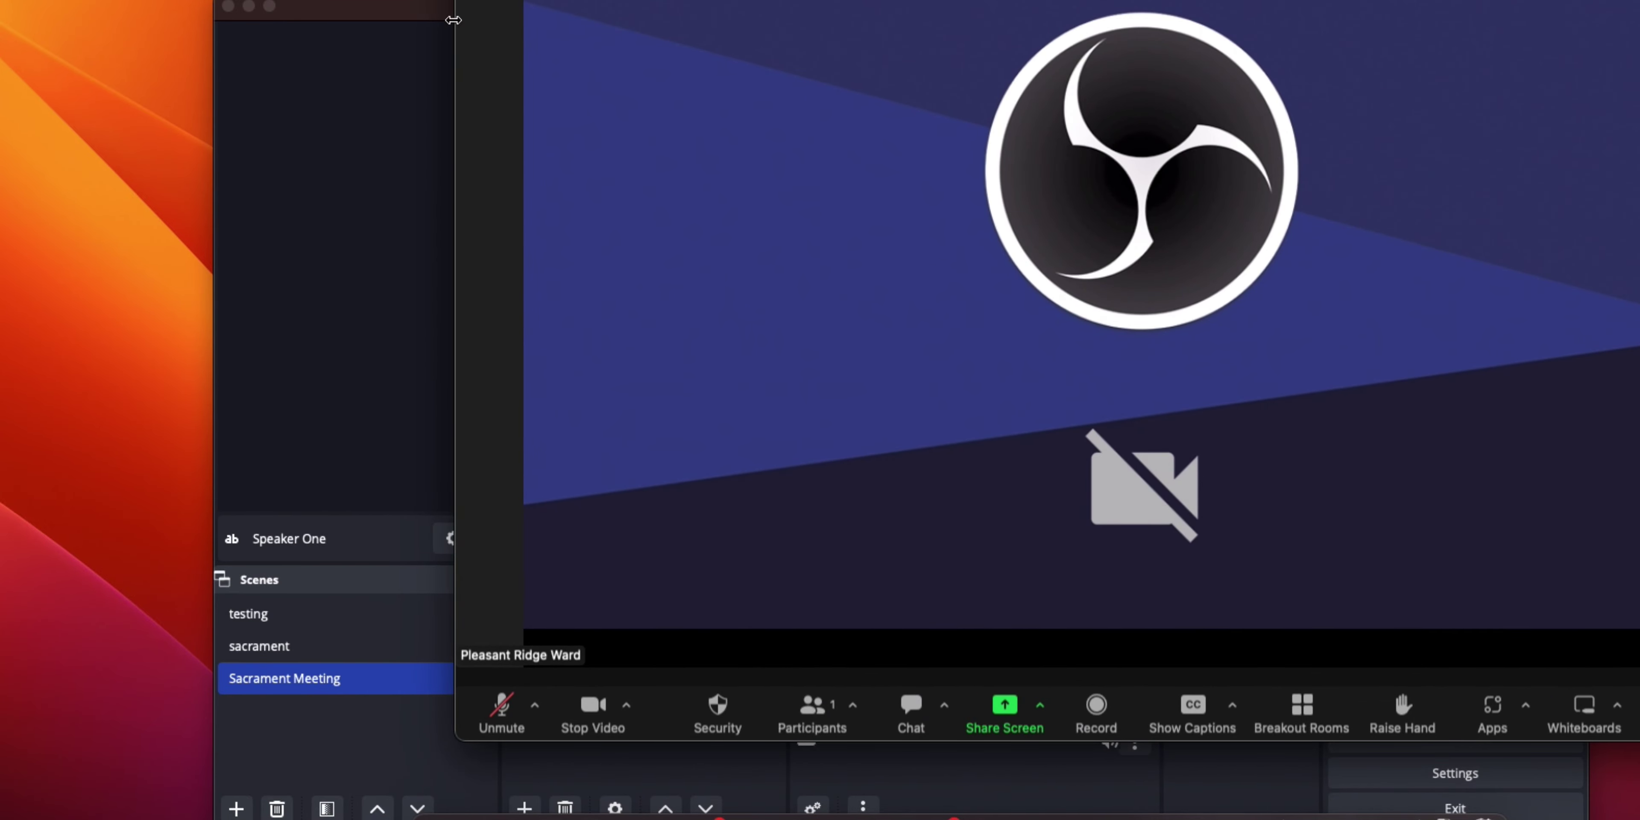
Switch to OBS, and show and unlock the Zoomed In, Zoomed Out and Zoomed in Flipped camera sources
left_click(444, 27)
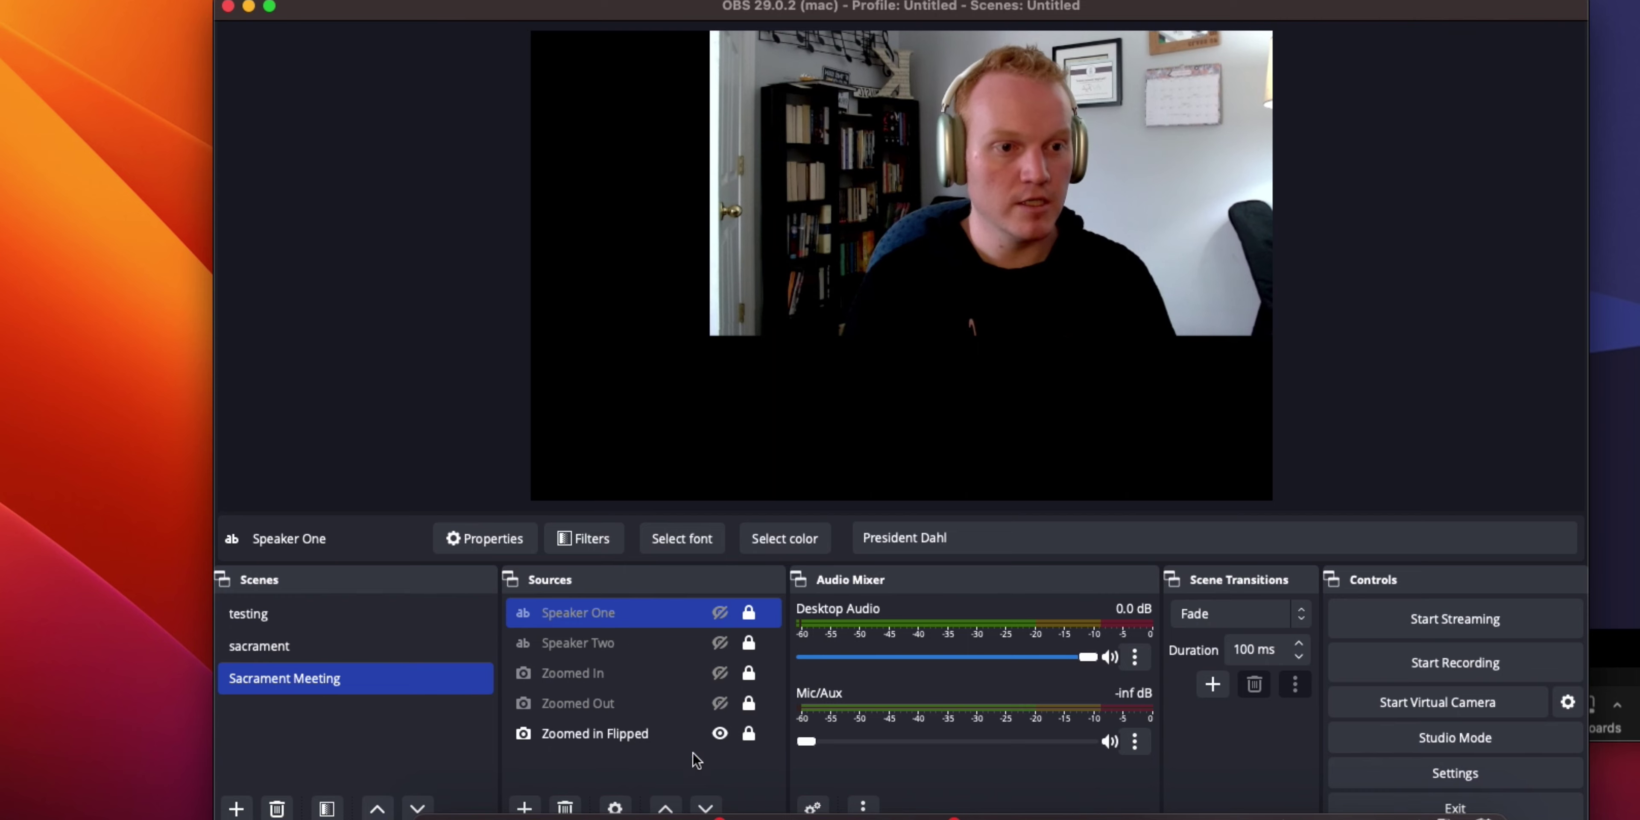
left_click(731, 733, "super")
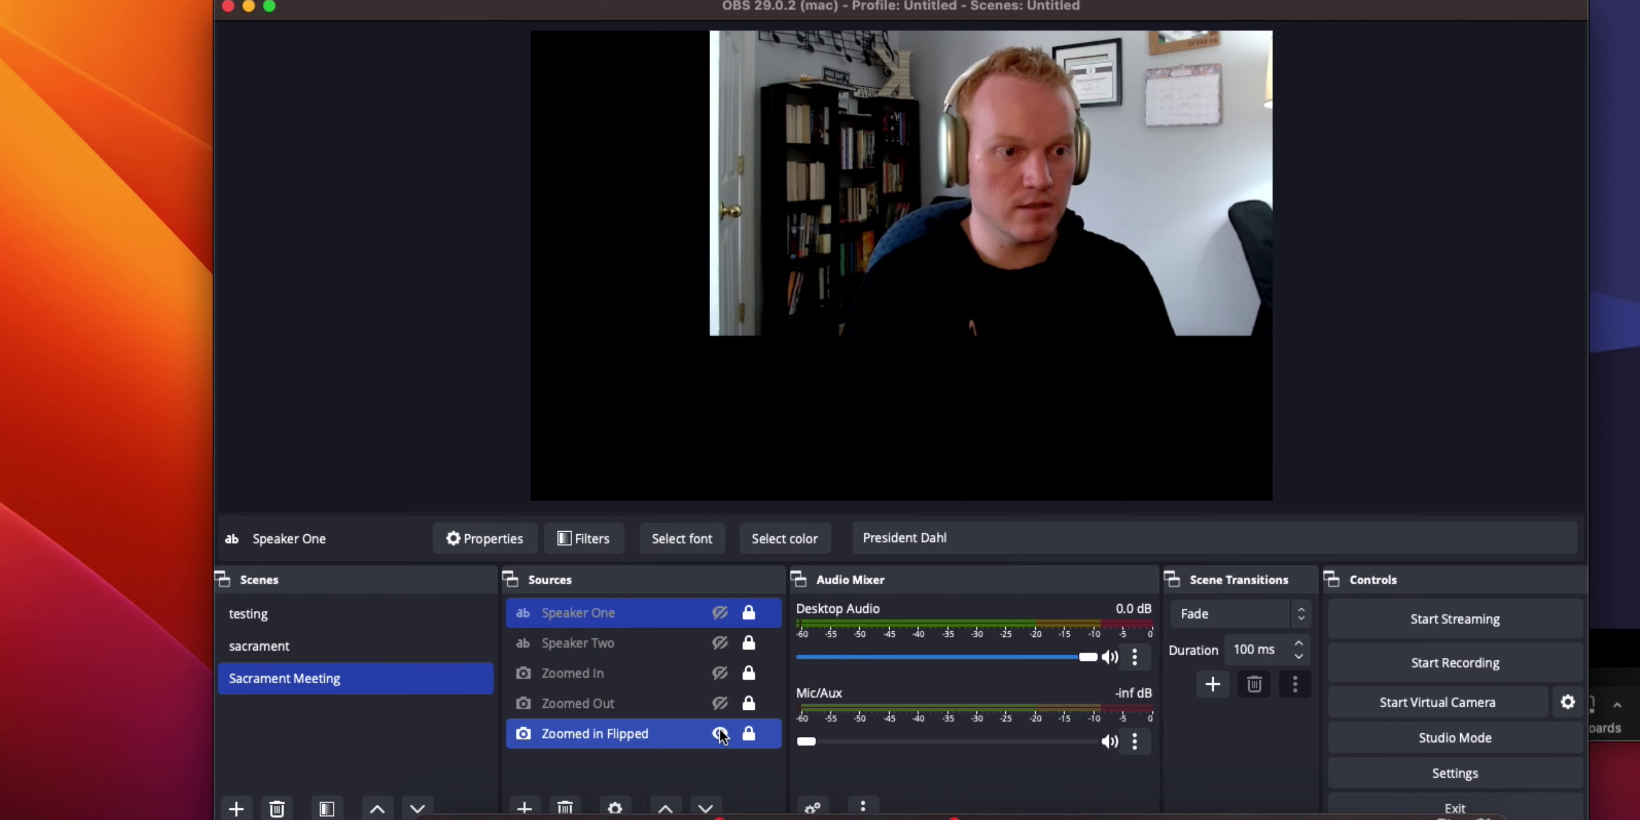
left_click(721, 735, "super")
left_click_drag(1394, 11, 1228, 0)
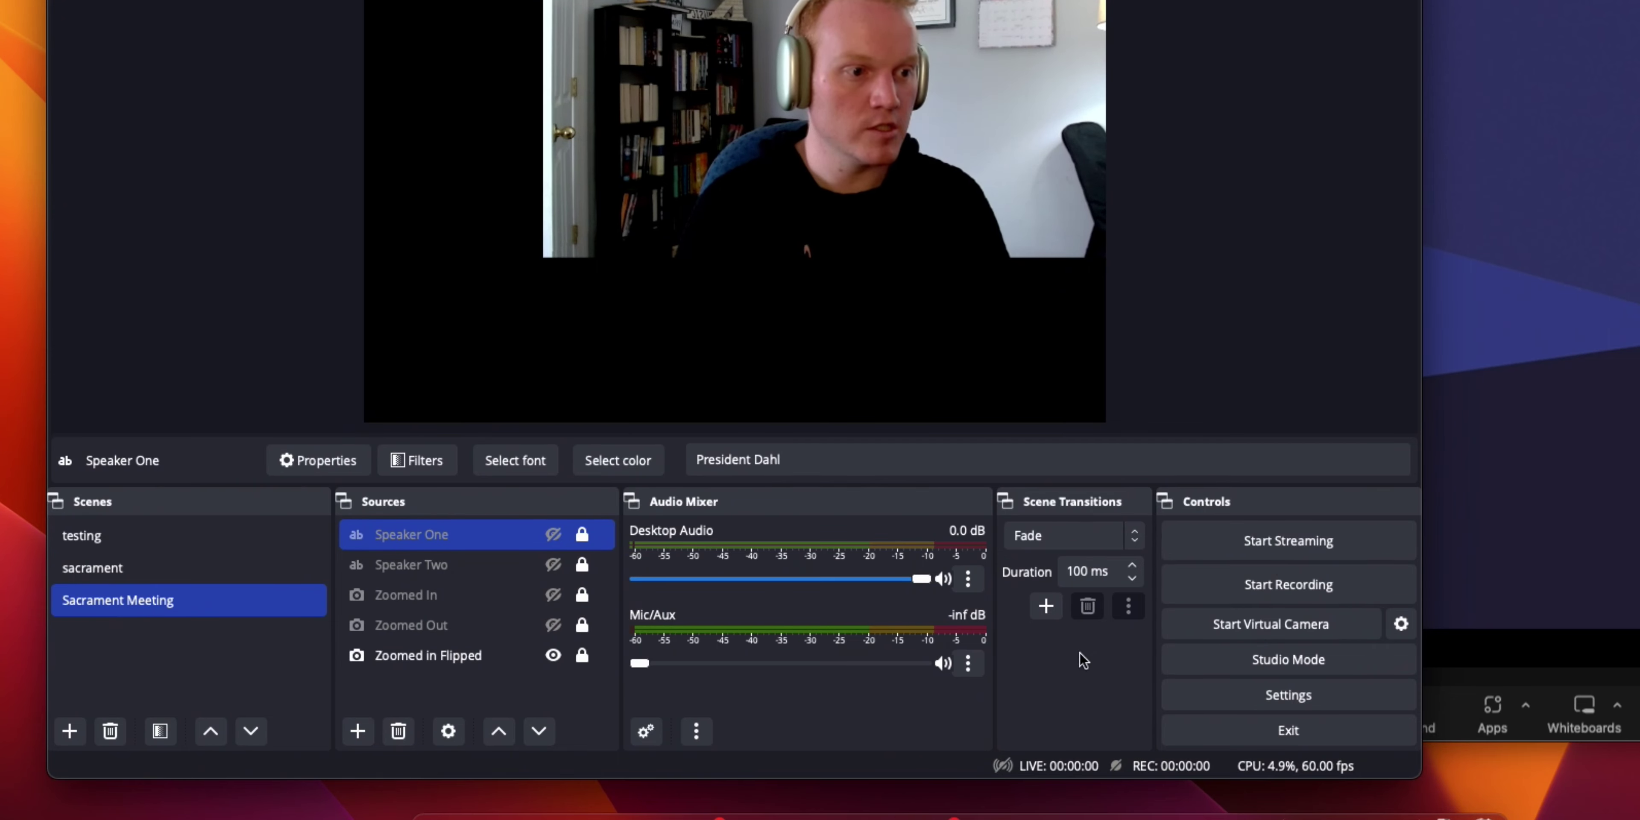
left_click(503, 627, "super")
left_click(538, 596, "super")
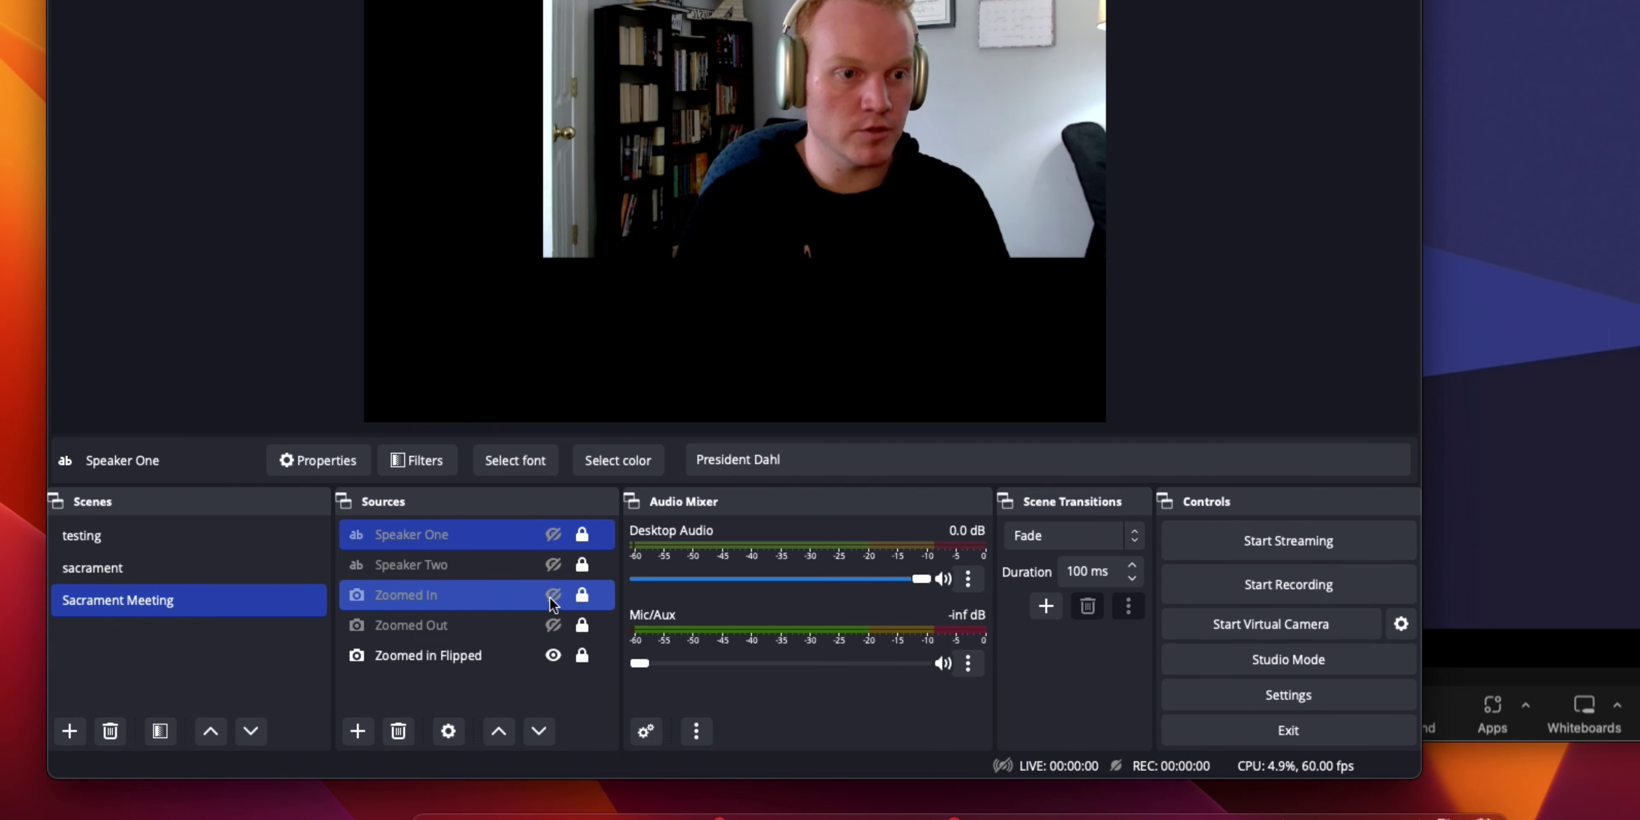
left_click(552, 595)
left_click(552, 596)
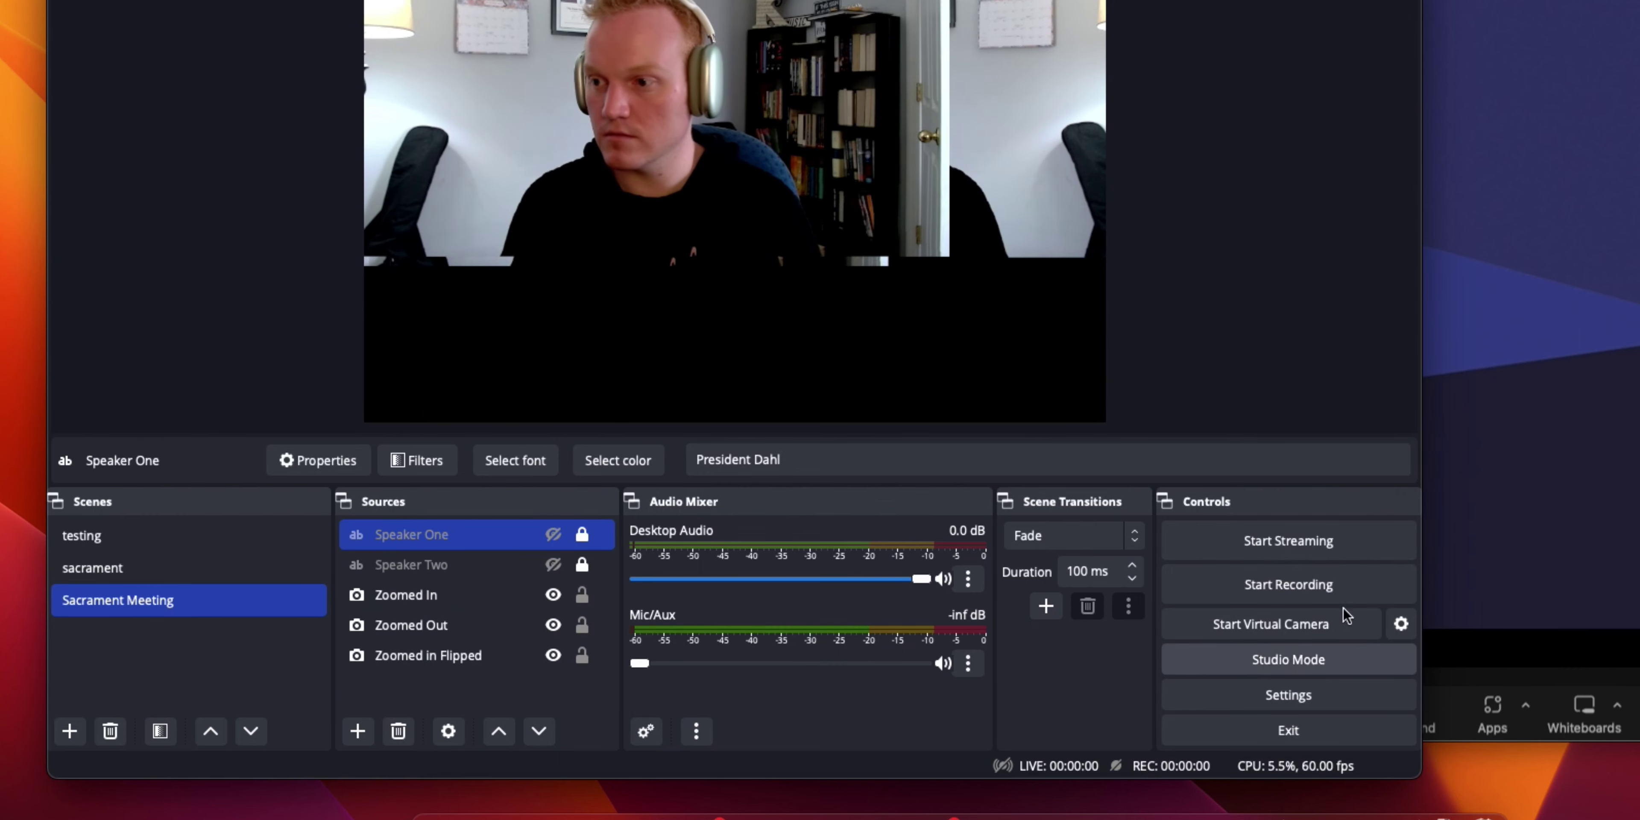
Start the virtual camera and switch to the Zoom meeting to check its feed
left_click(1308, 626)
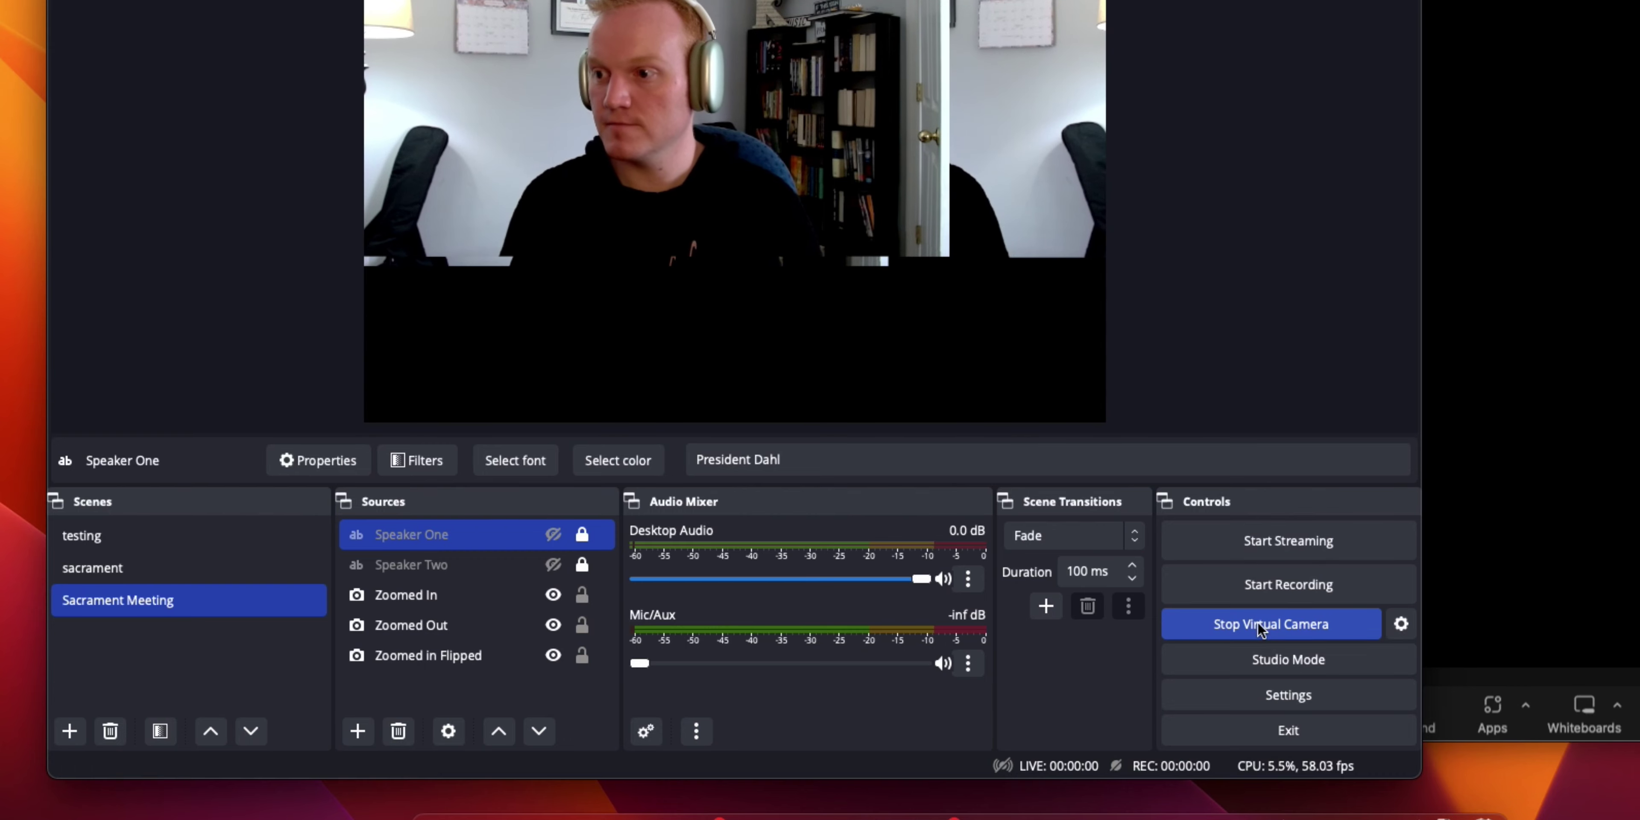
key("super+Tab")
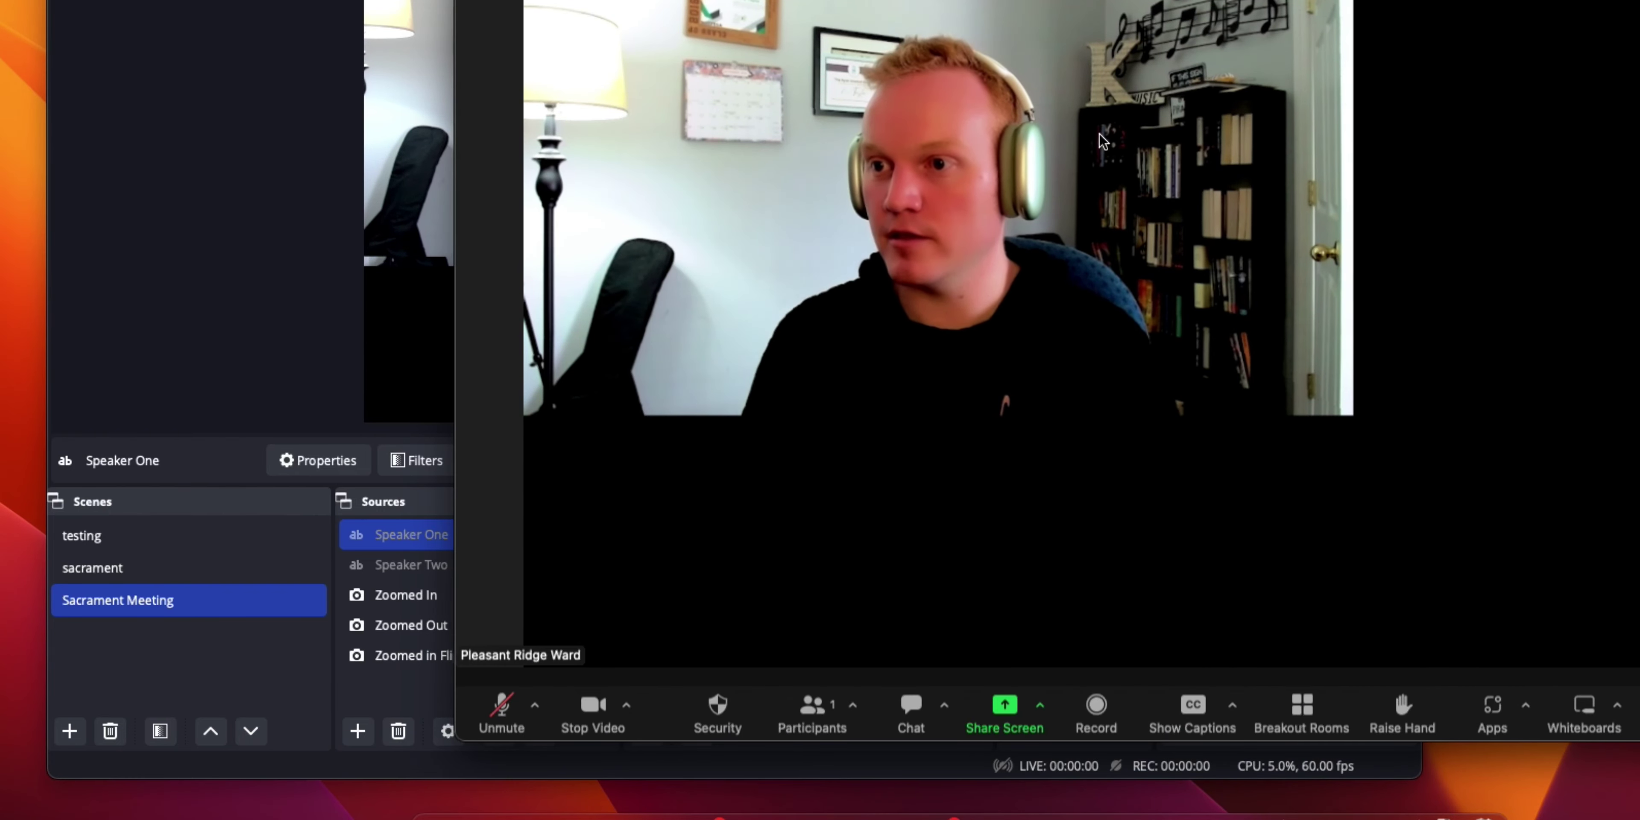
Return to OBS and enlarge the topmost webcam source so it fills the canvas
left_click(172, 165)
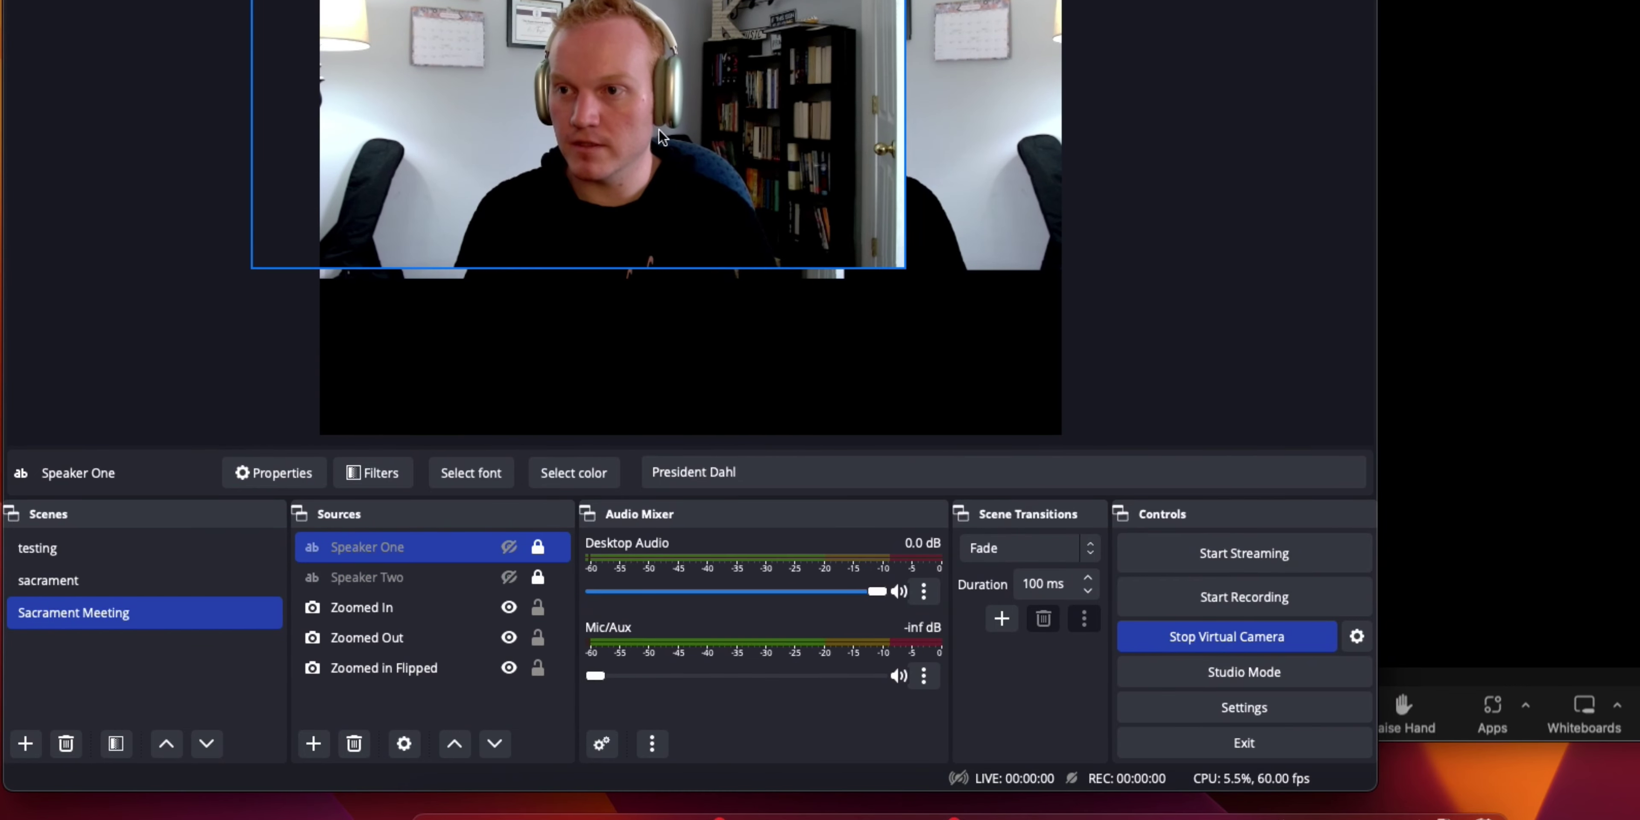
left_click(579, 147)
left_click_drag(921, 278, 1121, 438)
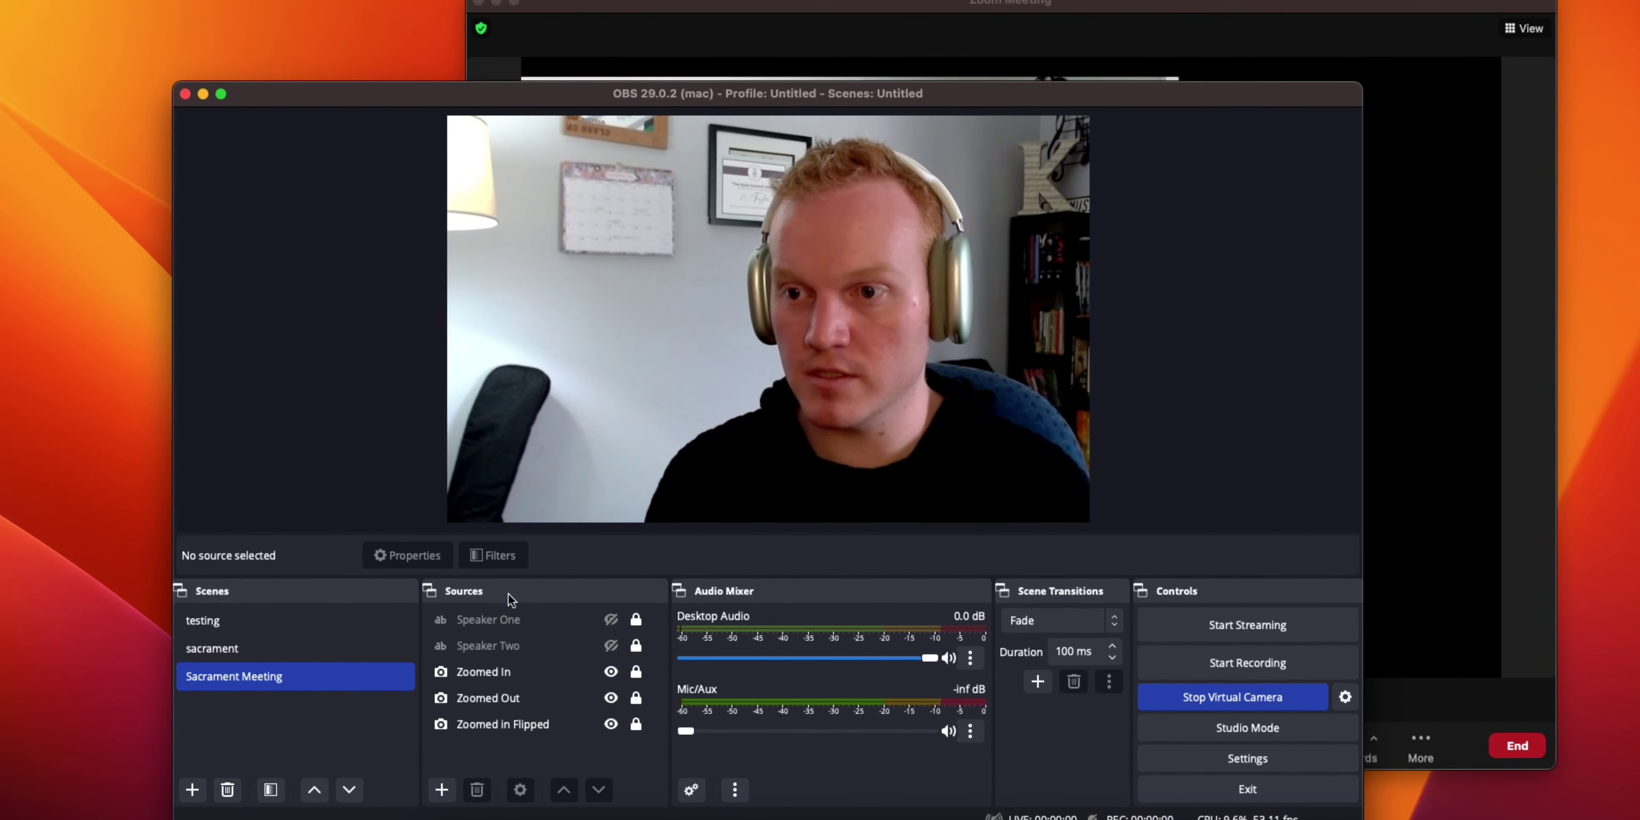
Undock the Sources list into its own floating window above the main OBS window
left_click_drag(511, 594, 289, 9)
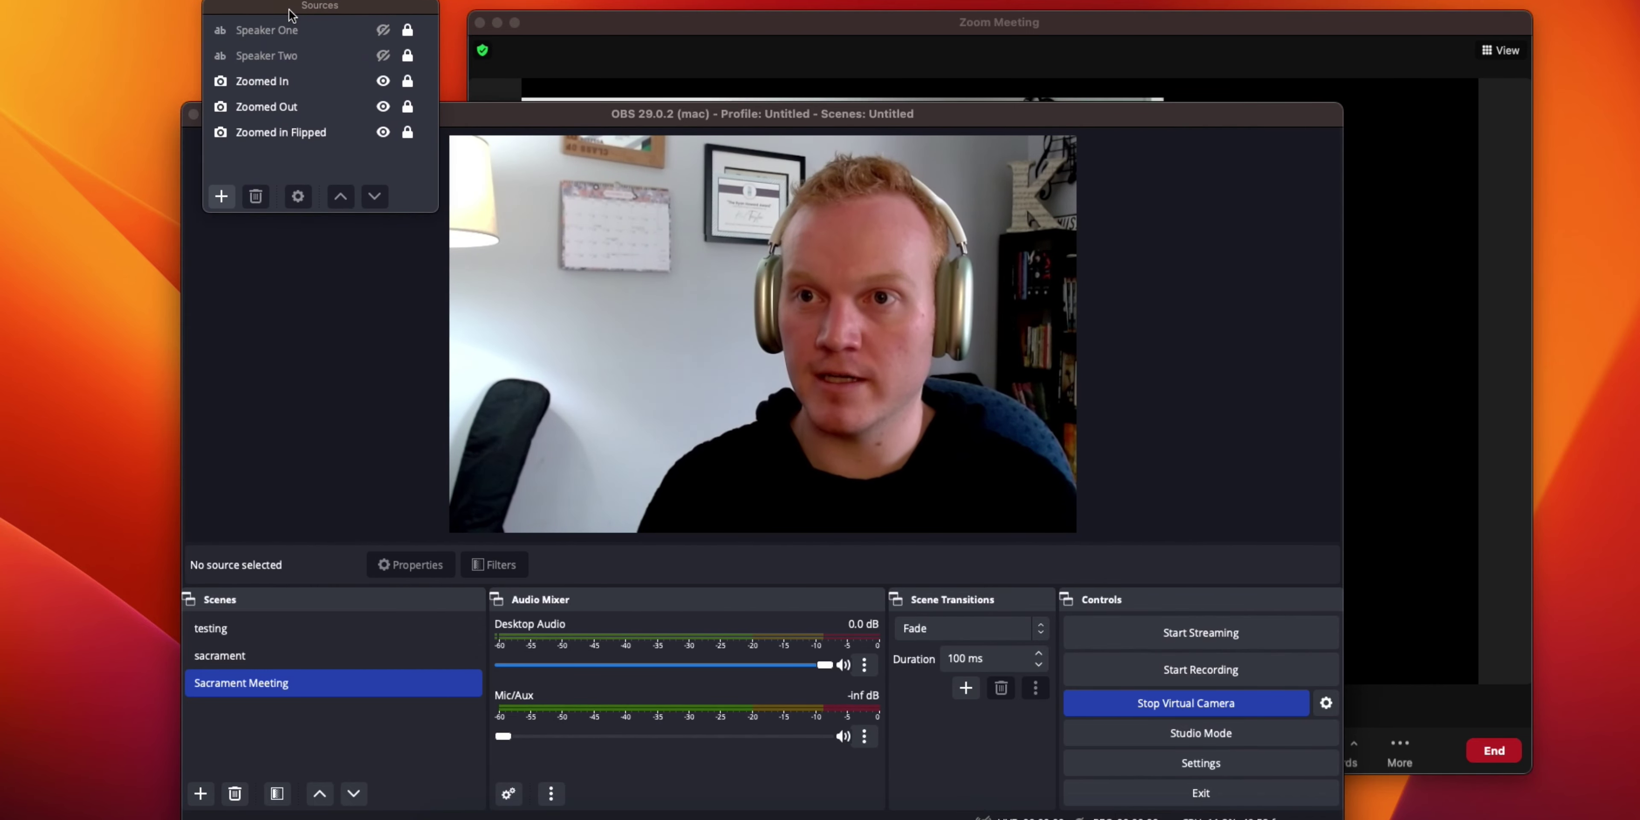
Move the main OBS window below the Zoom meeting so the video feed is uncovered, and lengthen the floating Sources window
left_click_drag(534, 115, 615, 799)
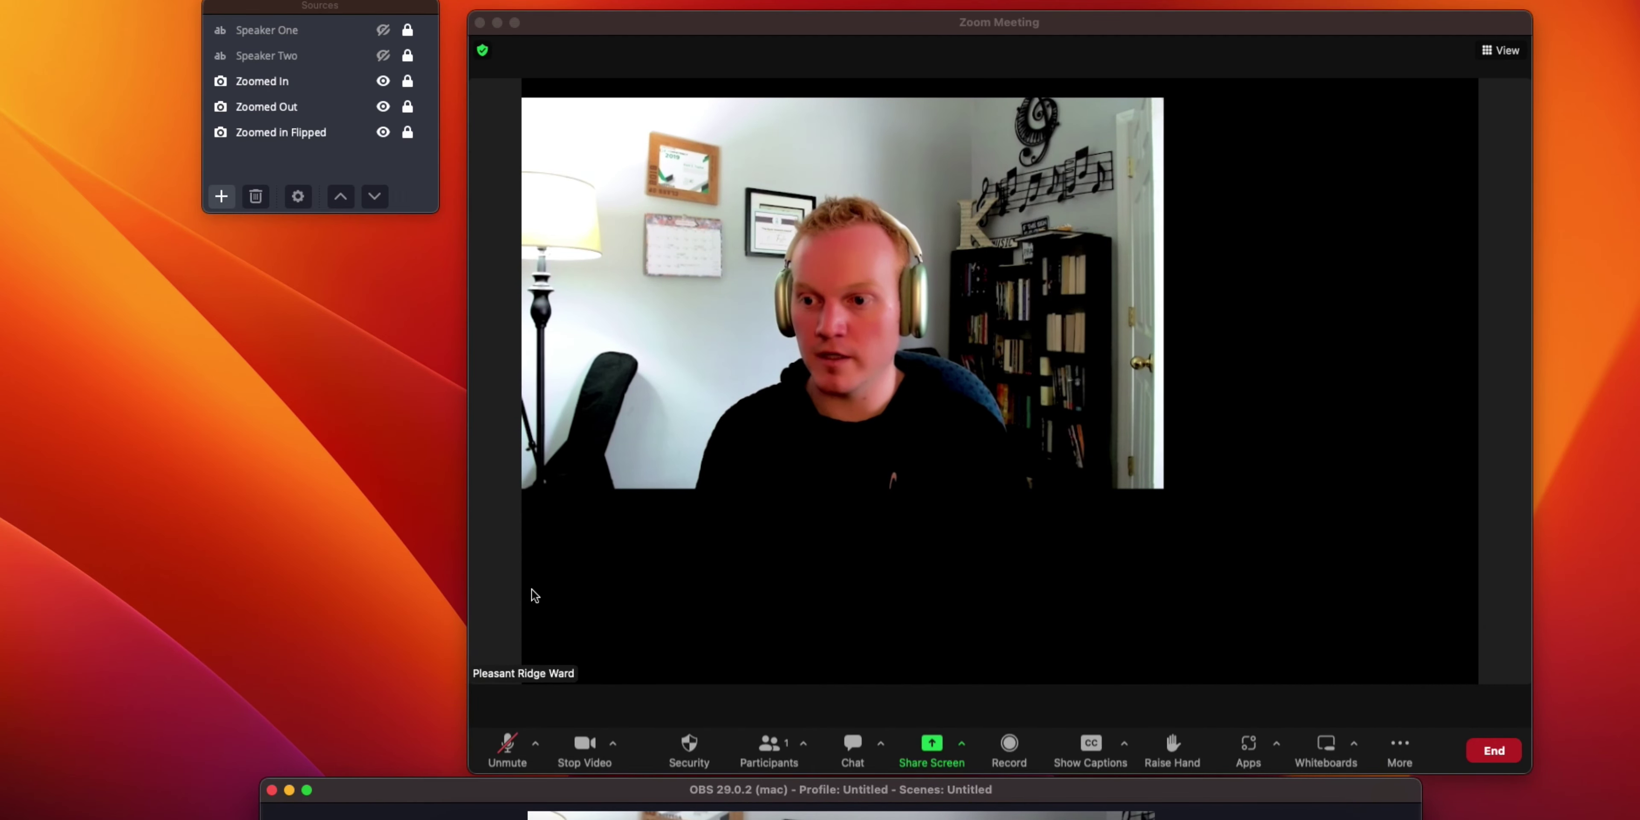
left_click(551, 696)
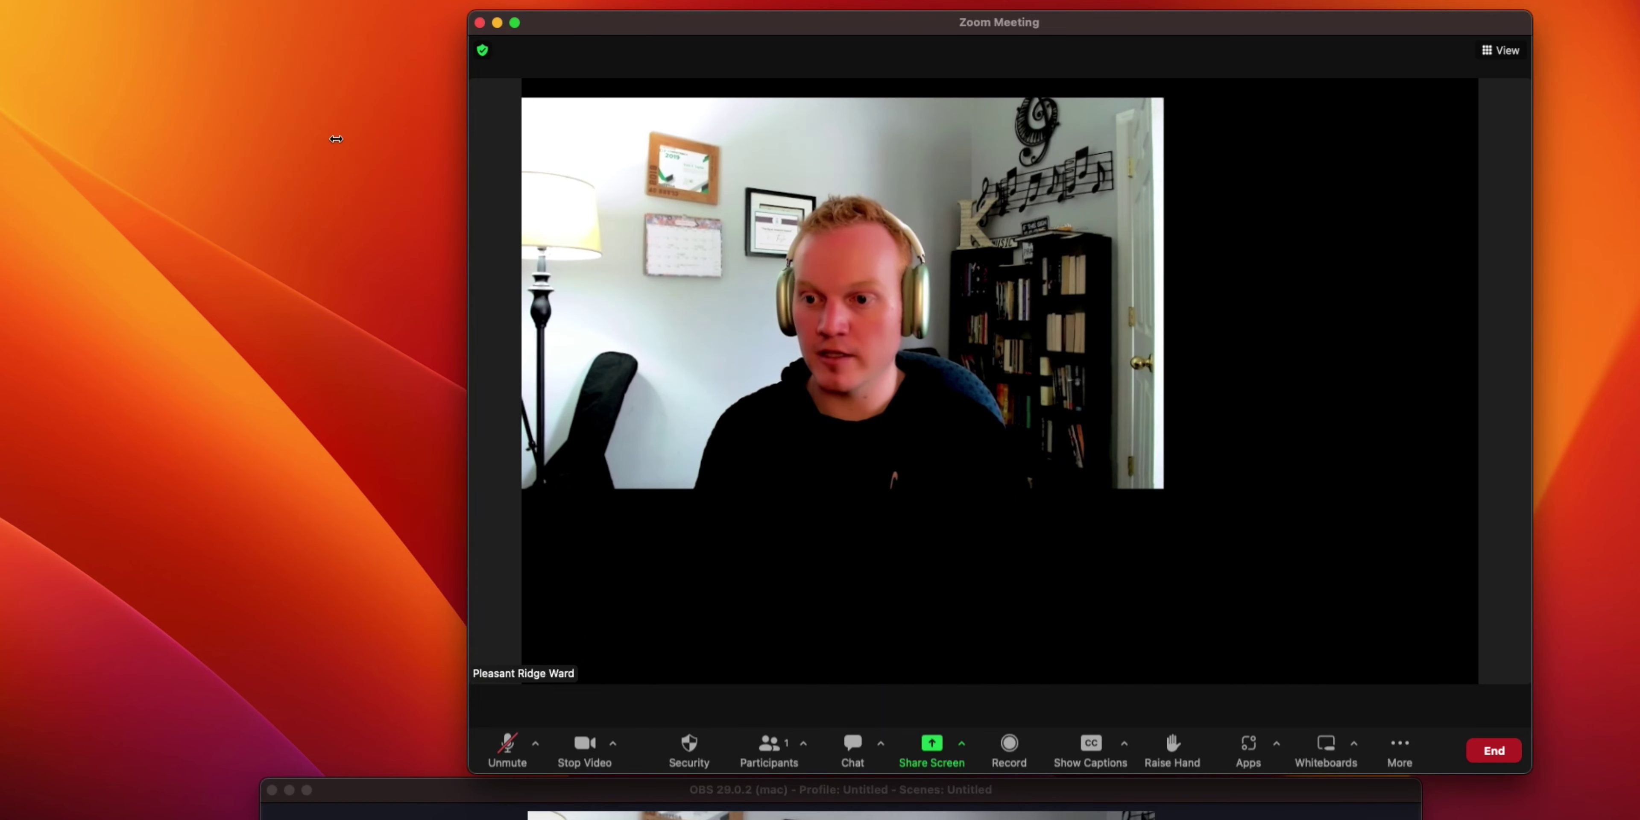
left_click(440, 801)
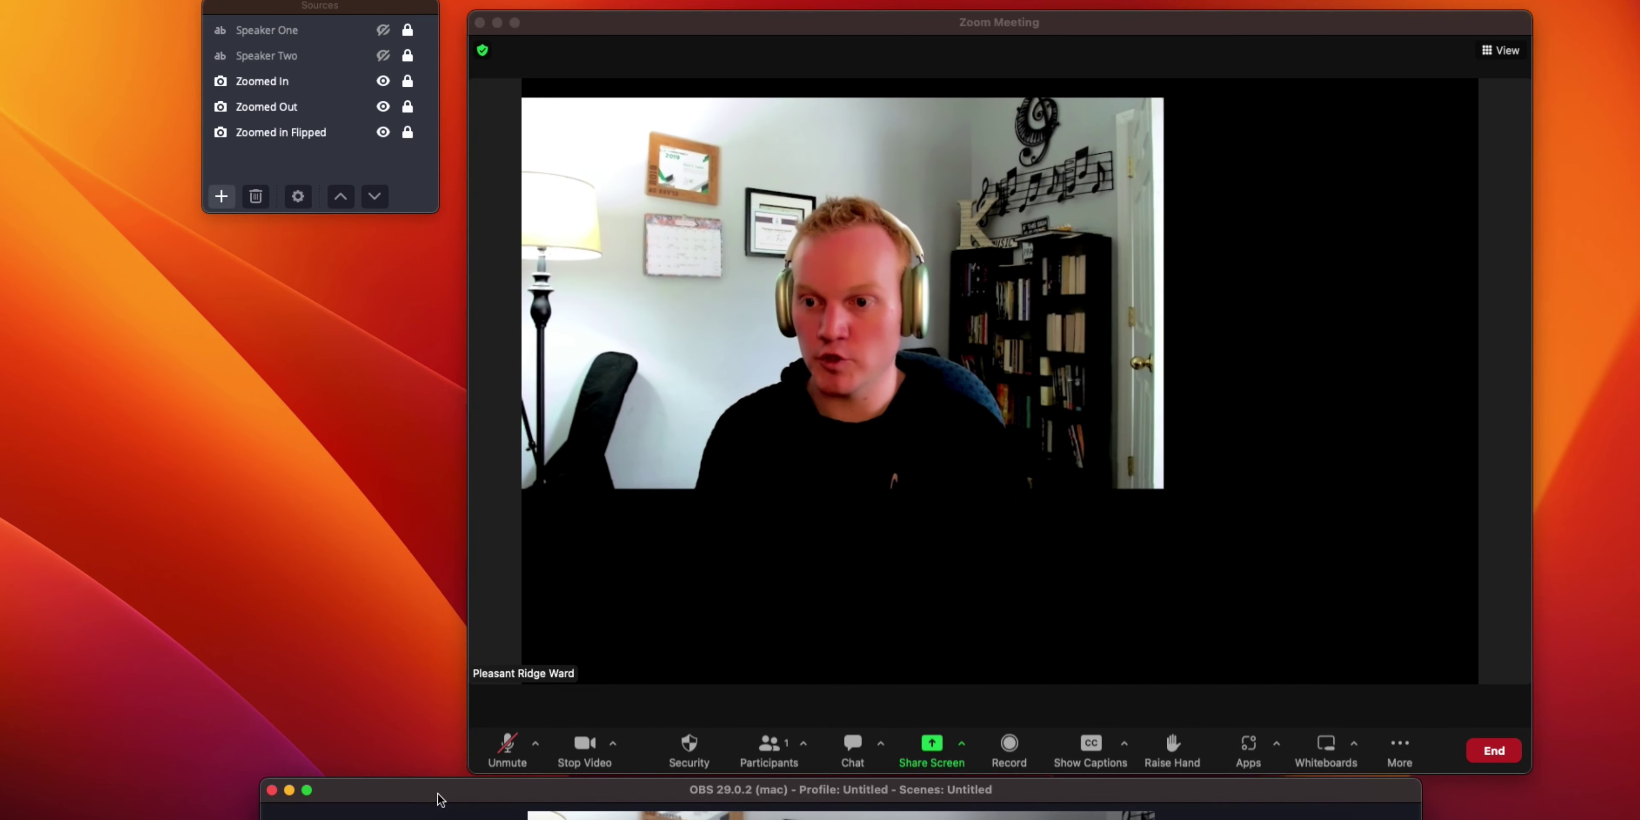
left_click_drag(414, 214, 418, 399)
left_click(917, 458)
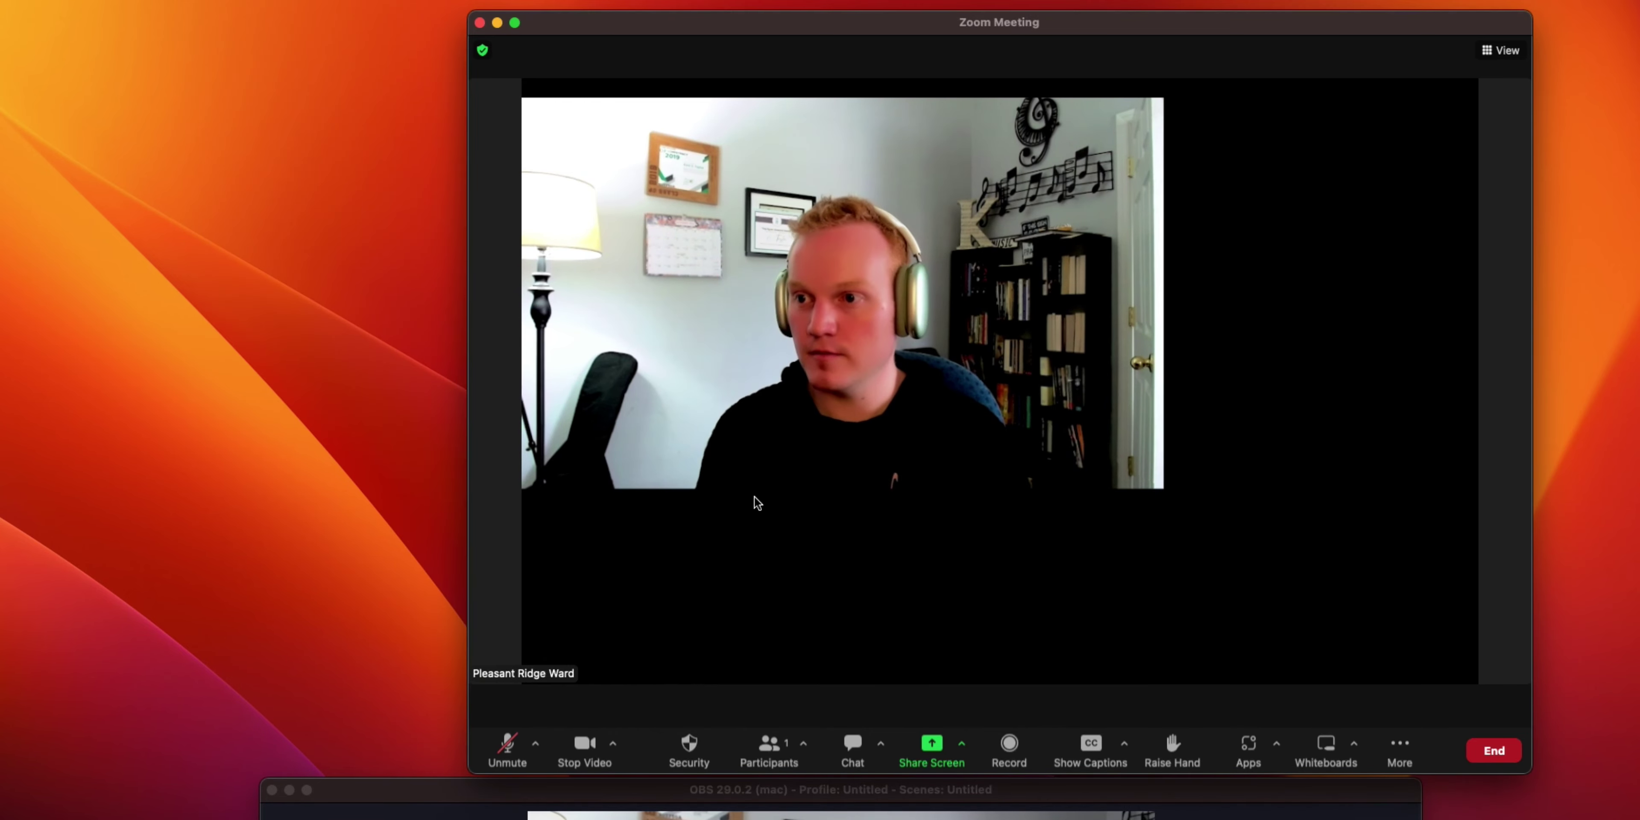
left_click(466, 814)
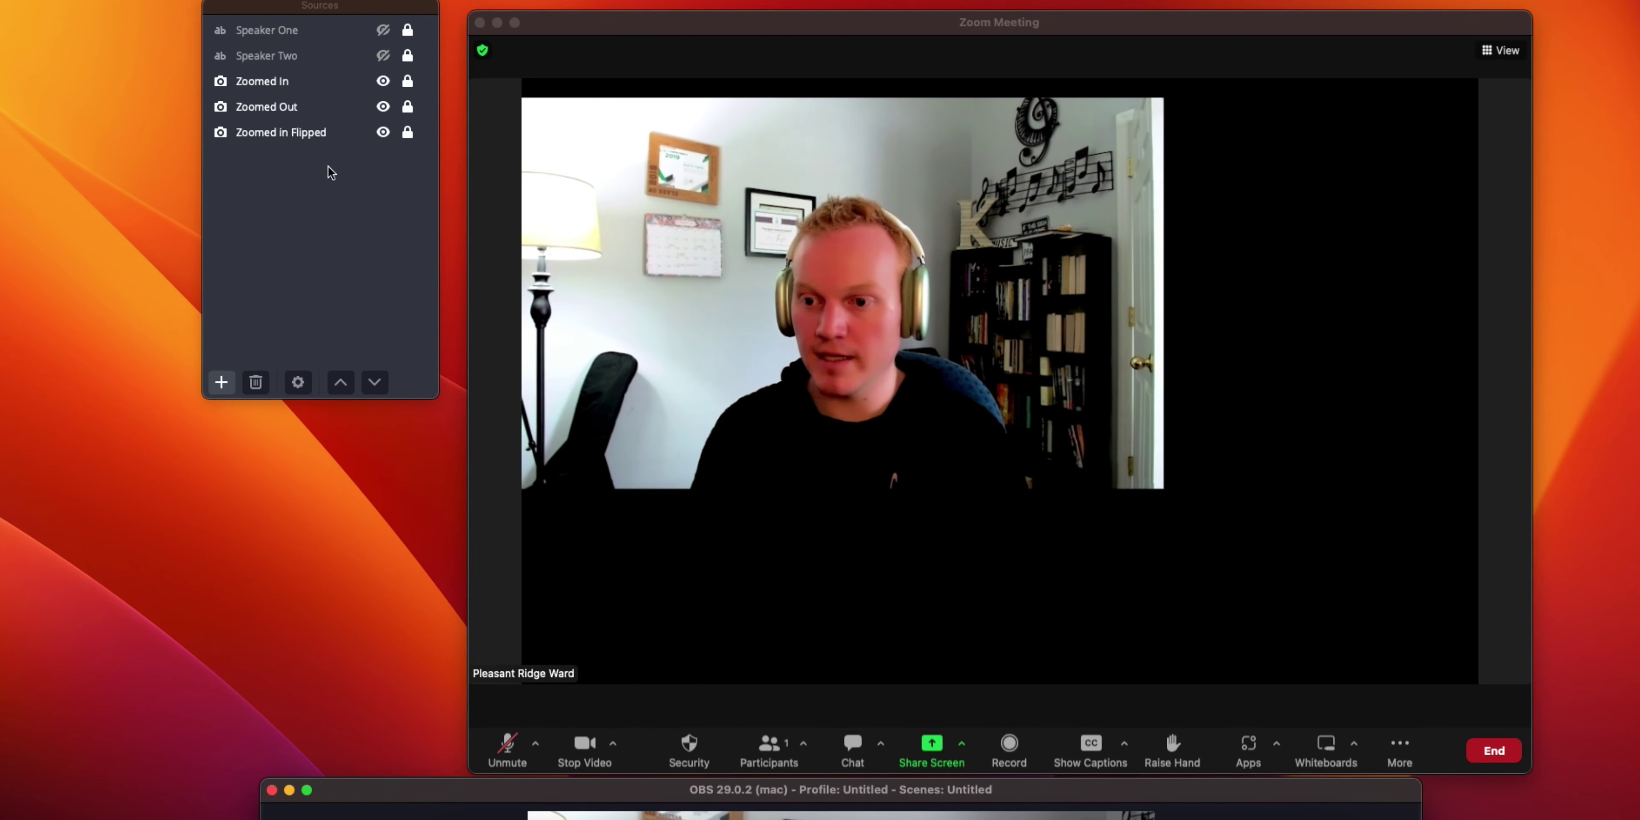
Hide the Zoomed In source, set the virtual camera's output scene to Sacrament Meeting, and uncover the Zoom feed again
left_click(382, 86)
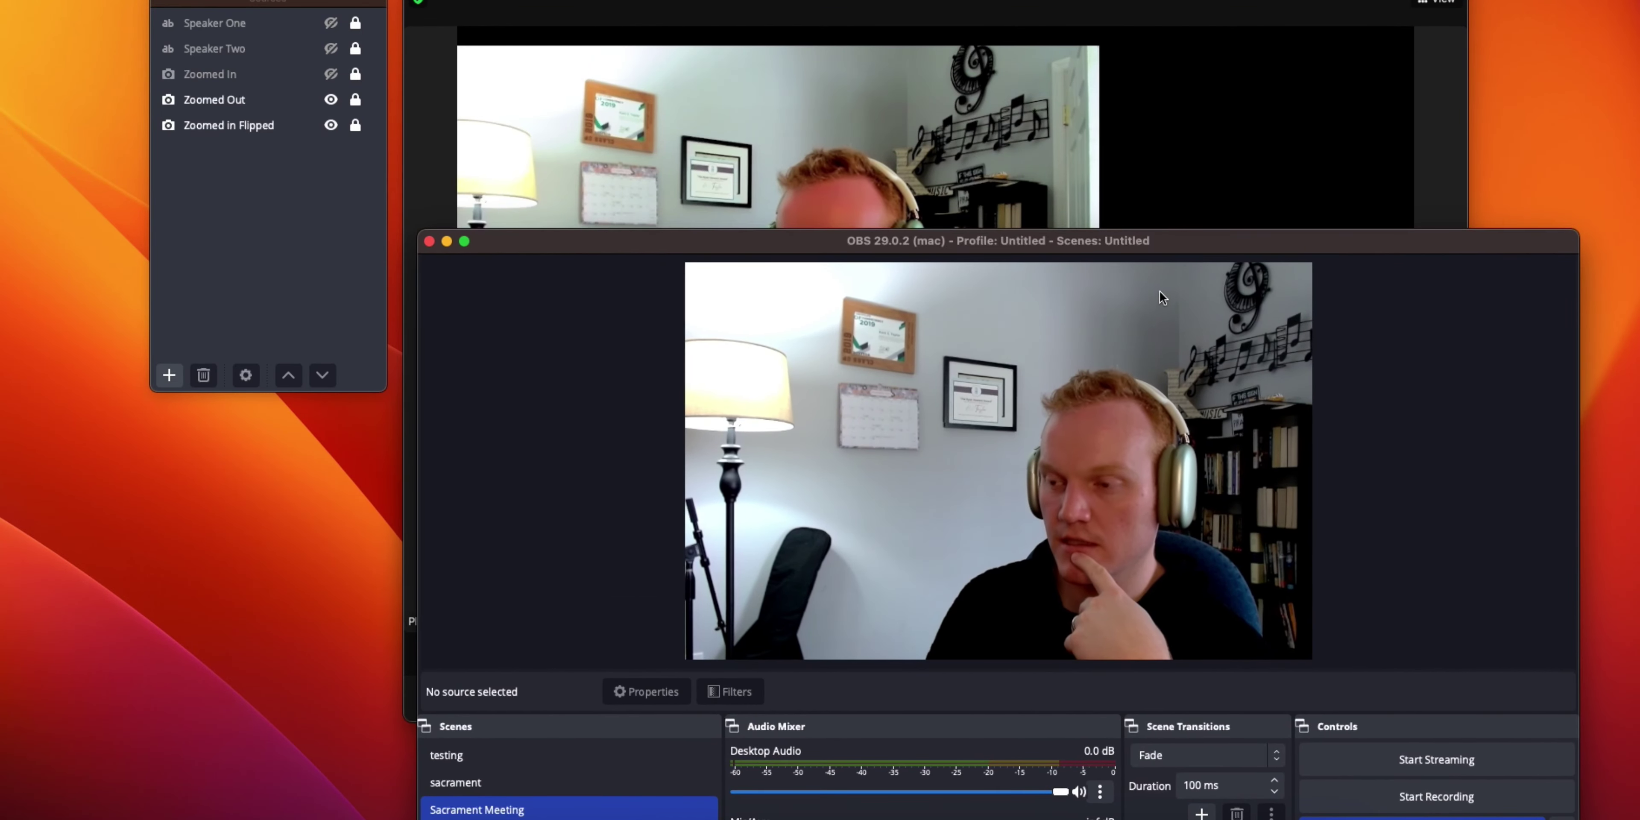
left_click_drag(1384, 245, 1384, 100)
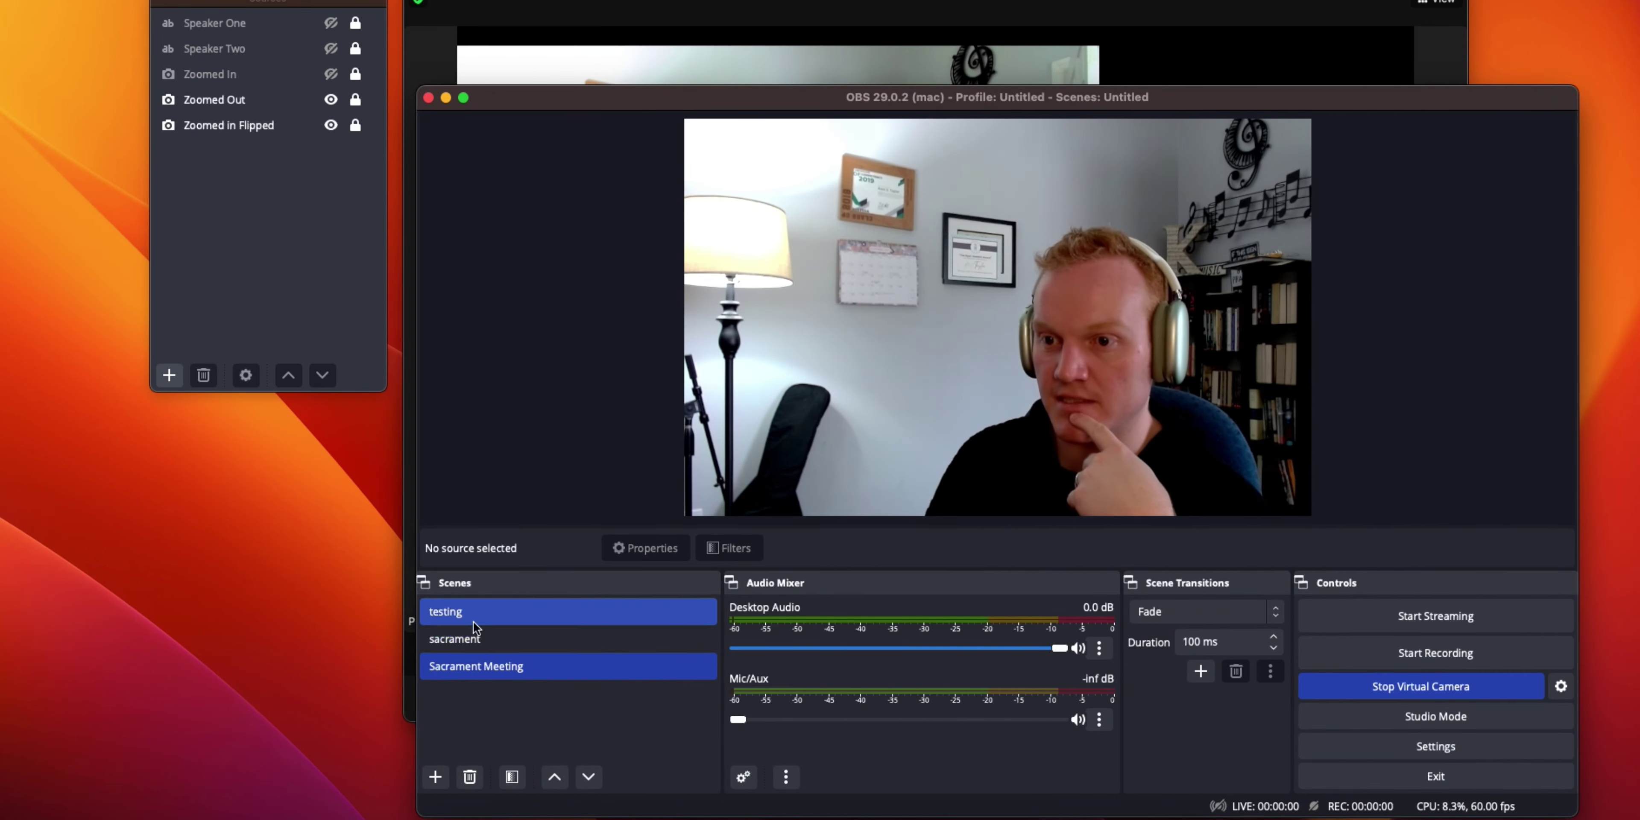
left_click(1560, 686)
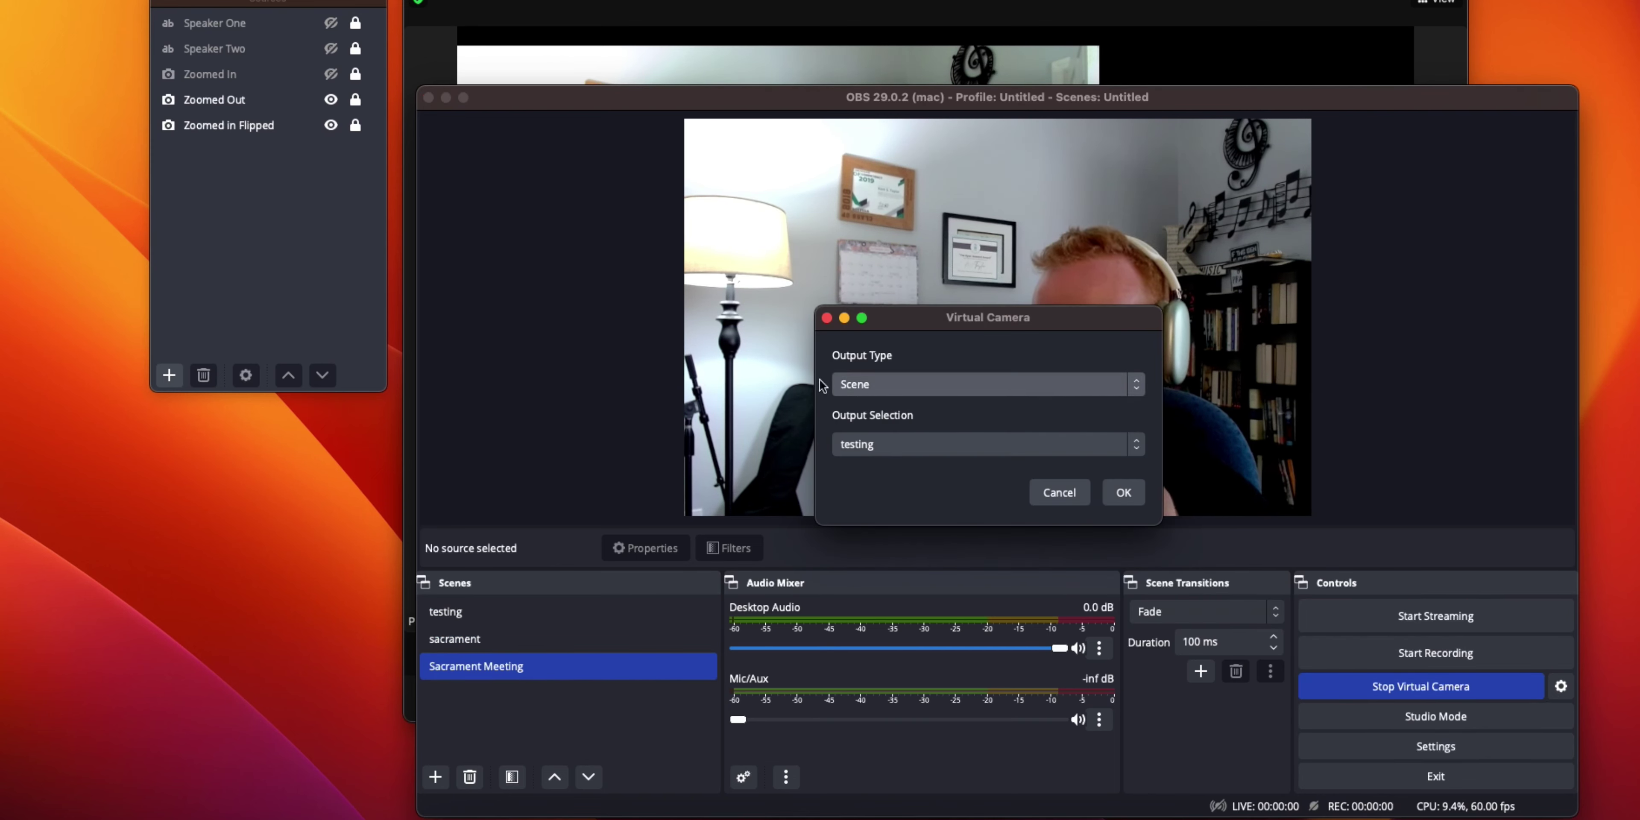
left_click(903, 443)
left_click(904, 444)
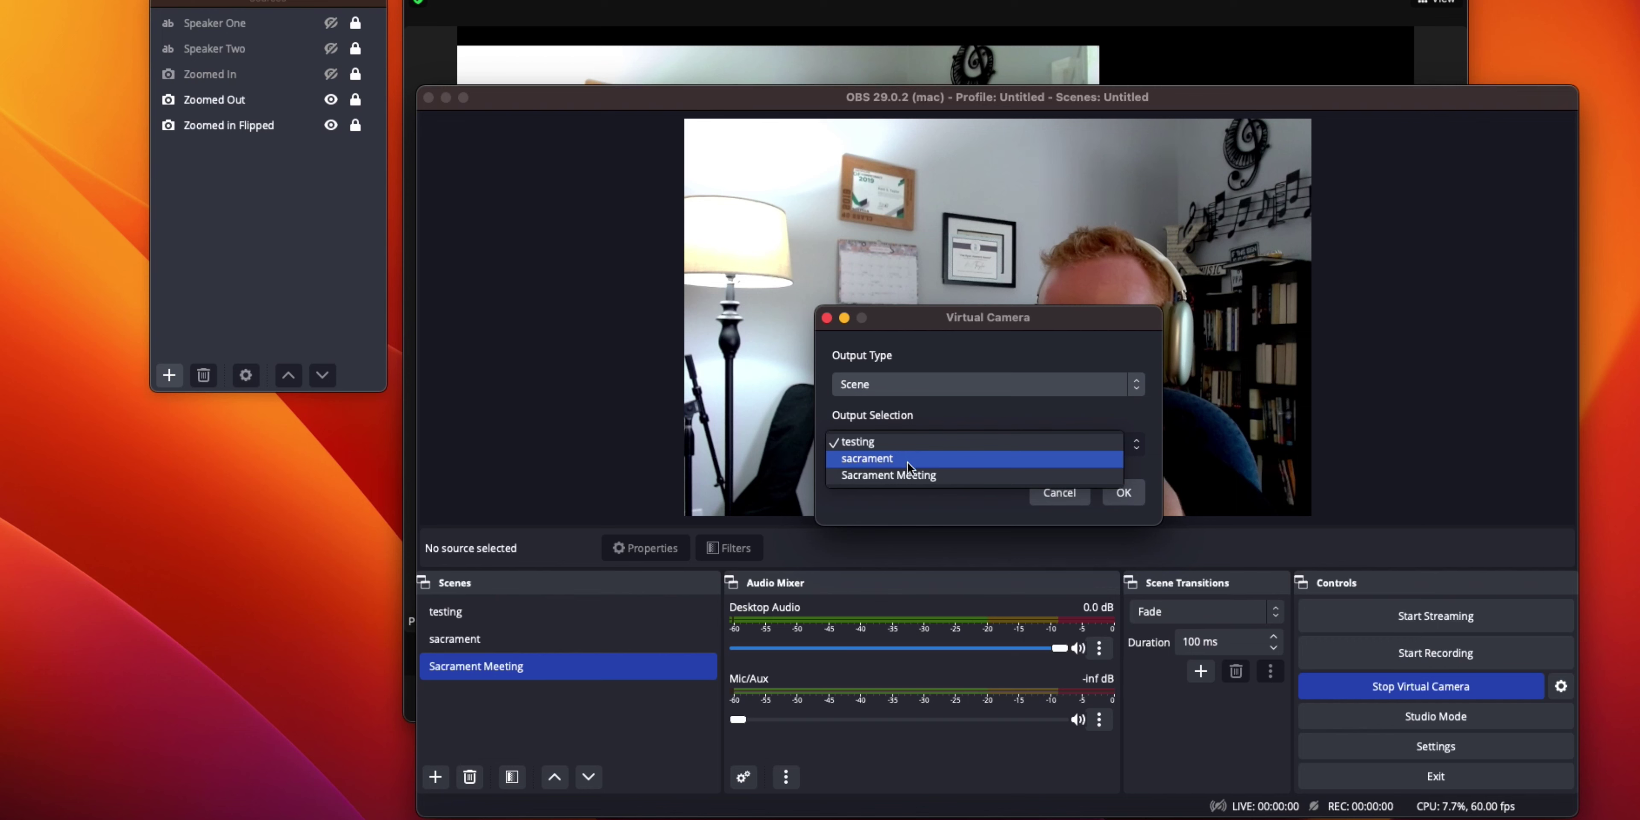
left_click(914, 482)
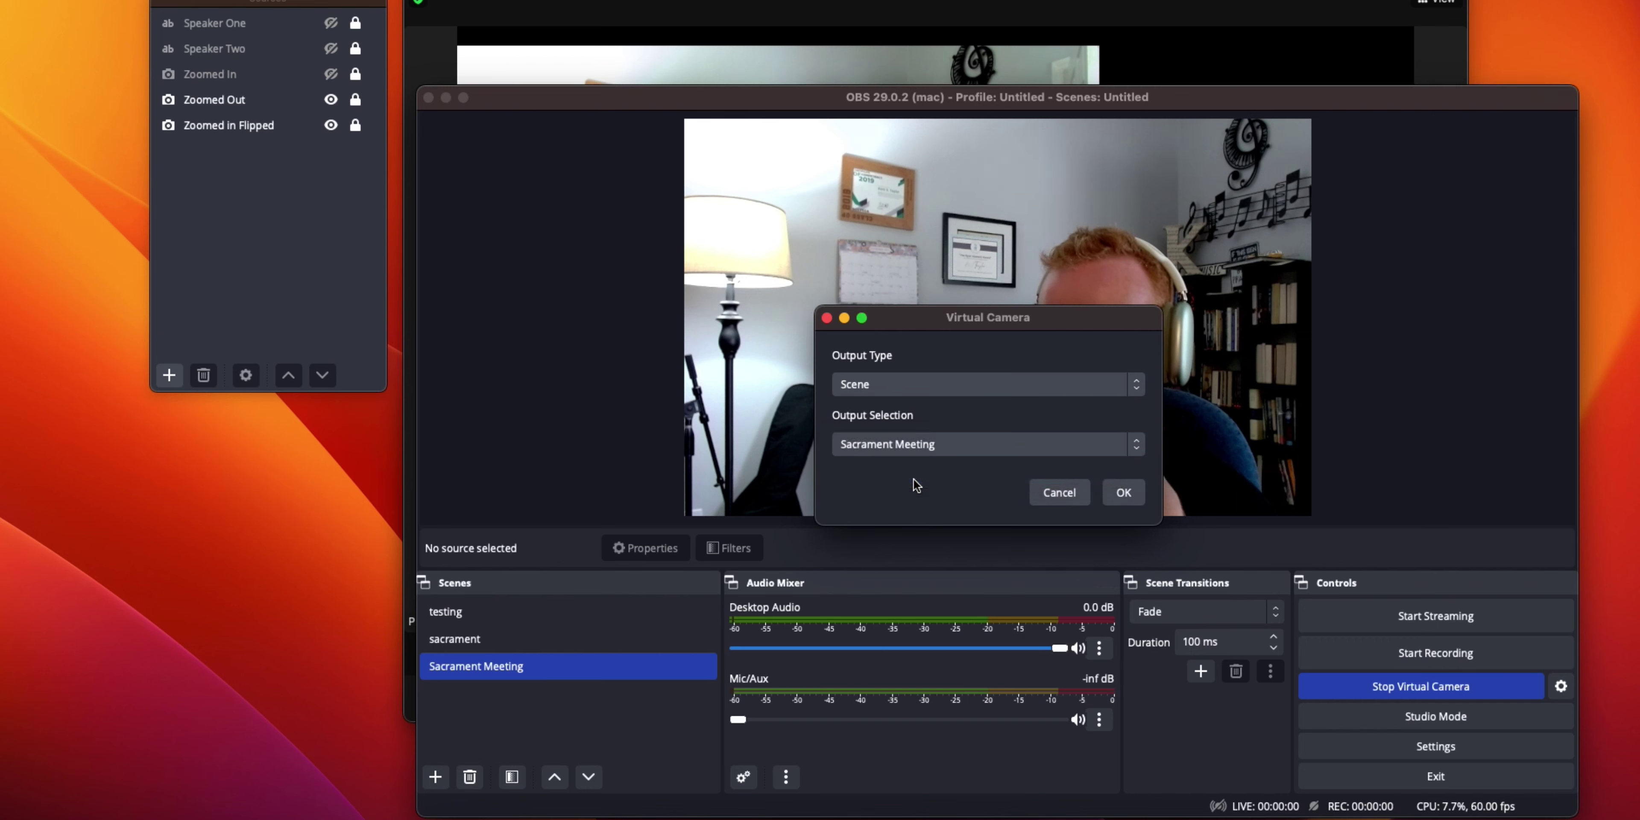
left_click(1122, 494)
left_click_drag(1243, 108, 1226, 786)
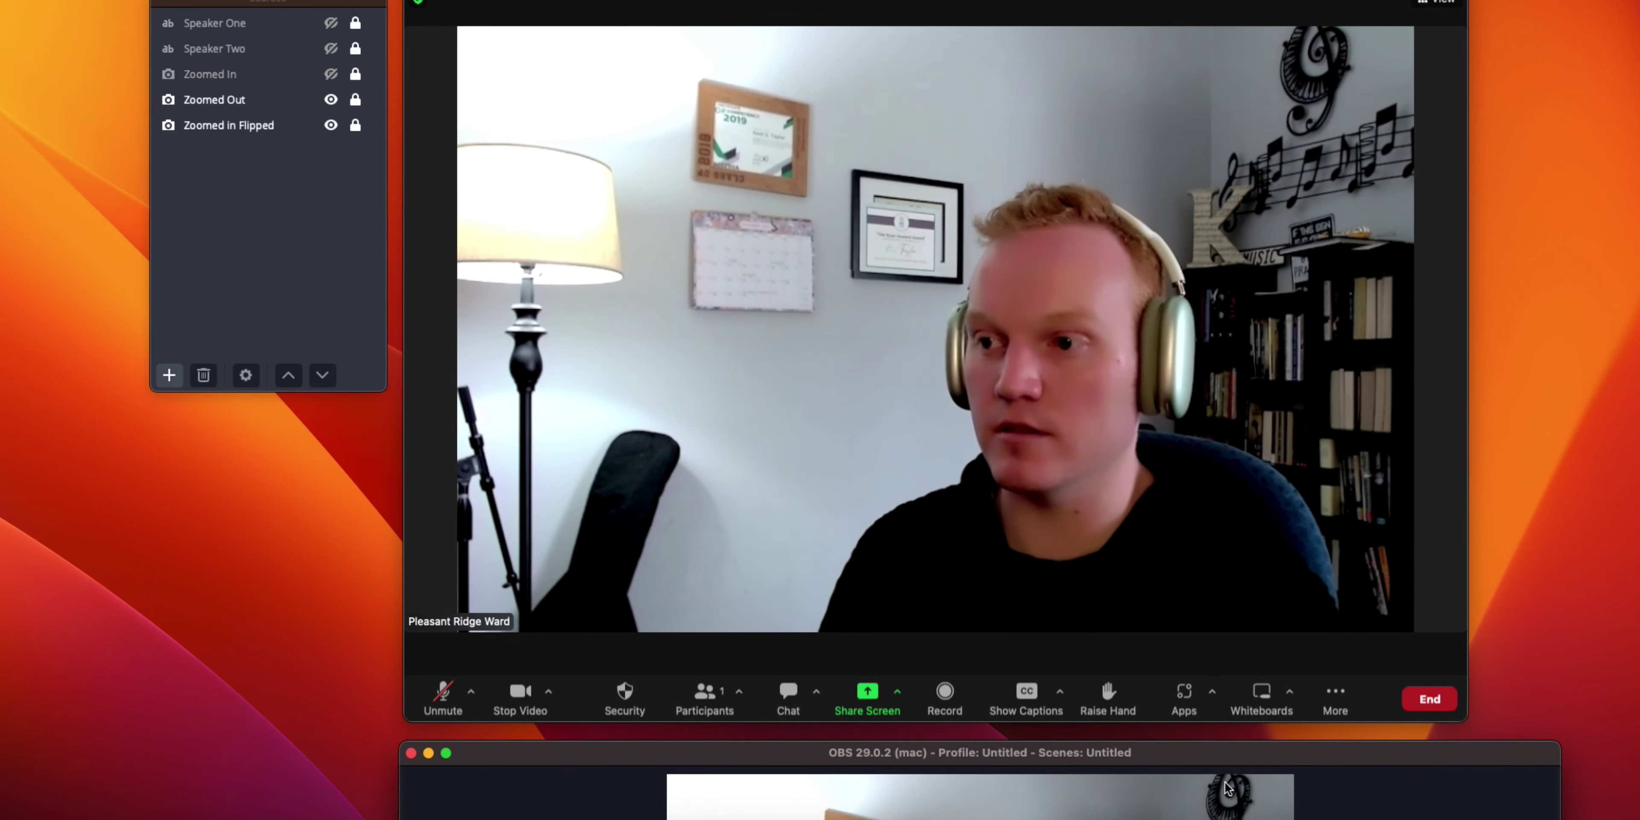
Show the Zoomed In source and toggle the camera sources while checking the Zoom feed, leaving all three cameras visible
left_click(342, 97)
left_click(336, 77)
left_click(331, 75)
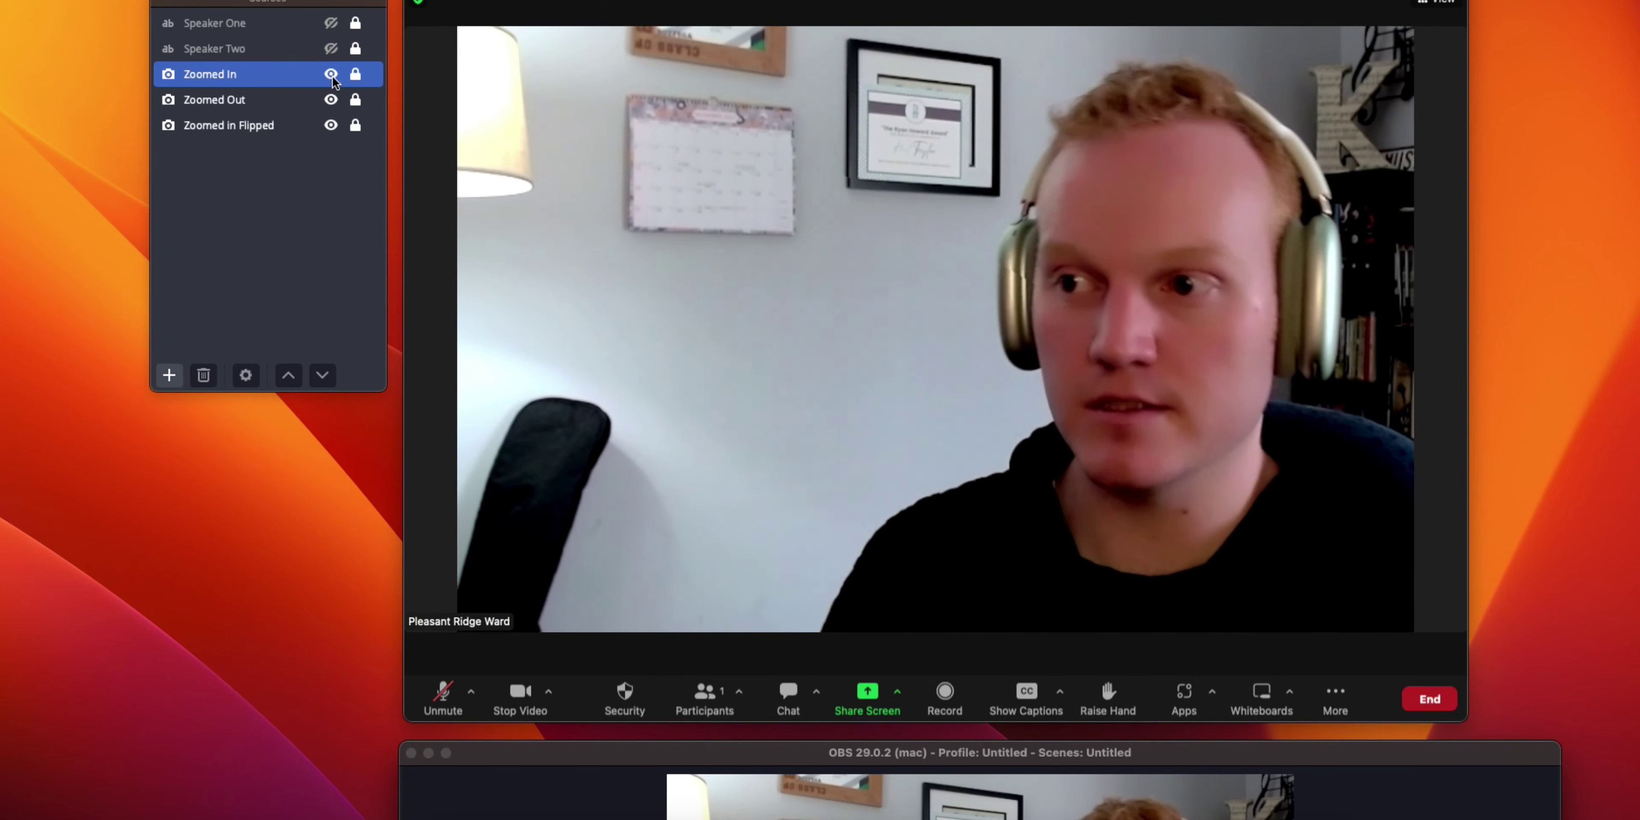
left_click(322, 151)
left_click(332, 126)
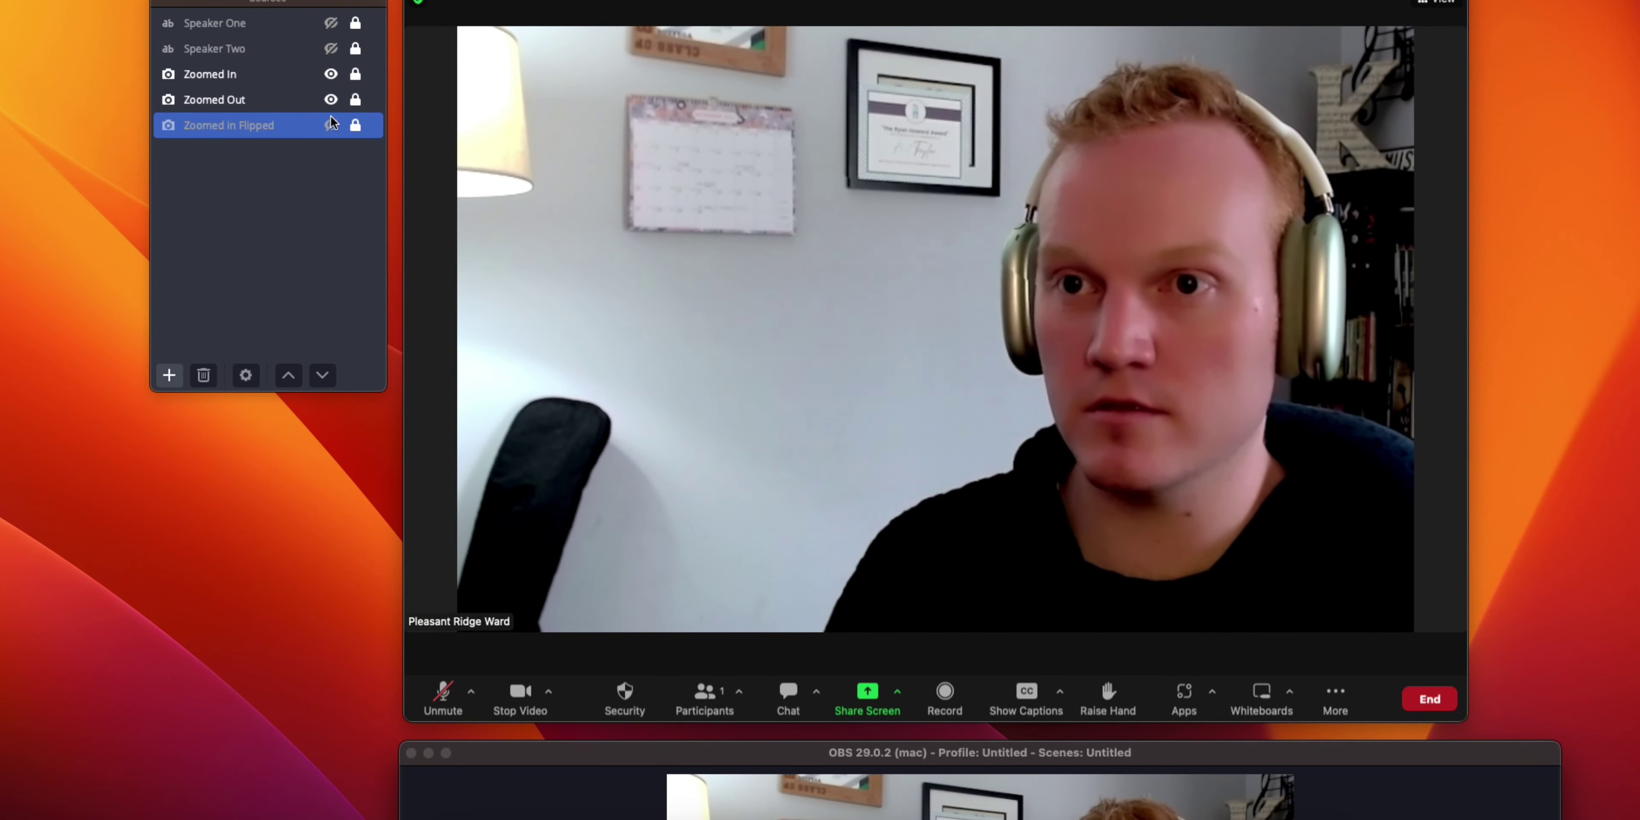
left_click(331, 100)
left_click(331, 100)
left_click(331, 99)
left_click(331, 74)
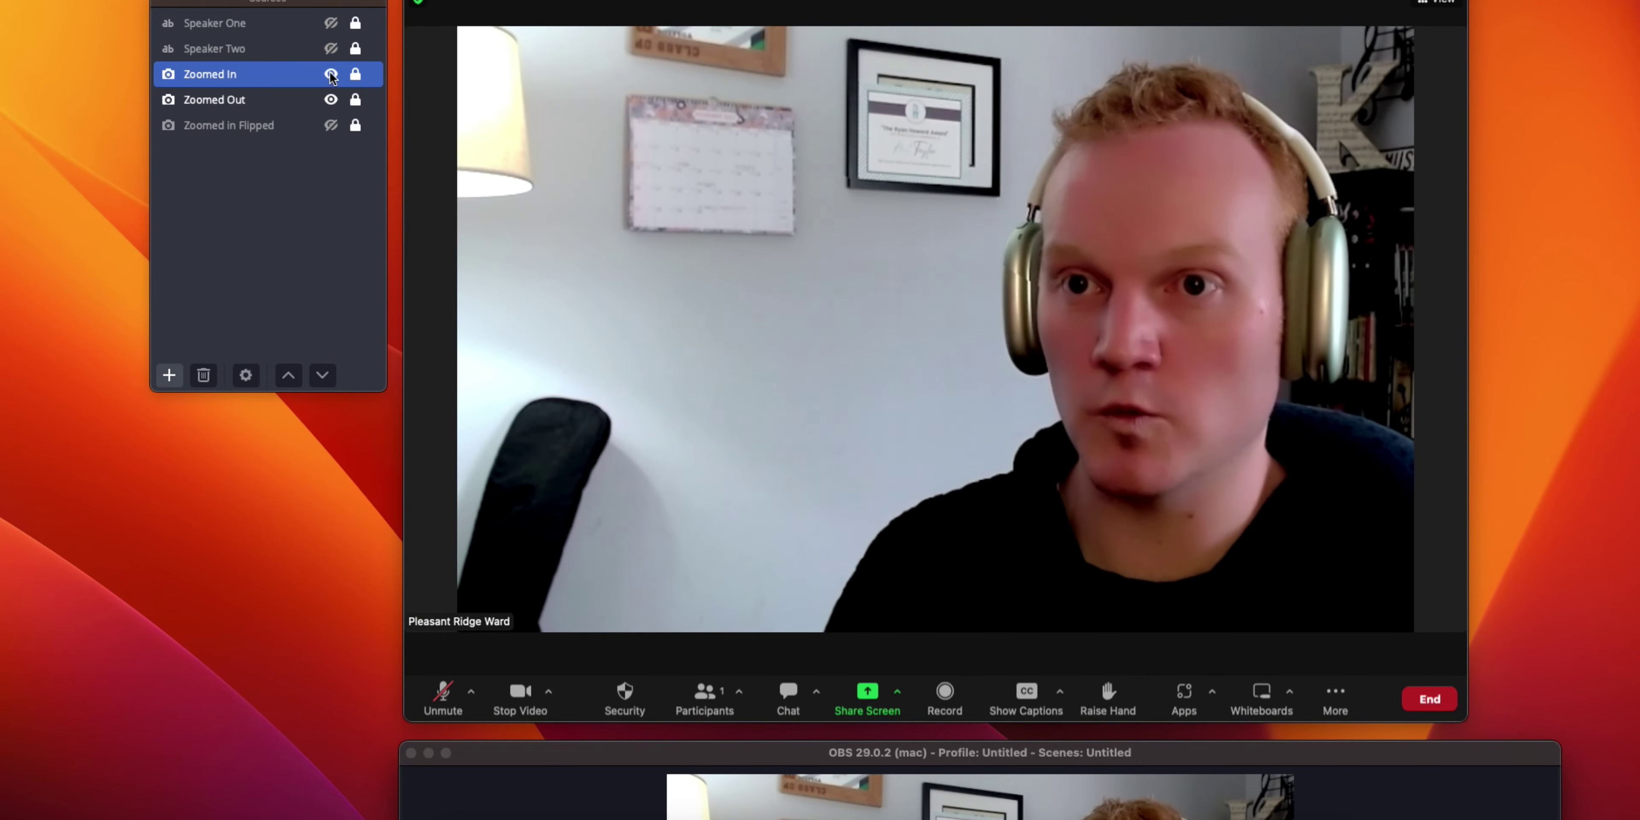
left_click(330, 121)
left_click(331, 103)
left_click(332, 75)
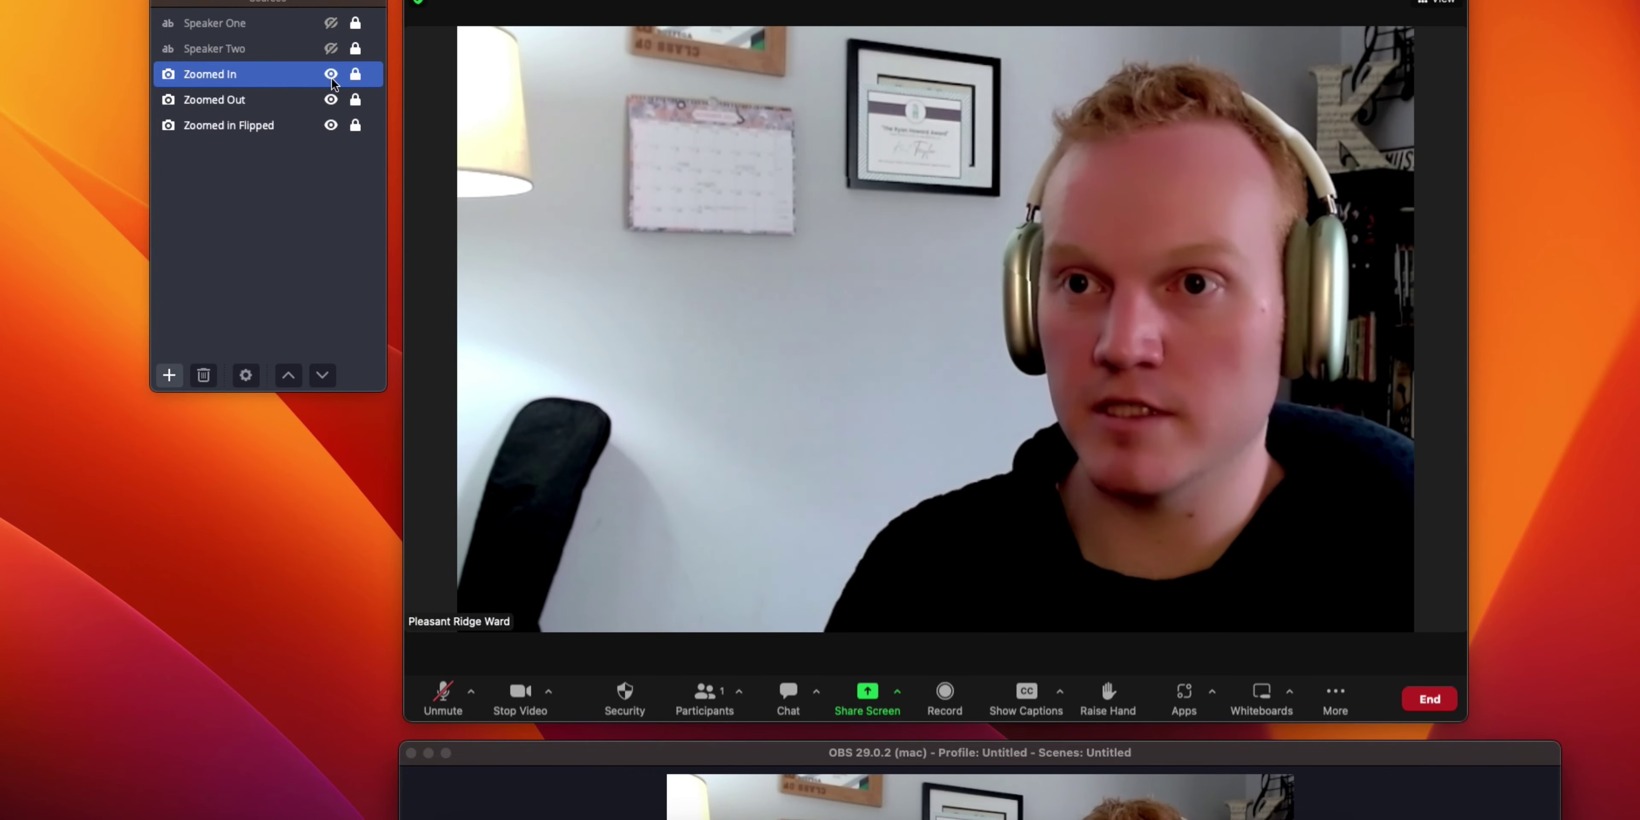
Test the Zoomed Out framing in the Zoom feed, and switch to the flipped camera by hiding Zoomed Out and Zoomed In
left_click(331, 74)
left_click(332, 52)
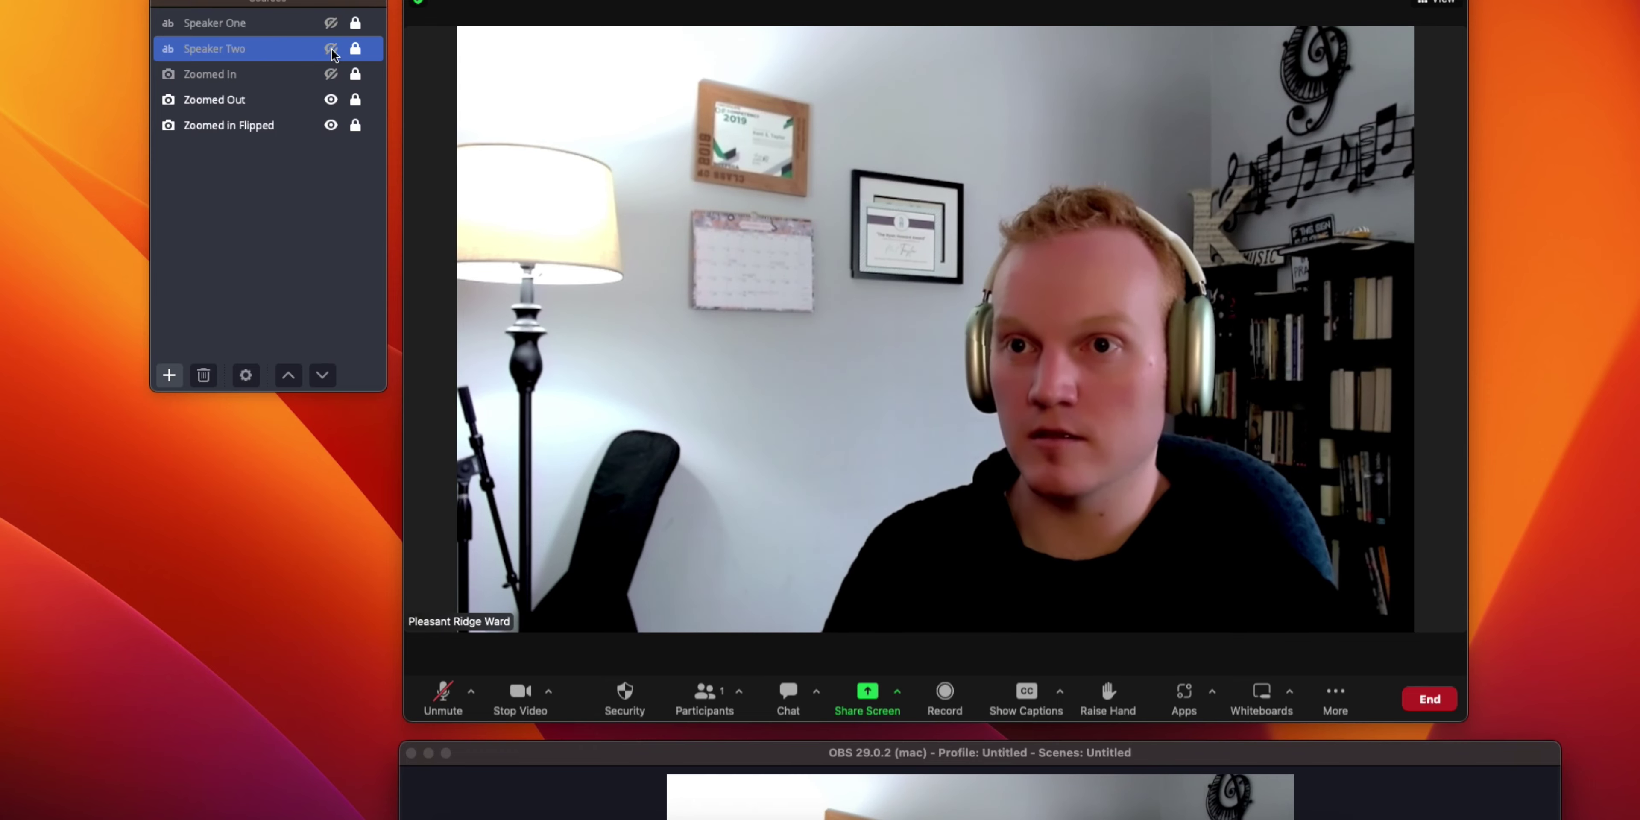
left_click(332, 74)
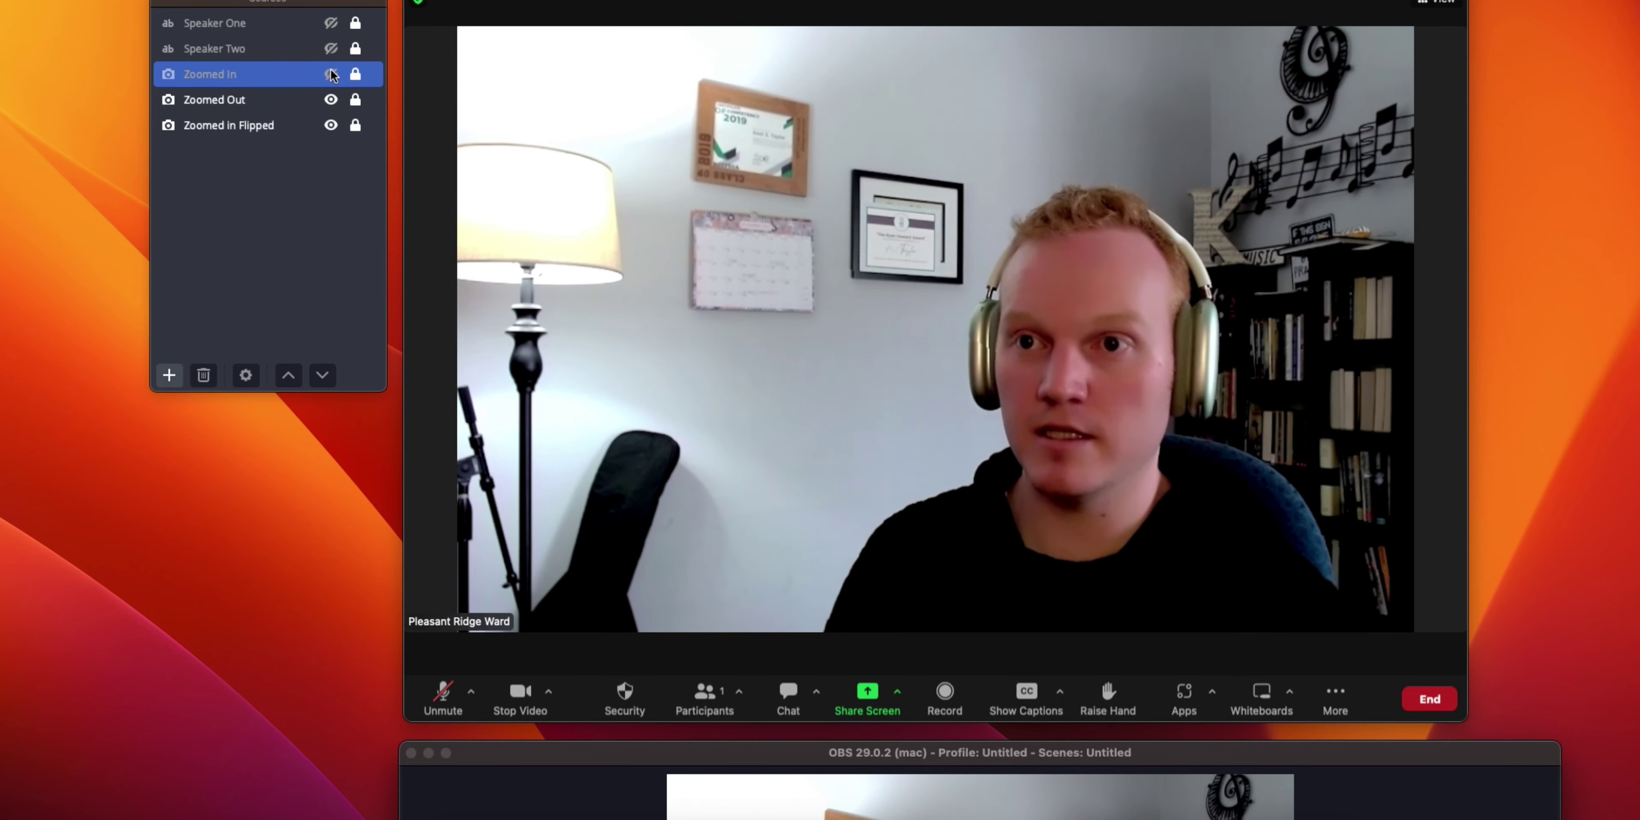
left_click(331, 74)
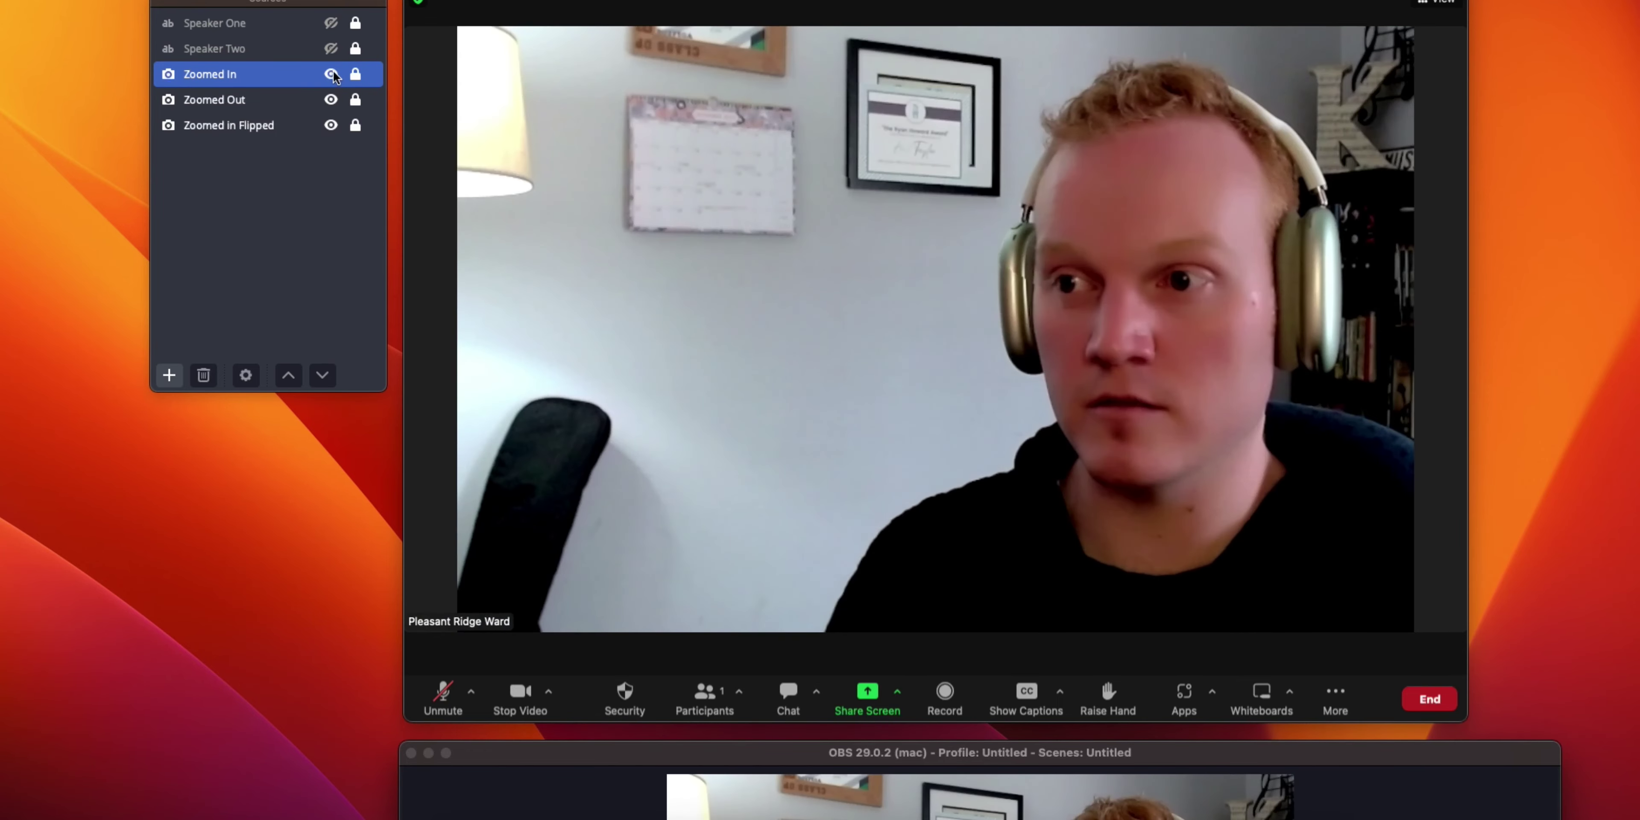
left_click(331, 100)
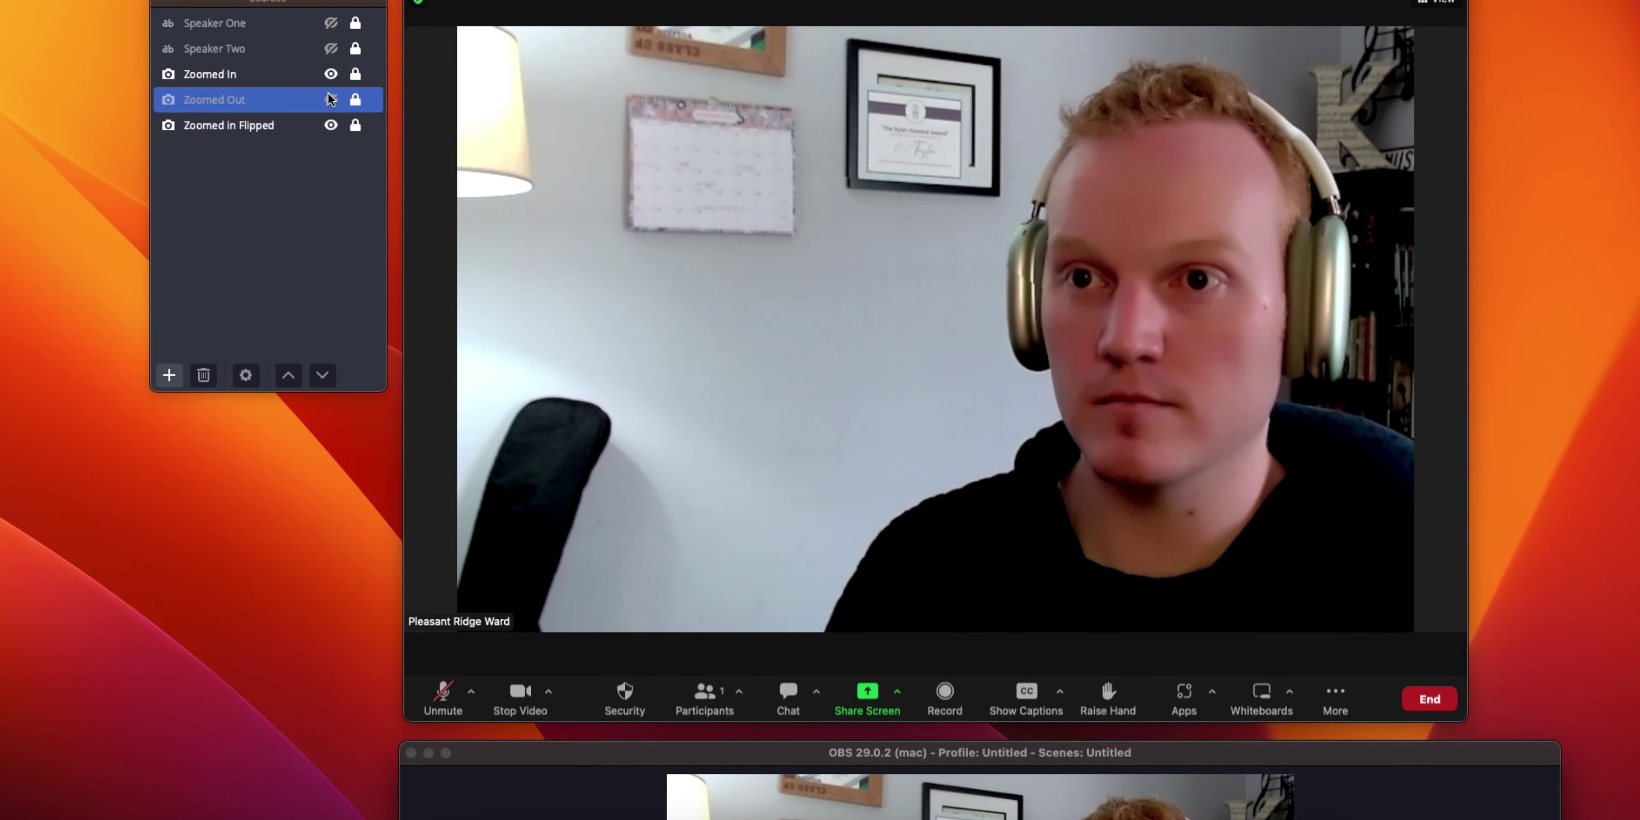
left_click(332, 75)
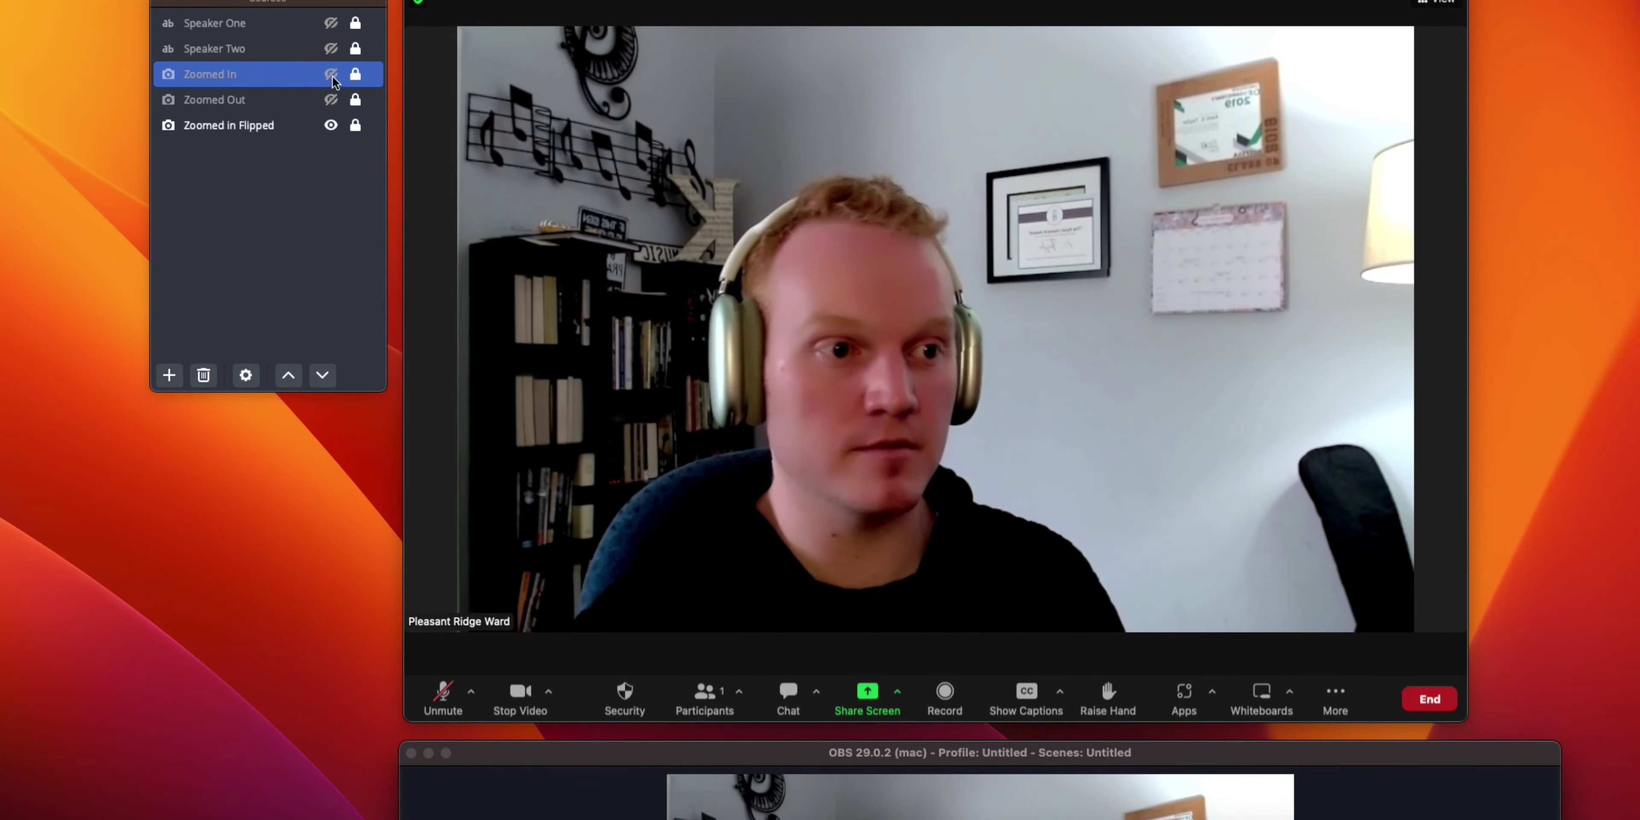
Show and hide the Speaker Two name text twice in the Zoom feed, and switch back to the Zoomed Out camera
left_click(331, 49)
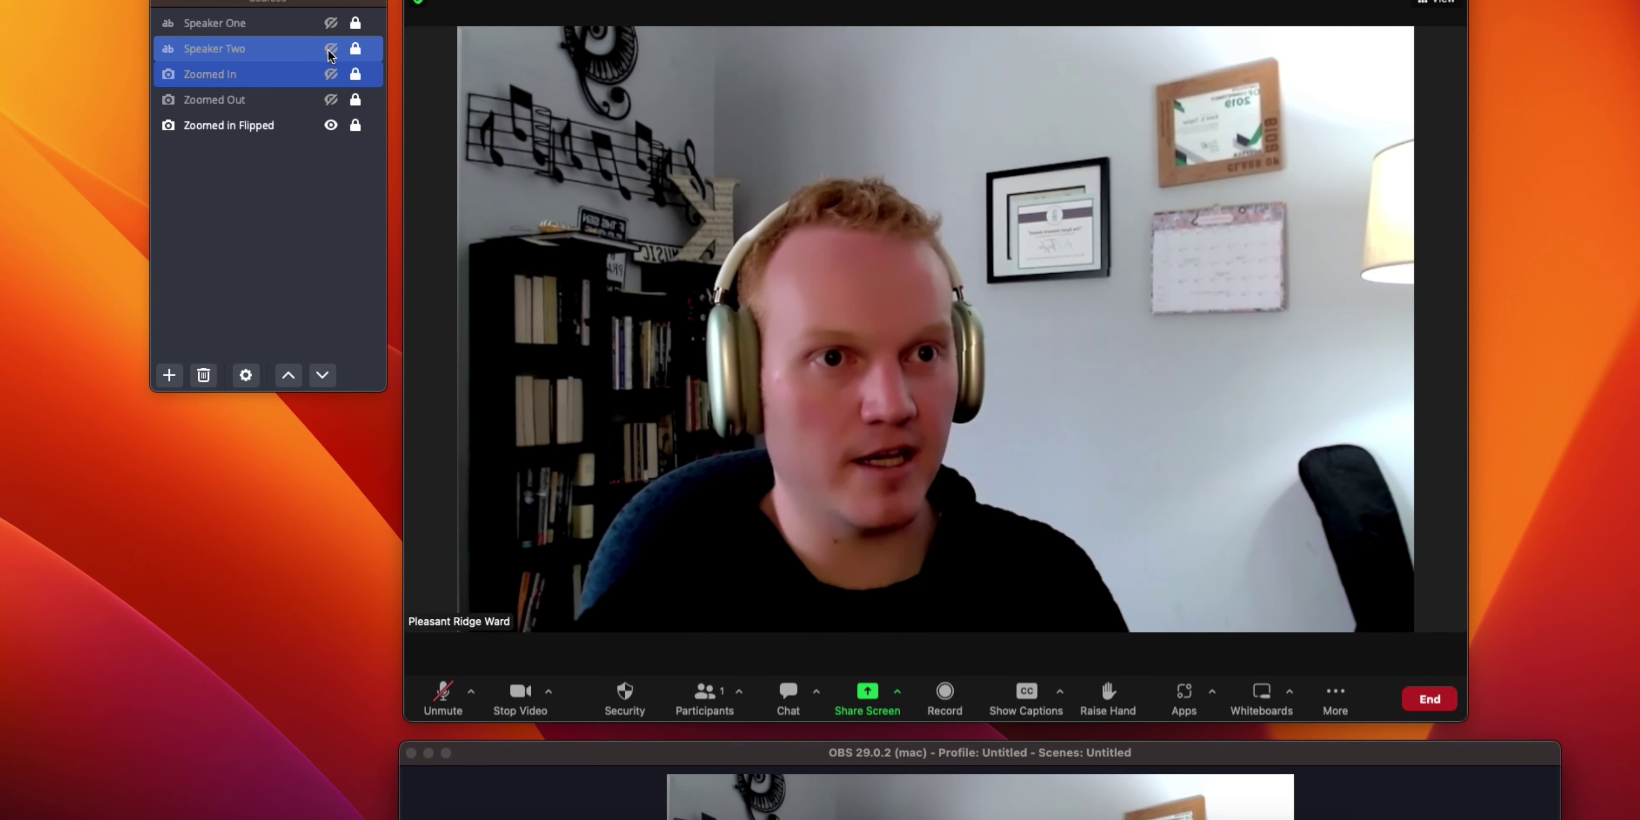
left_click(331, 49)
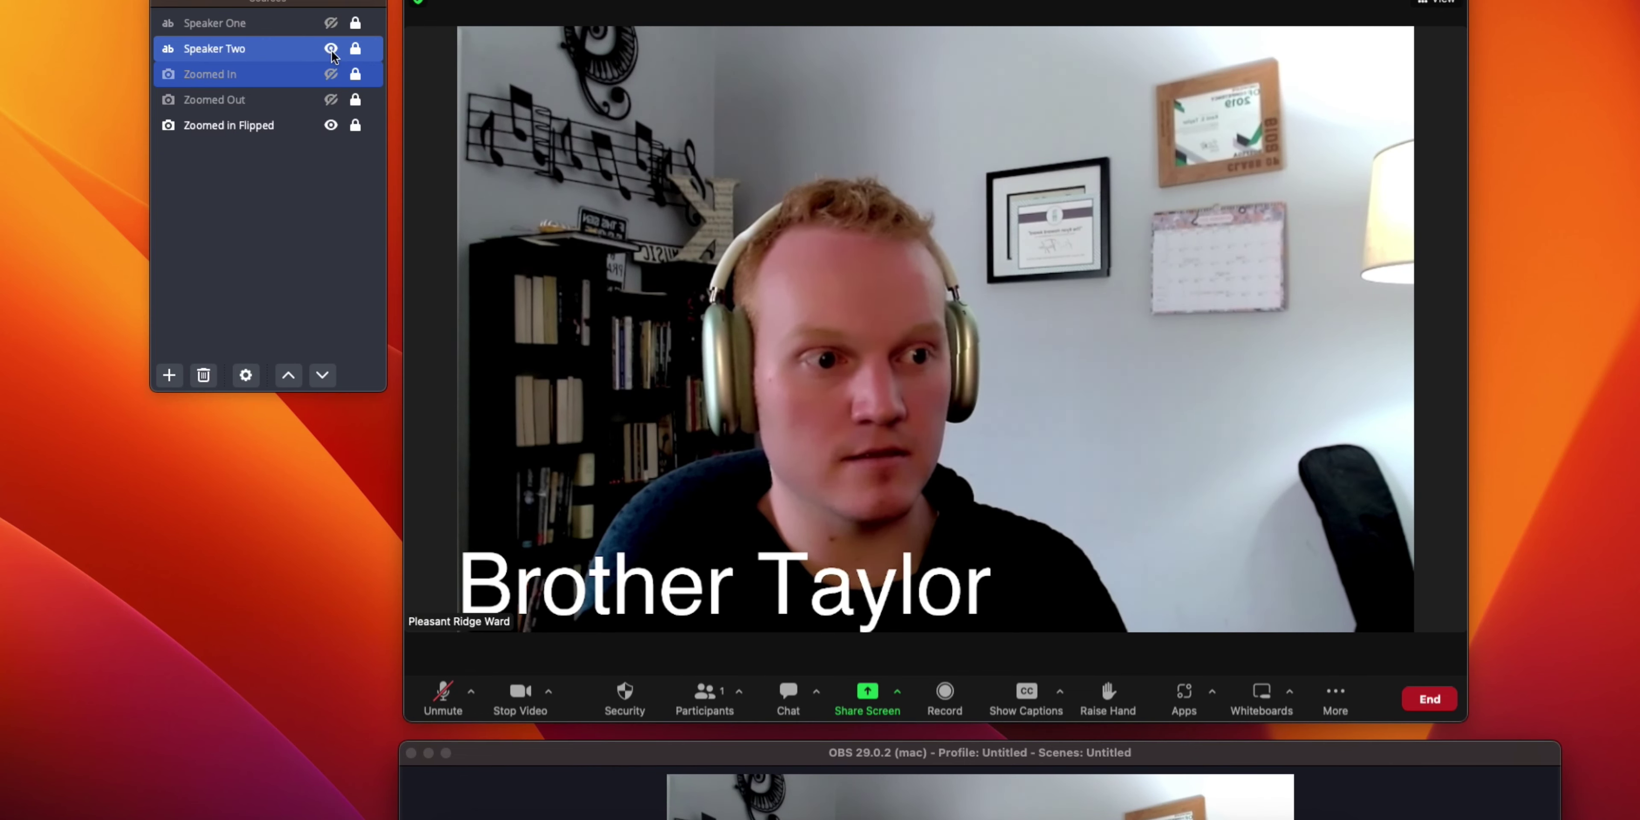
left_click(331, 49)
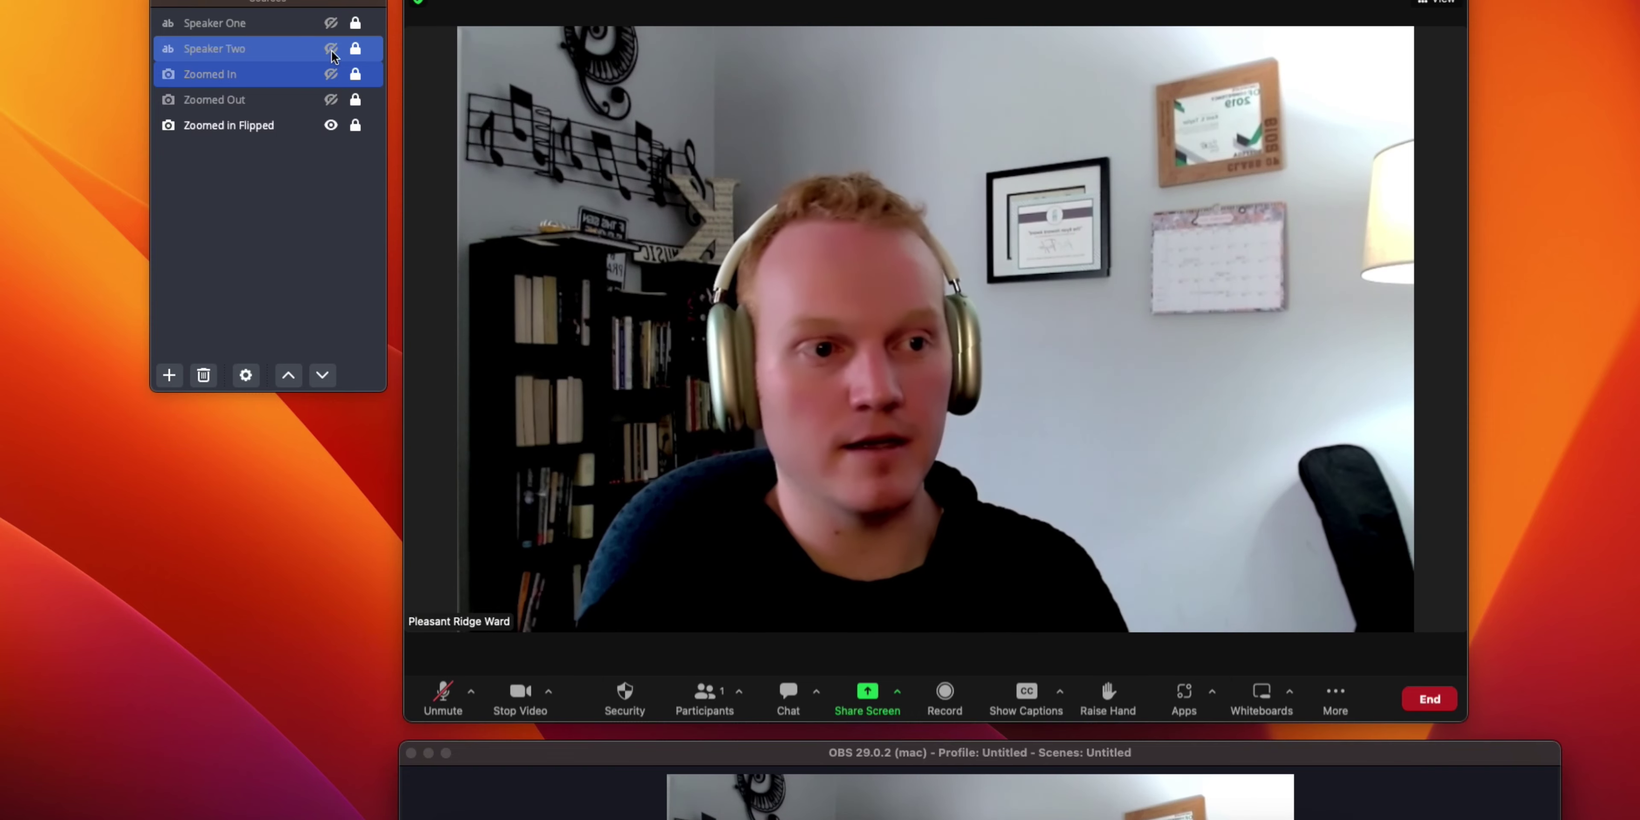
left_click(331, 50)
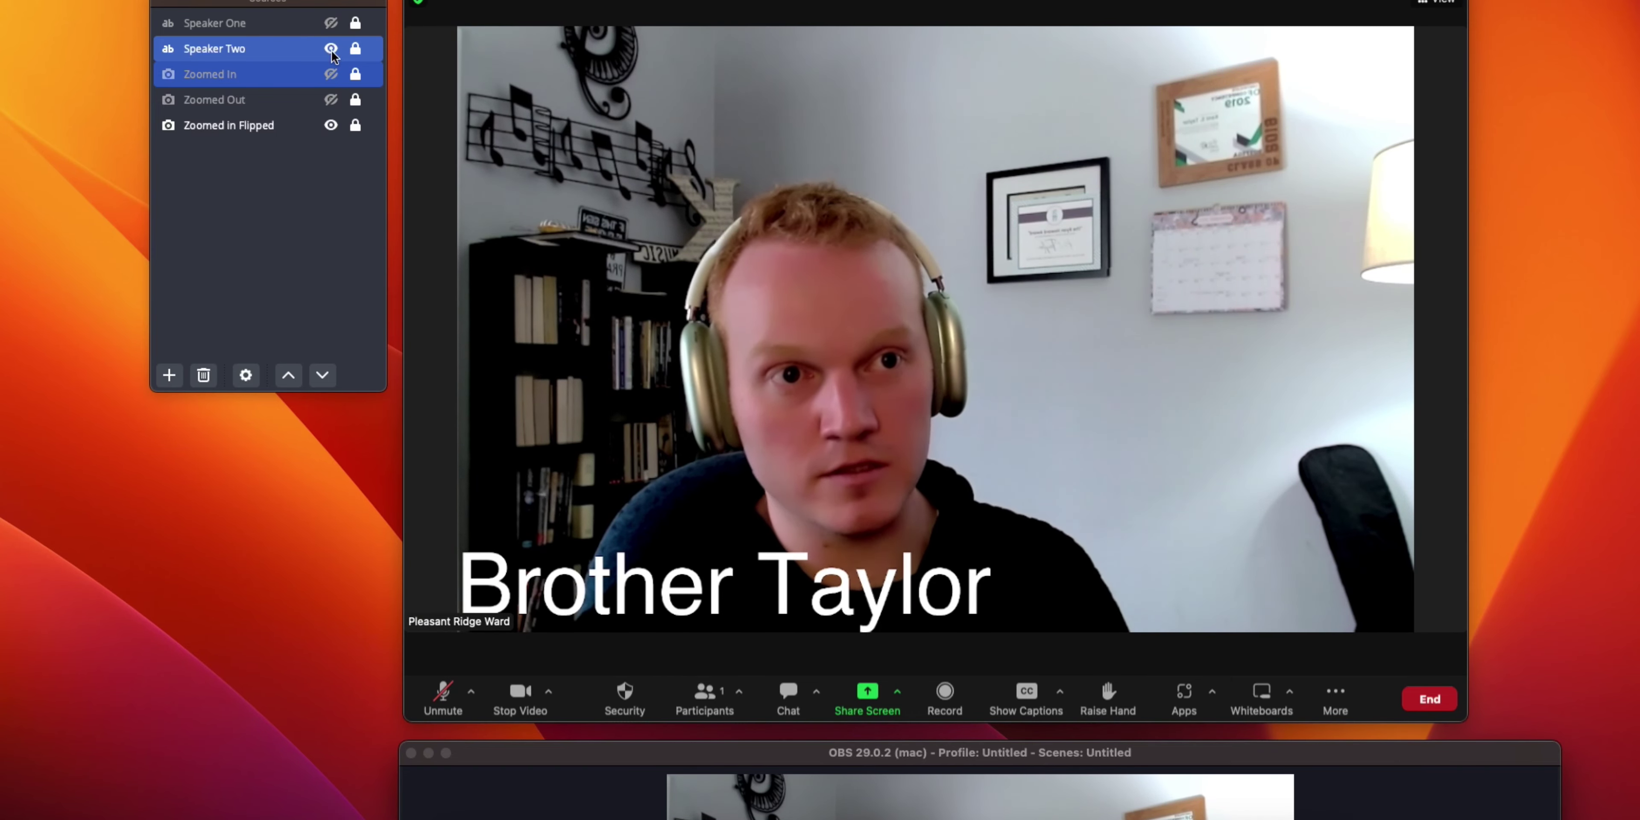
left_click(331, 49)
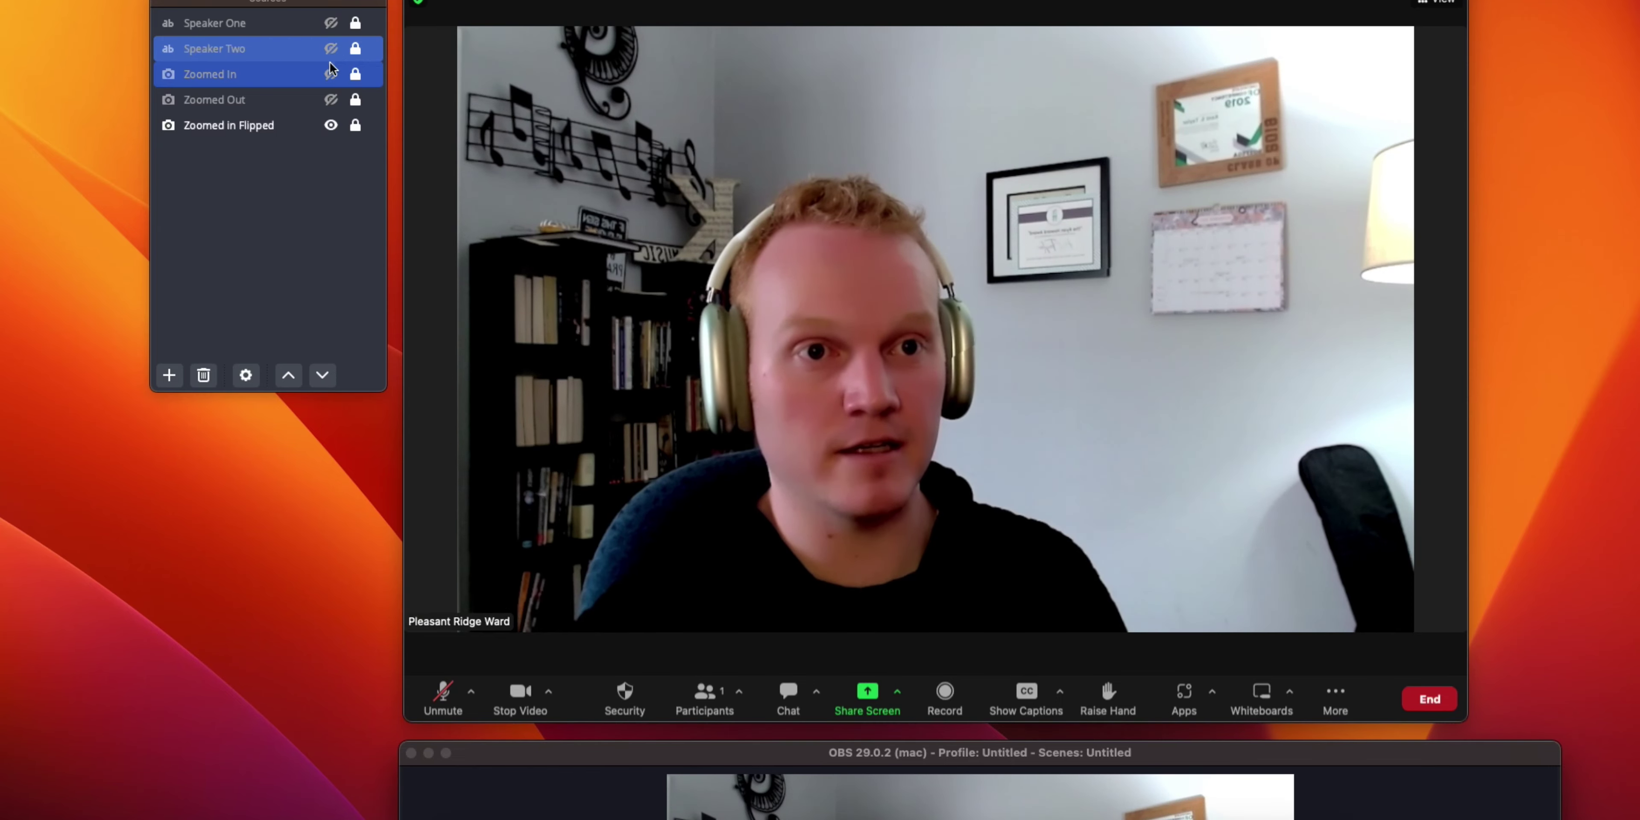
left_click(331, 100)
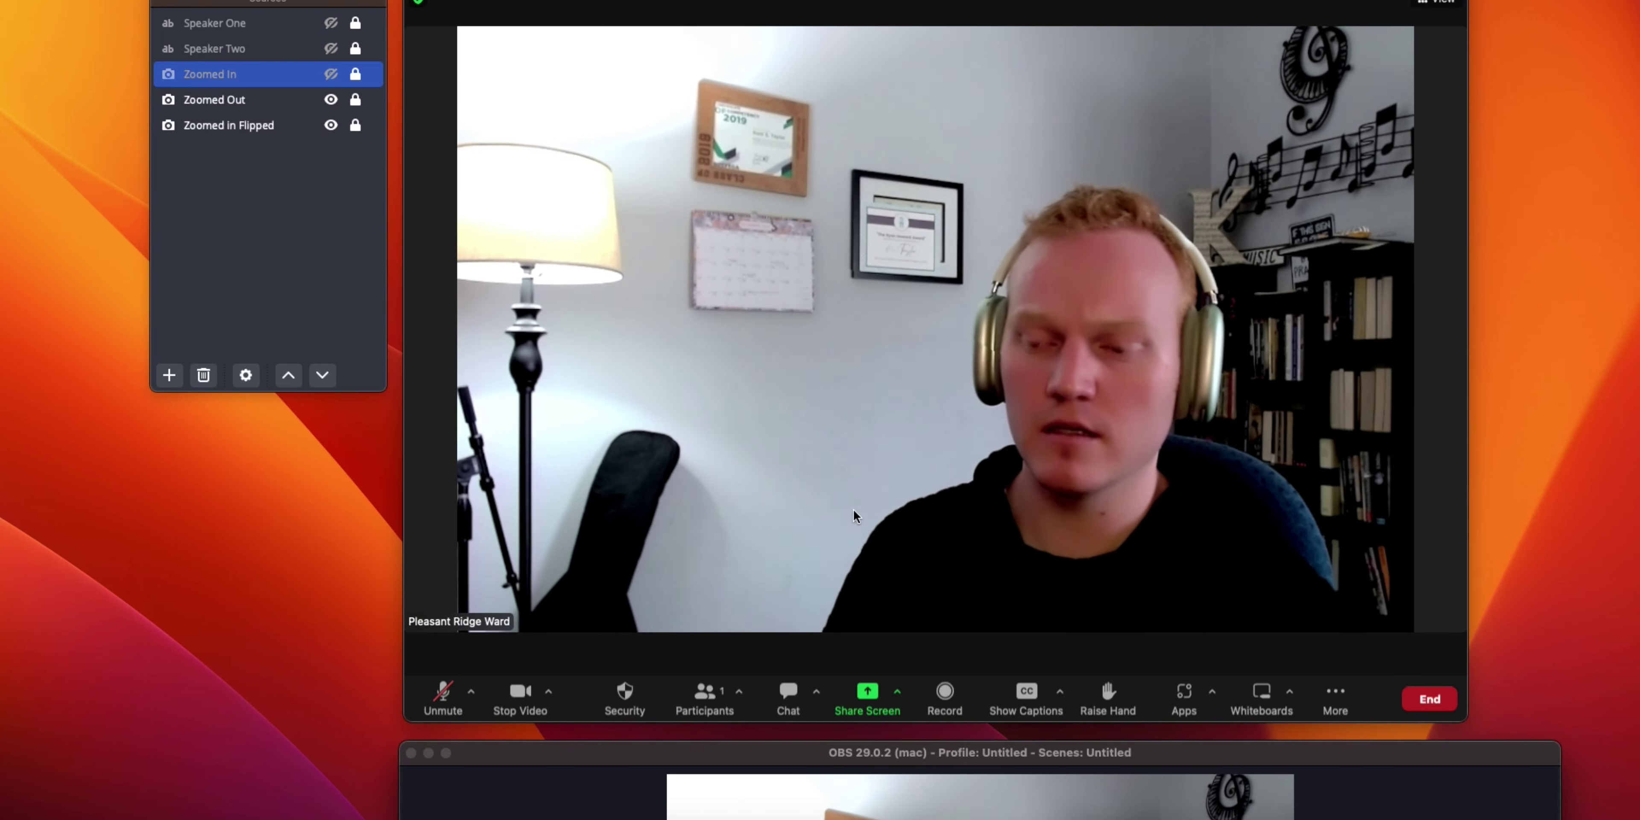
left_click(854, 693)
left_click(854, 691)
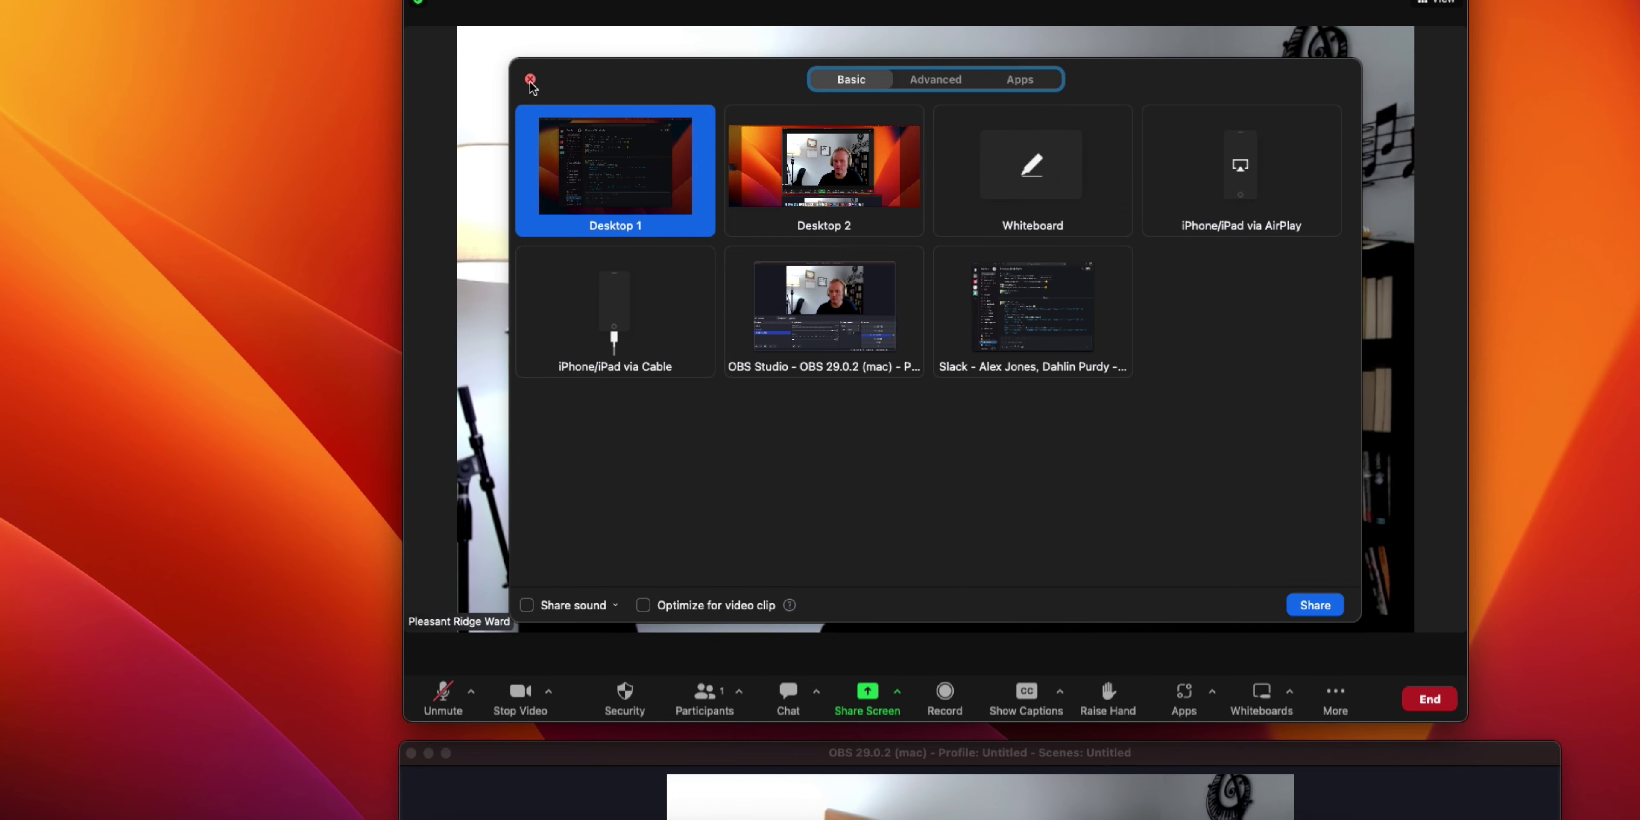
left_click(531, 79)
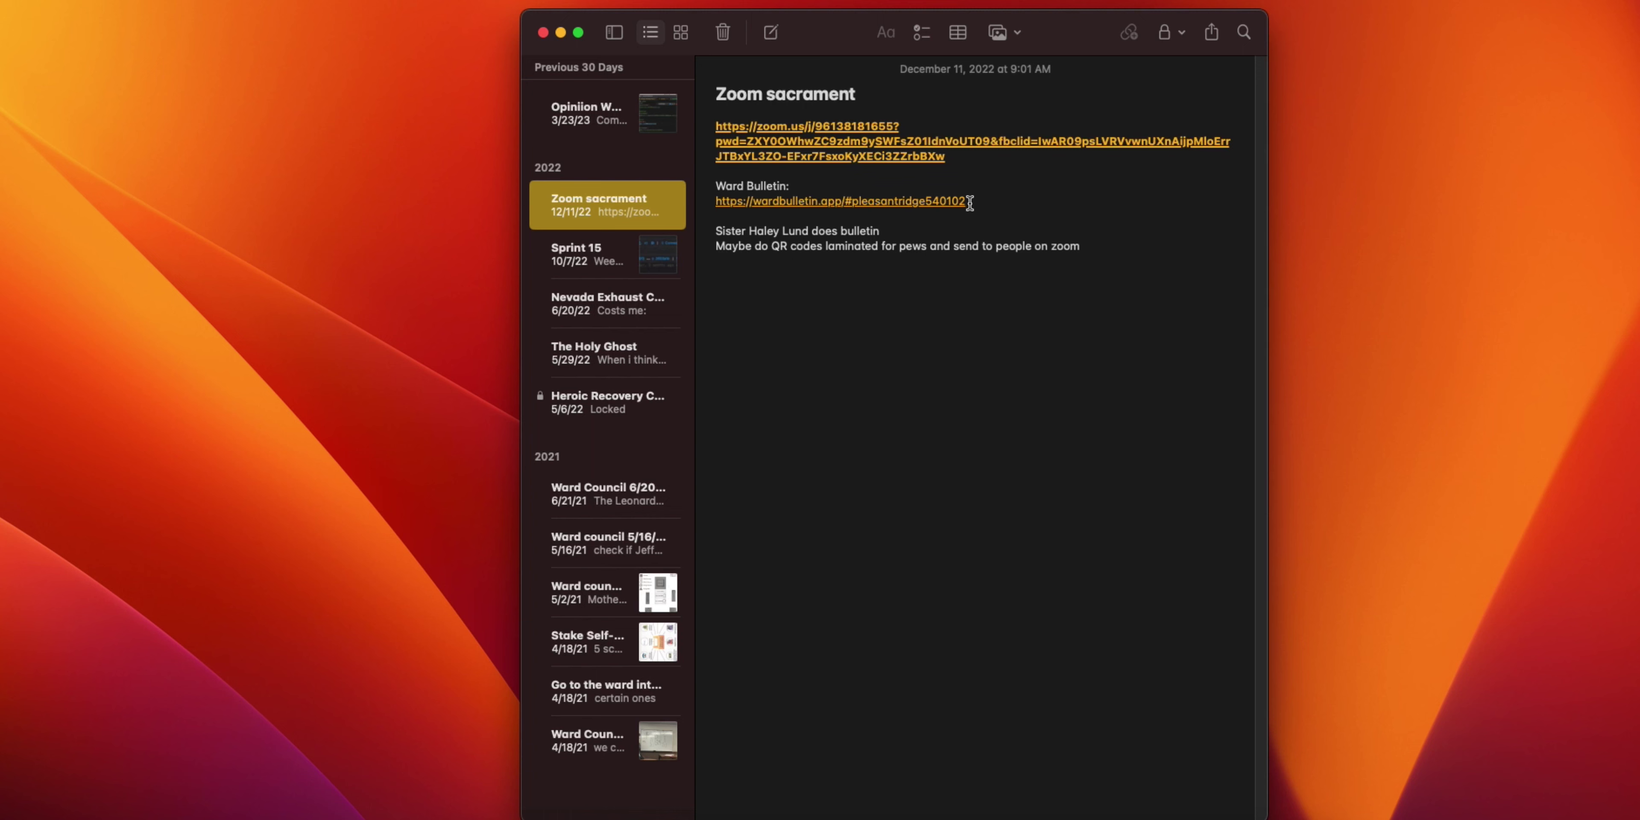
Copy the Ward Bulletin label and link from the Zoom sacrament note in Notes, and send them to everyone in the Zoom meeting chat
left_click_drag(792, 196, 710, 188)
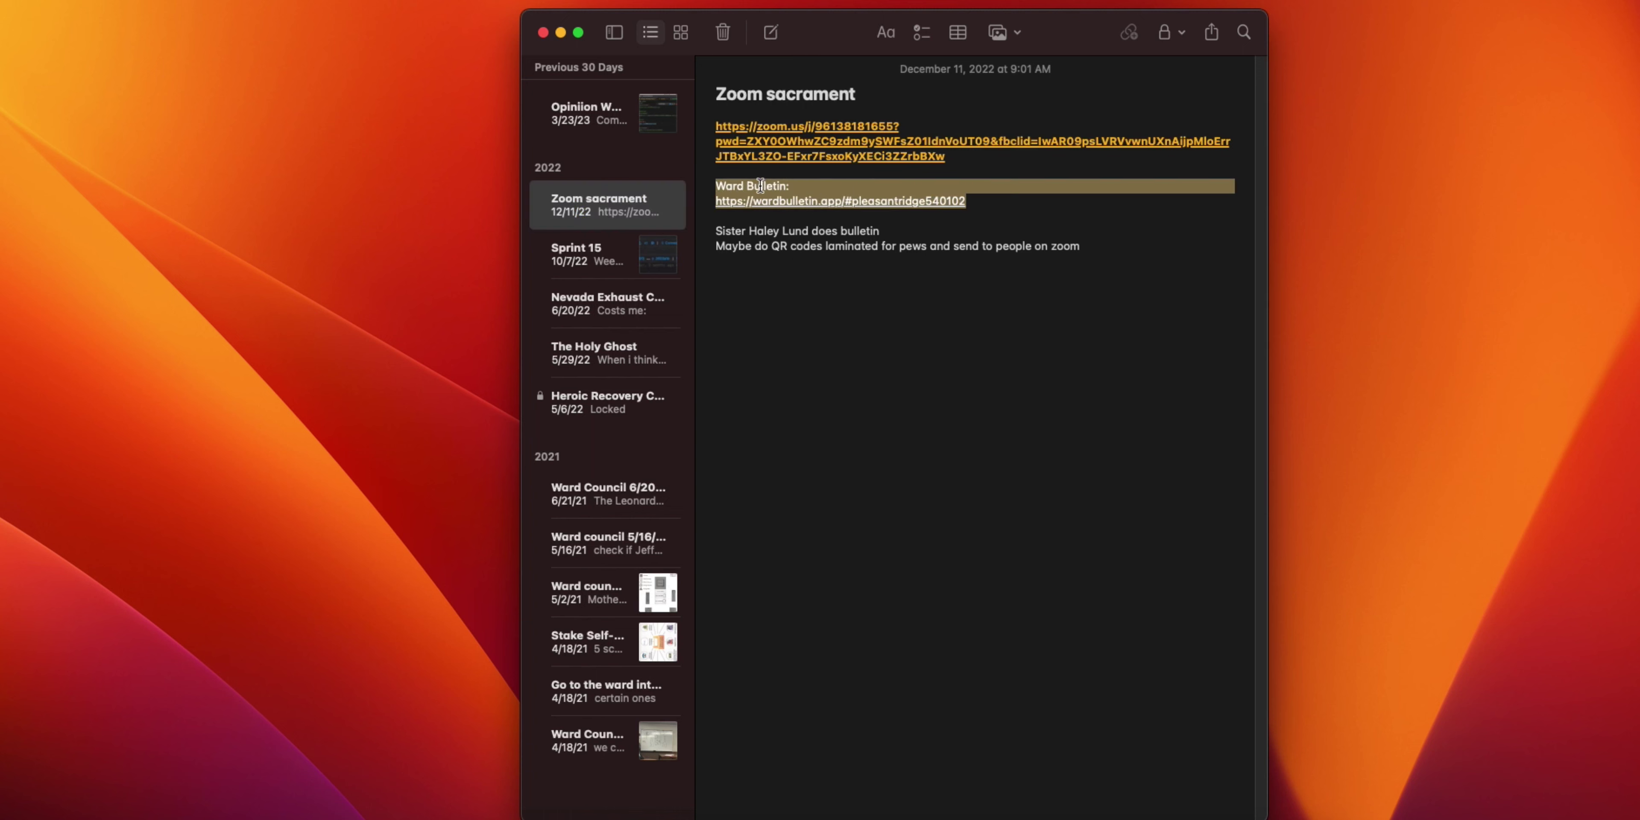
left_click(1012, 211)
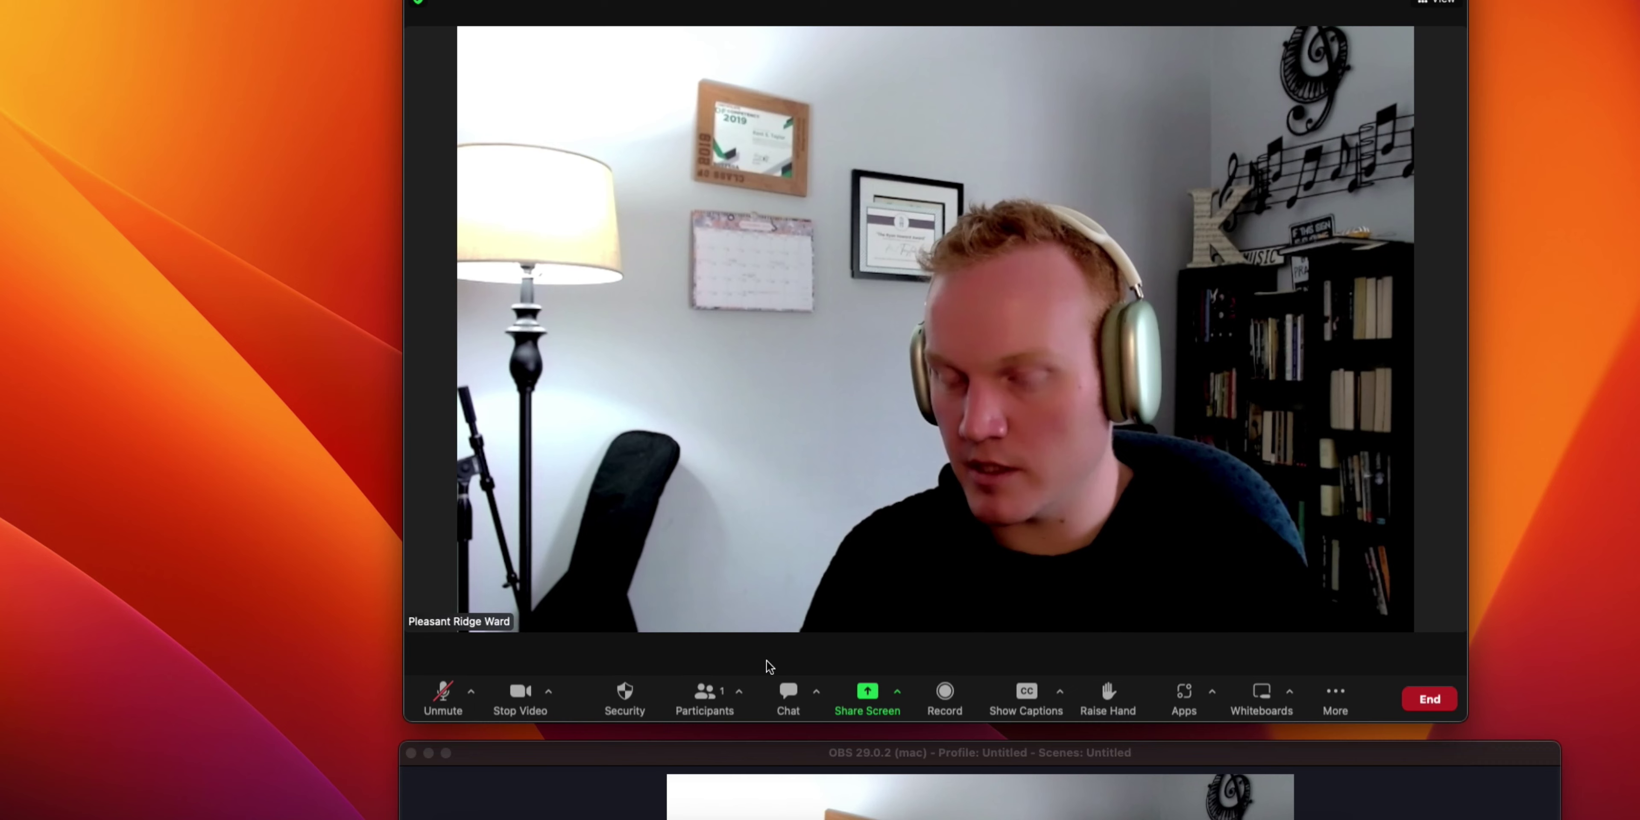
left_click(787, 697)
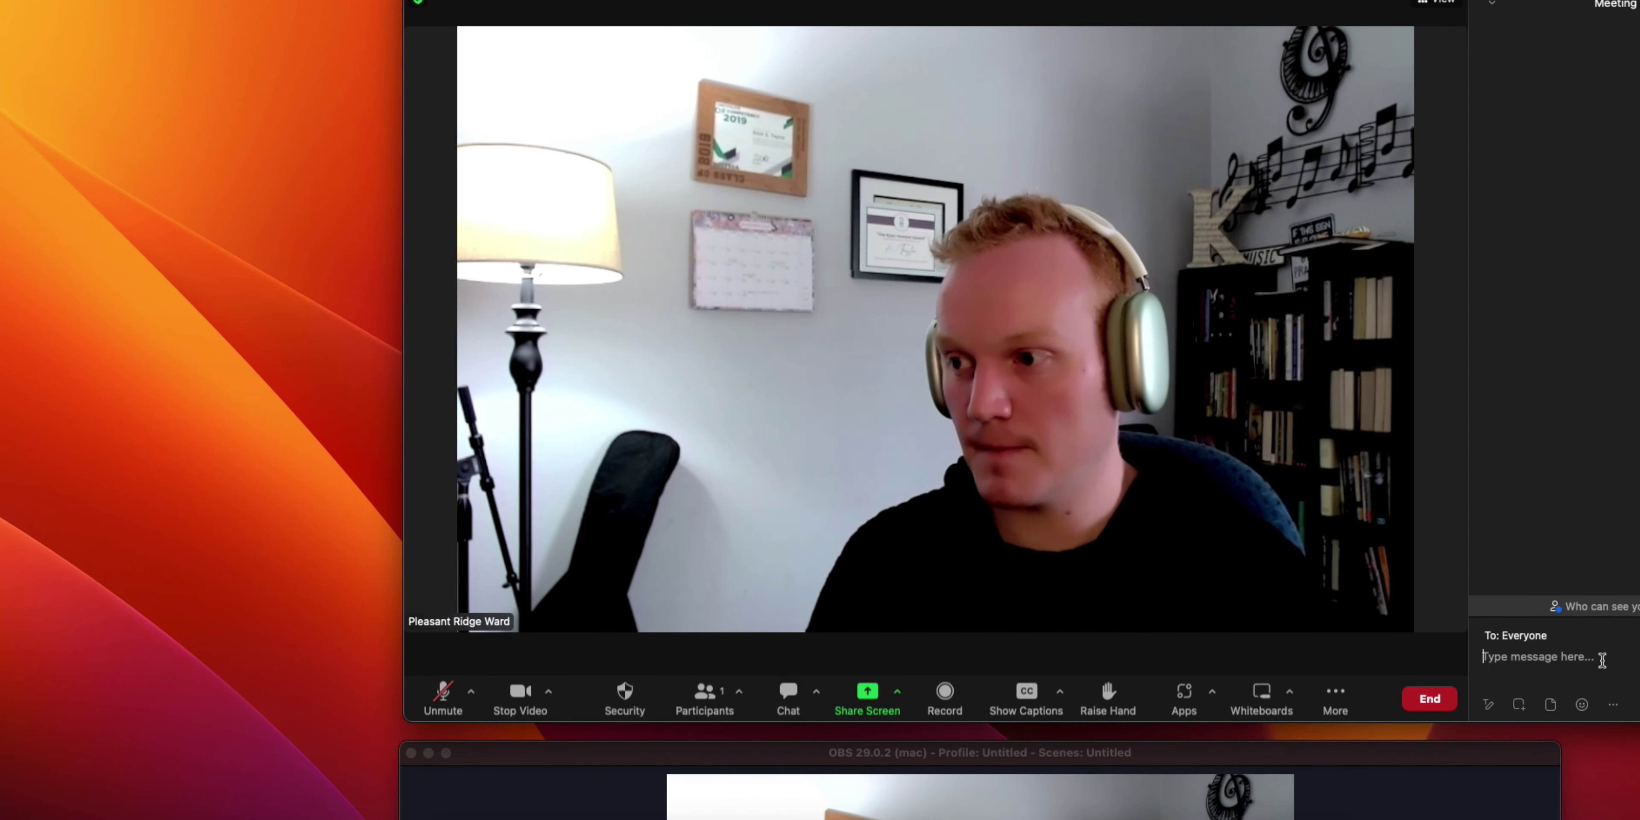
key("super+v")
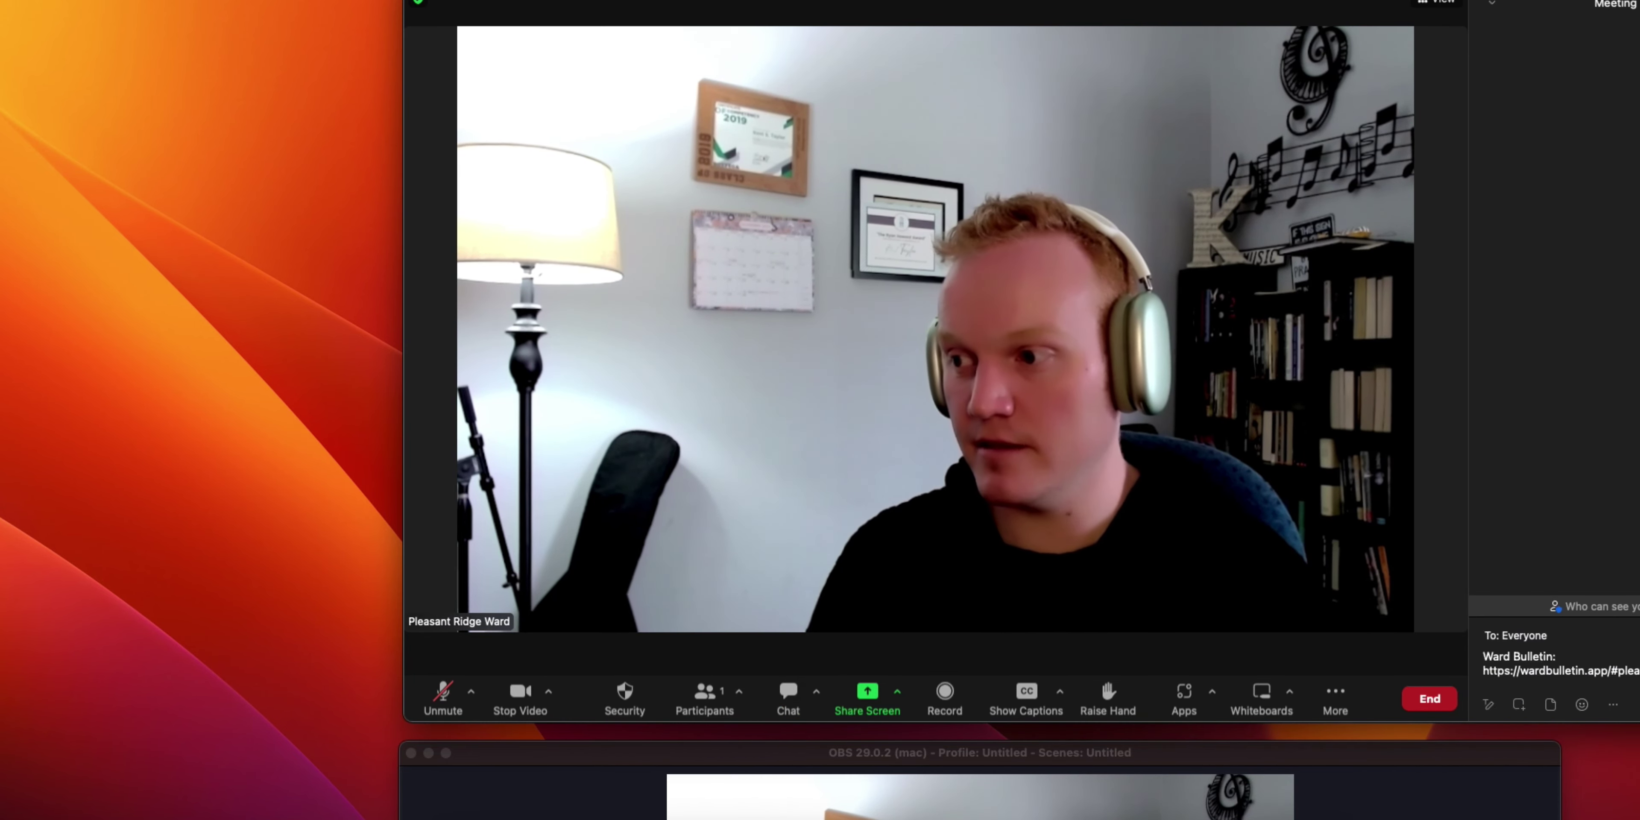
key("Return")
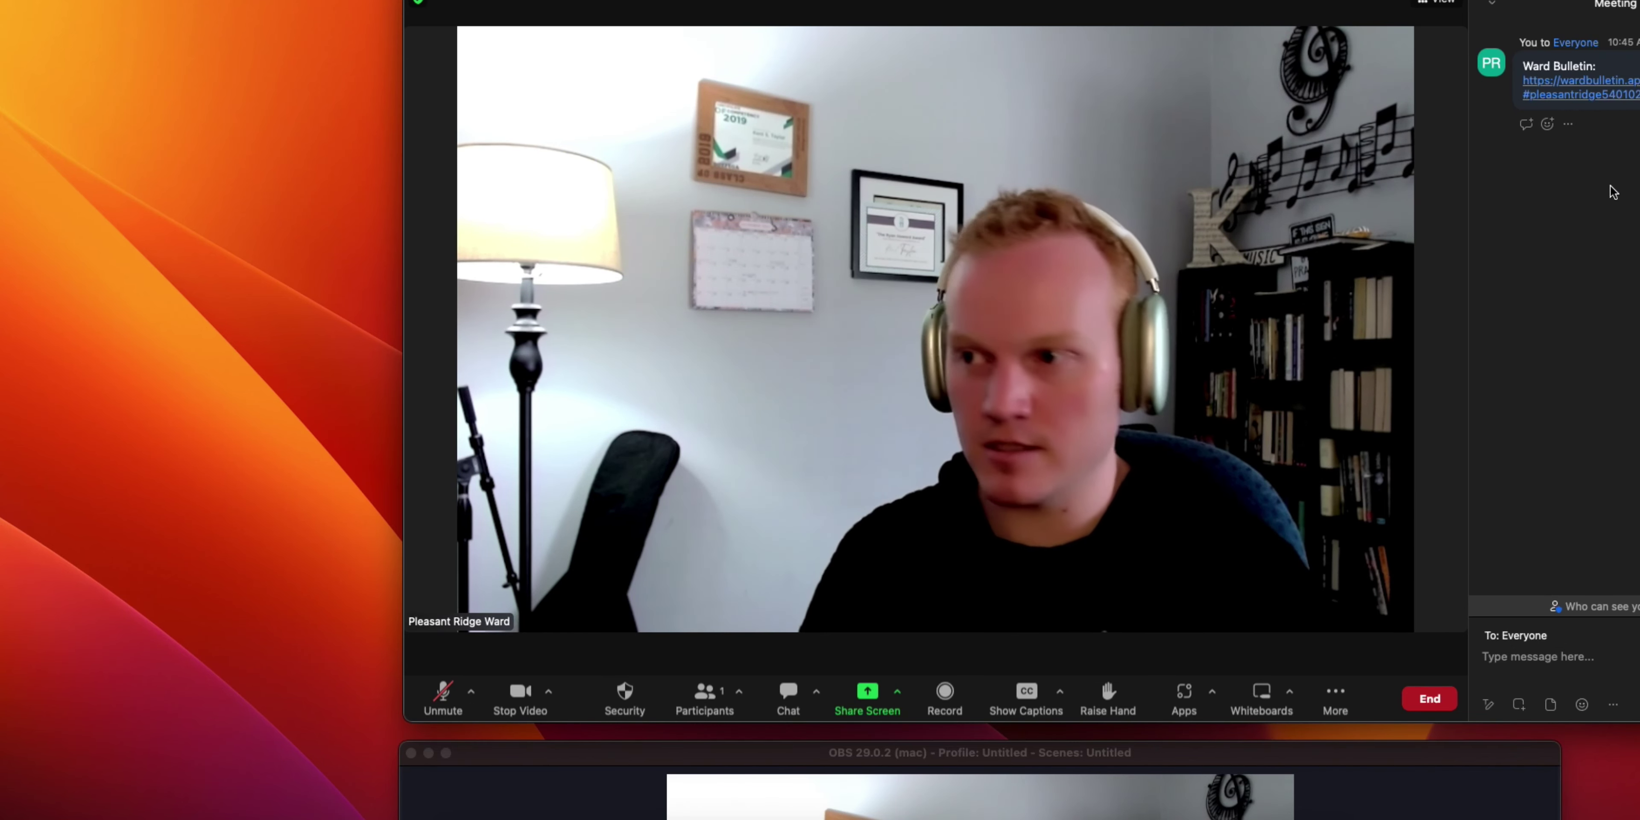
Open the Ward Bulletin link from the meeting chat in the browser and examine the Sacrament Meeting program
left_click(1564, 97)
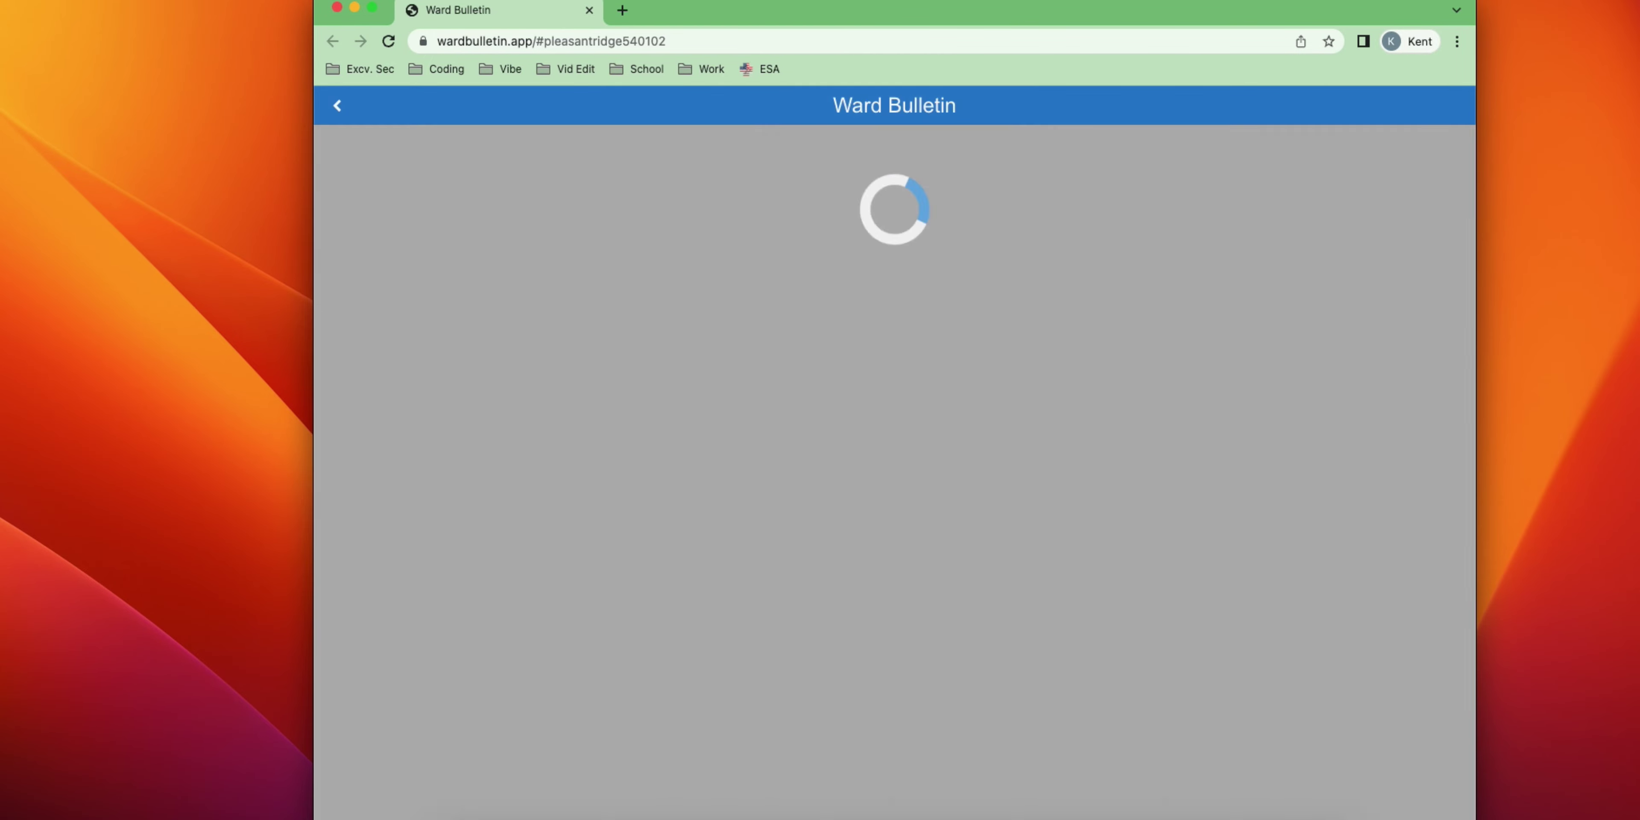
scroll(604, 511, "down", 20)
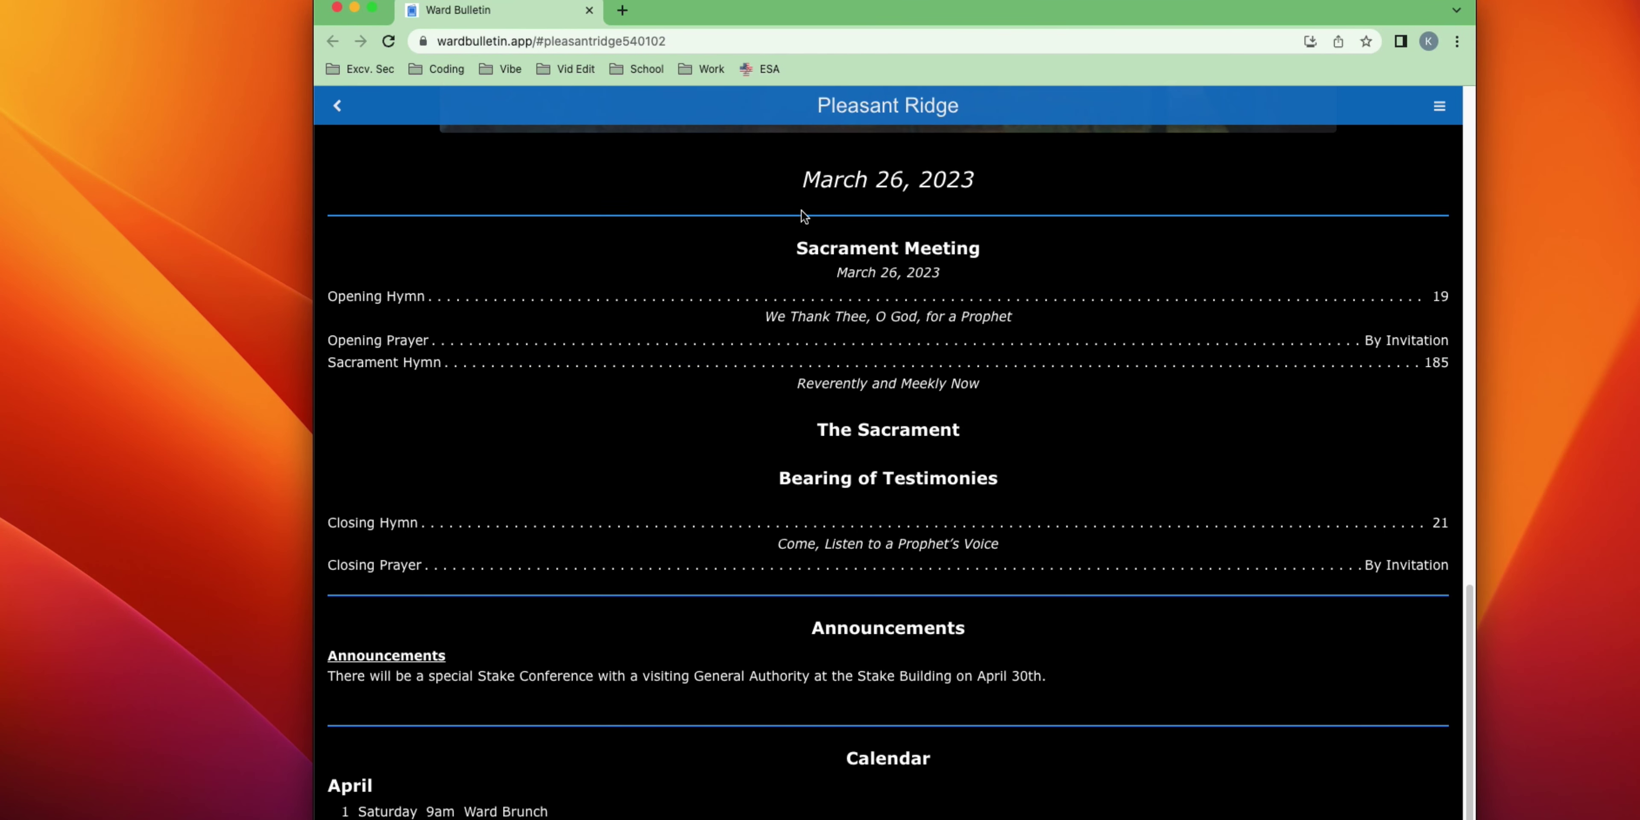
Open the opening hymn (19) and the sacrament hymn (185) from the Sacrament Meeting program, returning to the bulletin after each
left_click_drag(859, 24, 856, 0)
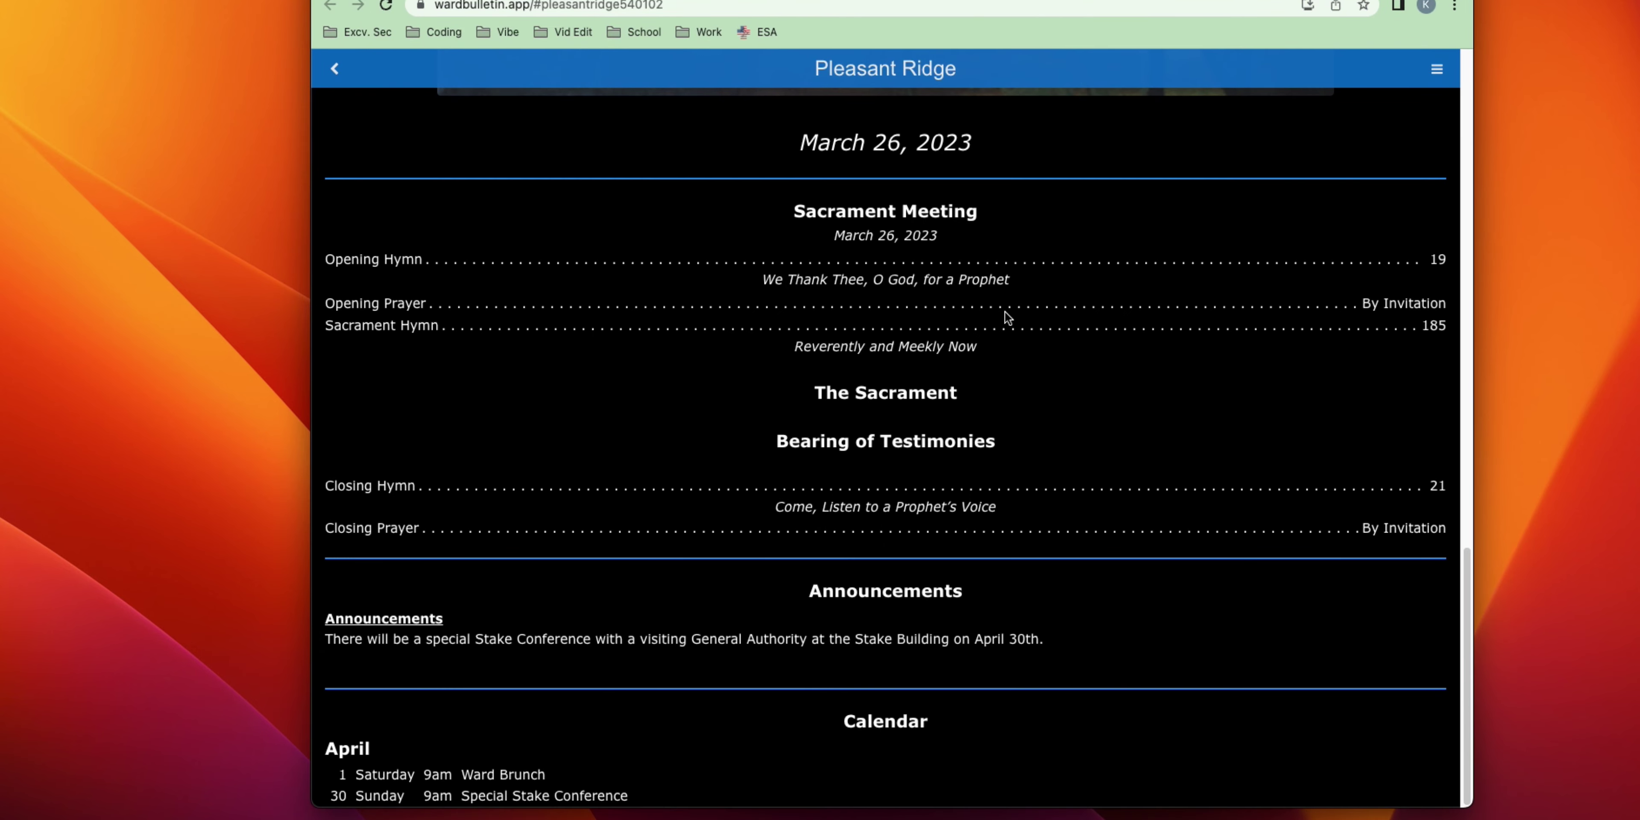
scroll(1137, 363, "up", 3)
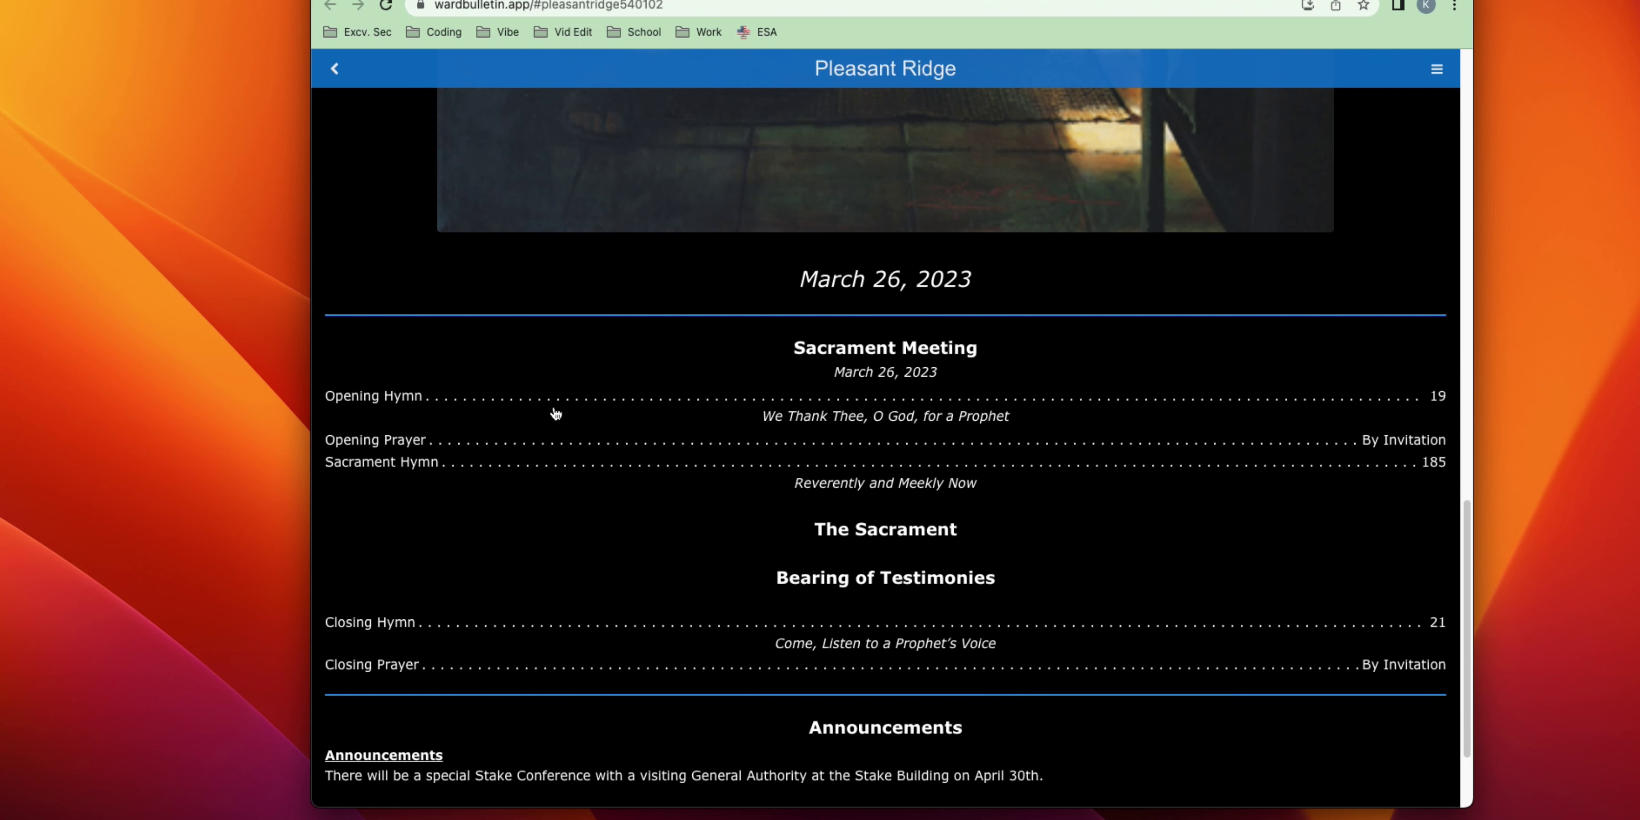
left_click(1437, 398)
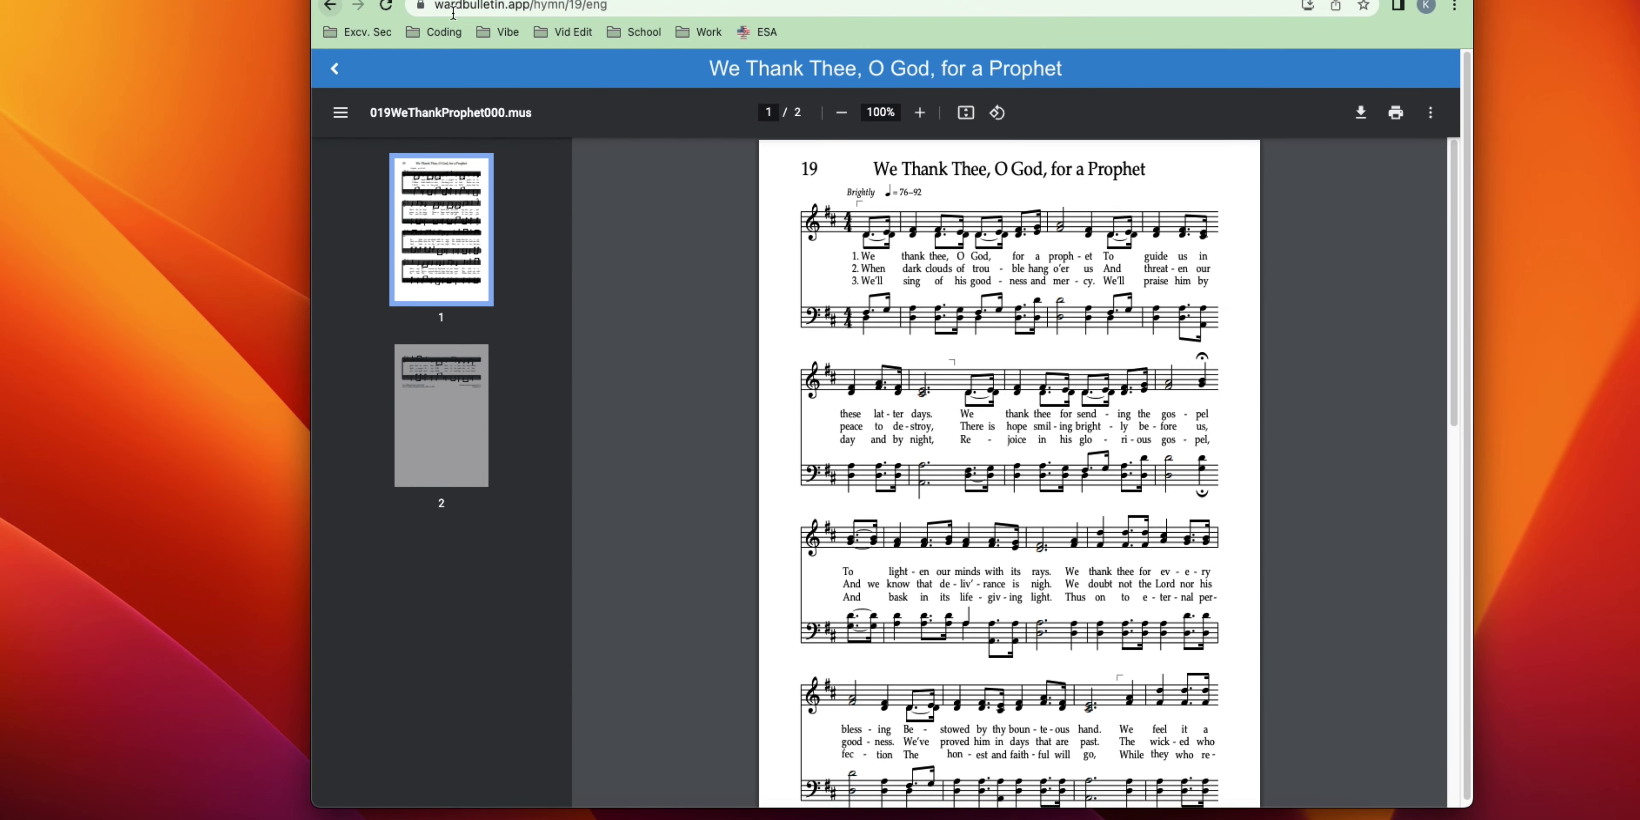
key("super+bracketleft")
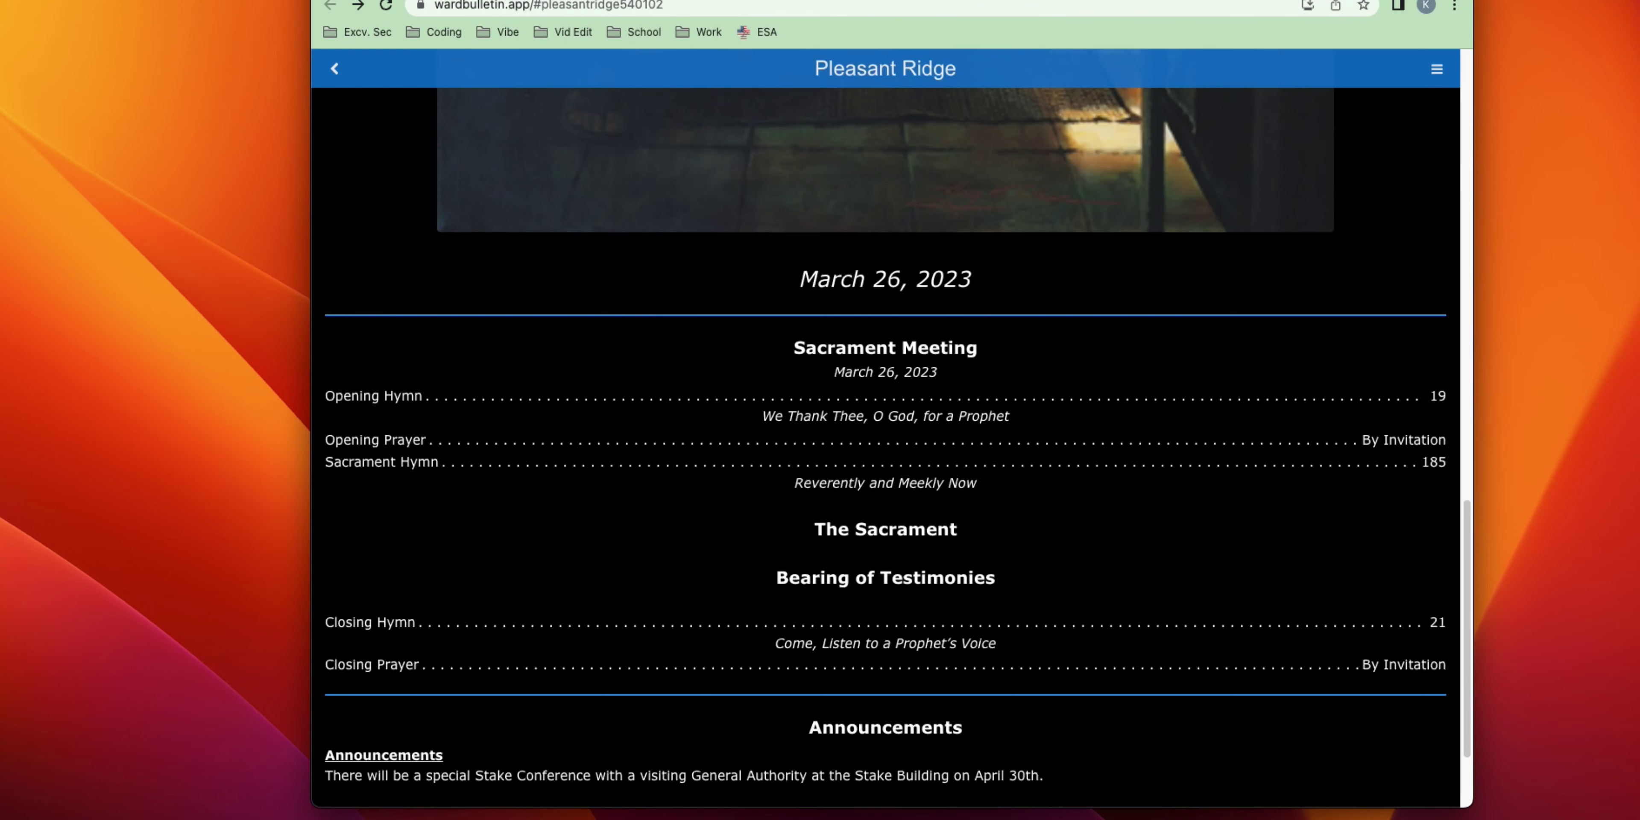
left_click(1432, 463)
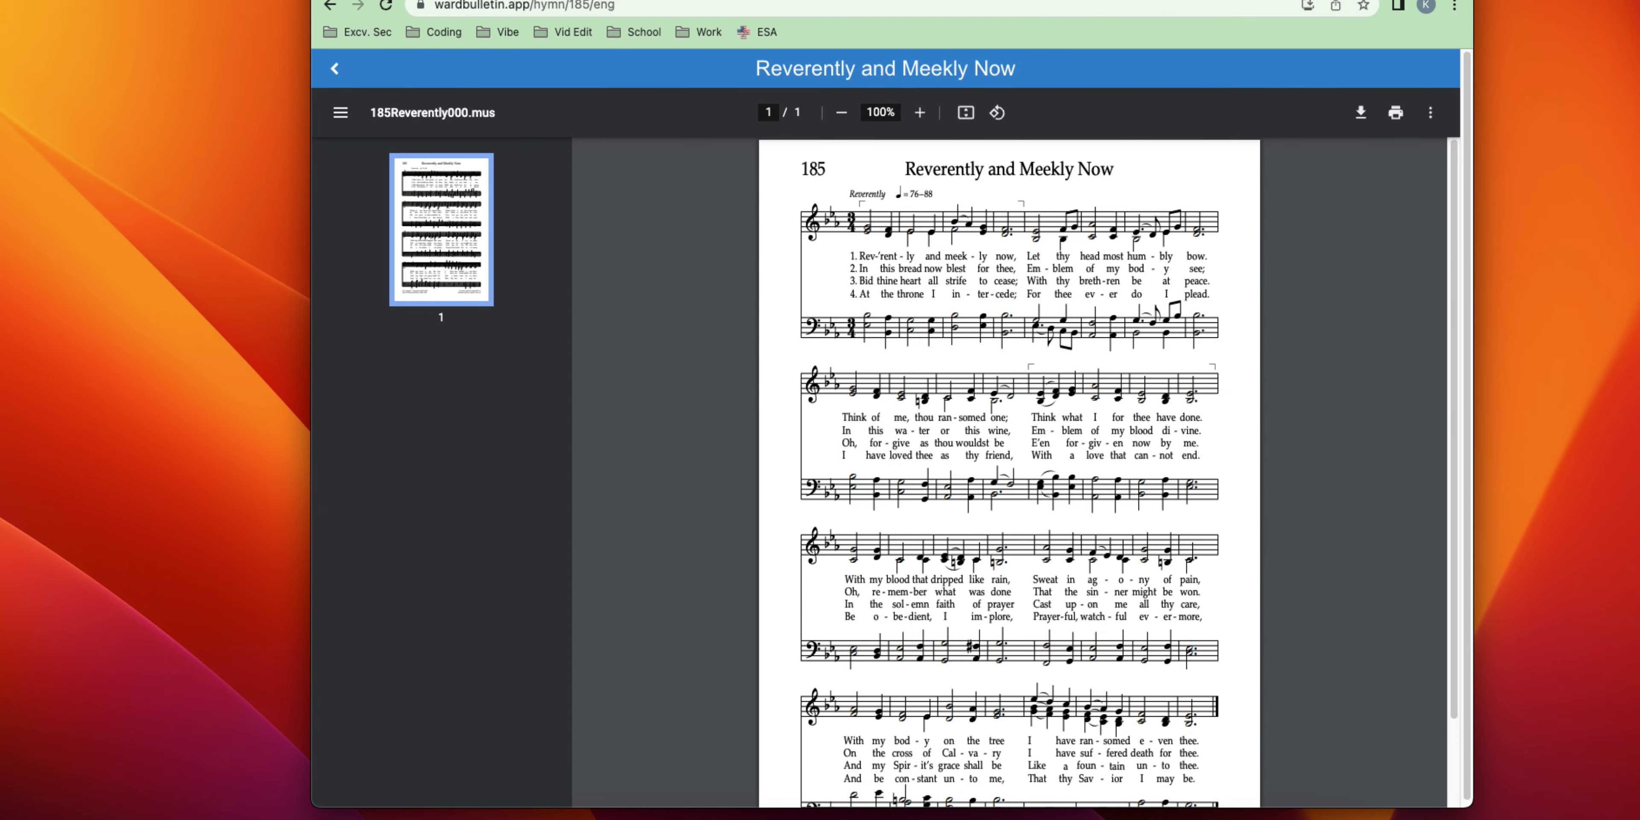
key("super+bracketleft")
scroll(1397, 640, "down", 2)
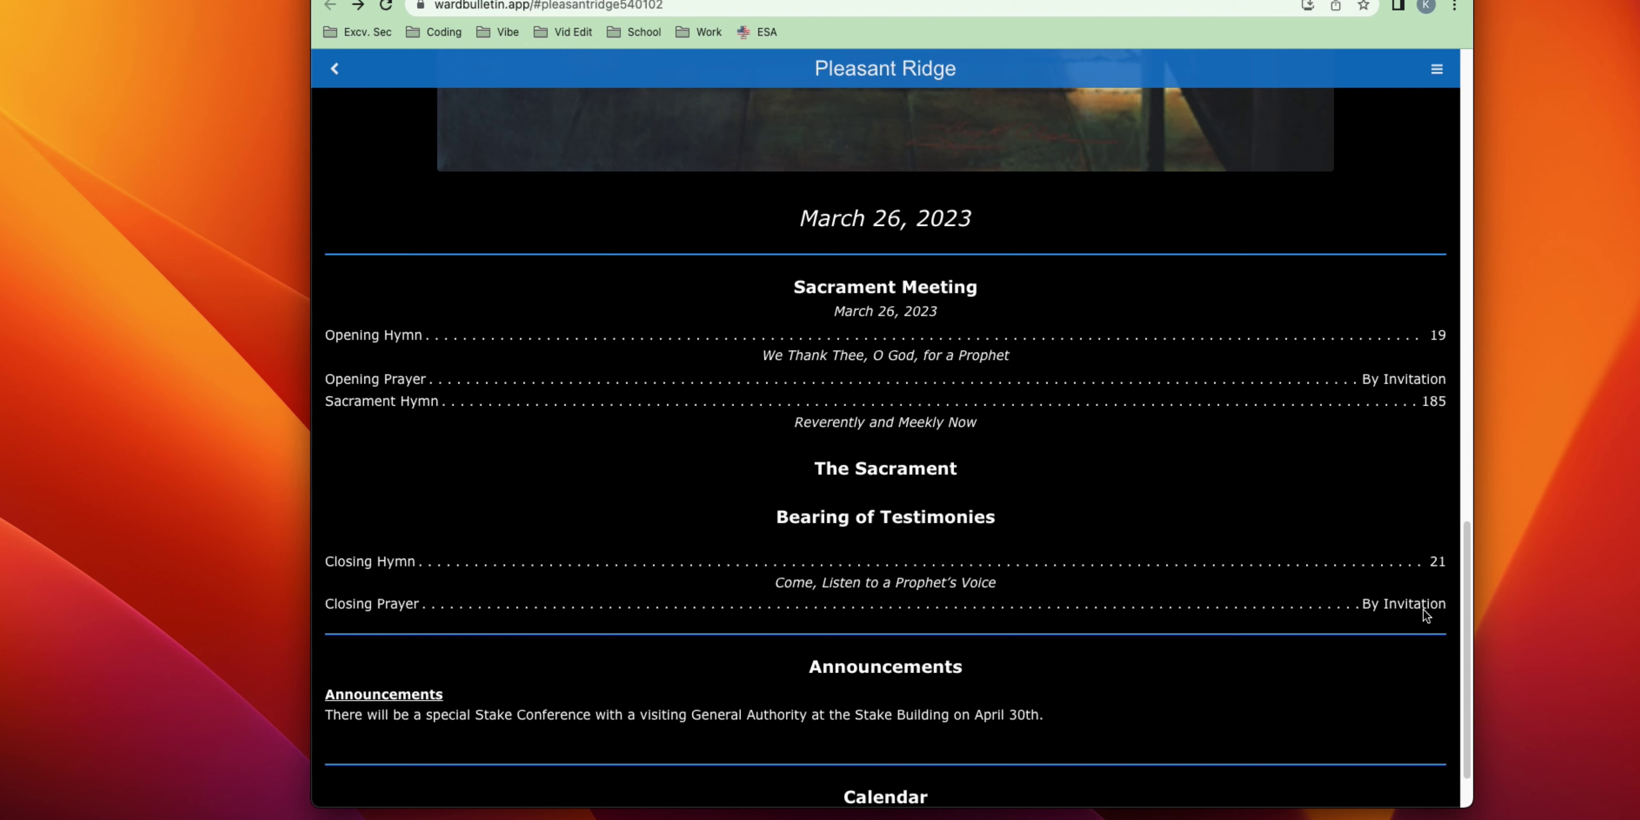
Open closing hymn 21 from the bulletin, and share the Ward Bulletin browser window in the Zoom meeting
left_click(1438, 563)
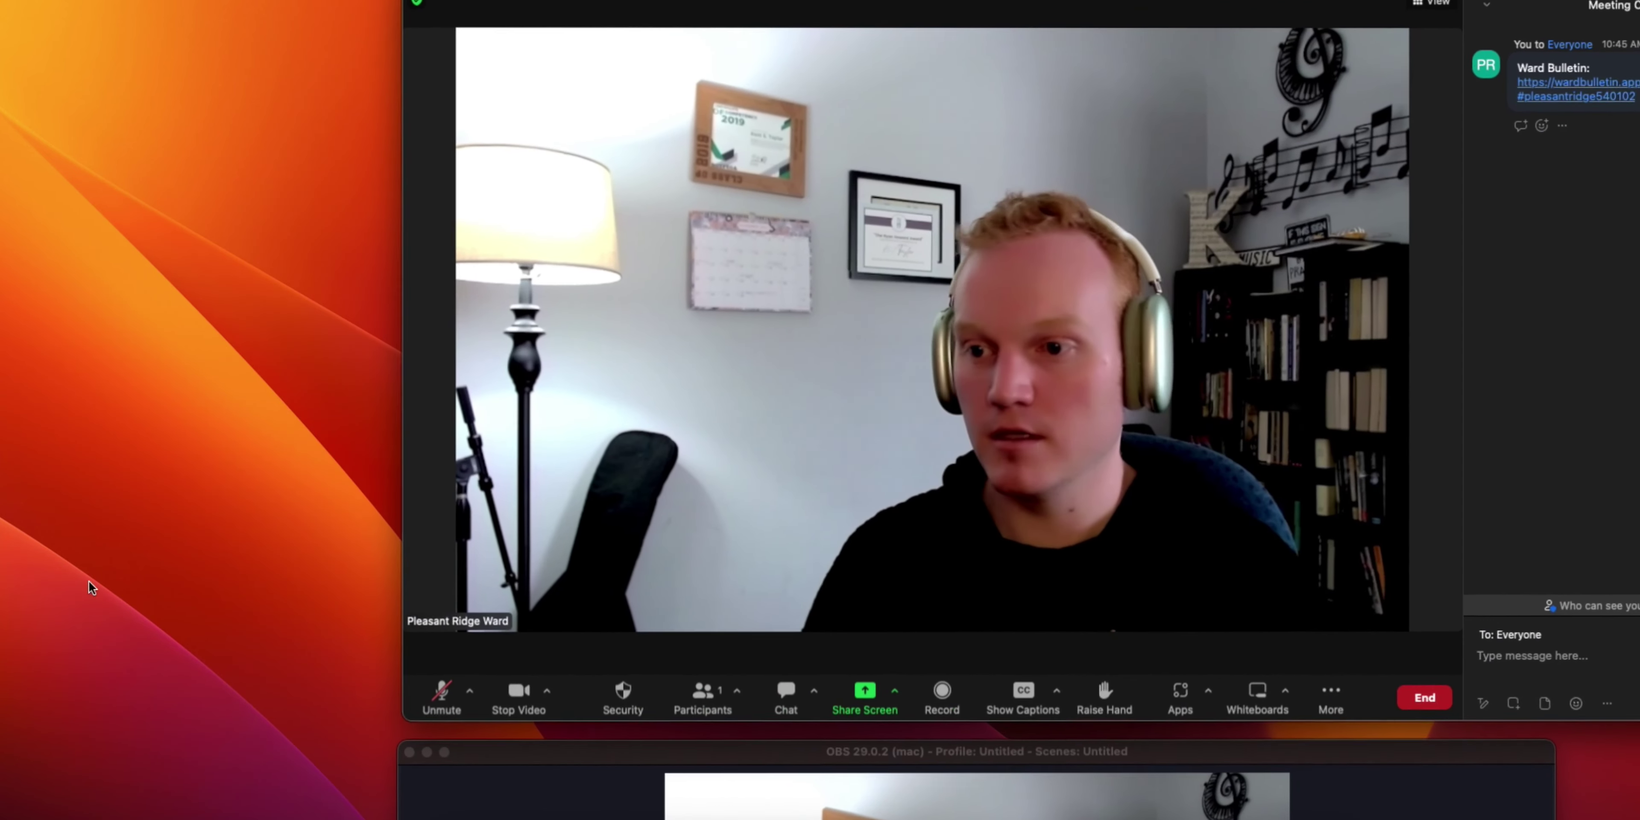
left_click(854, 700)
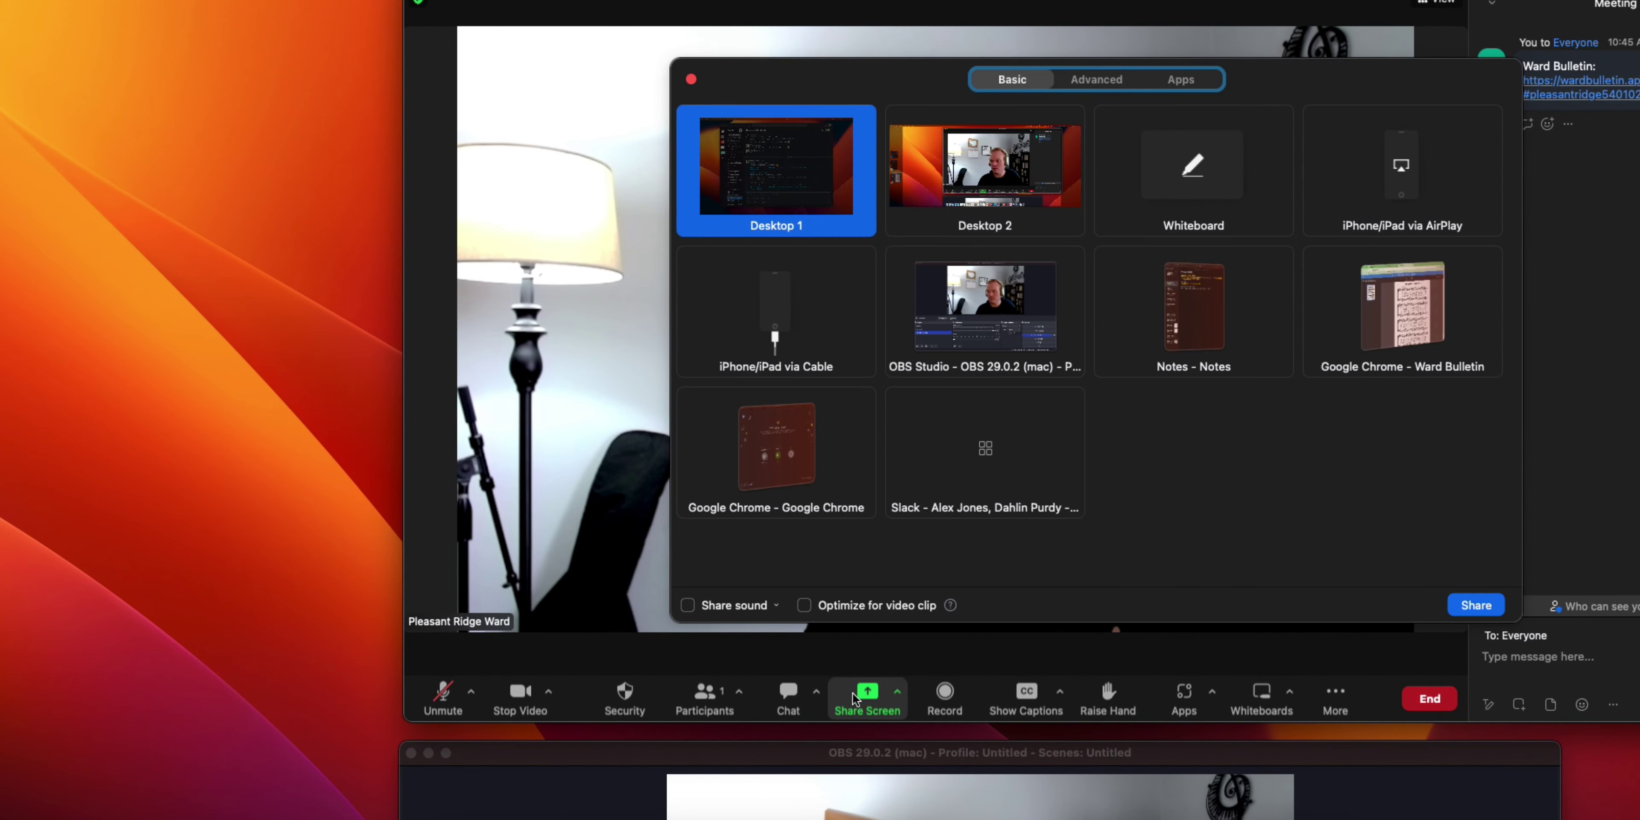
double_click(1397, 333)
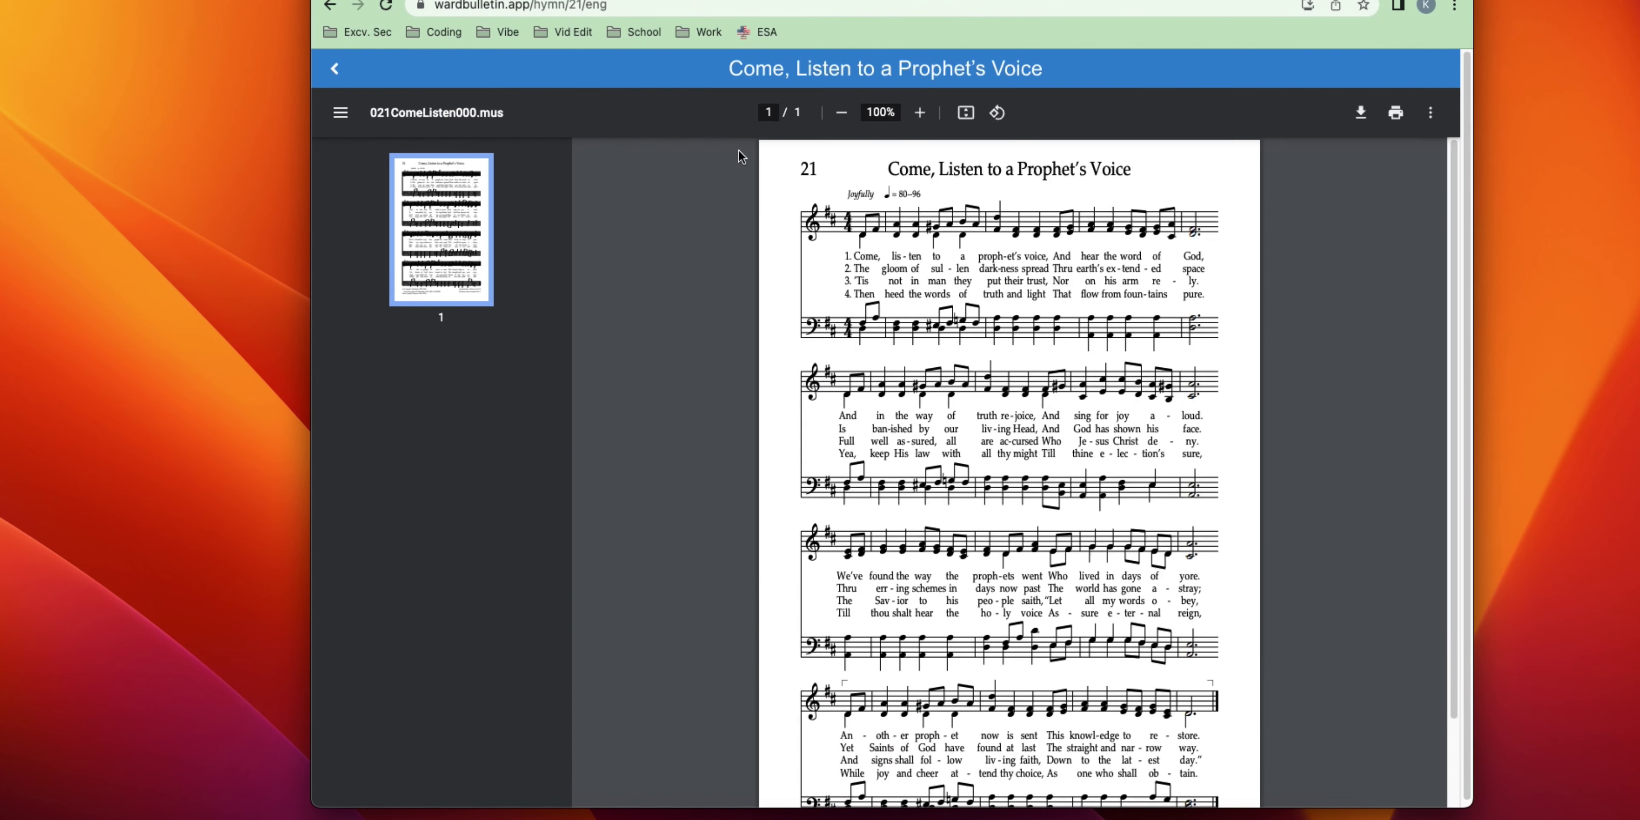
Hide the hymn's page thumbnails, enlarge the sheet to 110%, and narrow the browser window to fit the page
left_click(341, 113)
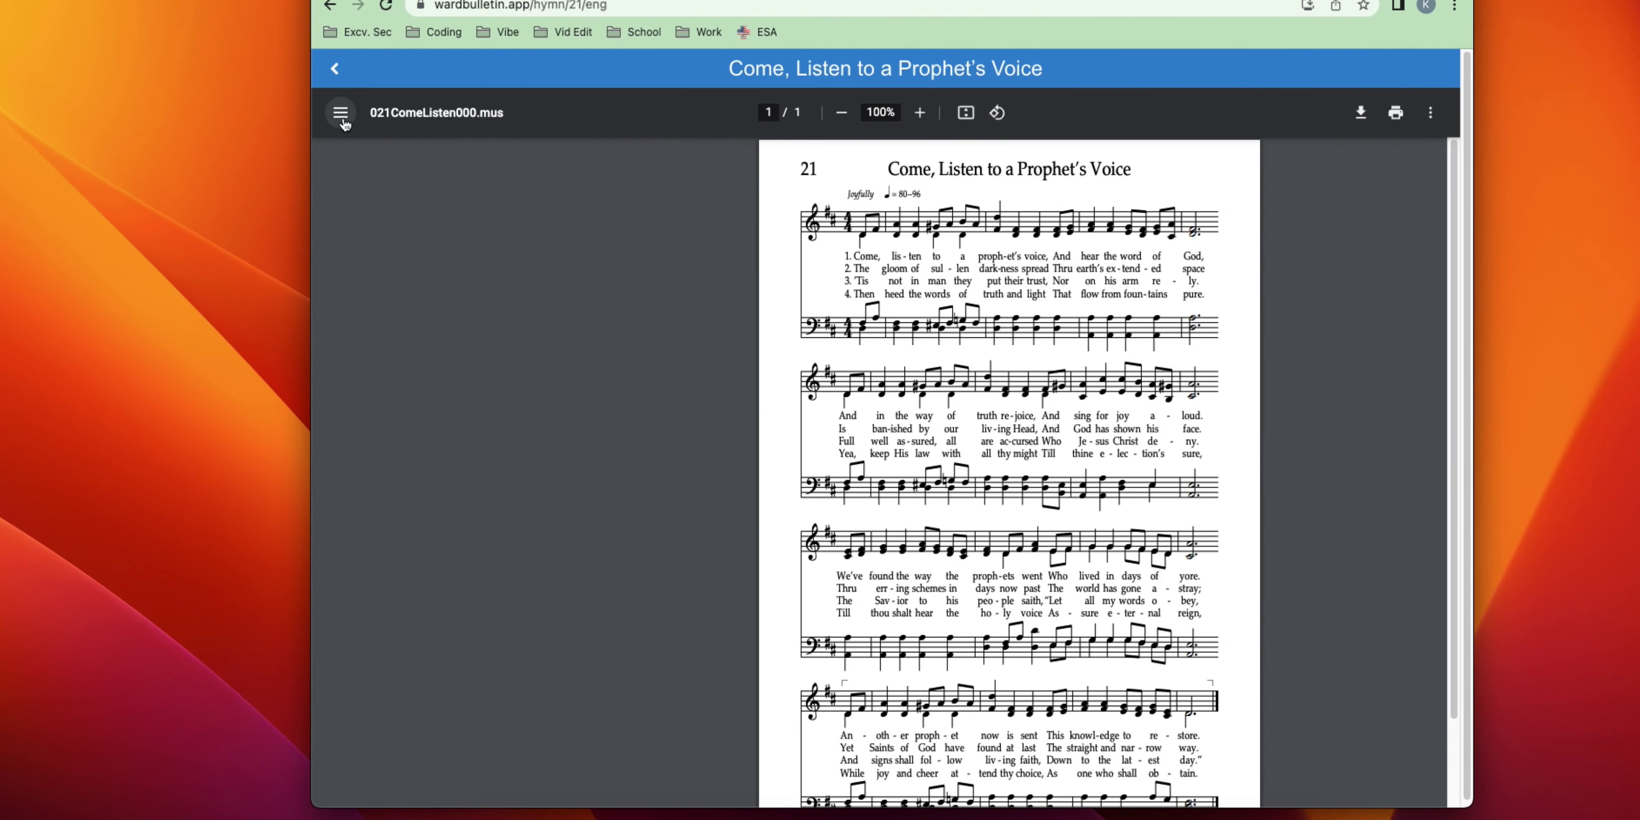
left_click(920, 115)
left_click_drag(1470, 323, 908, 335)
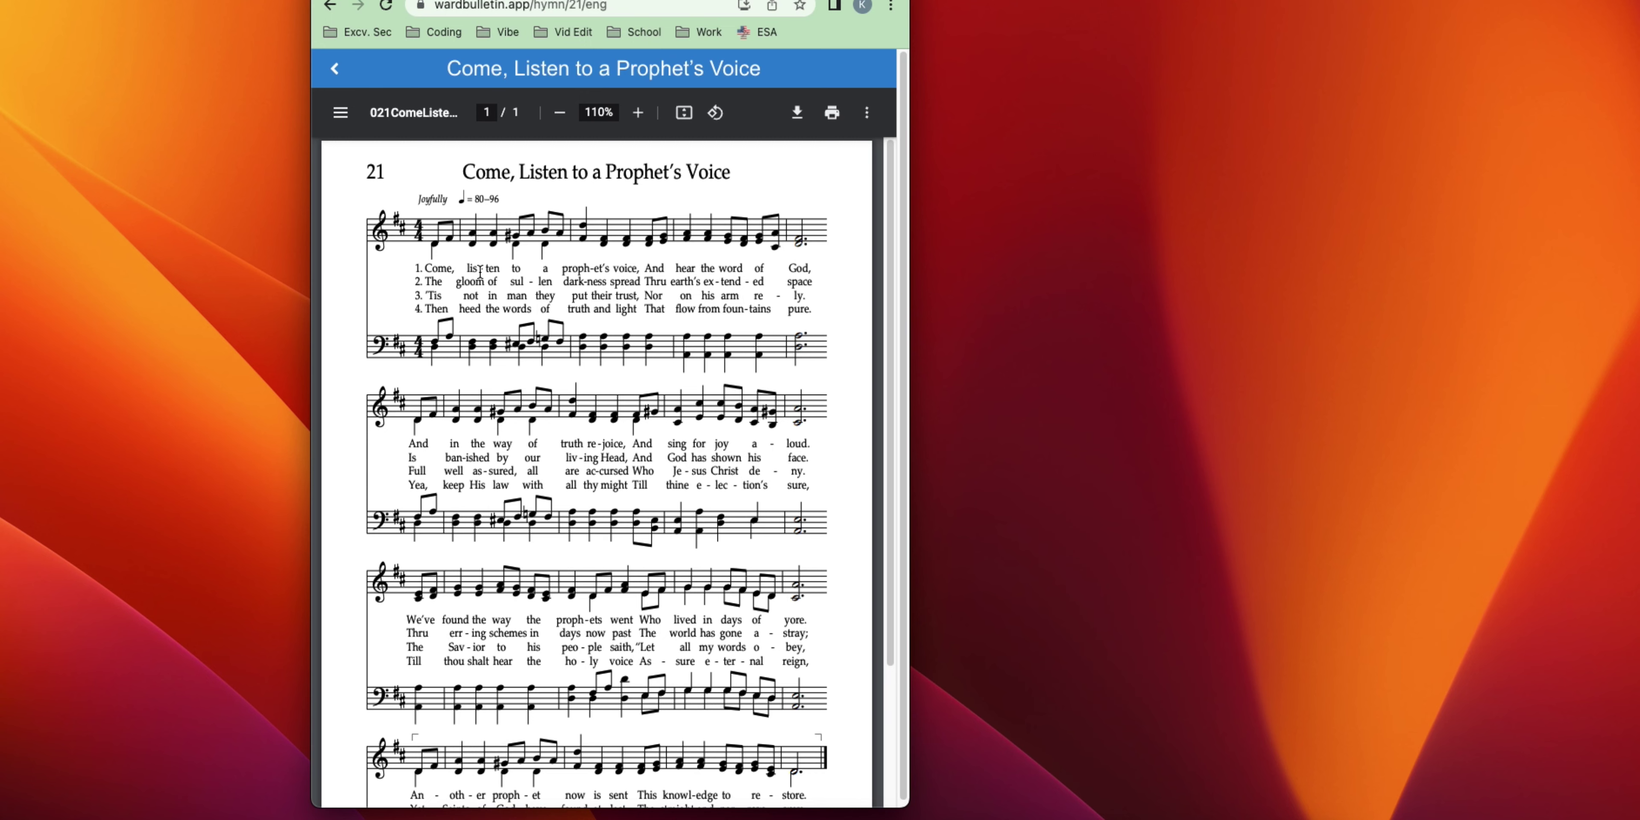
Examine the verses of the hymn Come, Listen to a Prophet's Voice from start to end
scroll(578, 329, "down", 5)
scroll(579, 328, "up", 4)
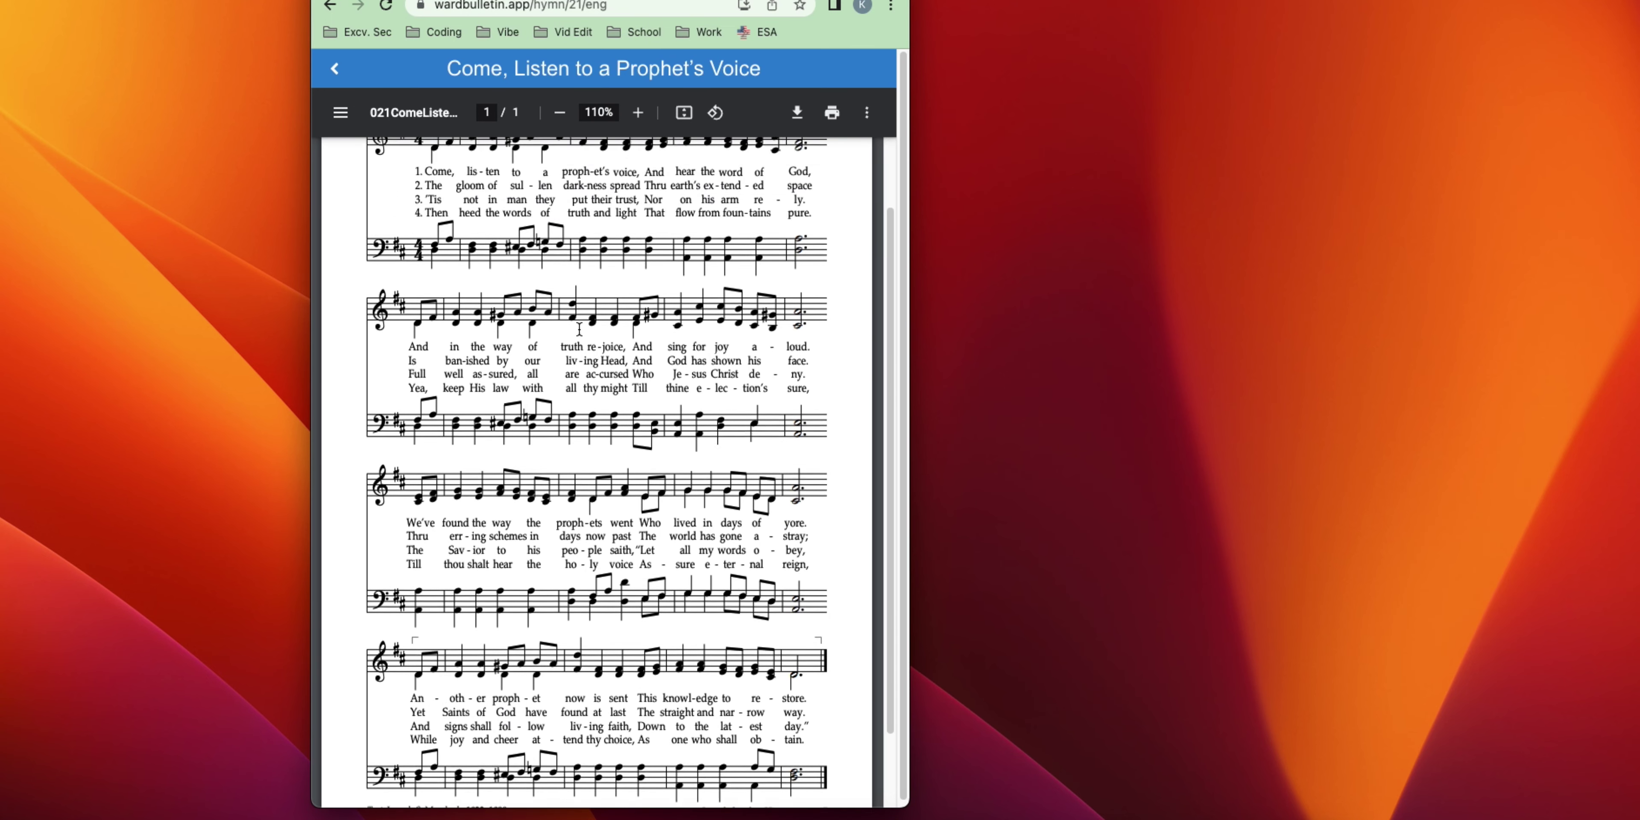
scroll(580, 329, "down", 2)
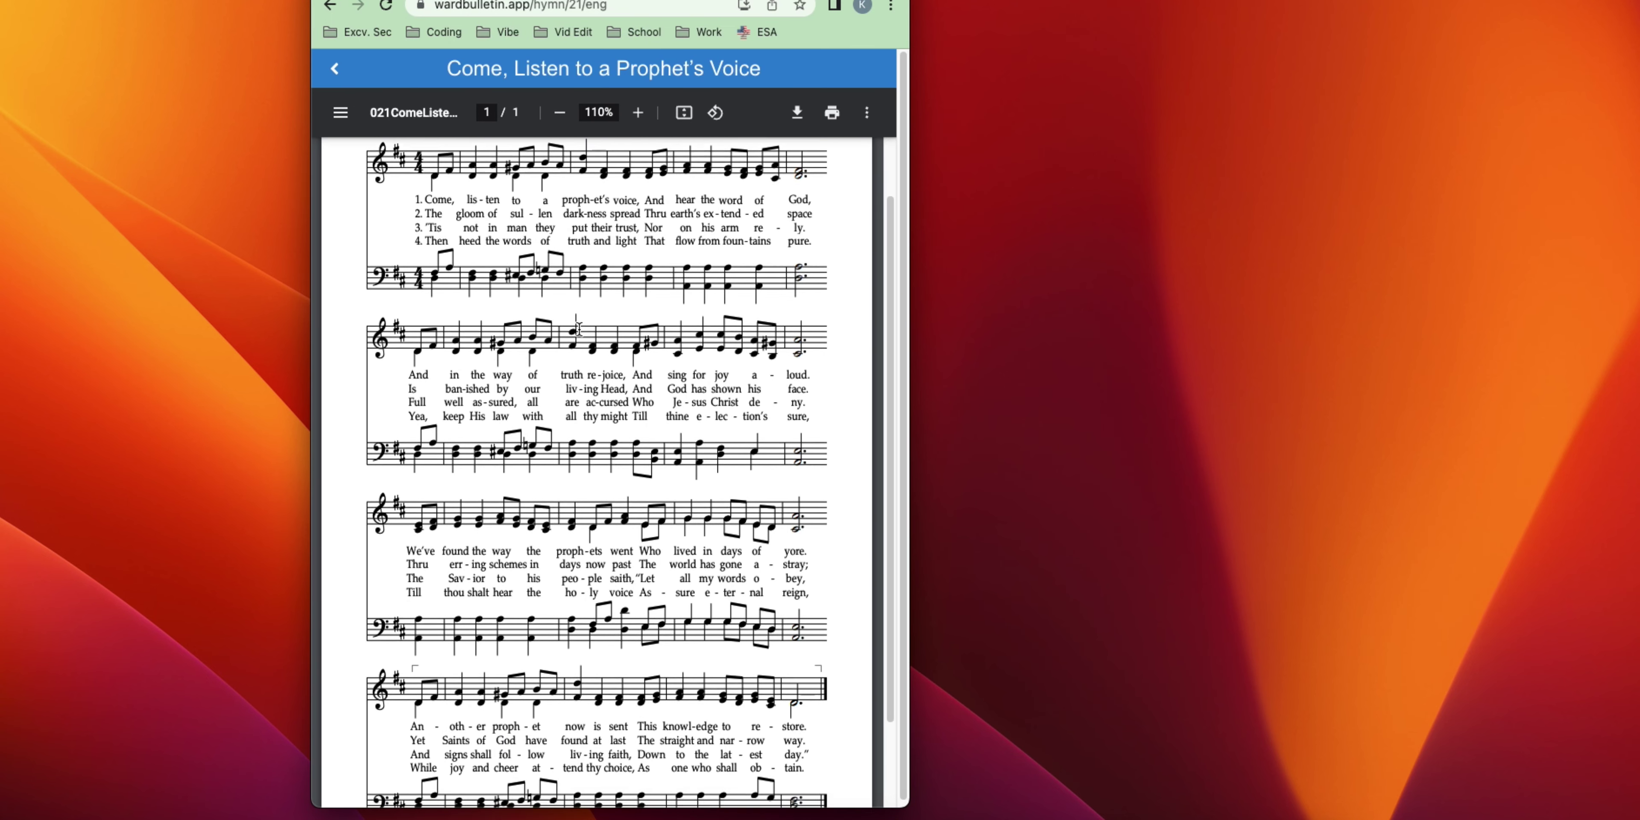
scroll(756, 265, "up", 4)
scroll(756, 266, "down", 3)
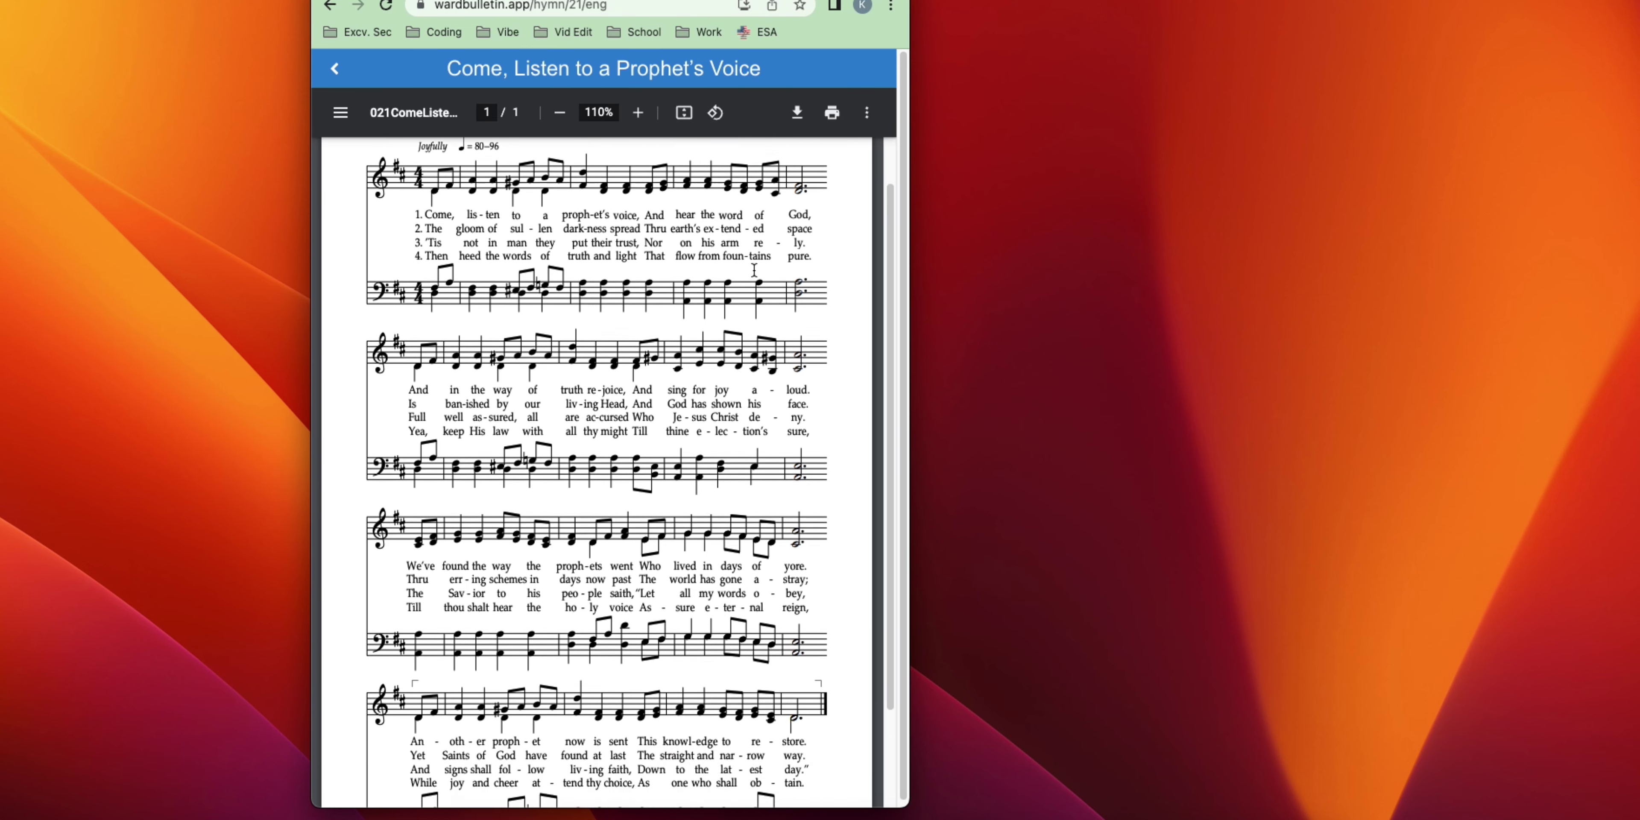
scroll(757, 268, "down", 1)
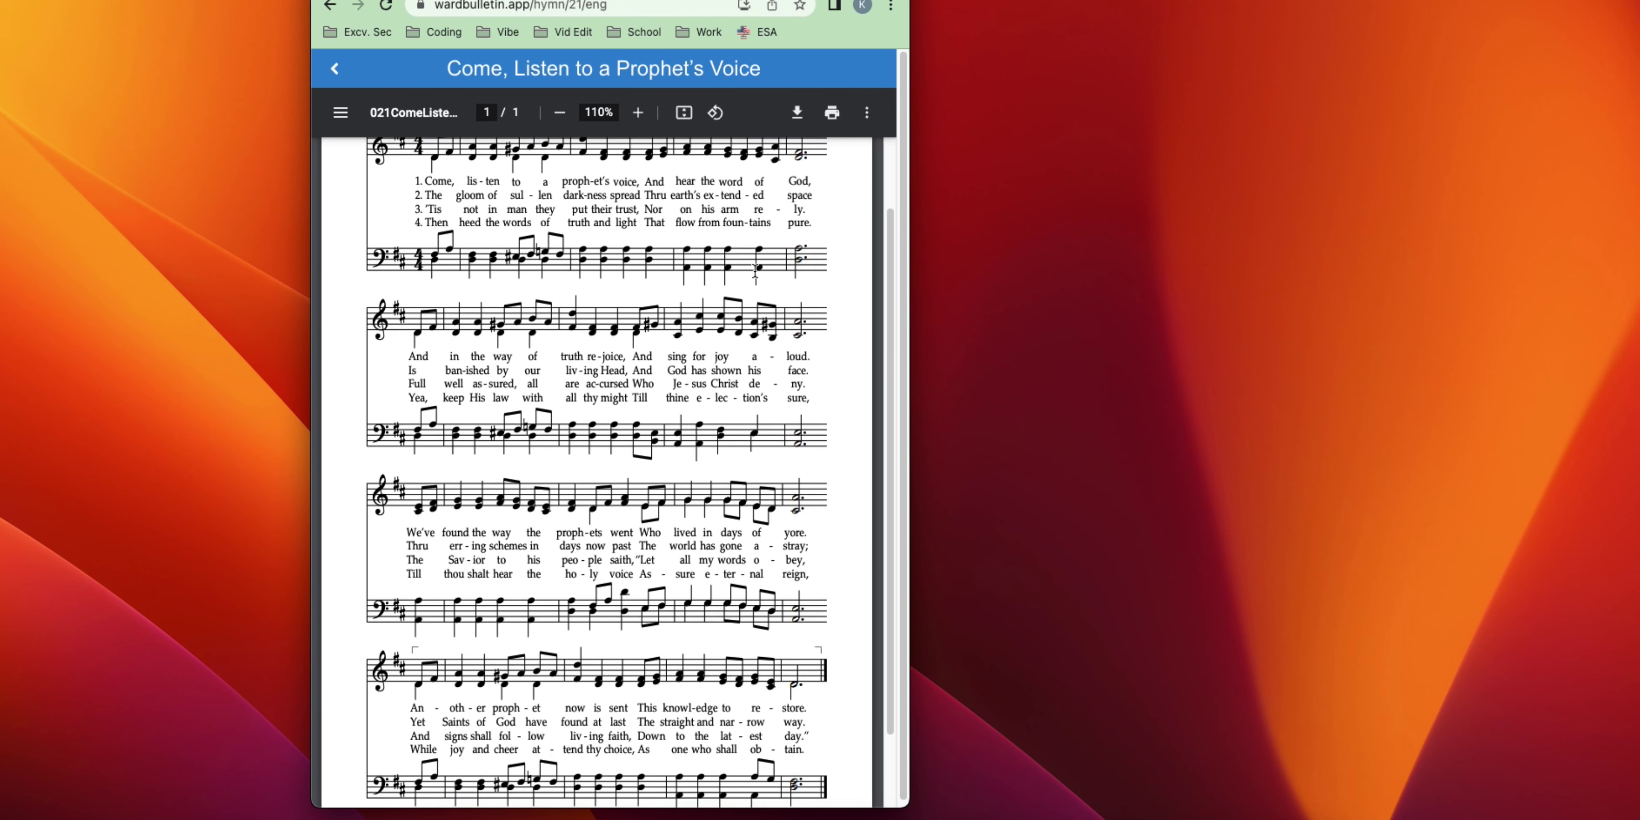
scroll(759, 261, "up", 1)
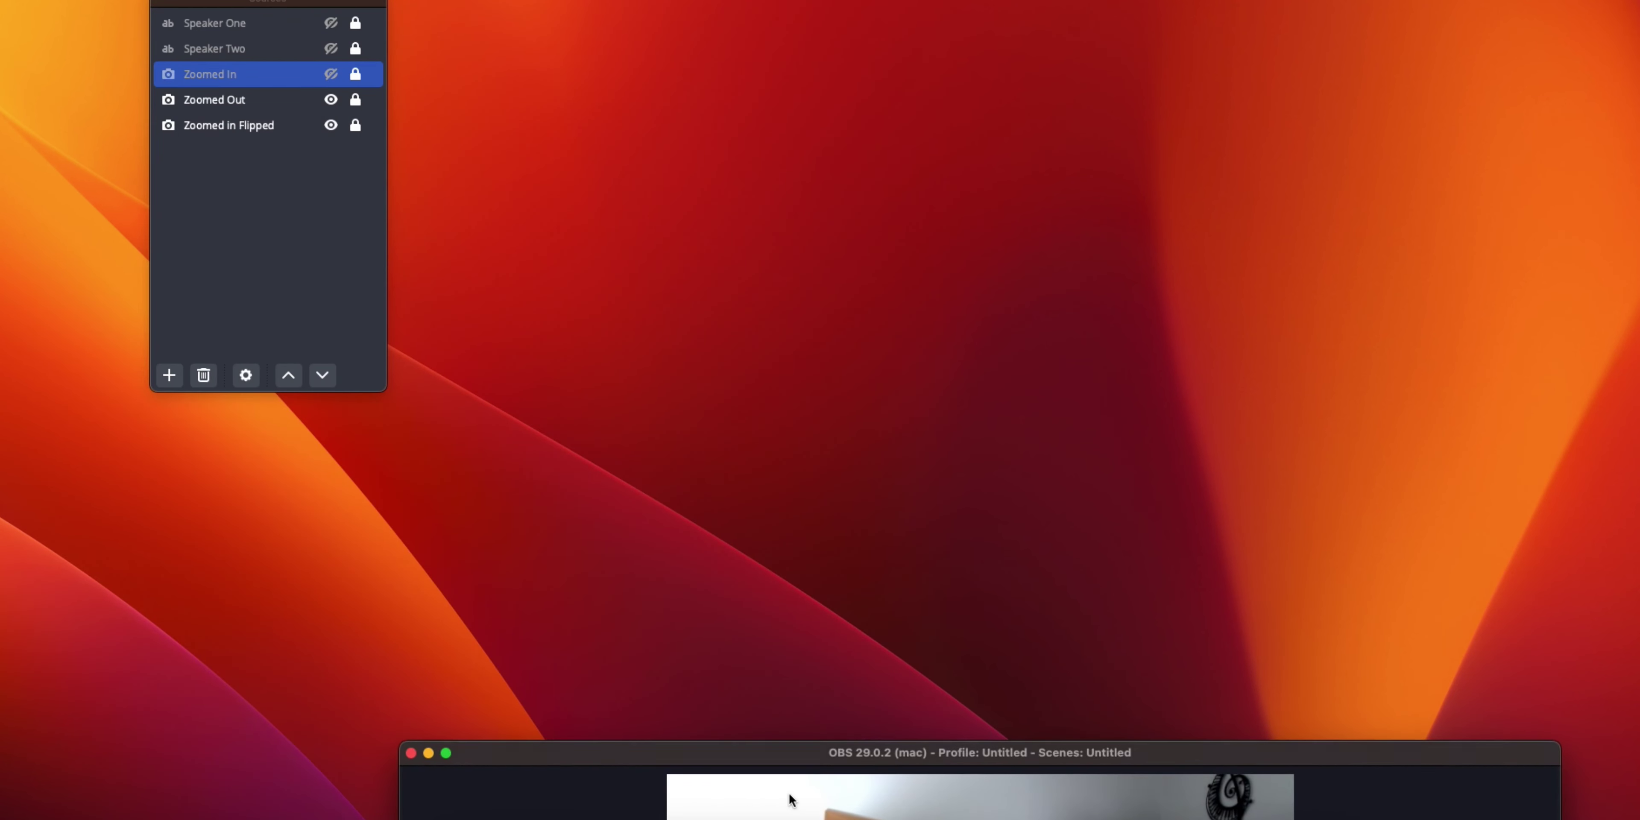
Switch to OBS and add a new visible image source named Image to the Sacrament Meeting scene
left_click(939, 191)
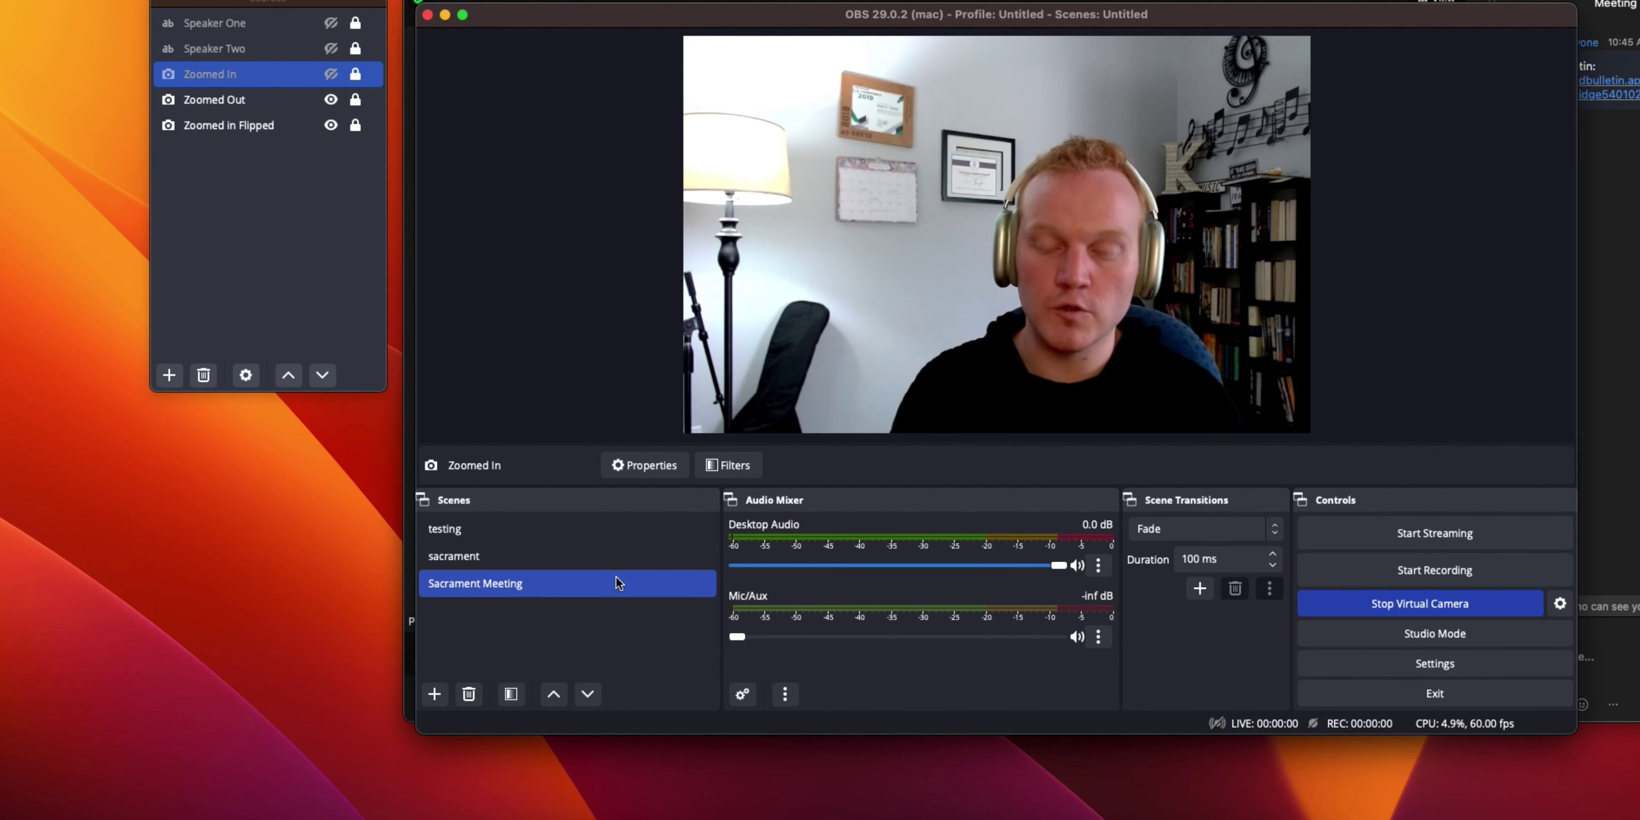
left_click(346, 221)
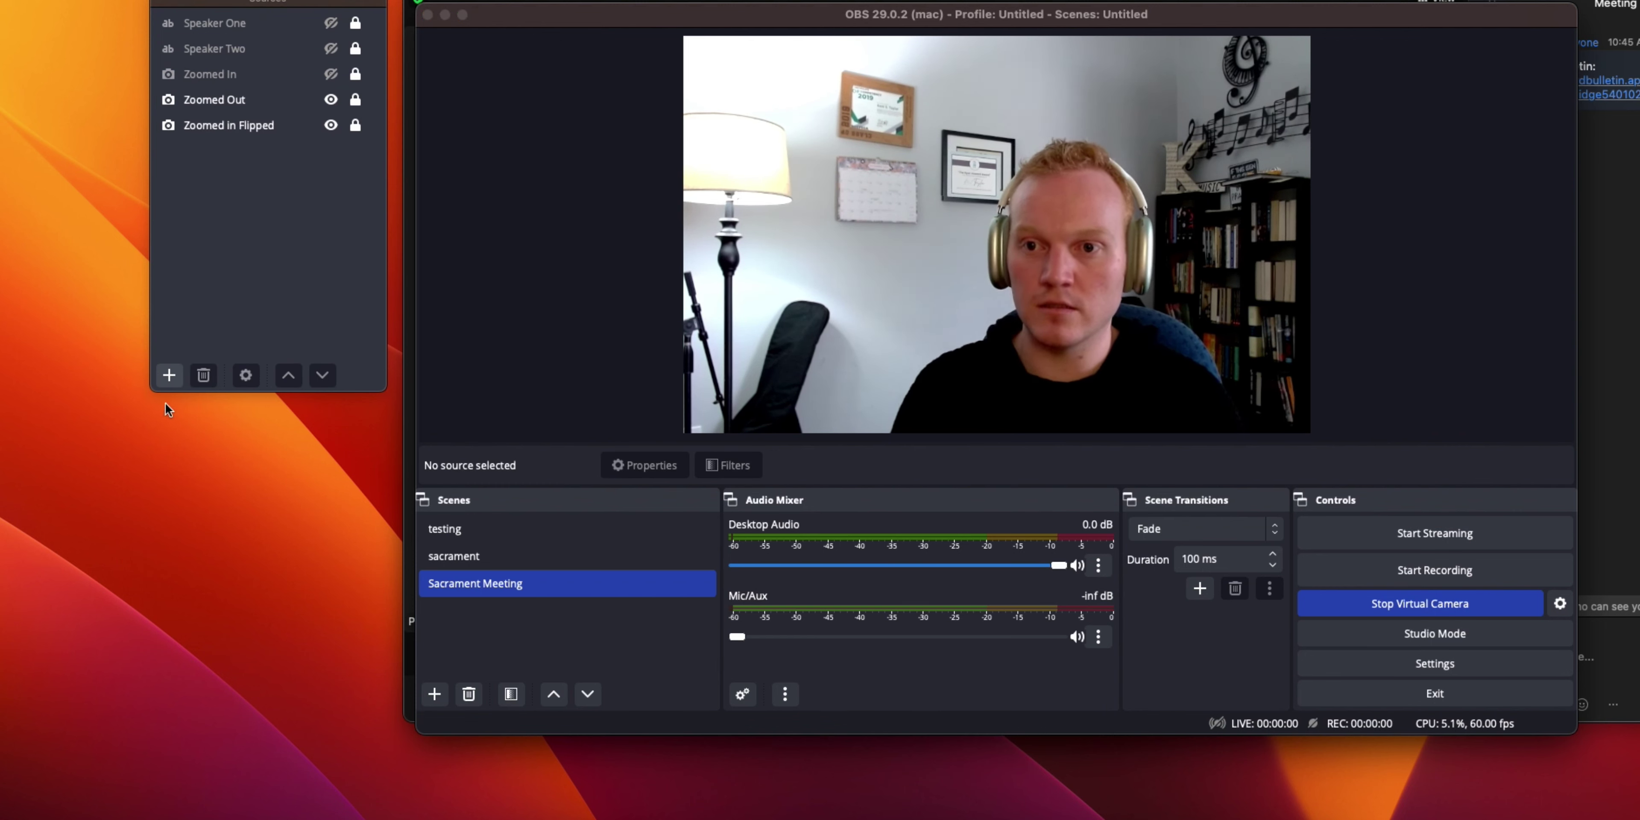
left_click(168, 376)
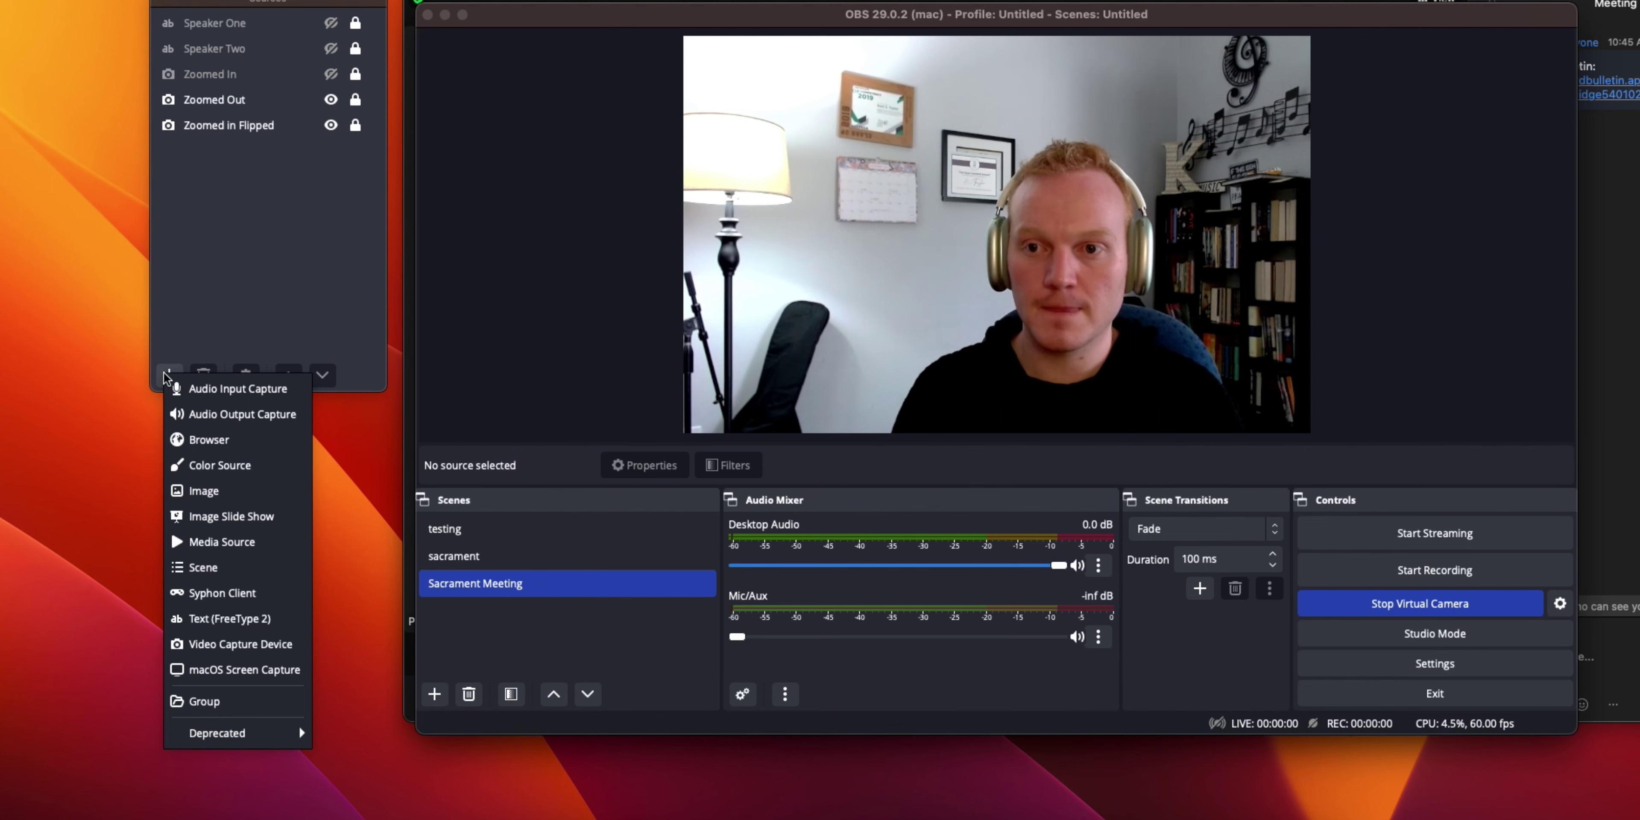
left_click(211, 491)
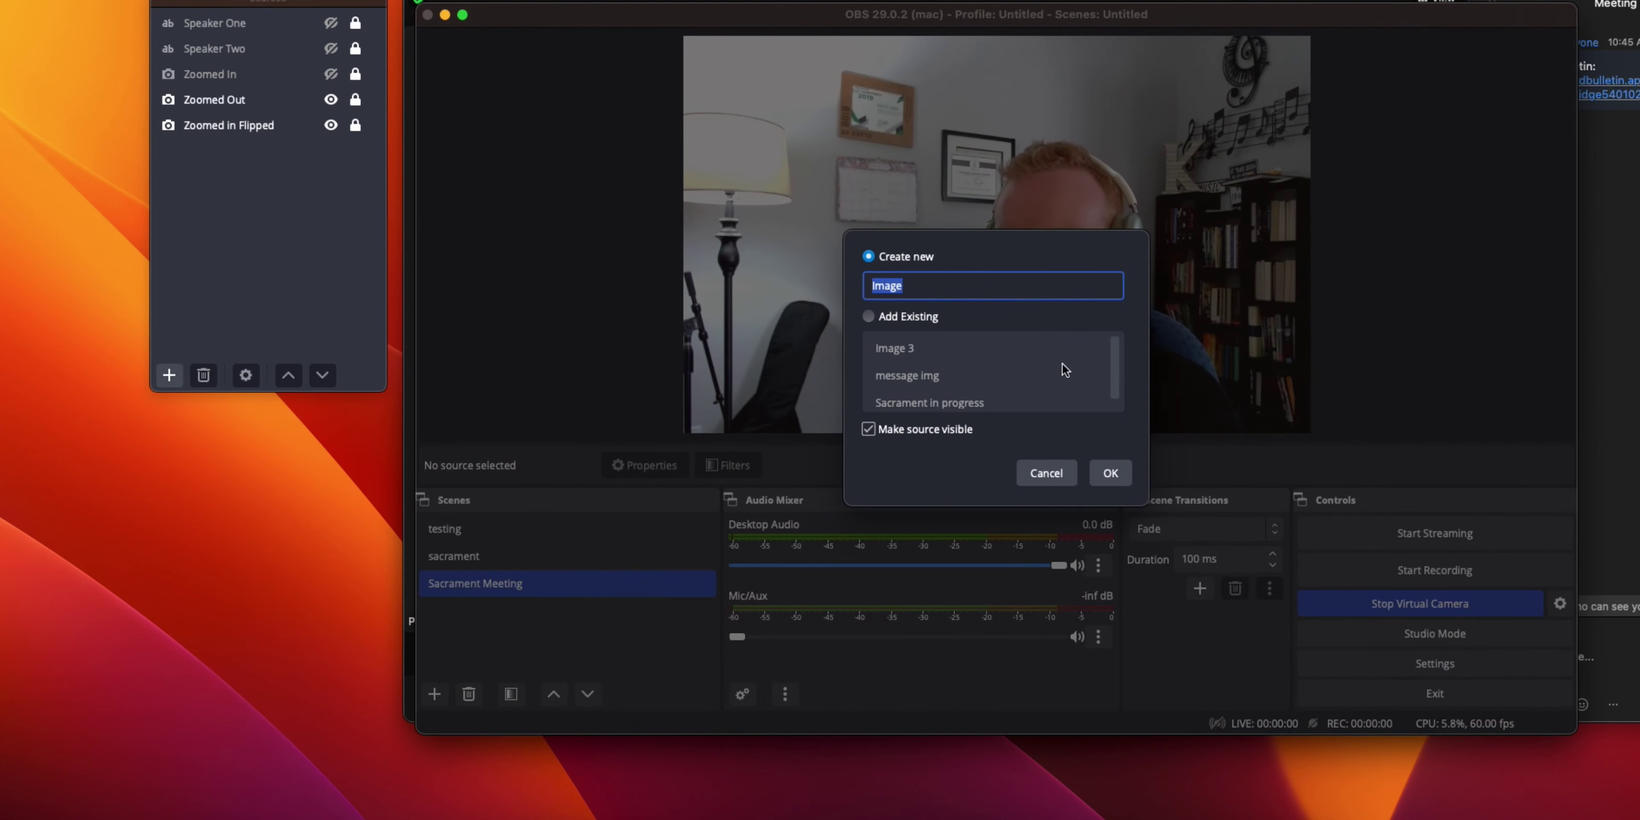
left_click(1097, 482)
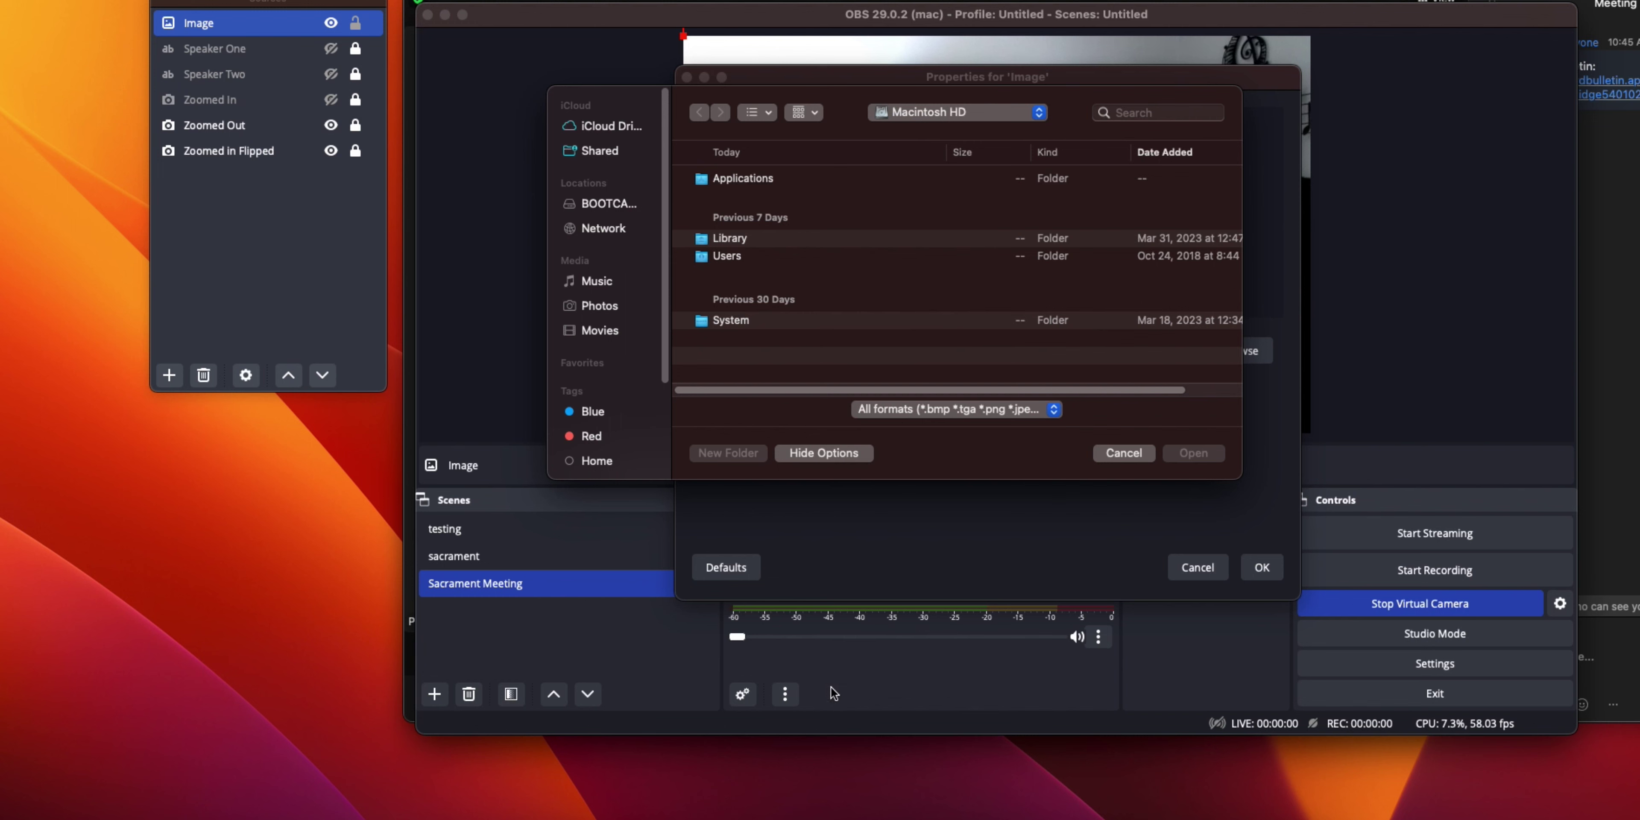
Search the Mac for "sacrament" and load SacramentInProgress.jpg as the new source's image file
left_click(1166, 111)
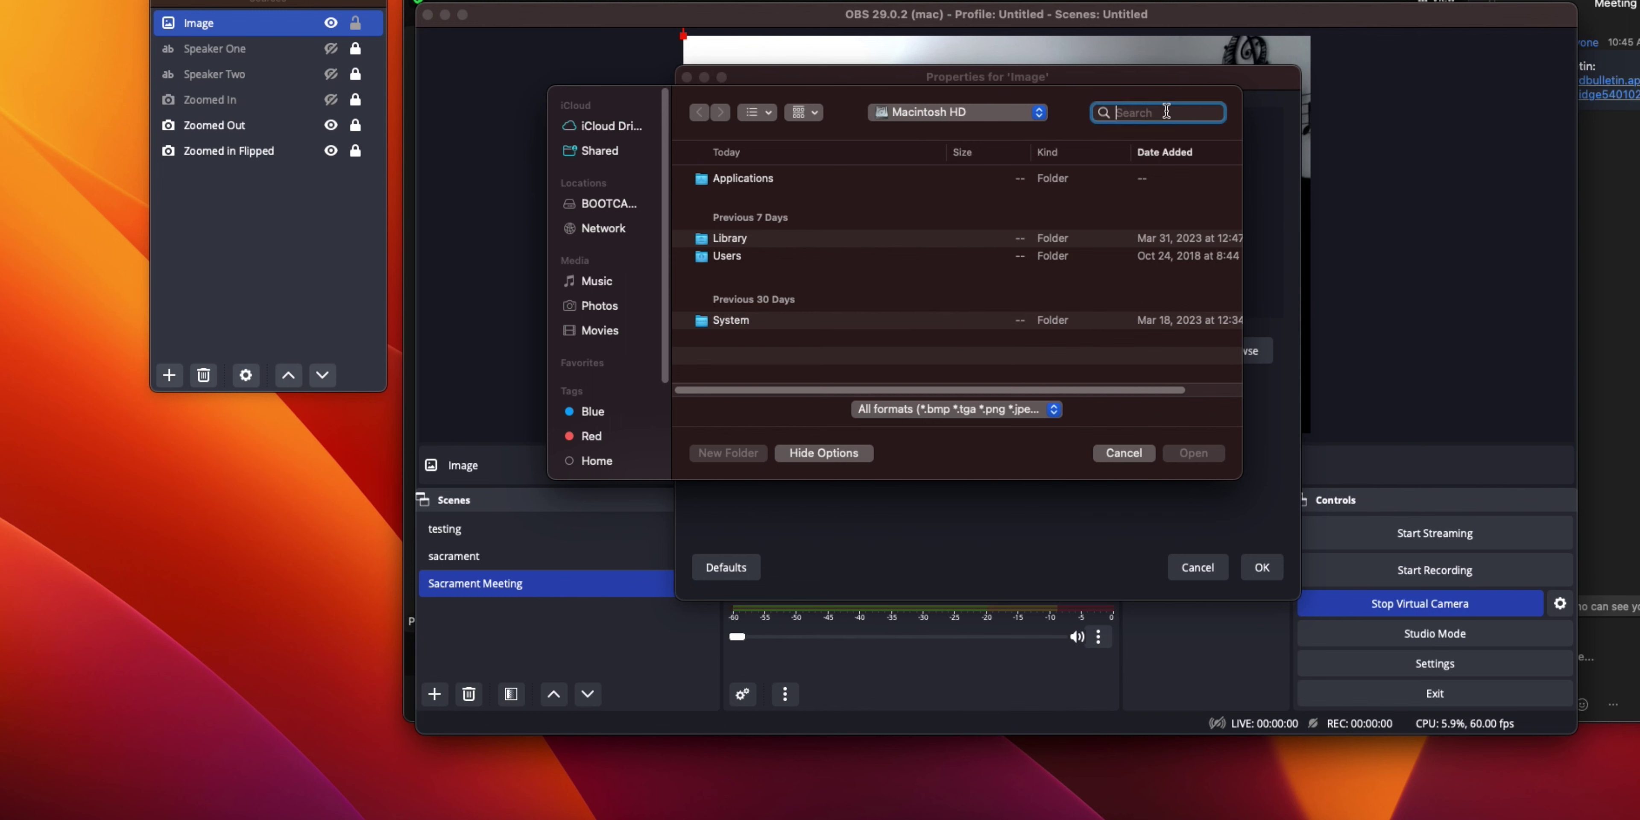
type("sacrament")
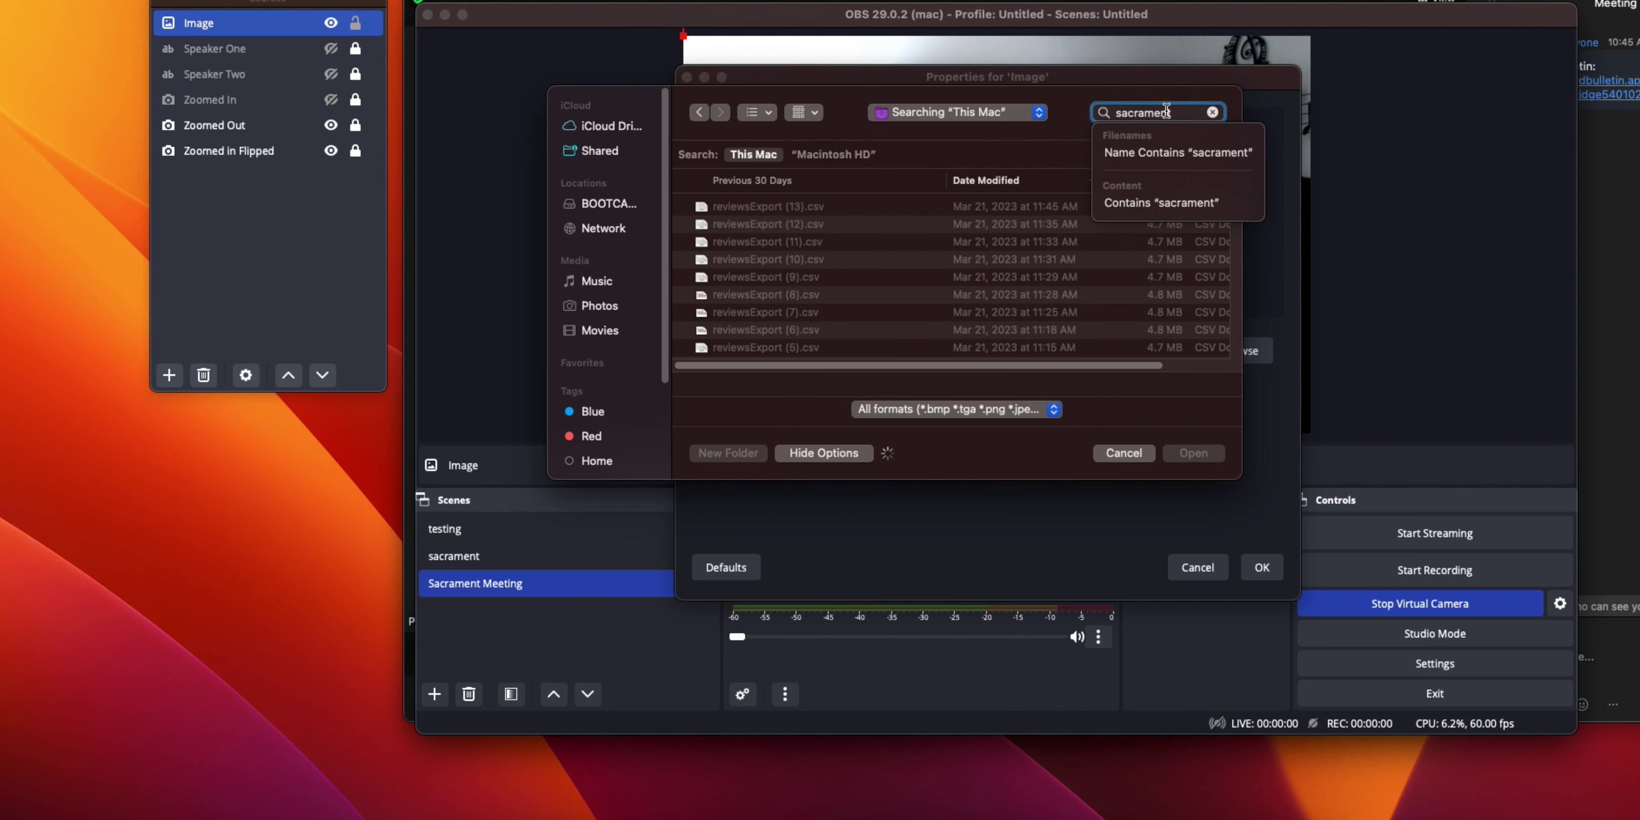
key("Down")
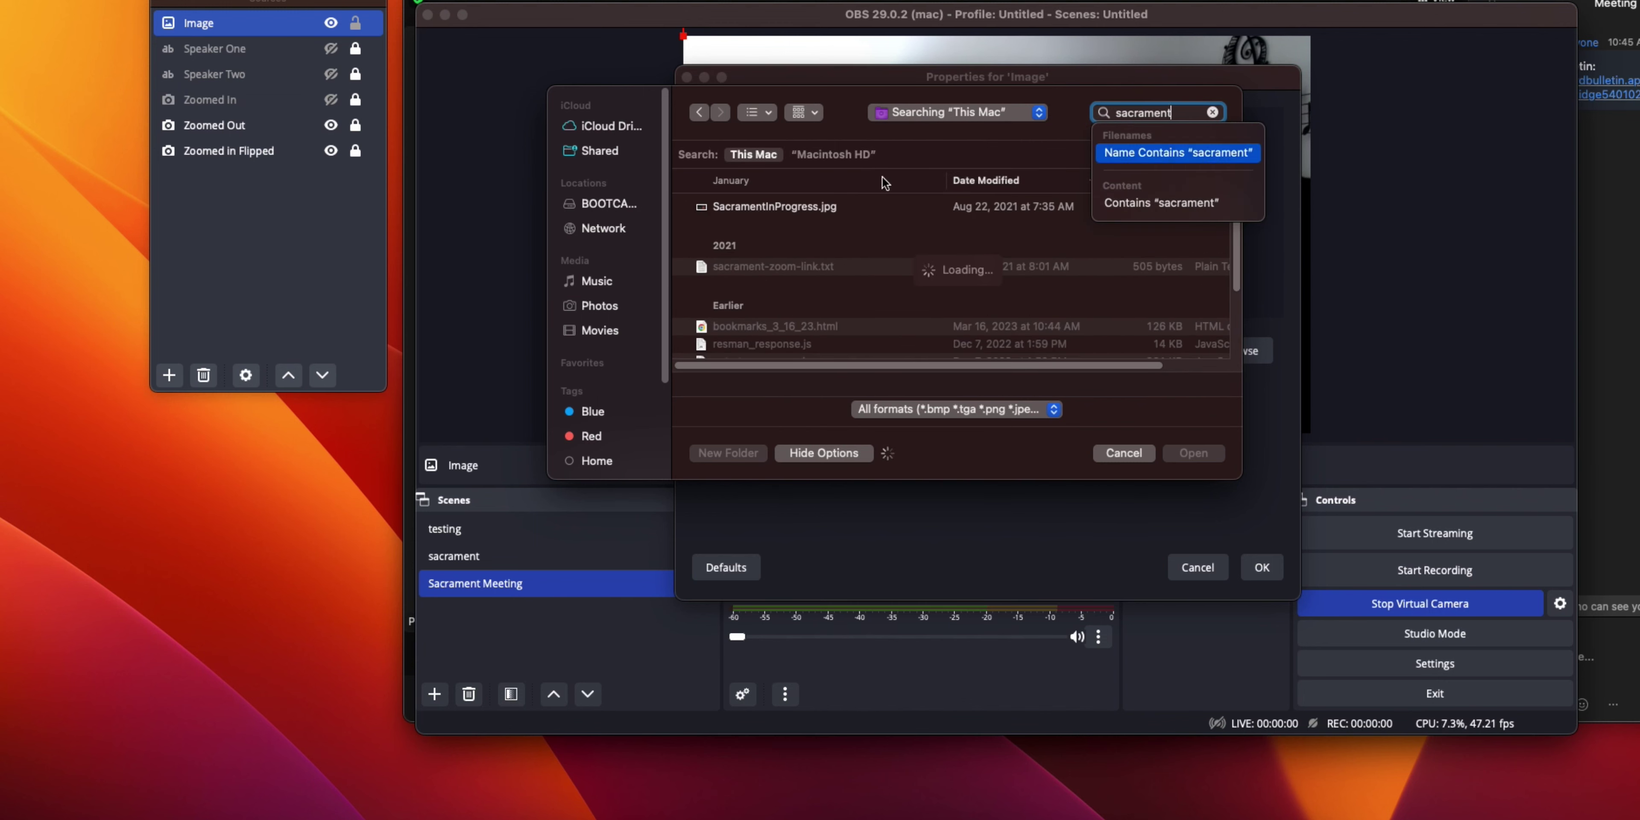
left_click(839, 209)
double_click(838, 209)
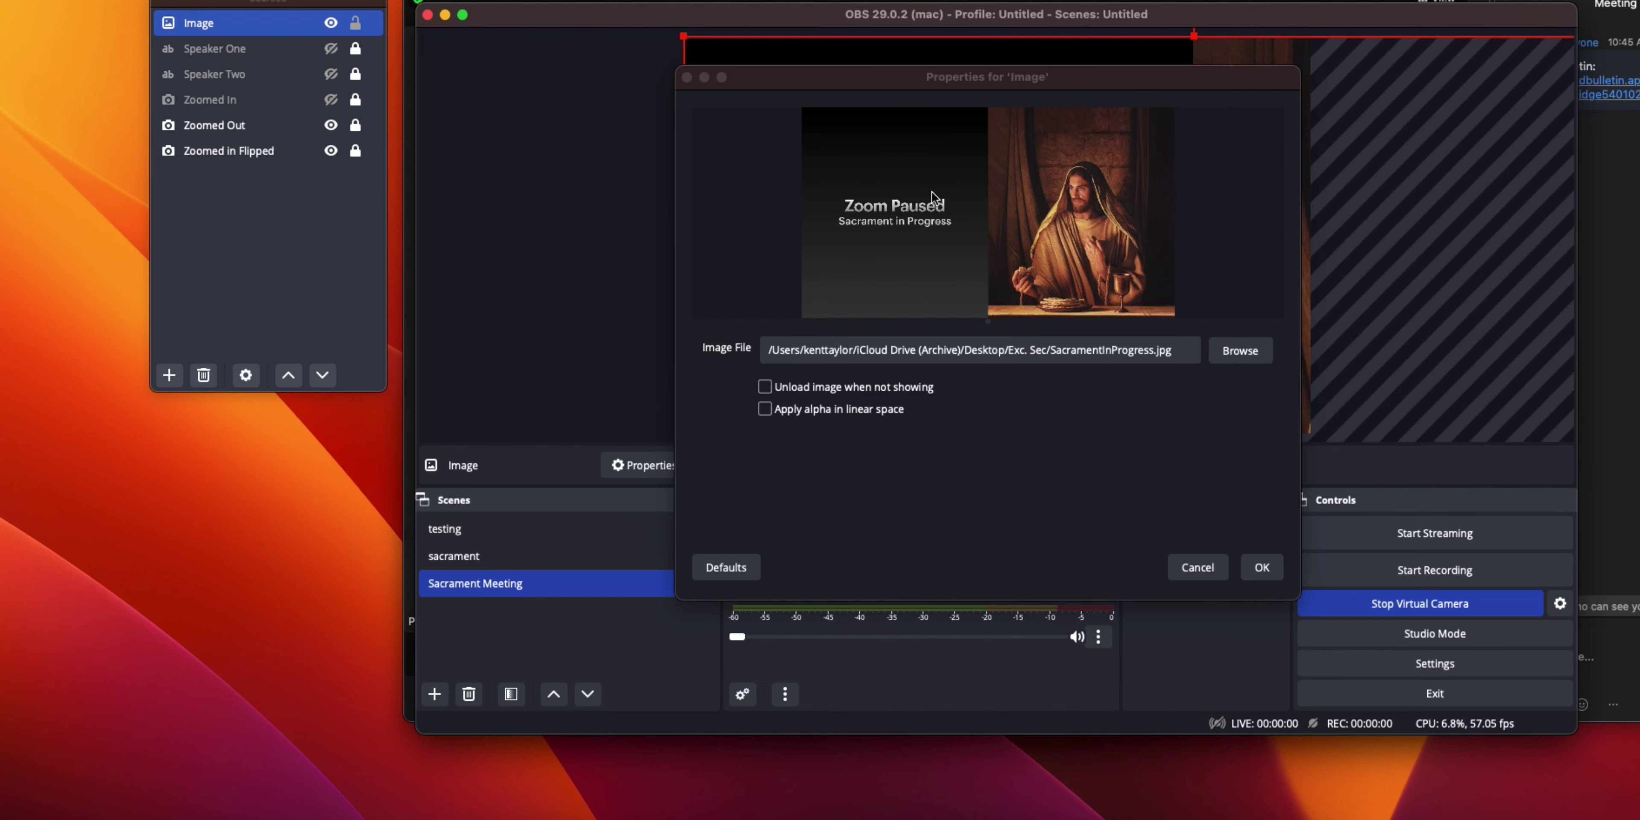
left_click(1262, 567)
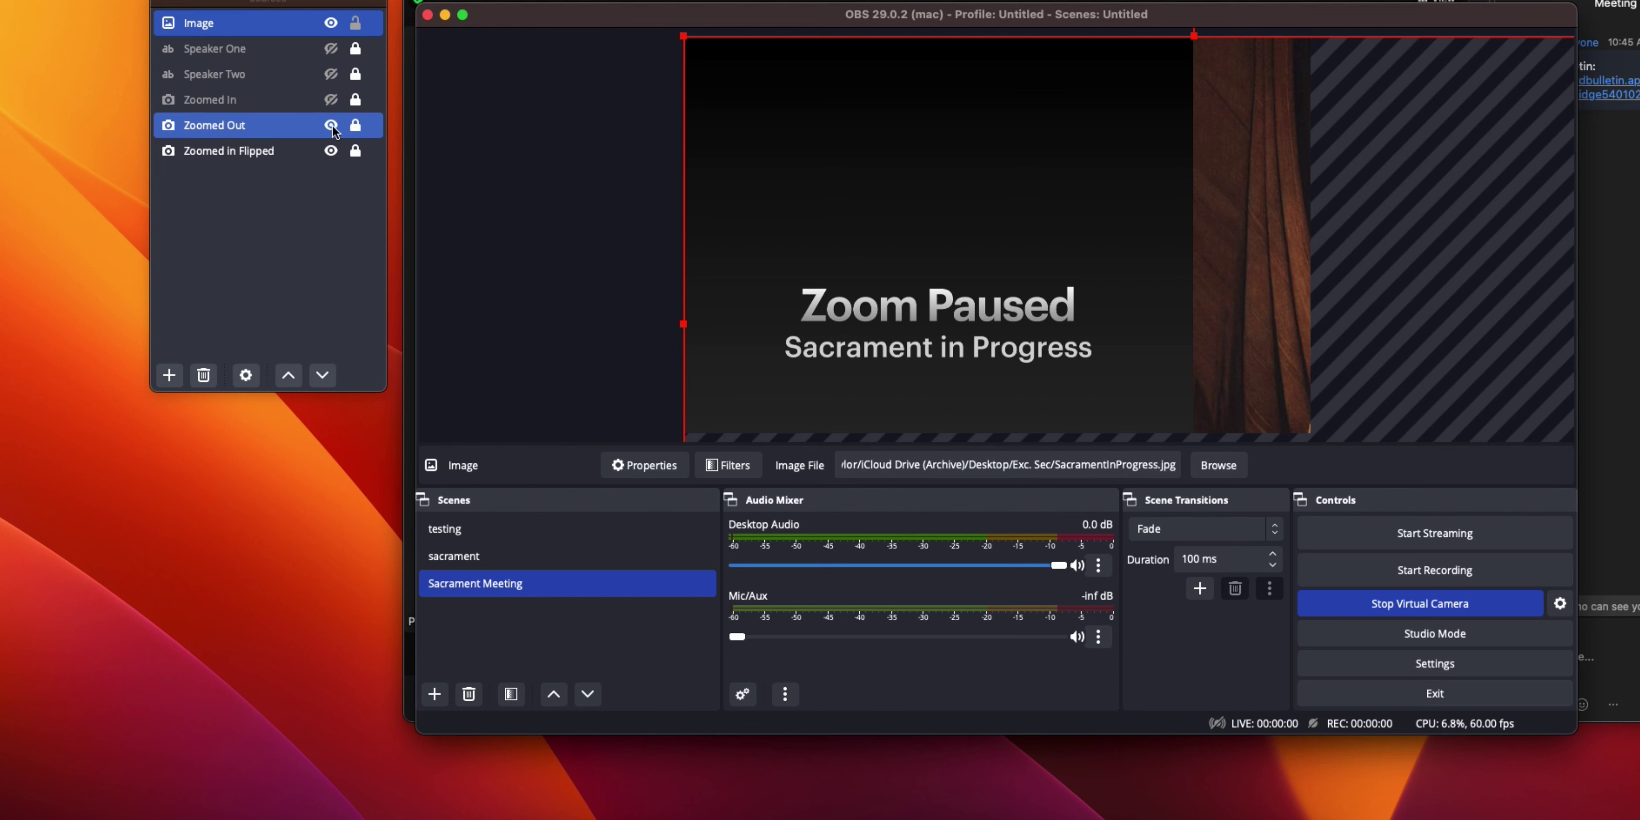
Show the Zoomed In camera, and scale and position the Zoom Paused image so it covers the whole canvas
left_click(331, 100)
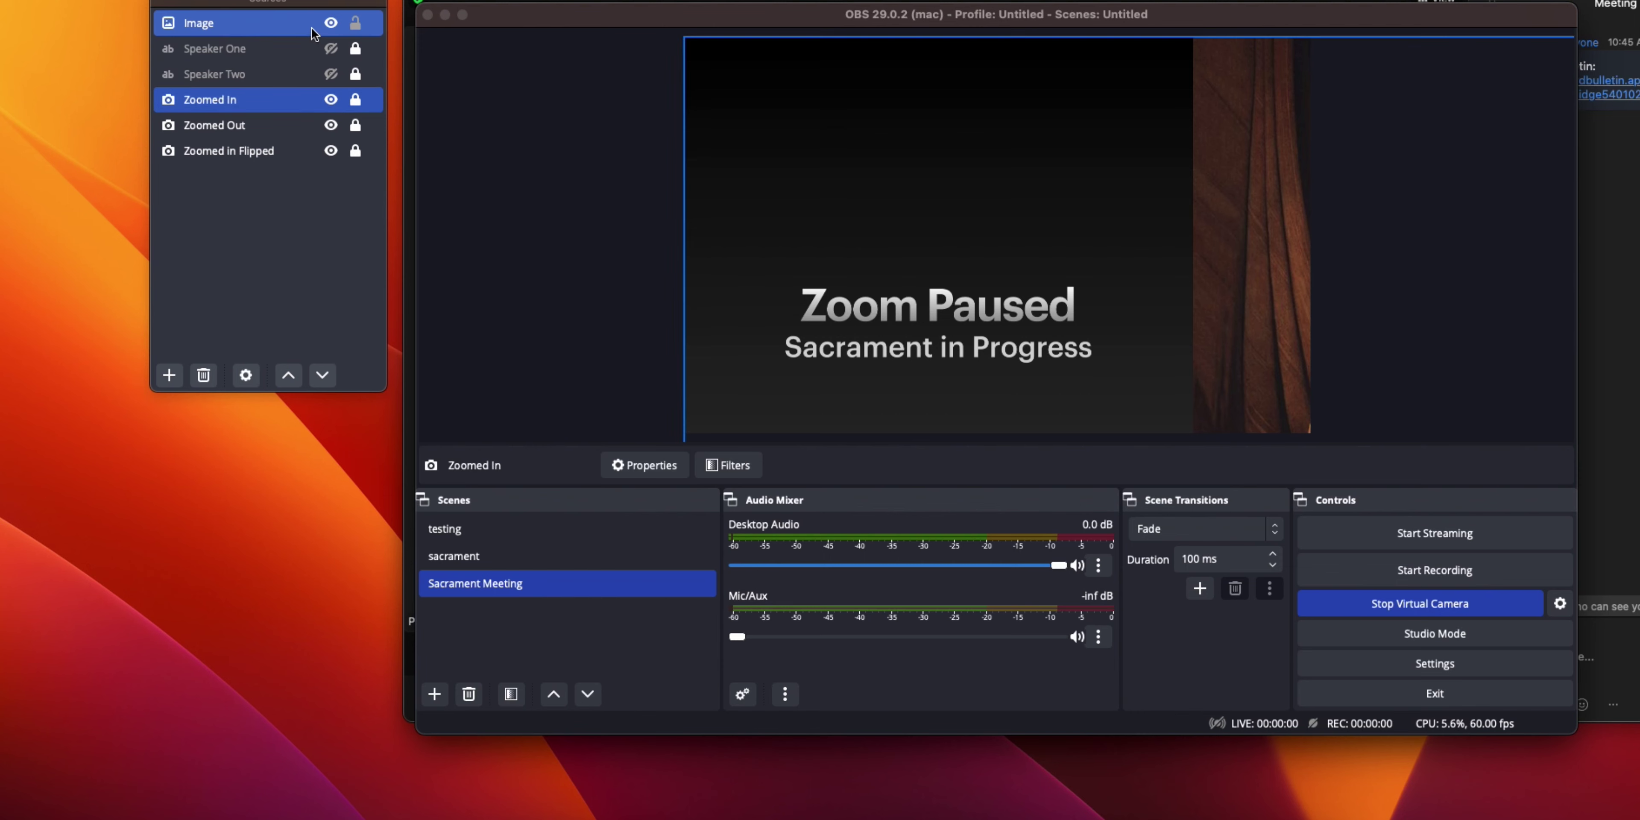
left_click(297, 24)
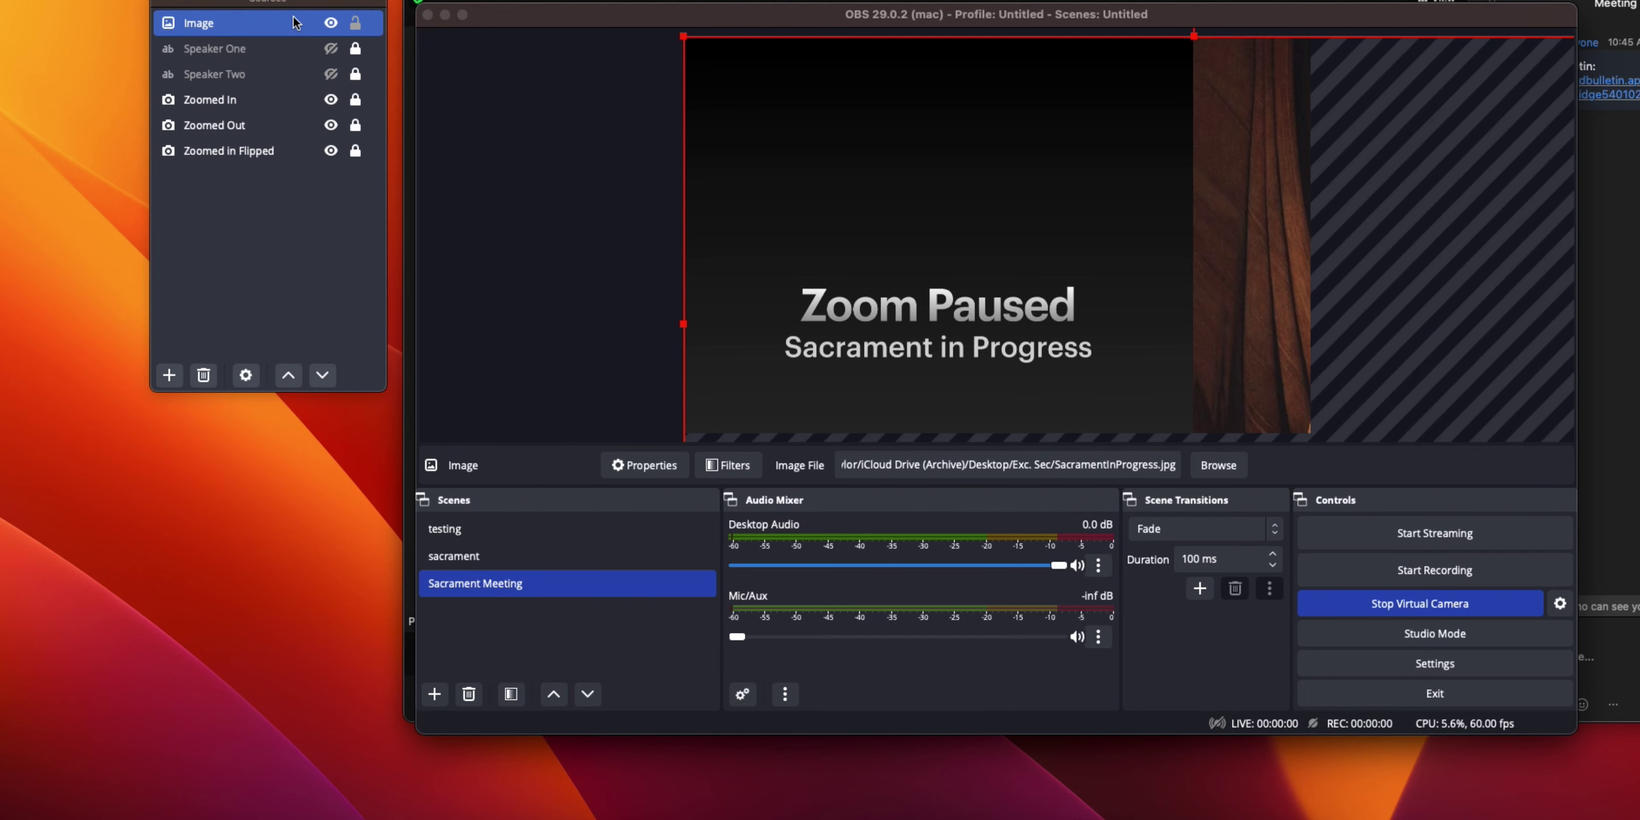
left_click_drag(670, 32, 561, 29)
left_click_drag(885, 171, 943, 171)
left_click_drag(1419, 250, 1334, 255)
left_click_drag(1186, 275, 1202, 288)
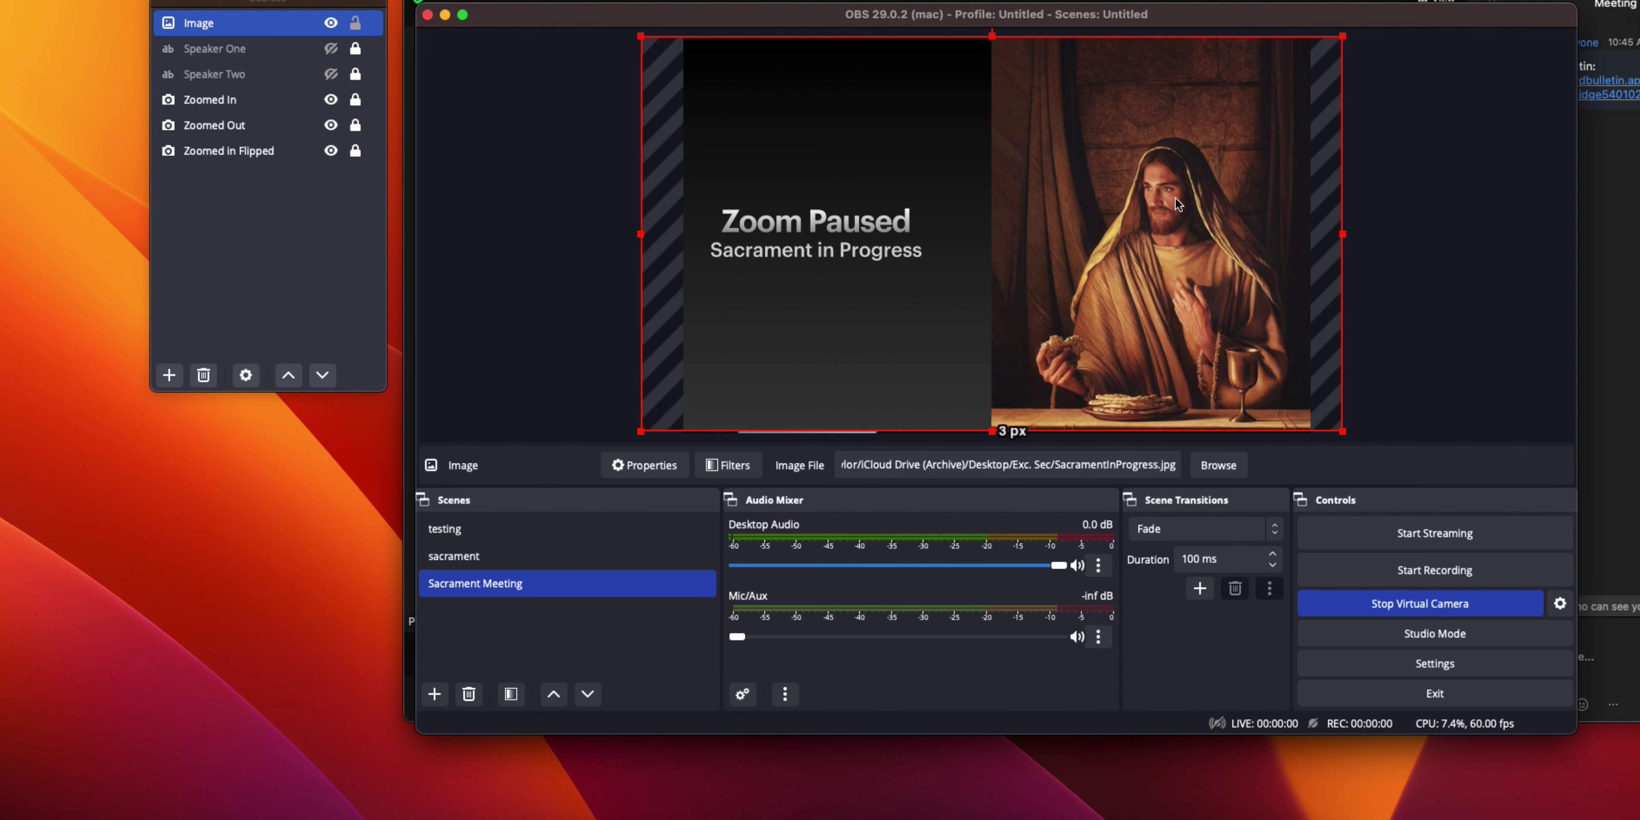
left_click(1538, 232)
left_click_drag(992, 91, 992, 105)
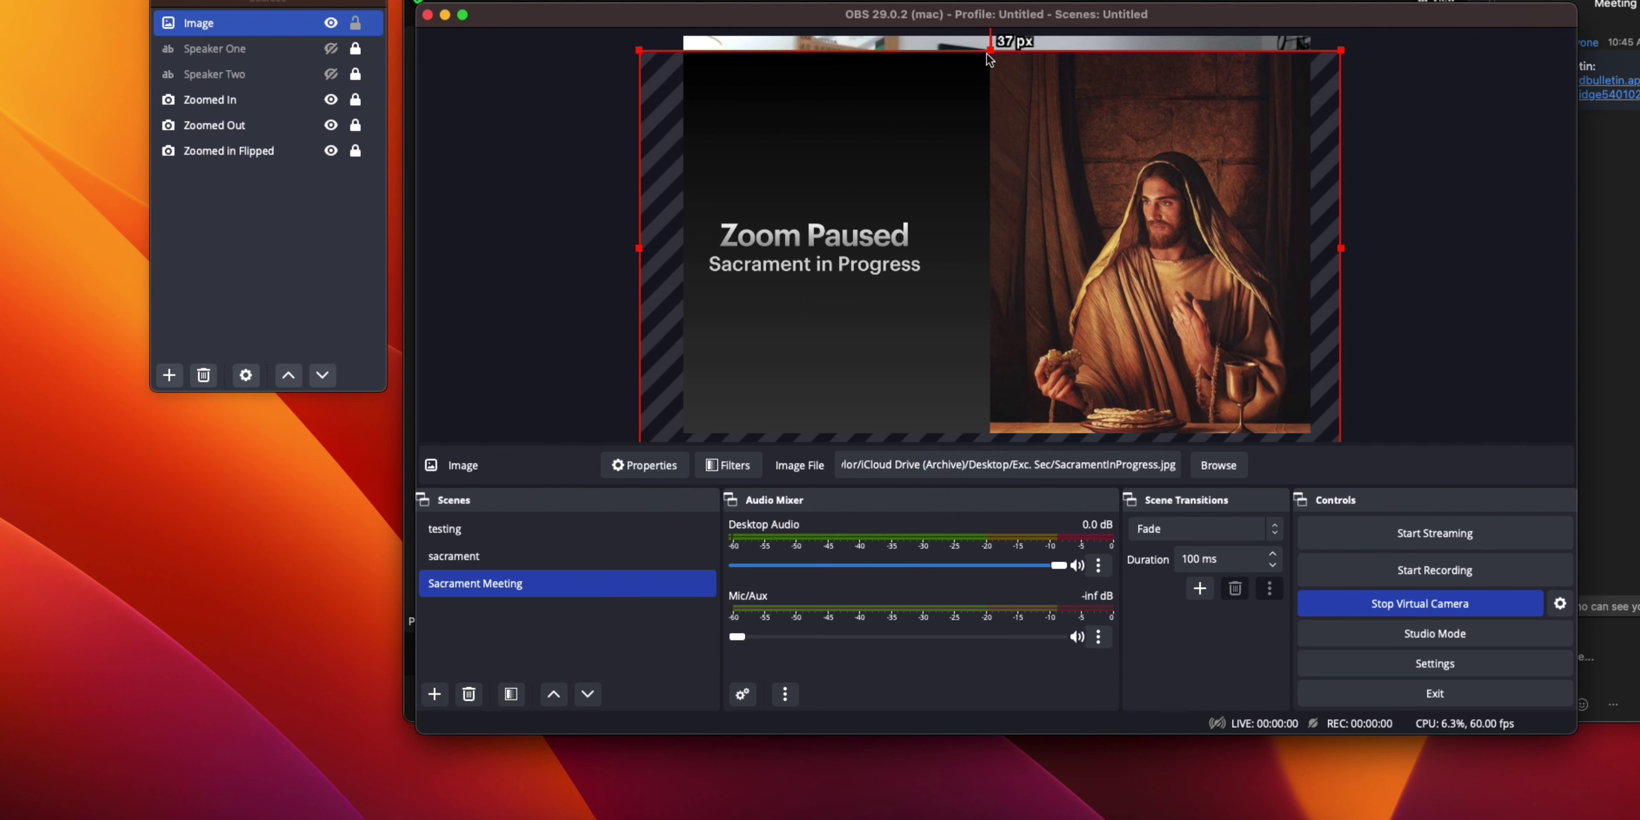
left_click_drag(987, 54, 987, 36)
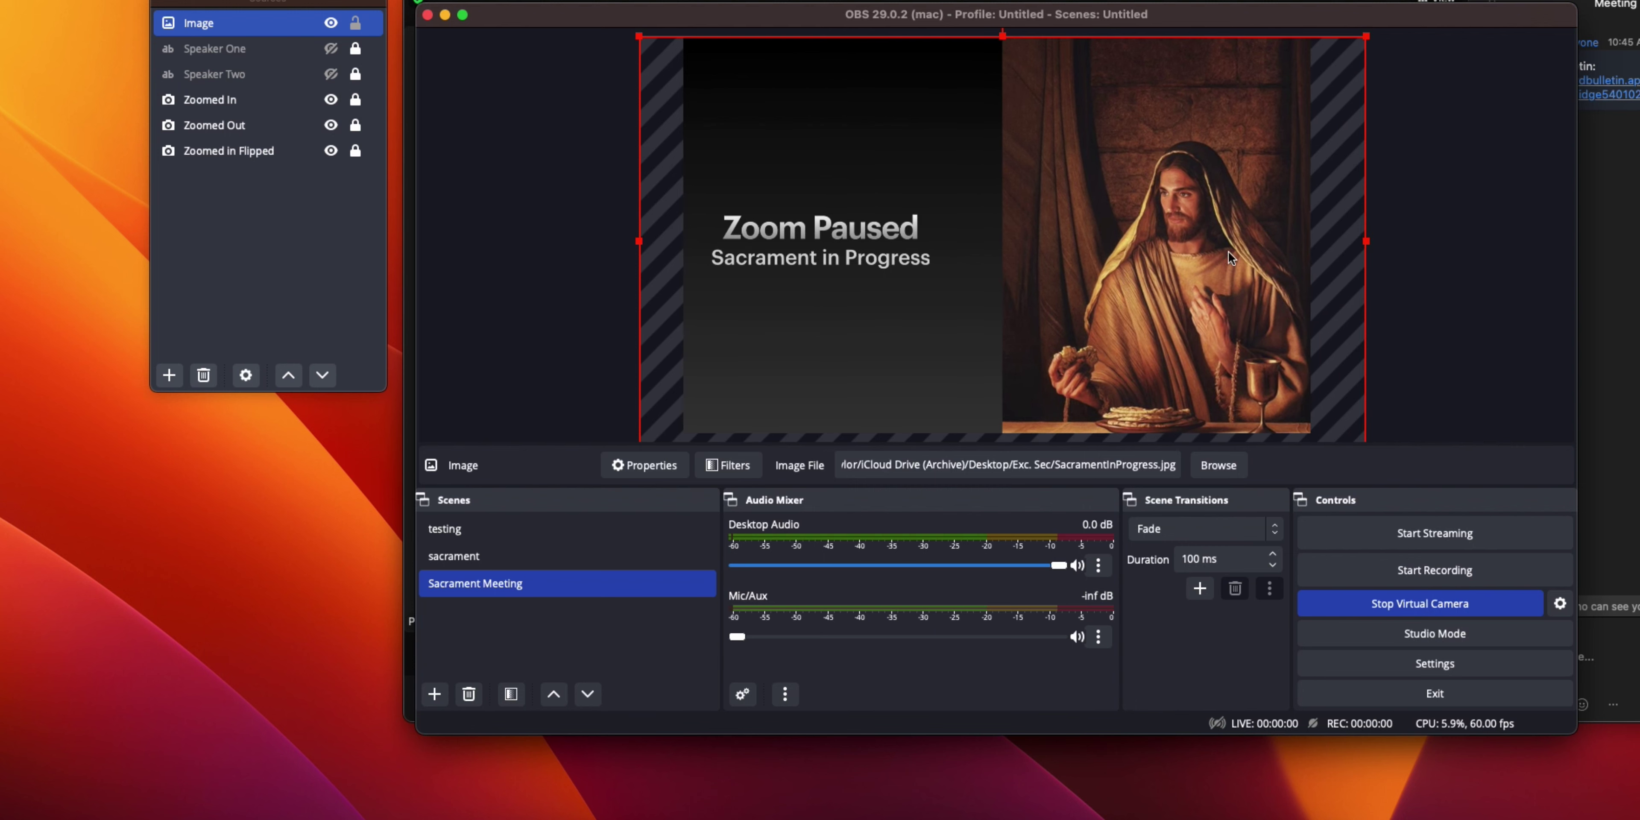
left_click(1517, 271)
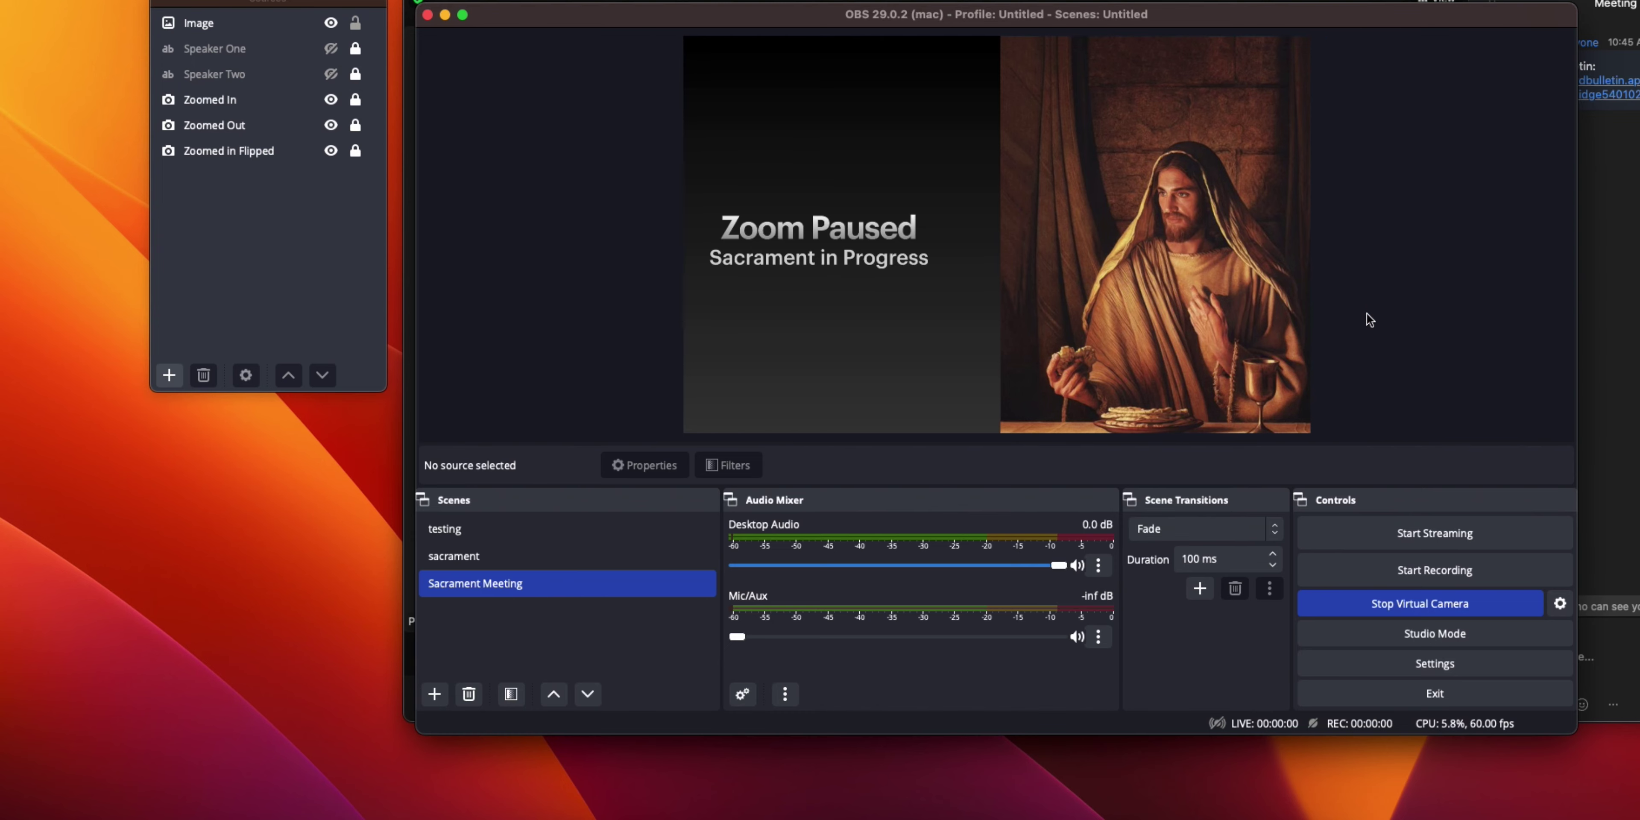
Move the OBS window down to reveal the Zoom feed, and stop and restart the Zoom video
left_click_drag(1312, 14, 1322, 777)
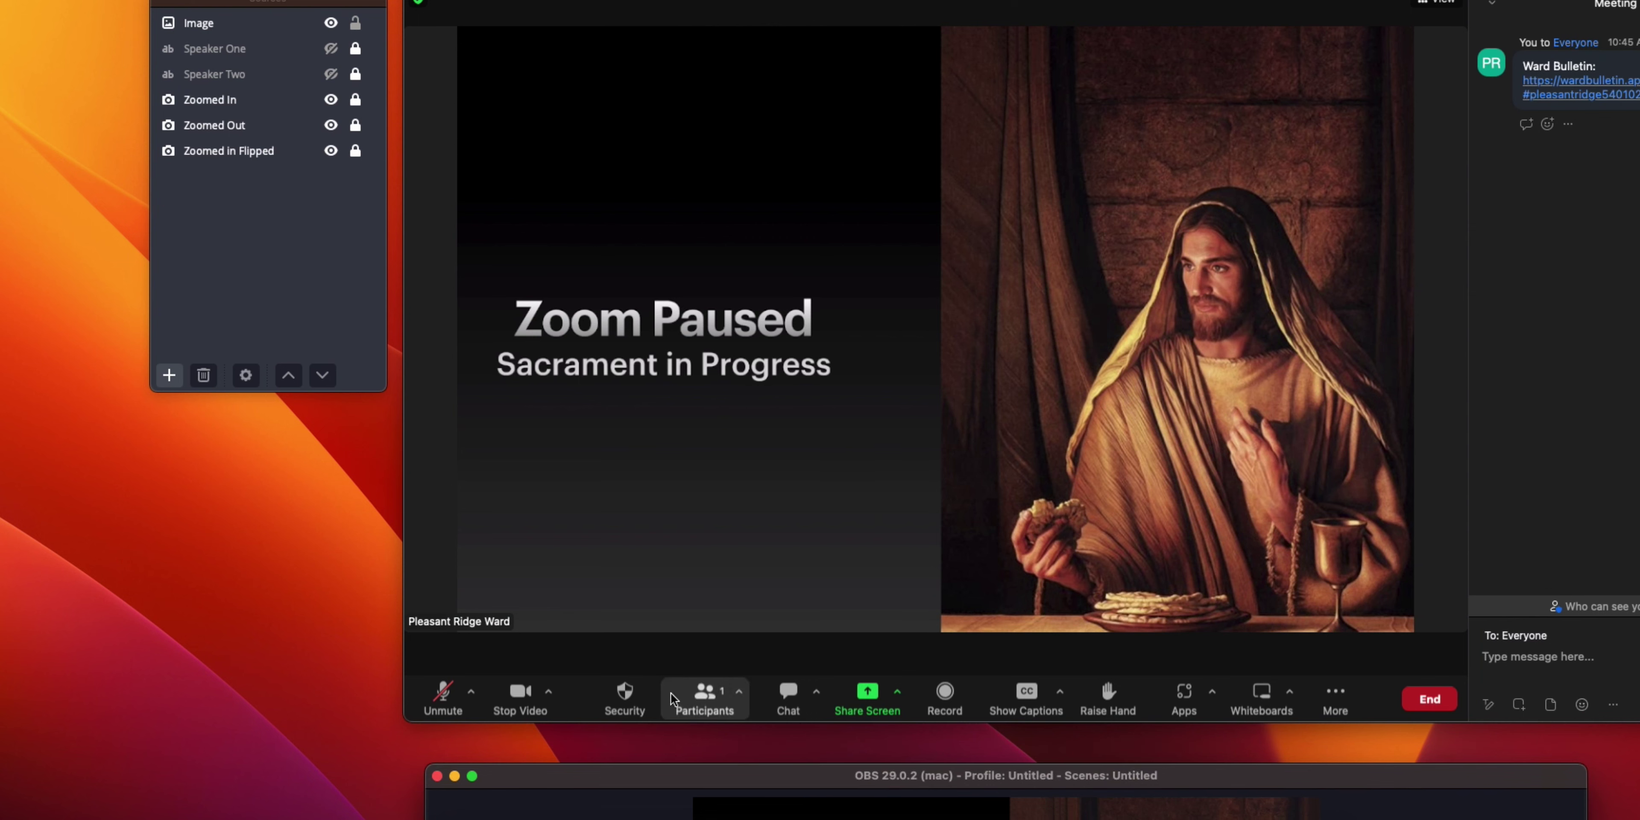
left_click(521, 698)
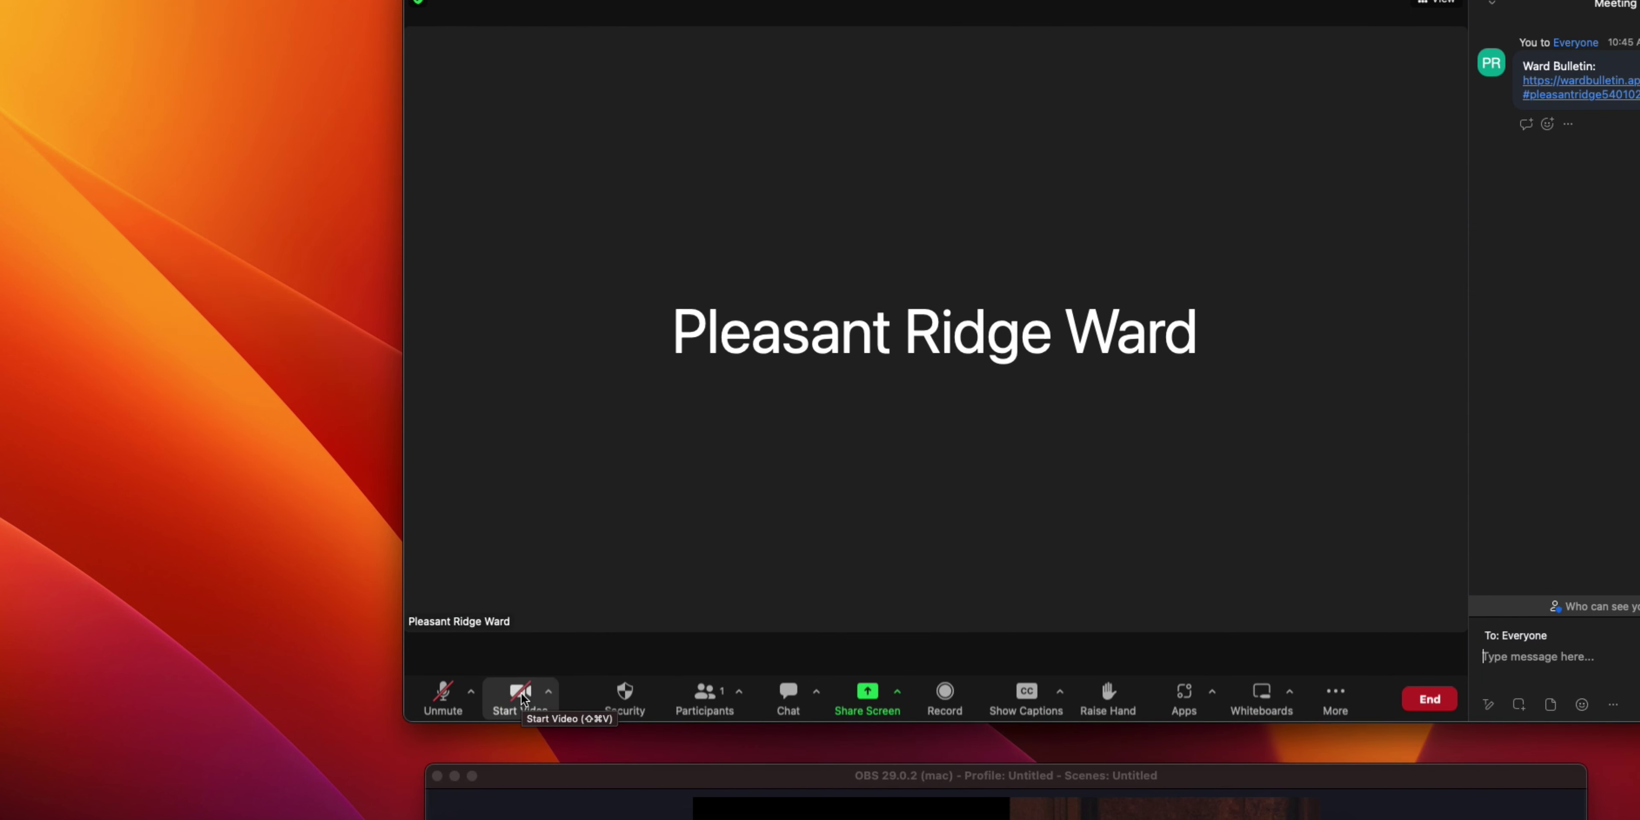
left_click(520, 698)
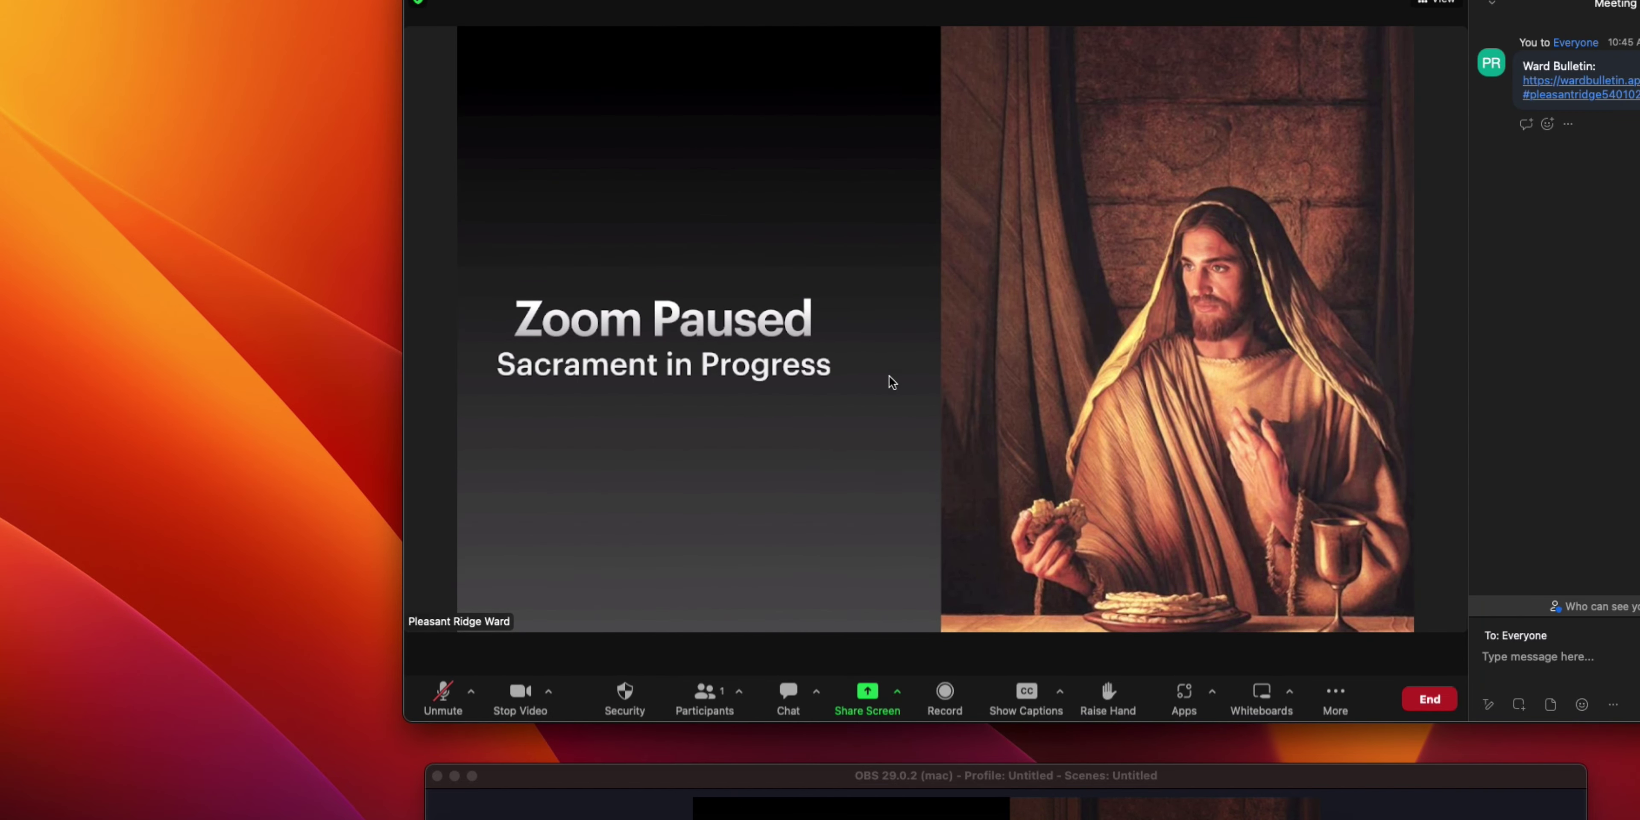
Bring OBS forward and hide the Zoomed In camera and the Image source so the Zoomed Out camera feeds Zoom
left_click(628, 783)
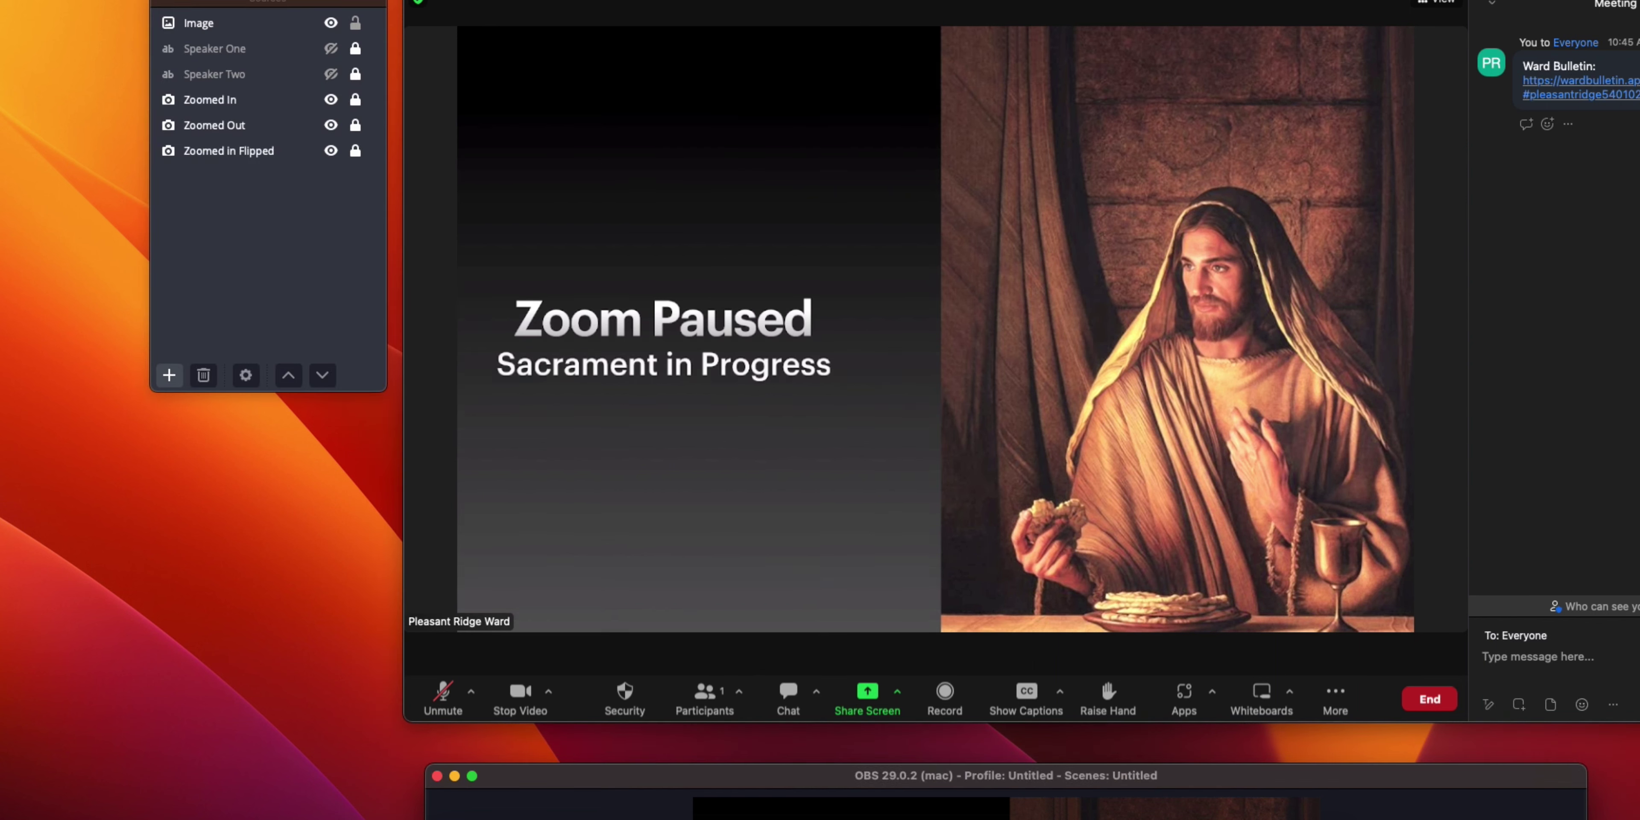
left_click(319, 74)
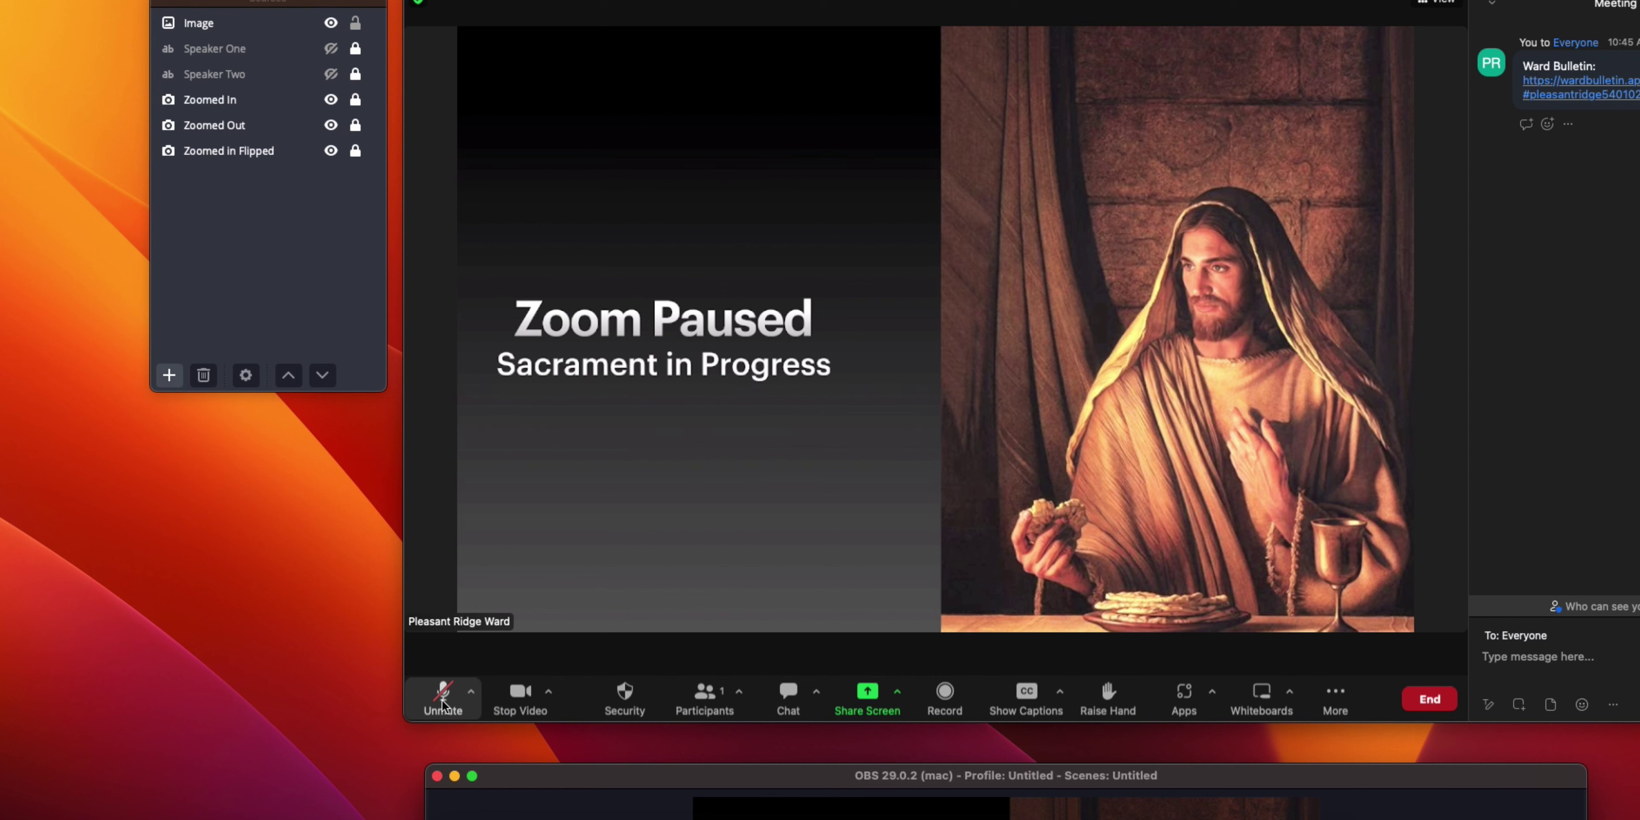
left_click(343, 84)
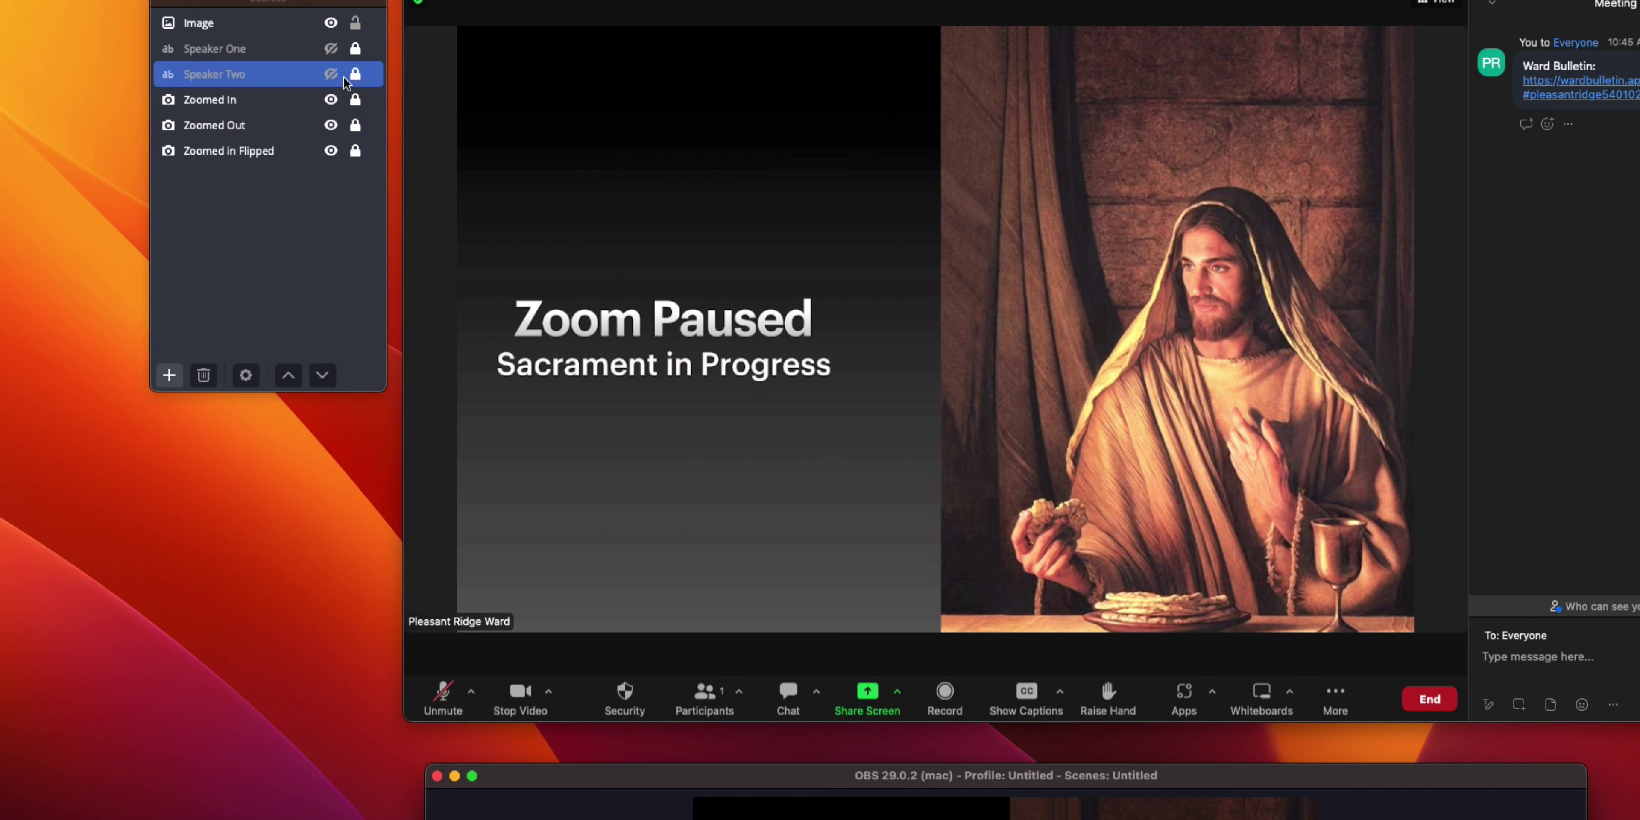
left_click(332, 29)
left_click(331, 100)
left_click(289, 127)
left_click(318, 100)
left_click(332, 24)
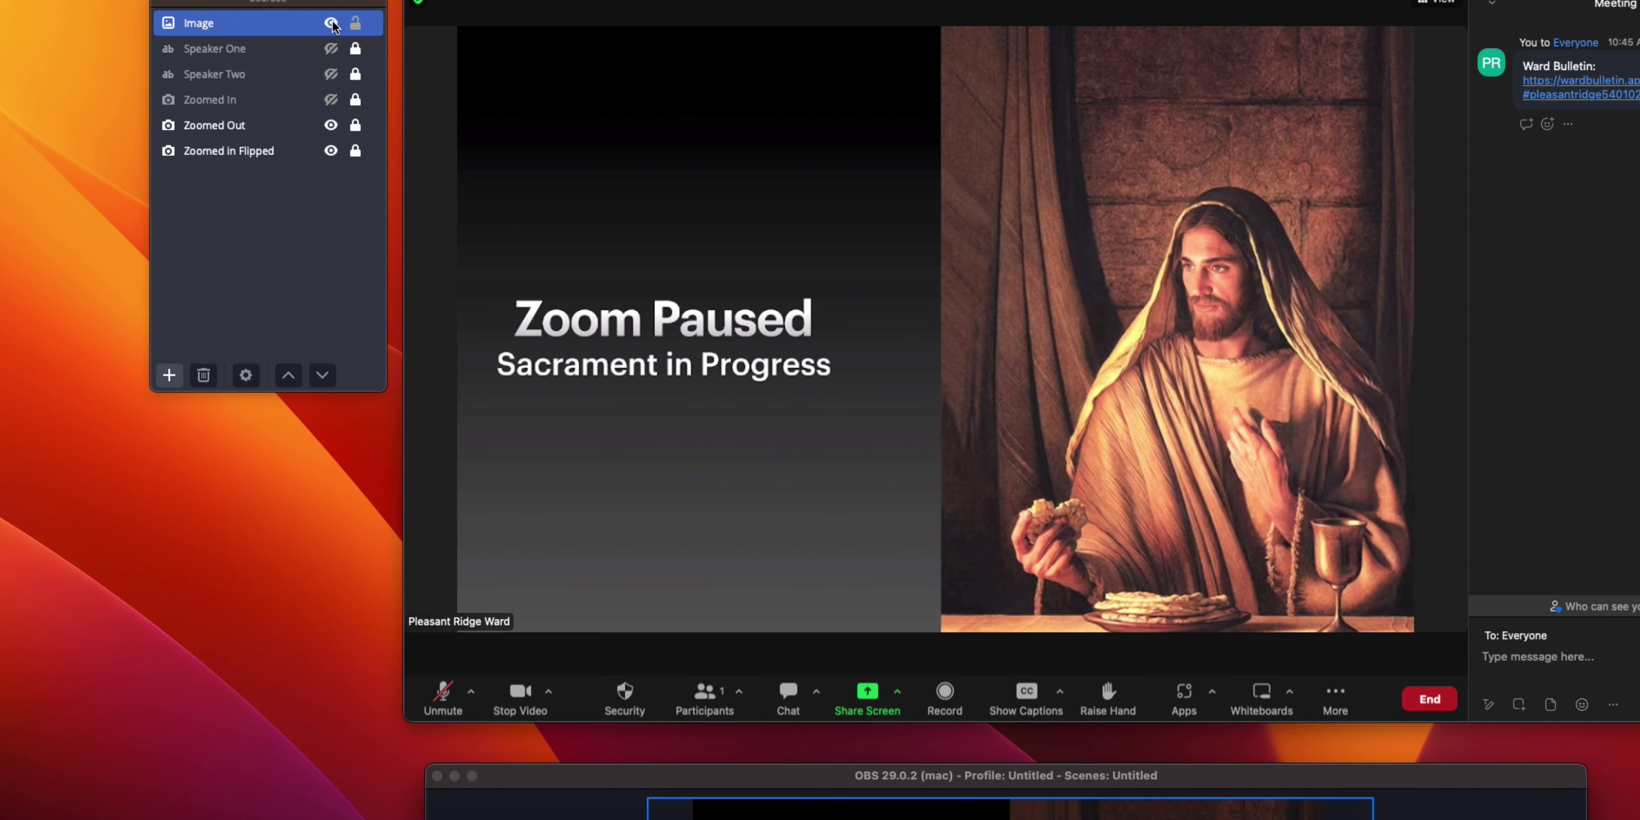
left_click(332, 24)
left_click(330, 73)
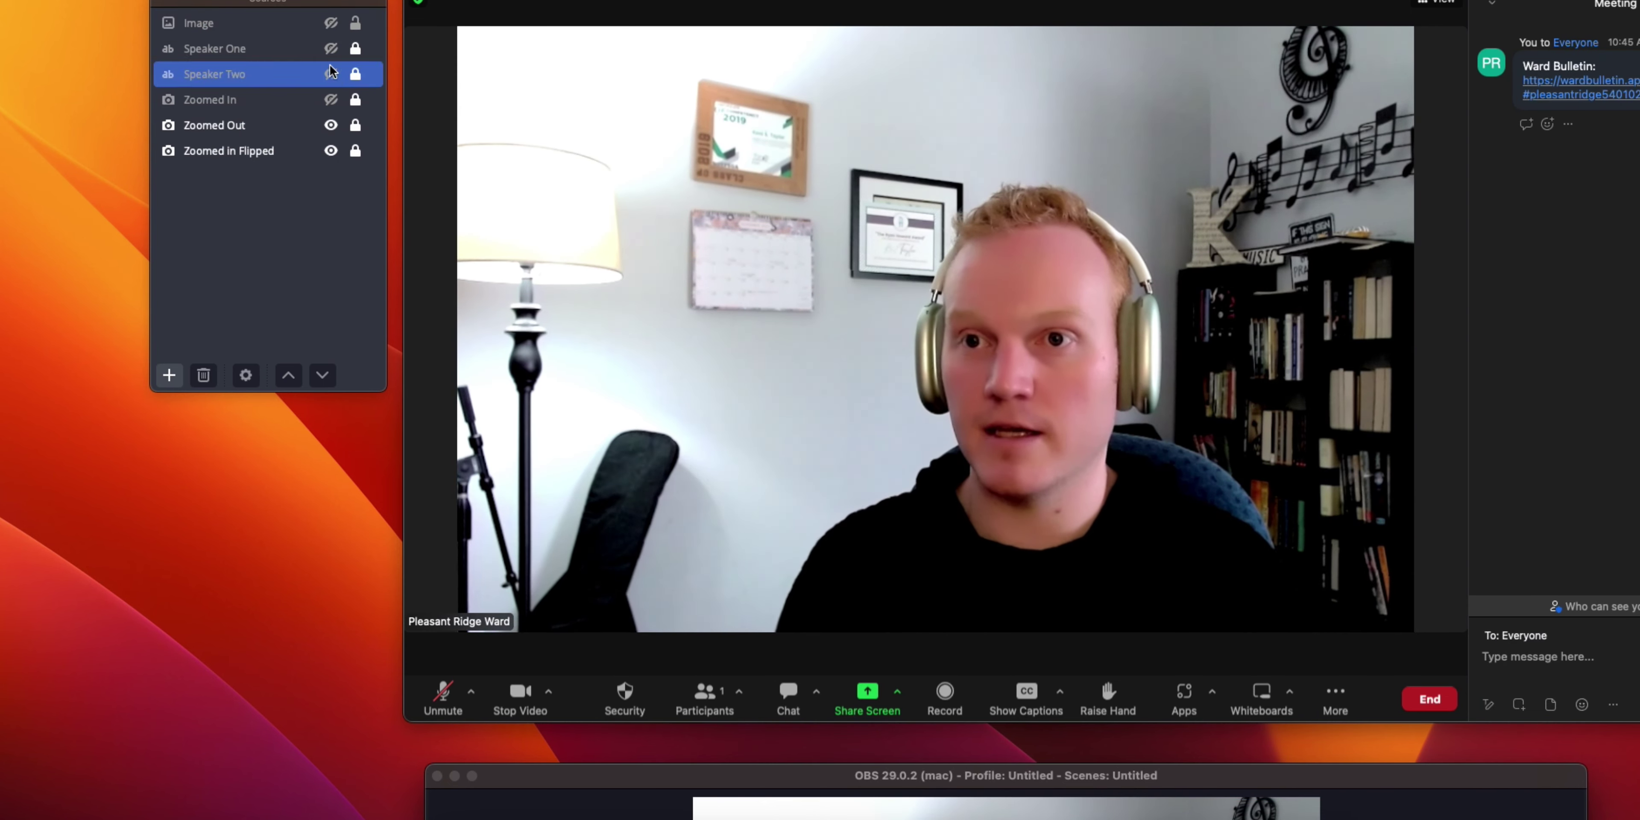
Show the Image source and set its show transition to Fade
left_click(331, 23)
right_click(291, 26)
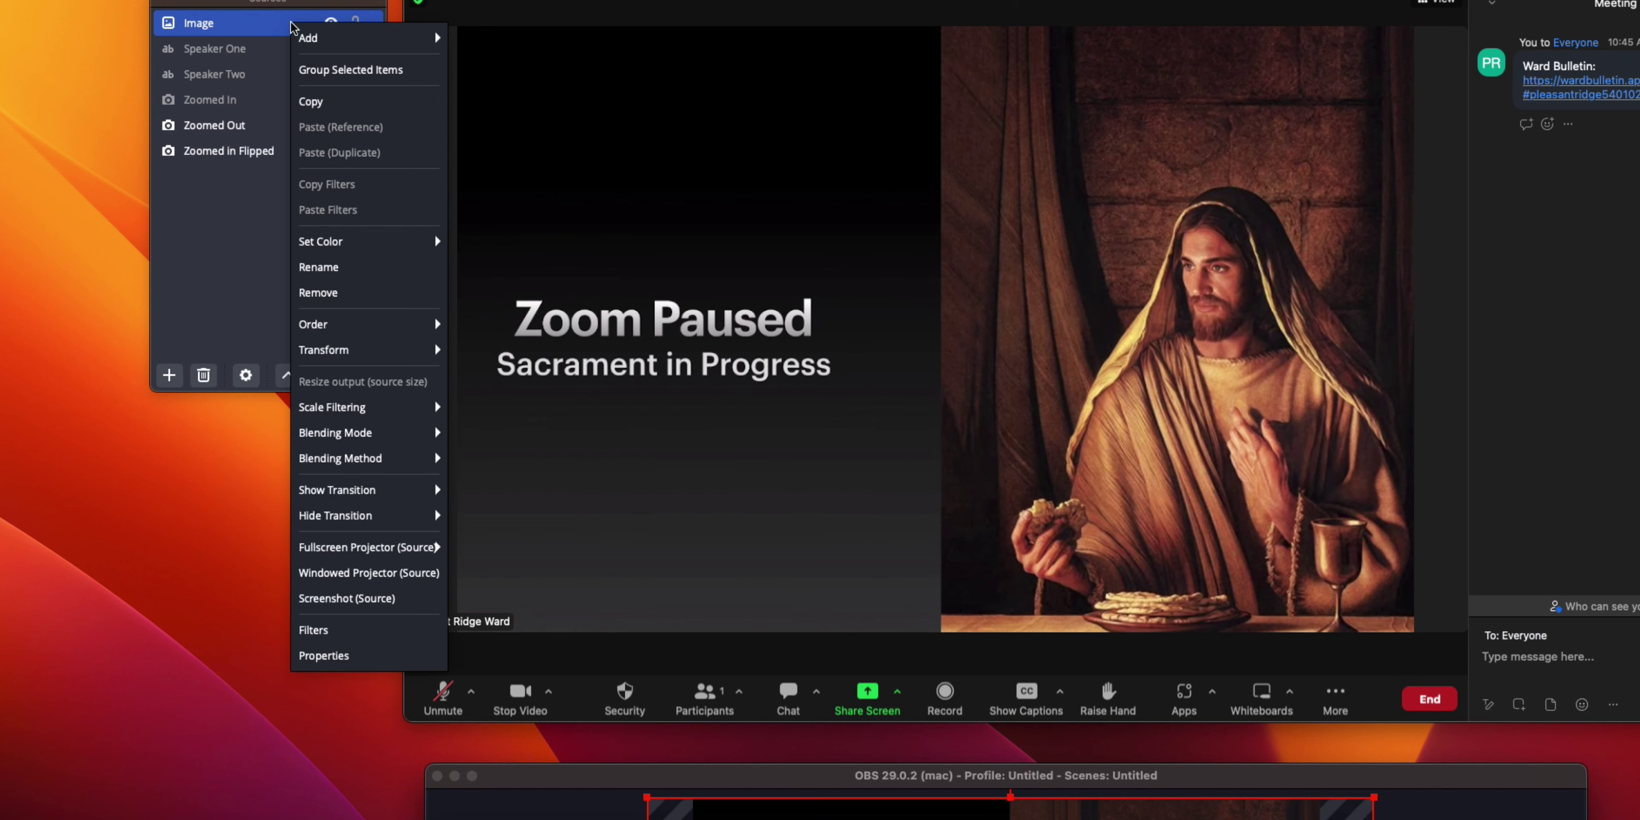
mouse_move(369, 438)
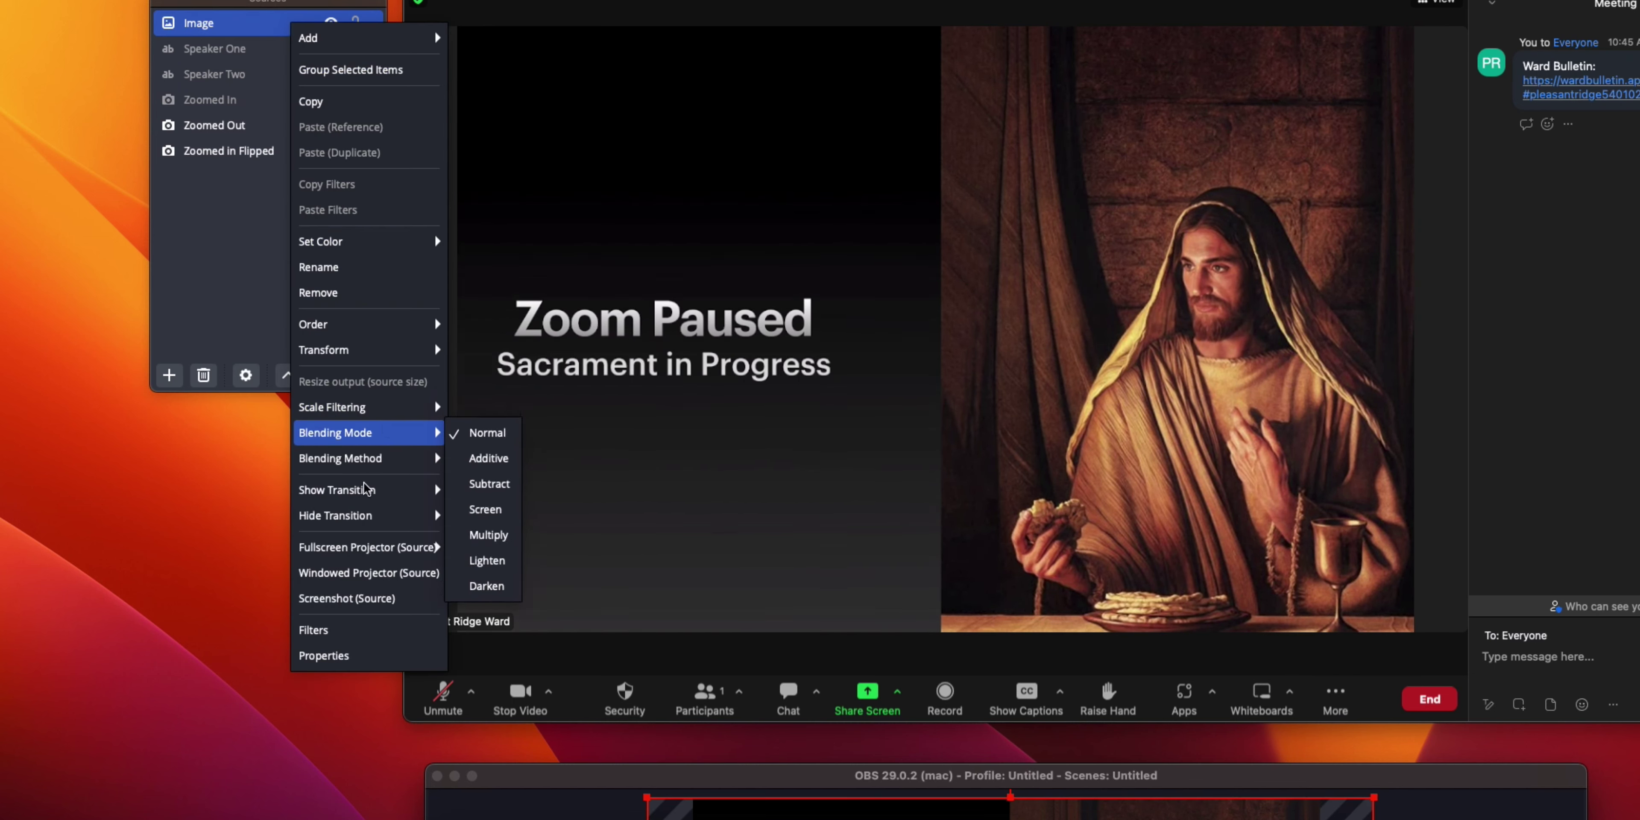
mouse_move(373, 490)
left_click(485, 539)
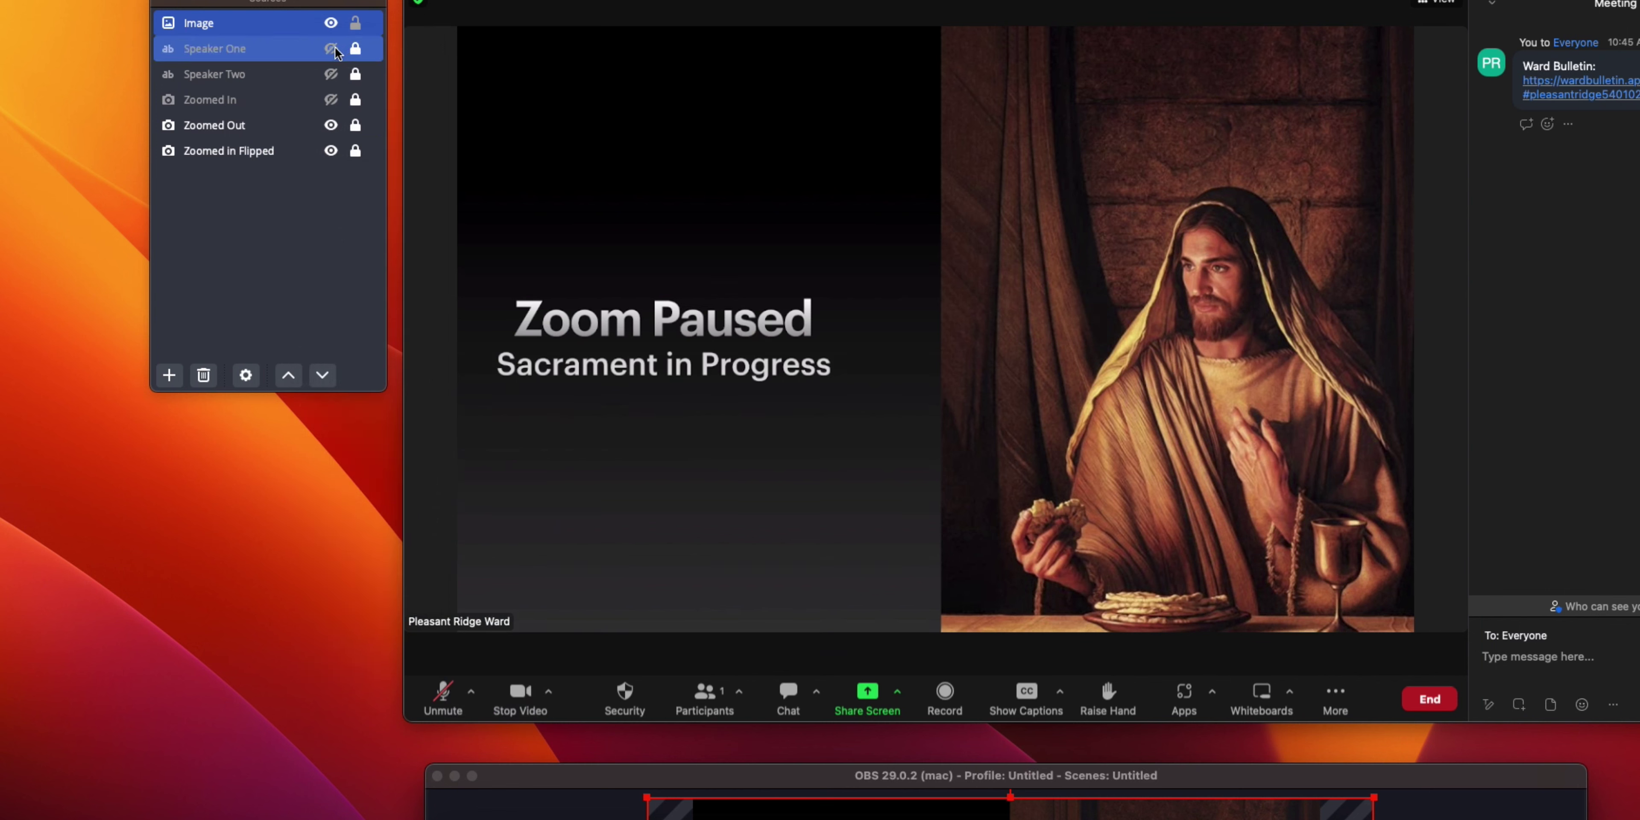
Set the Image source's hide transition to Fade
right_click(307, 28)
mouse_move(370, 440)
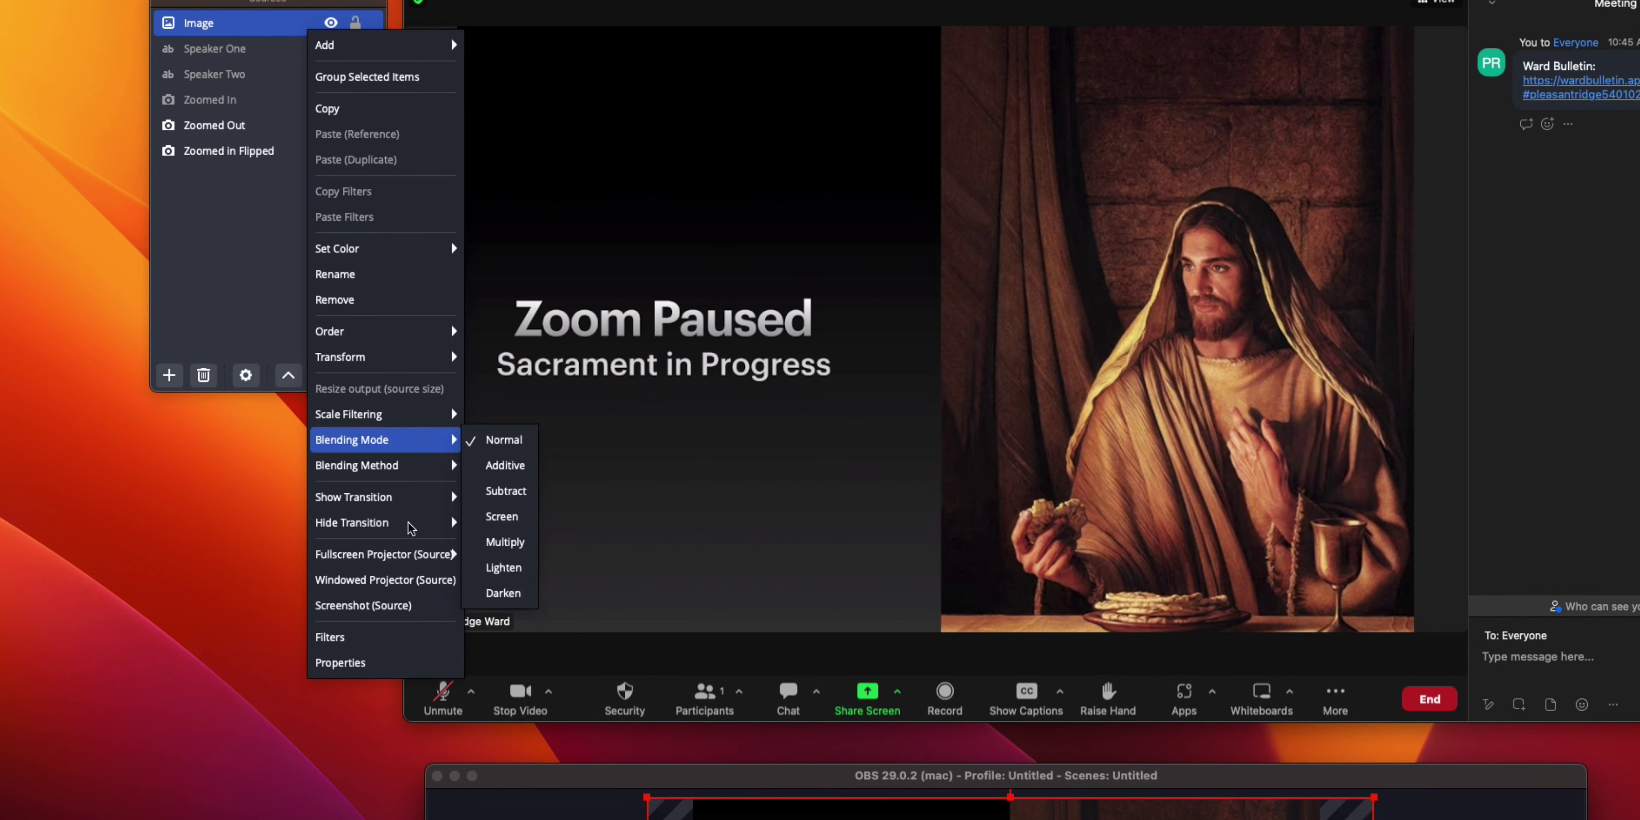
mouse_move(411, 523)
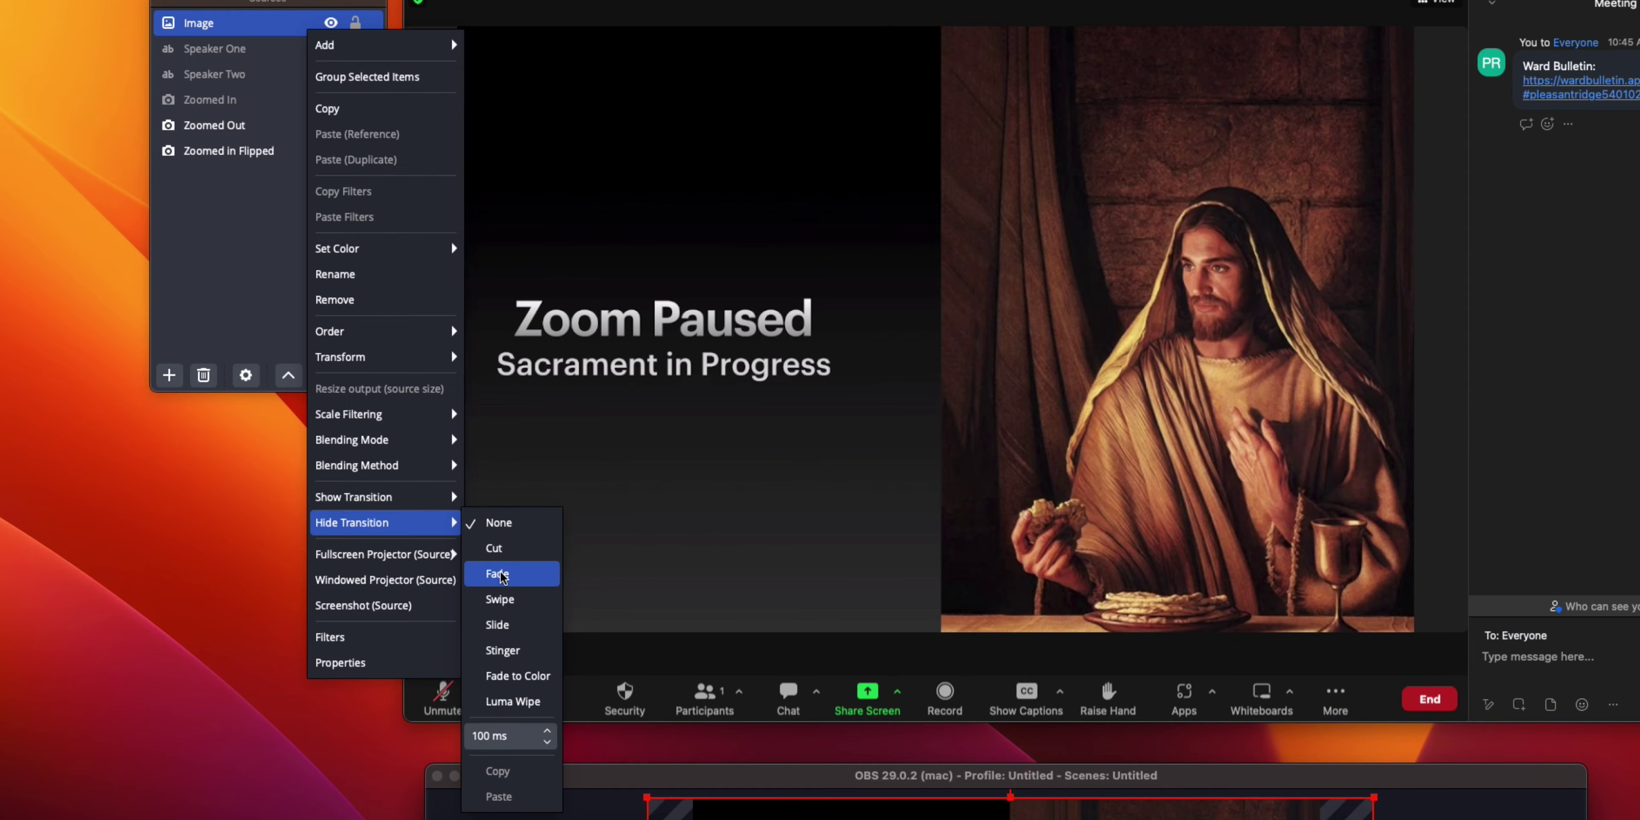
left_click(496, 575)
Toggle the Image source's visibility several times to preview its fades in Zoom, leaving the image hidden
left_click(331, 23)
left_click(331, 23)
left_click(331, 23)
left_click(331, 23)
left_click(331, 23)
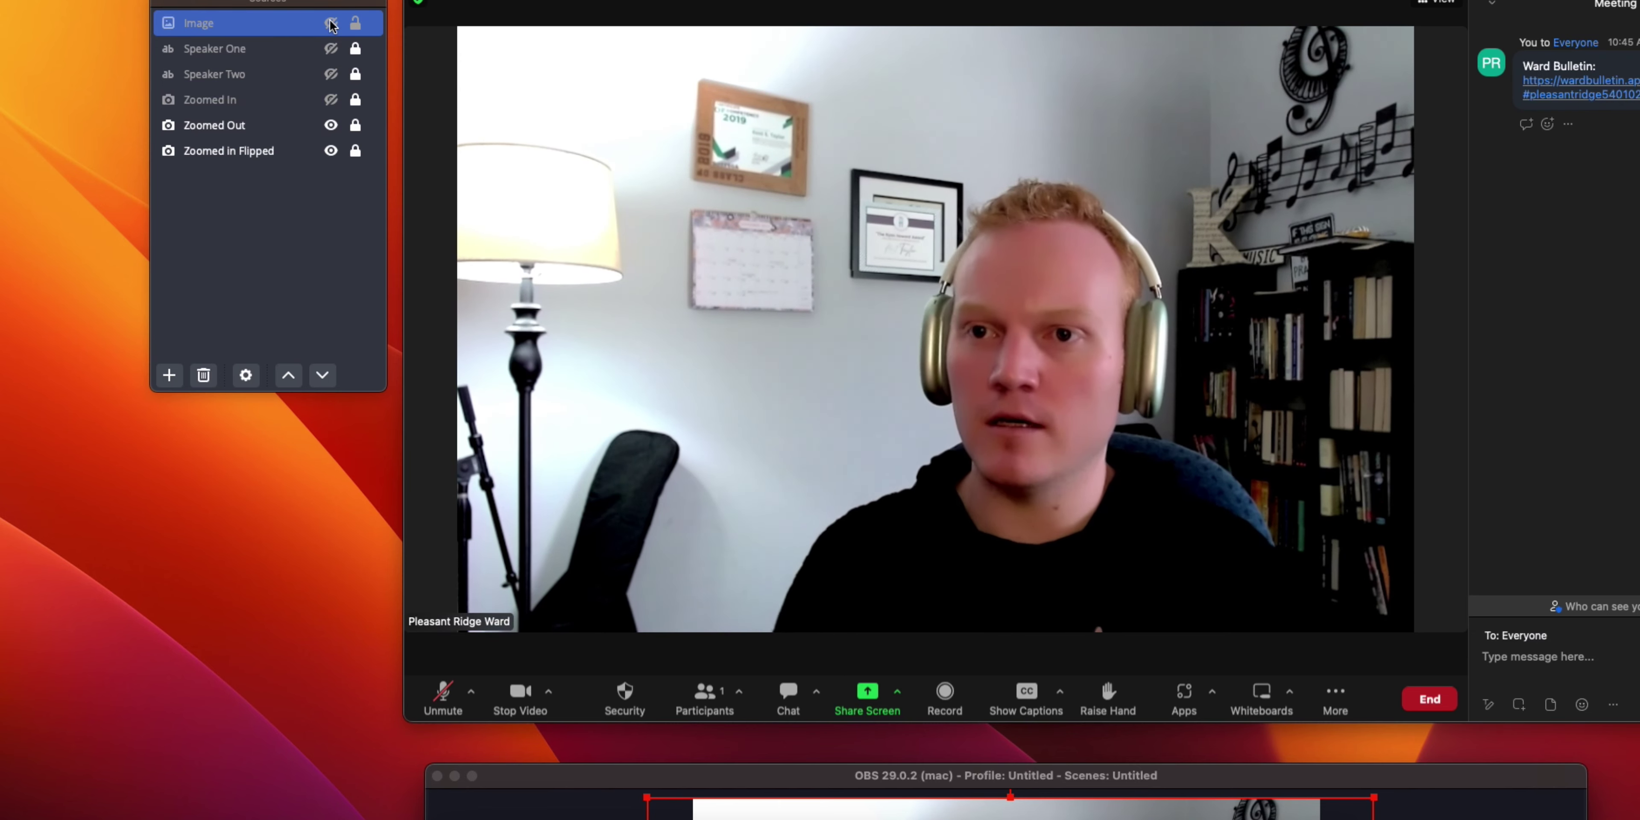
Nudge the Sources panel aside and show the Zoomed In camera in the Zoom feed
mouse_move(318, 5)
left_mouse_down()
mouse_move(277, 48)
mouse_move(312, 7)
left_mouse_up()
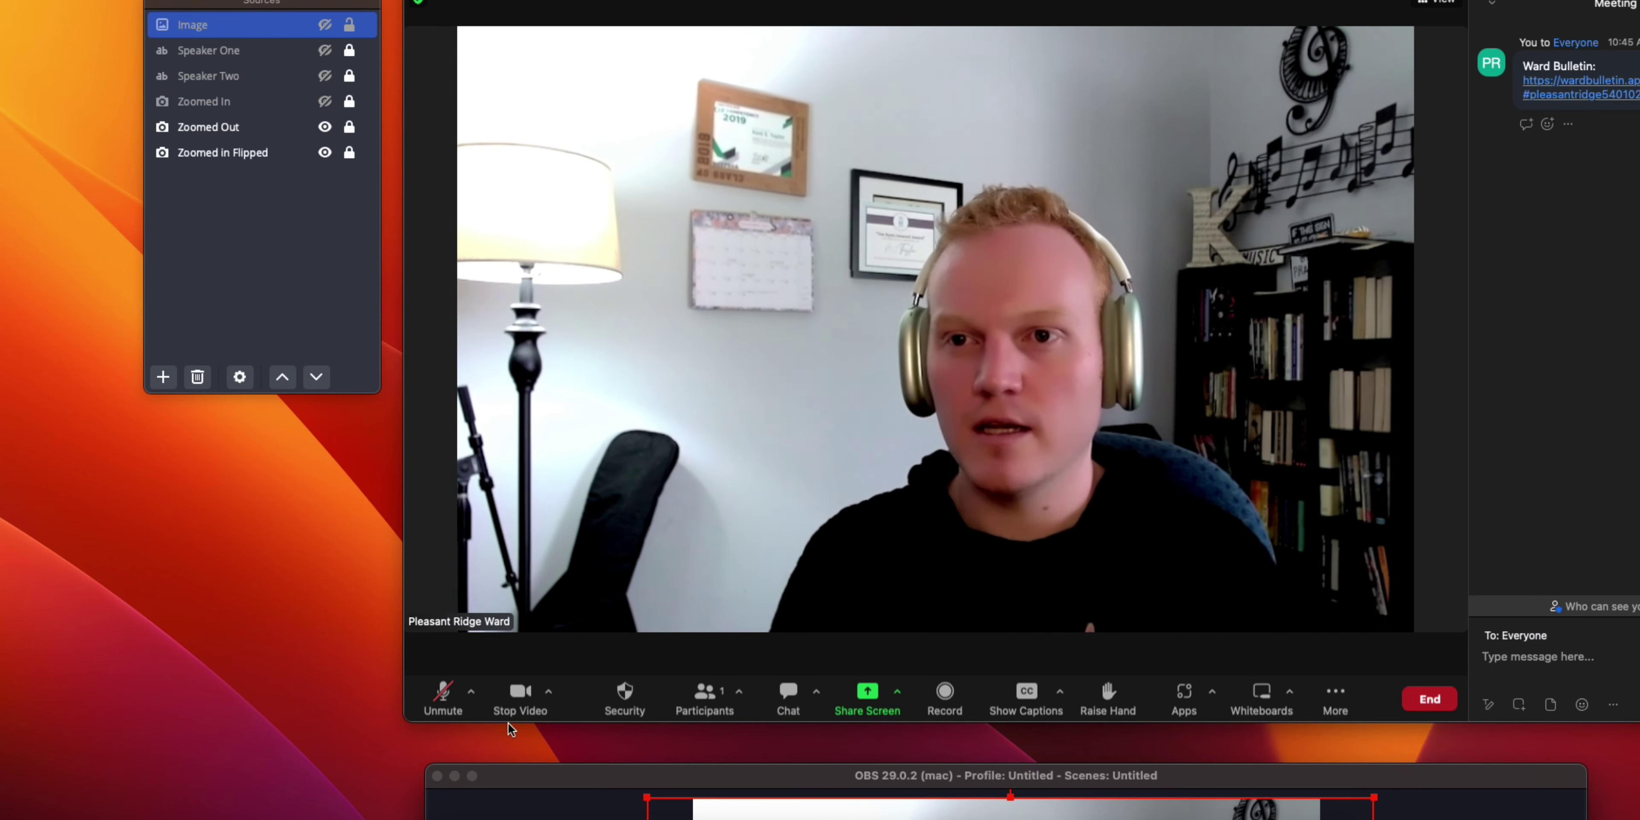
left_click(266, 122, "super")
left_click(267, 105)
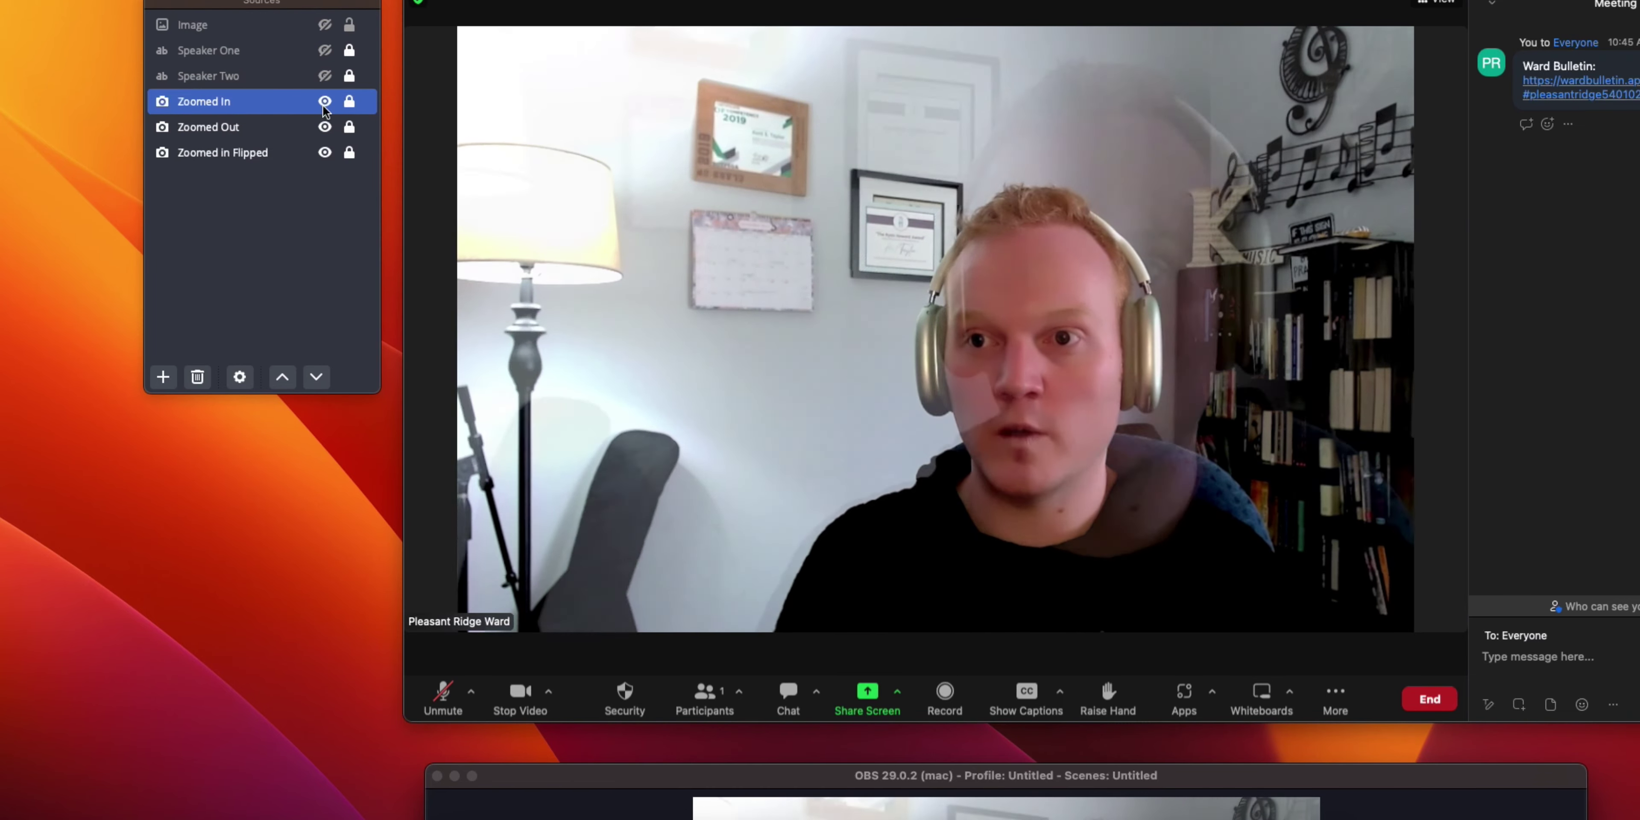
left_click(324, 101)
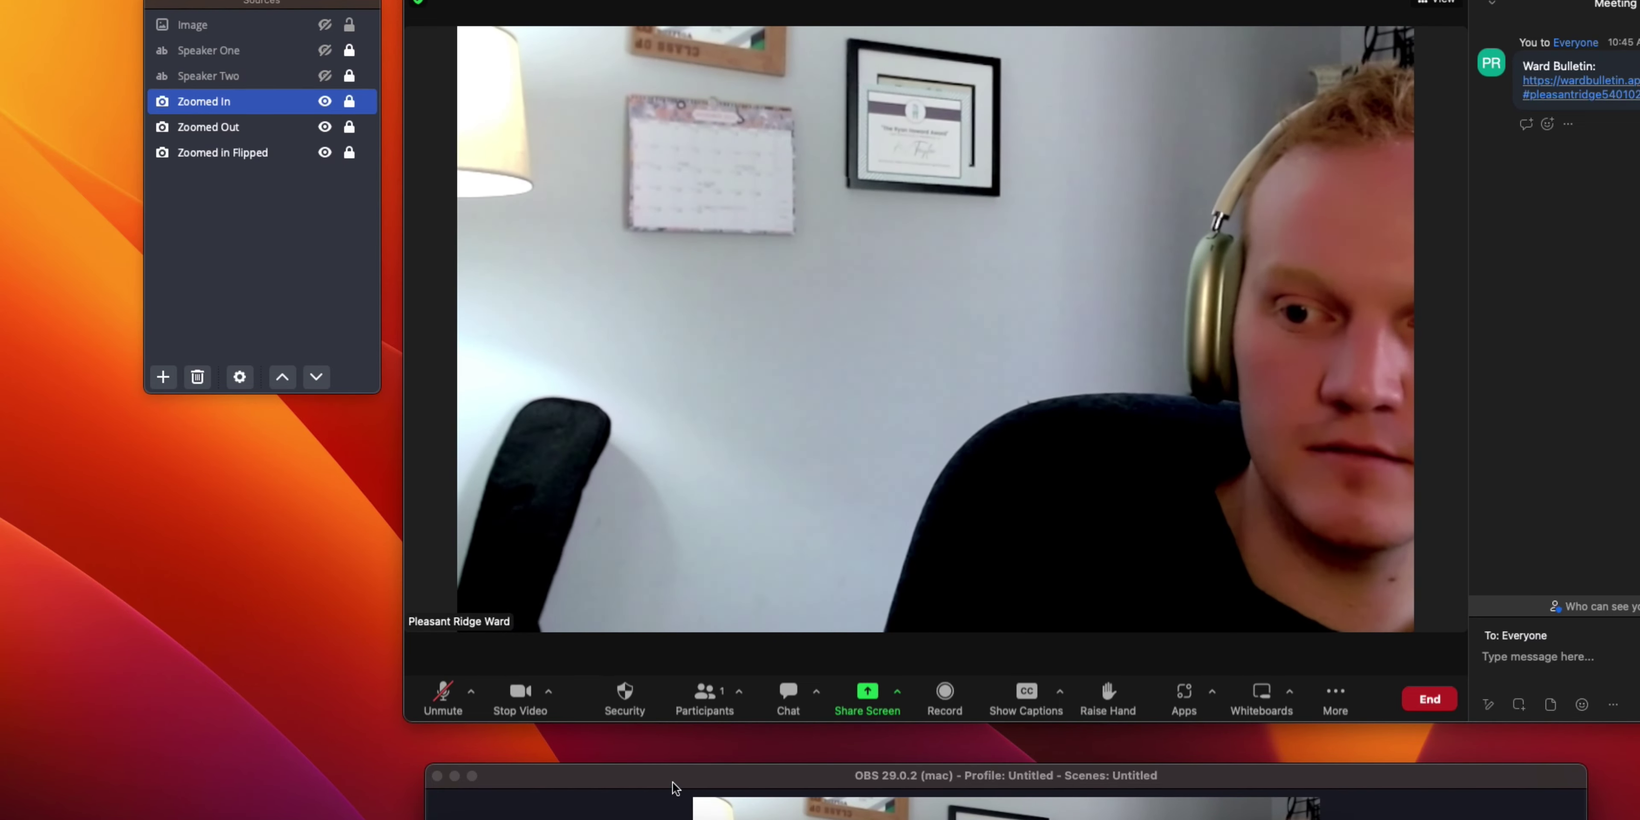
Raise the OBS window slightly, unlock the Zoomed In camera, reposition its framing in the preview, and lock it again
left_click_drag(599, 774, 659, 766)
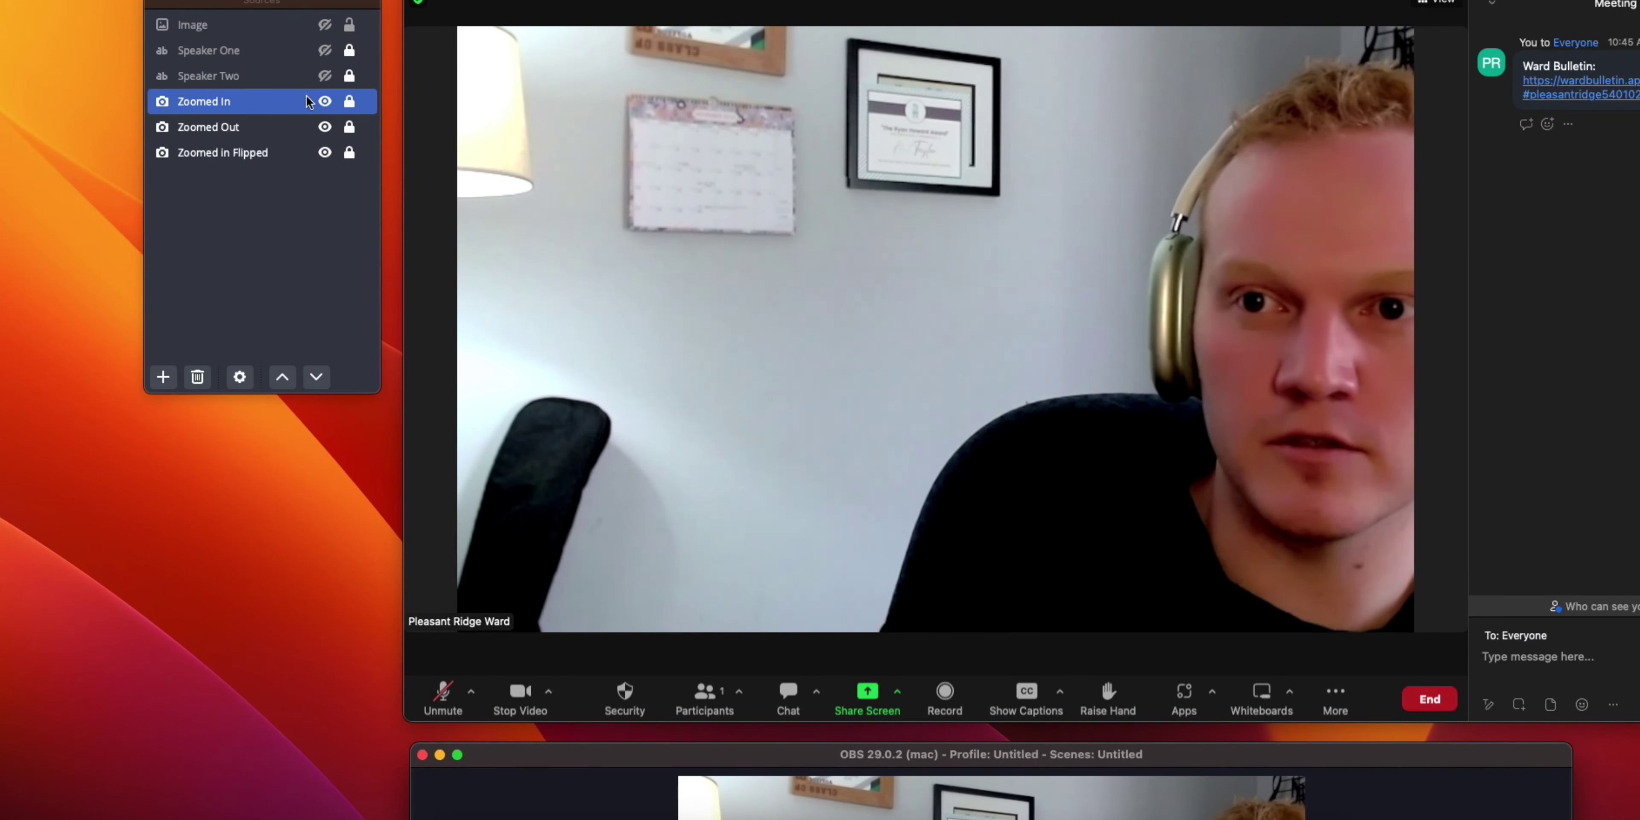
left_click(349, 101)
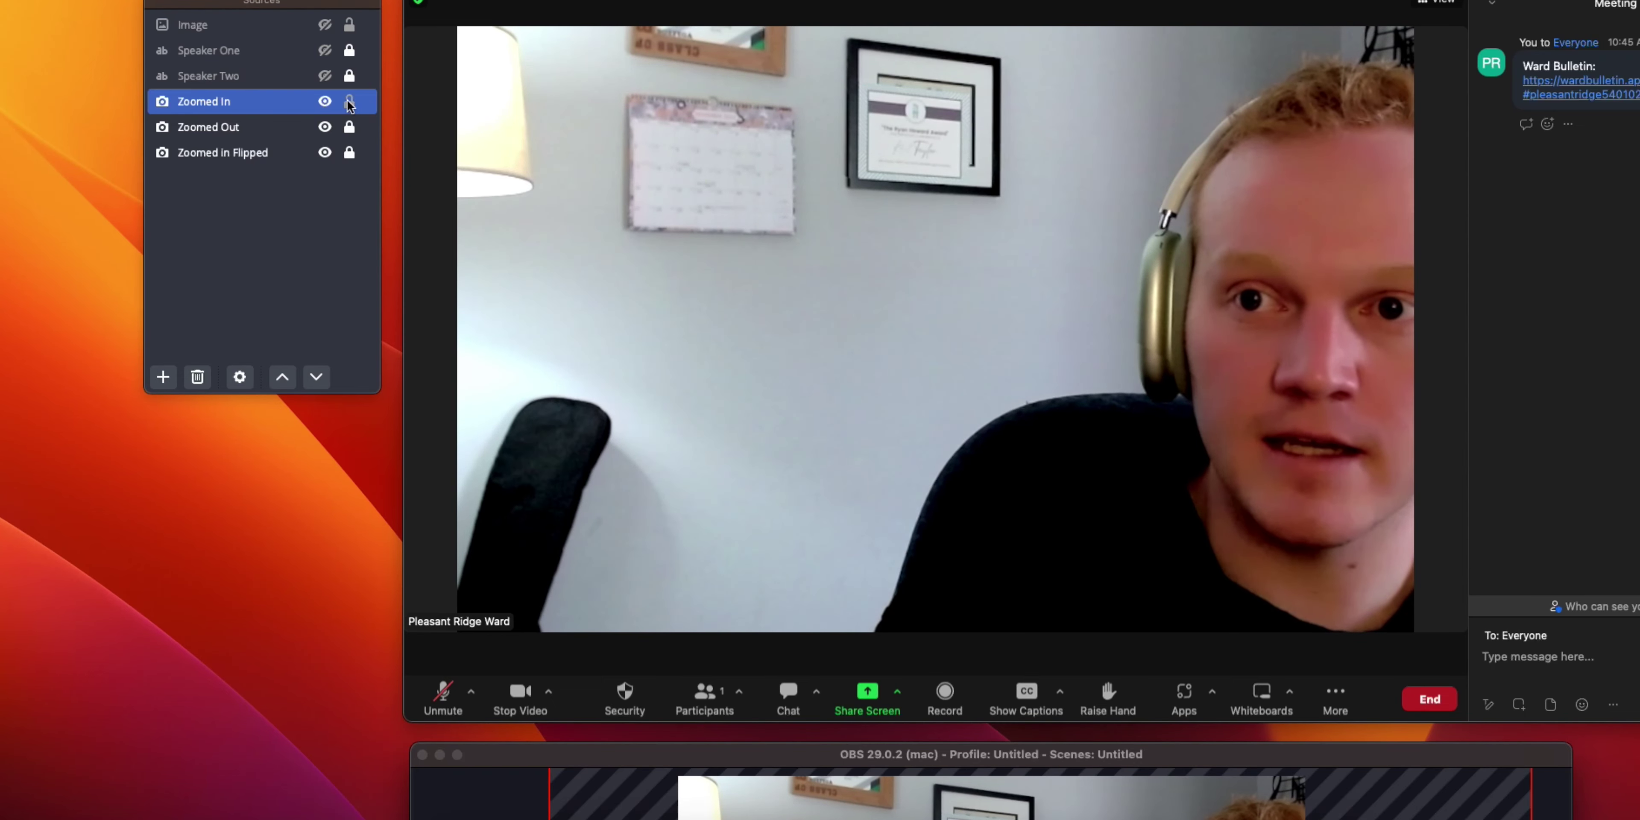
left_click_drag(796, 797, 686, 795)
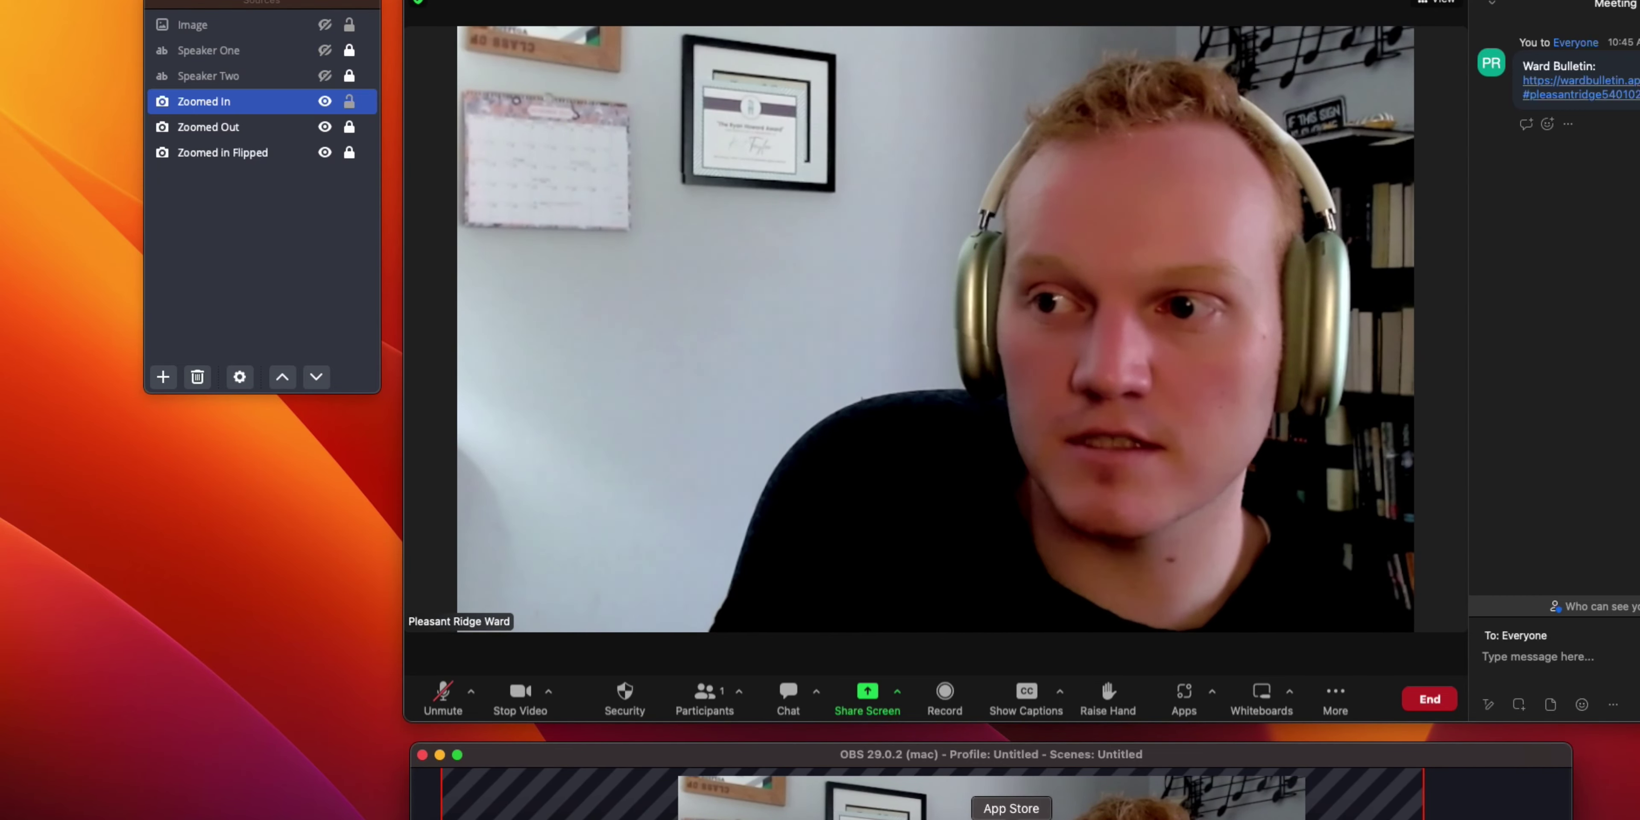
left_click_drag(801, 800, 962, 800)
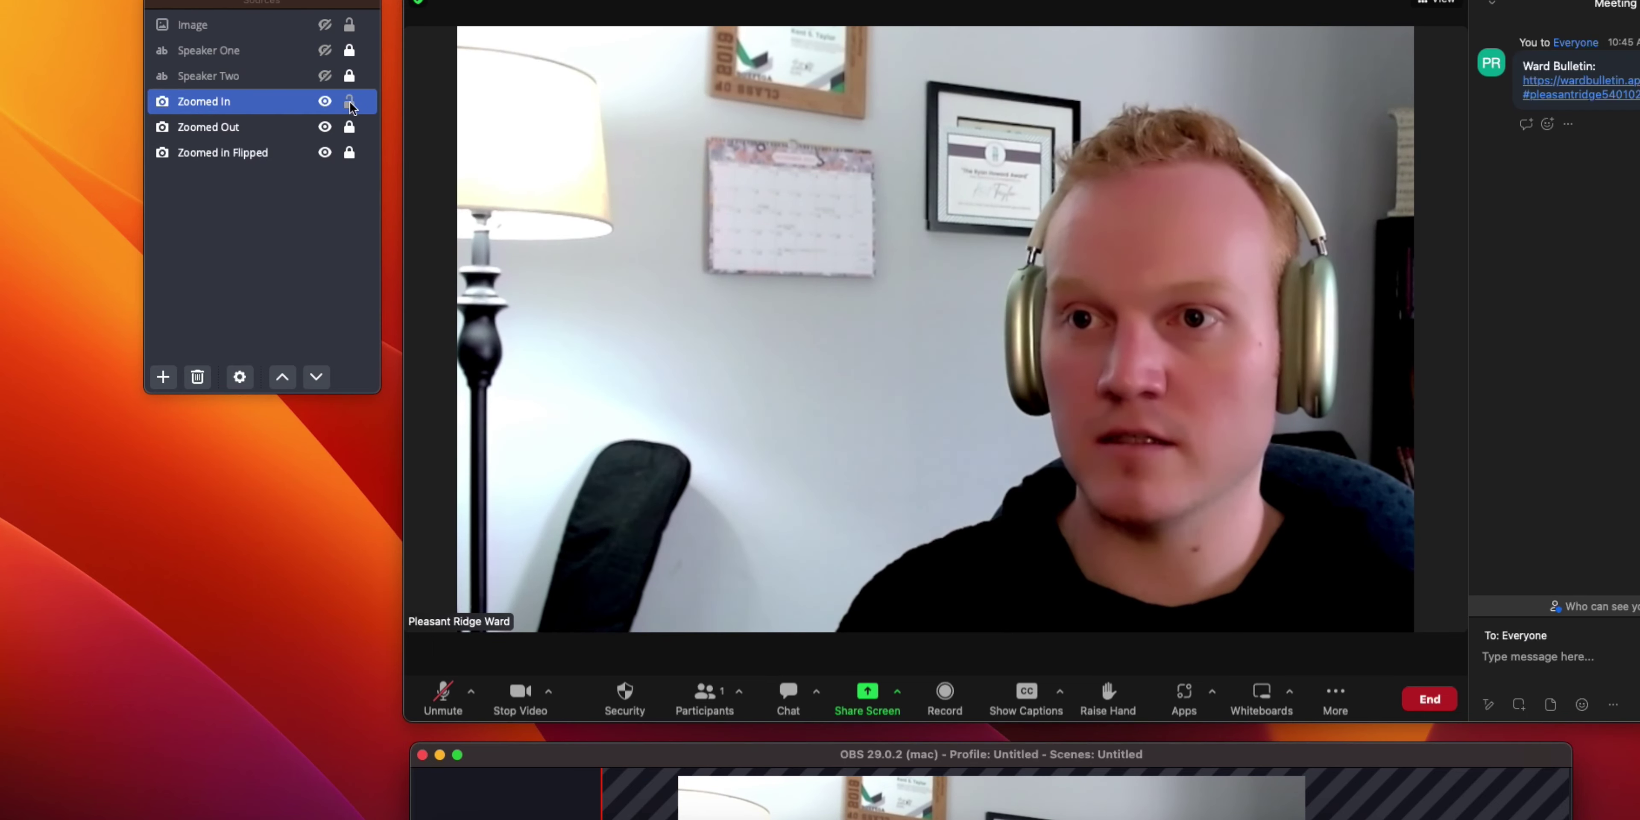
left_click(728, 218)
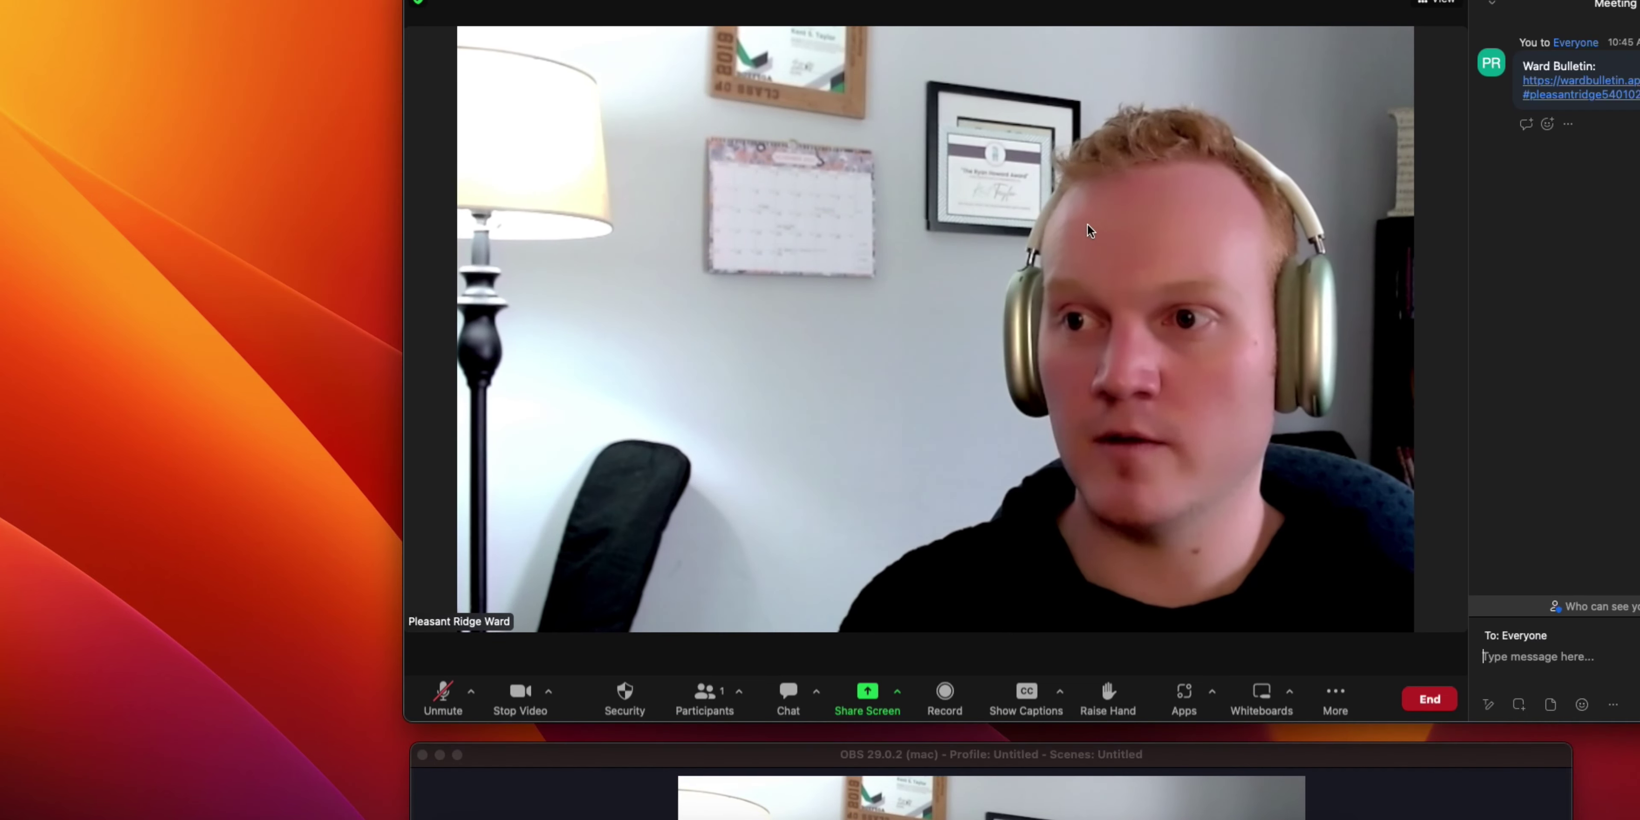
left_click(612, 762)
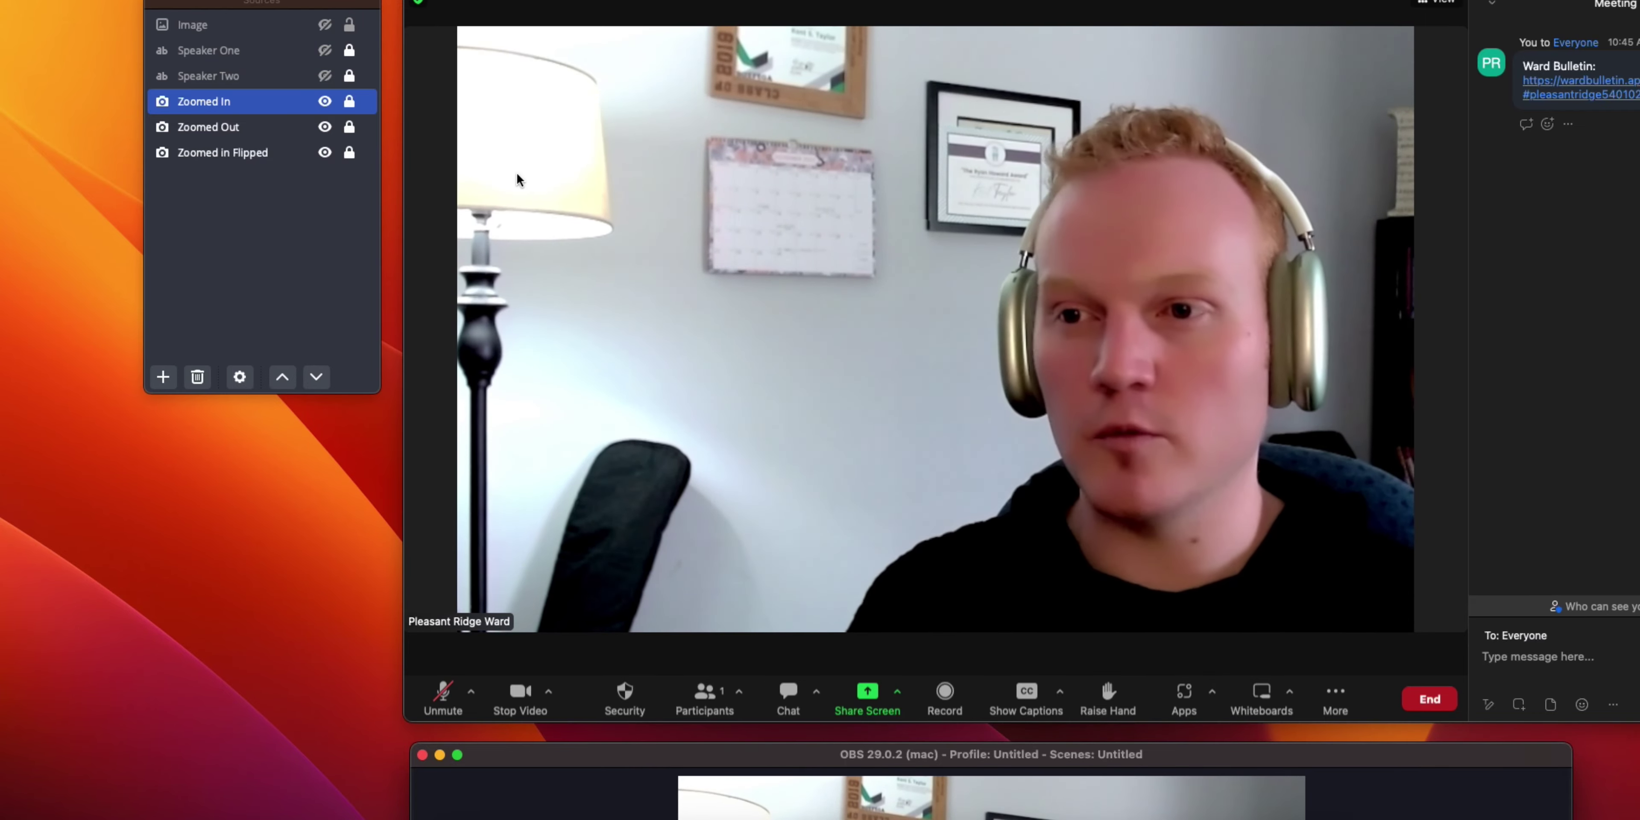
Switch to the Zoomed Out view and back, and unlock and shift the Zoomed In camera to bring the speaker nearer the center
left_click(322, 132, "shift")
left_click(326, 102)
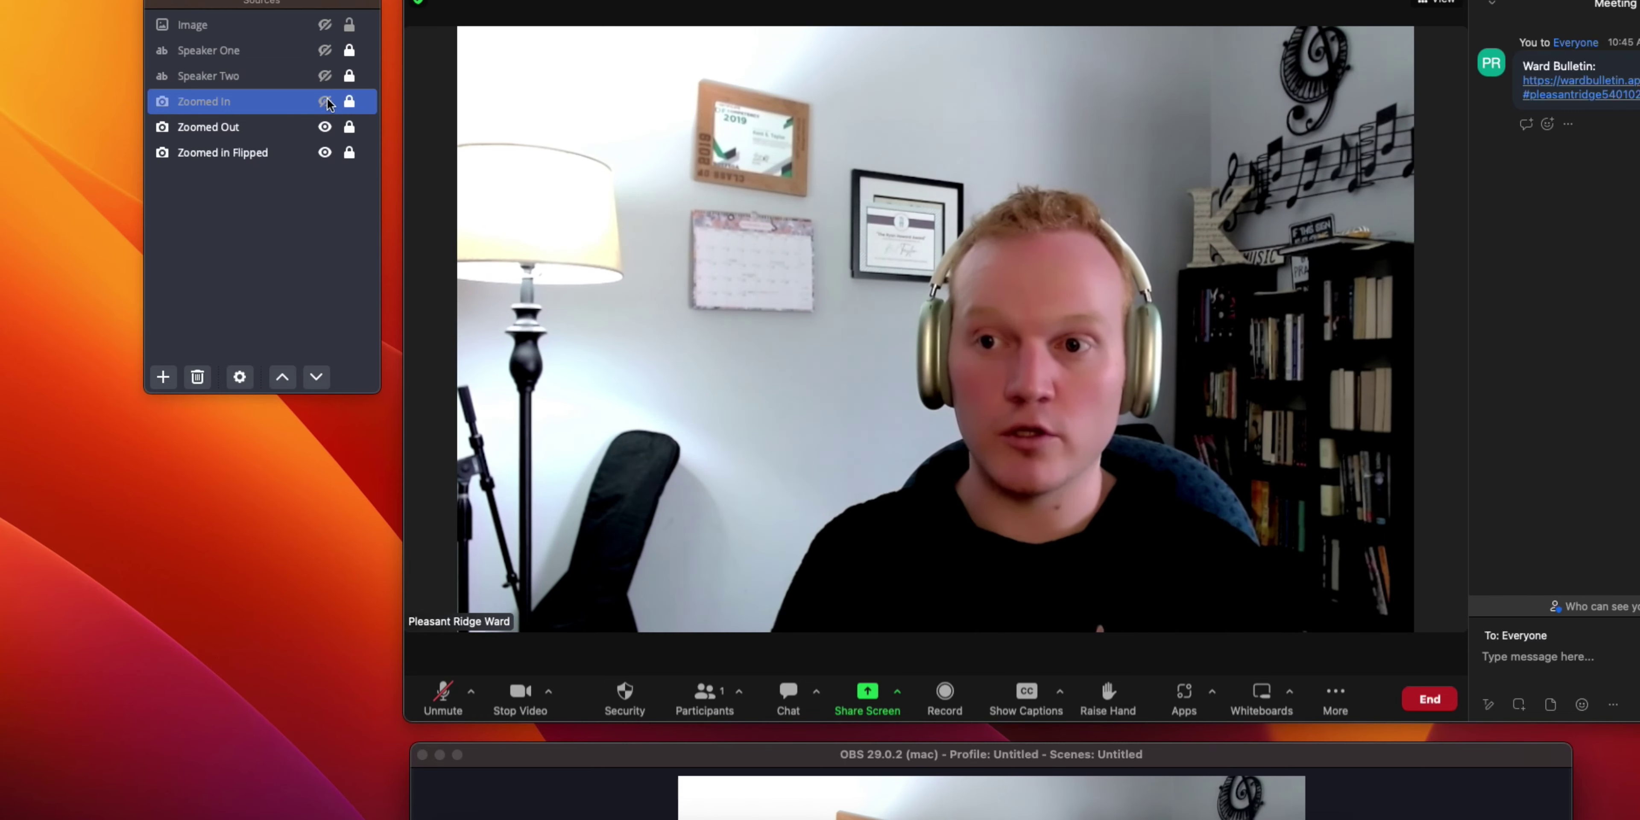
left_click(326, 102)
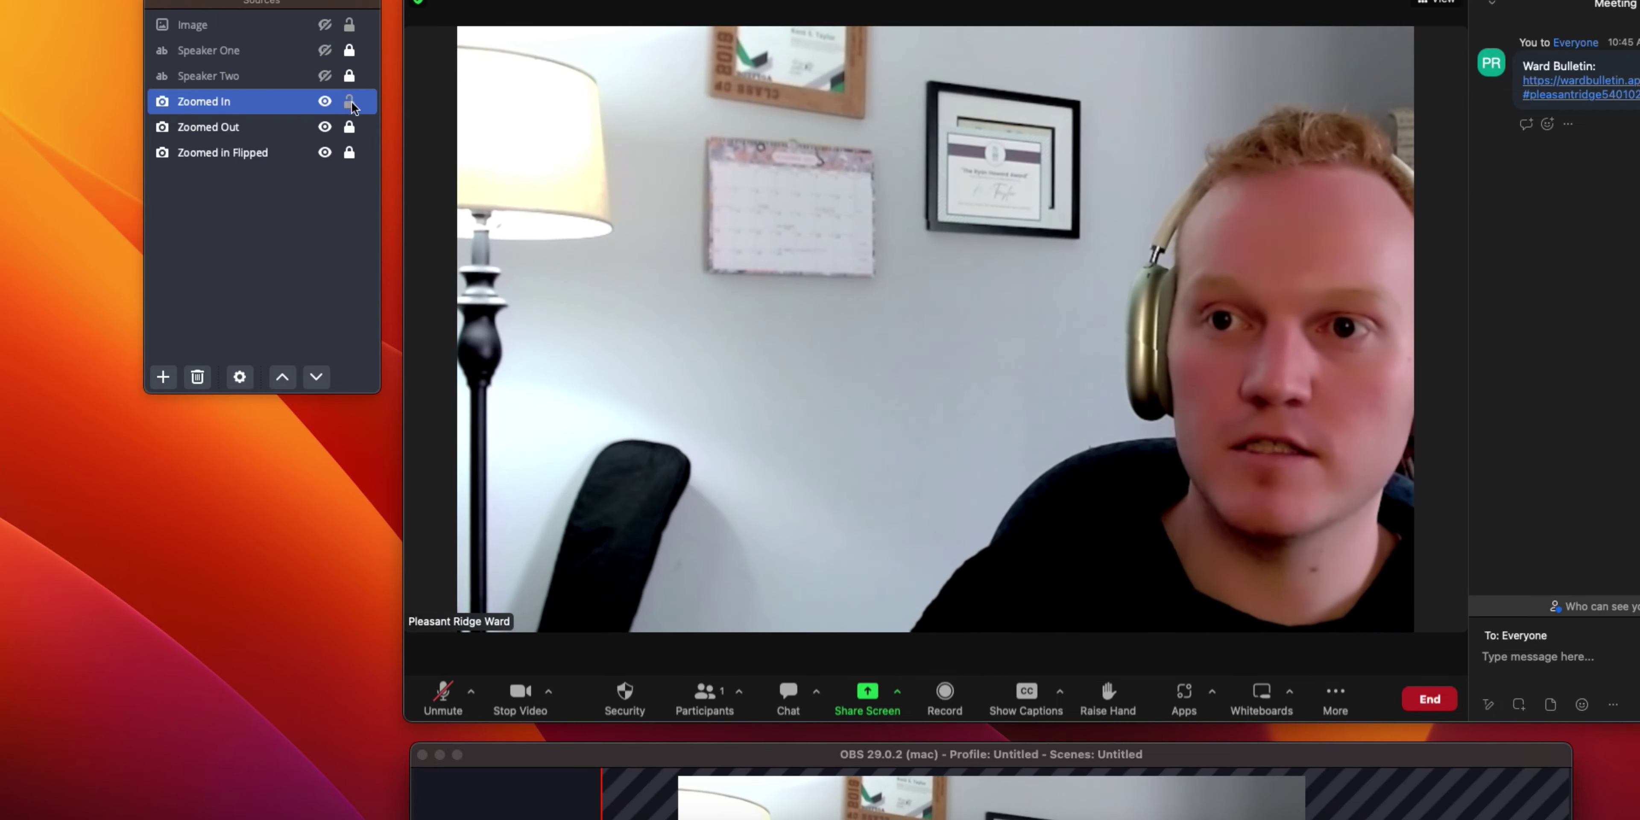
left_click_drag(828, 803, 736, 794)
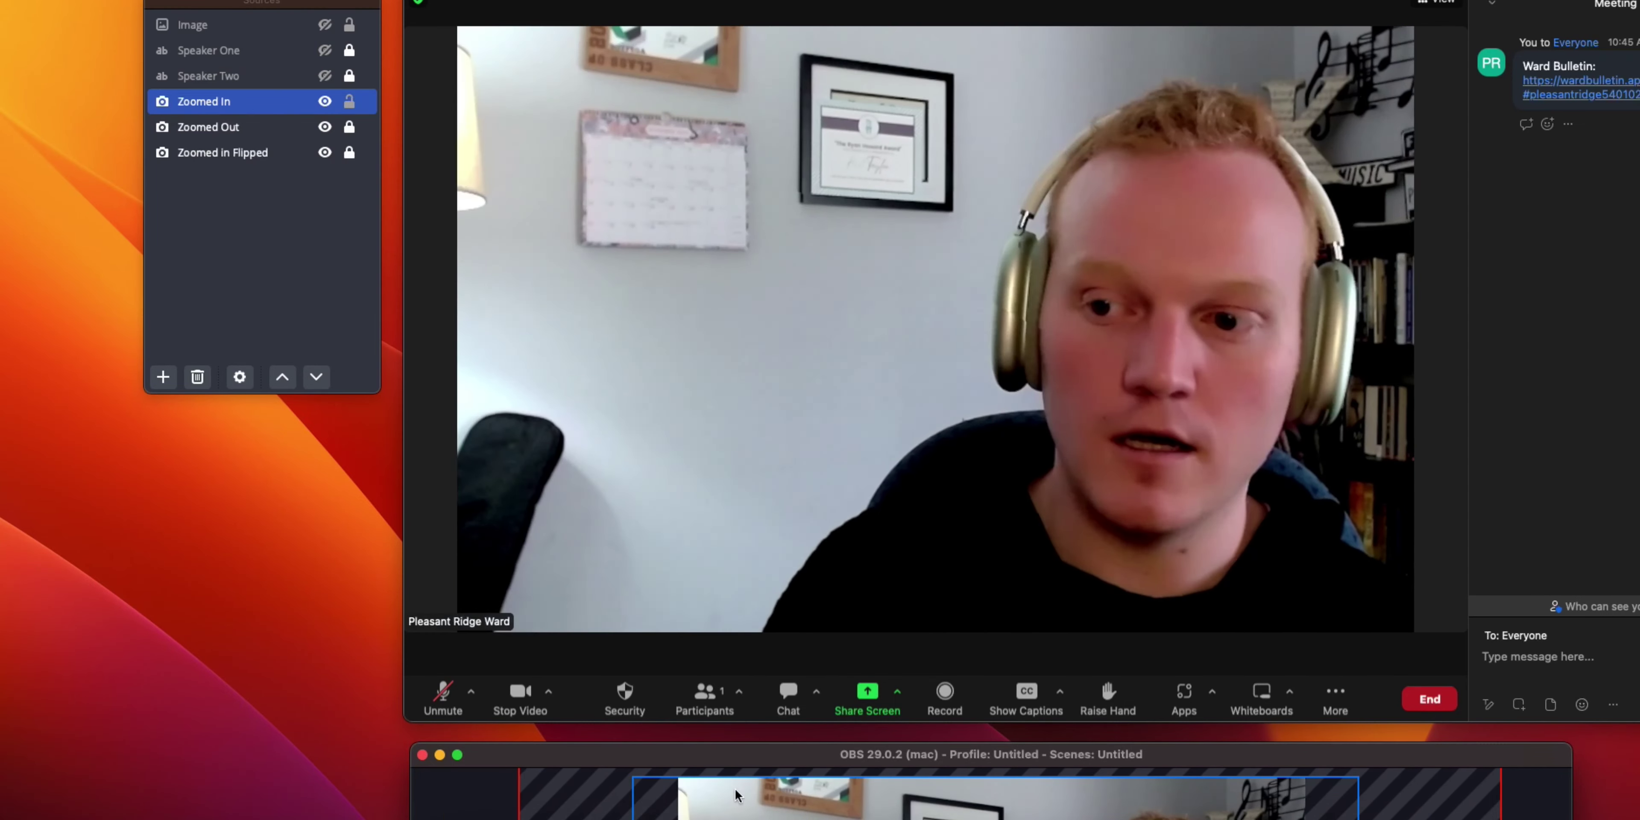